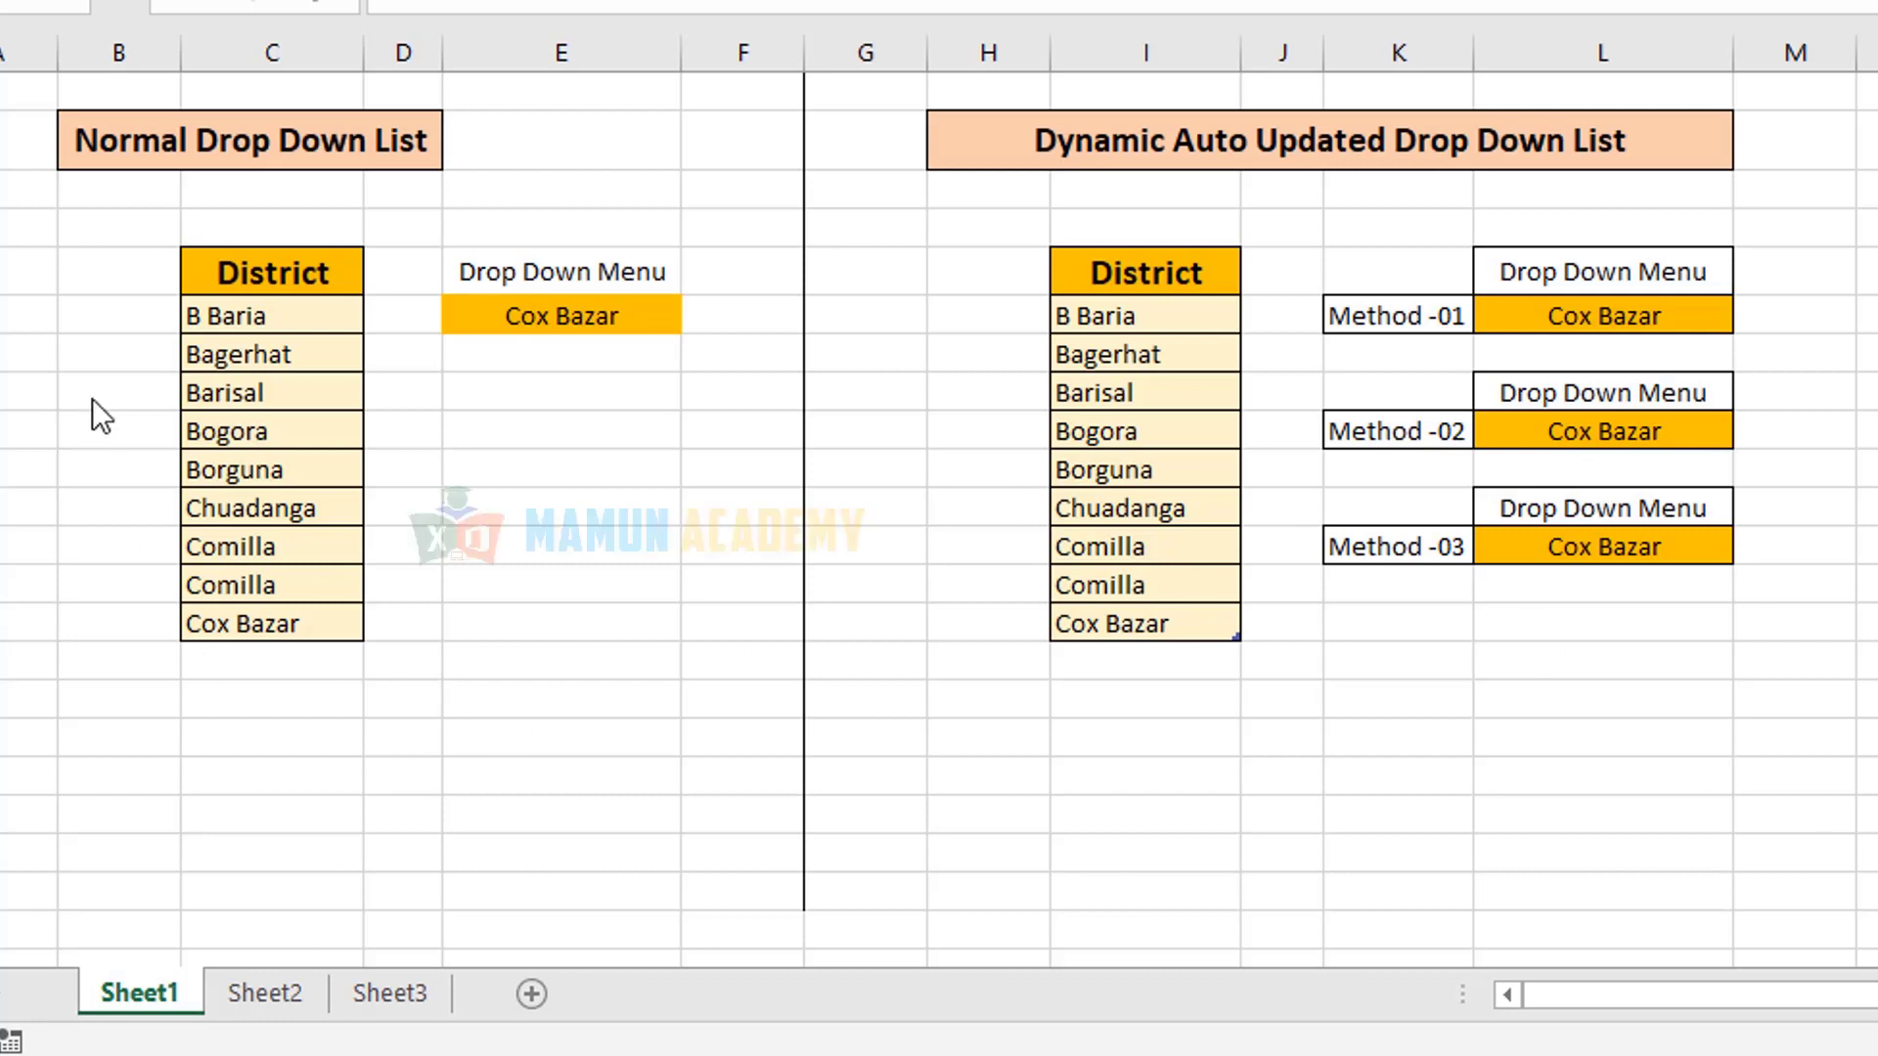
- Open the E8 drop-down to view its list of districts
left_click(300, 430)
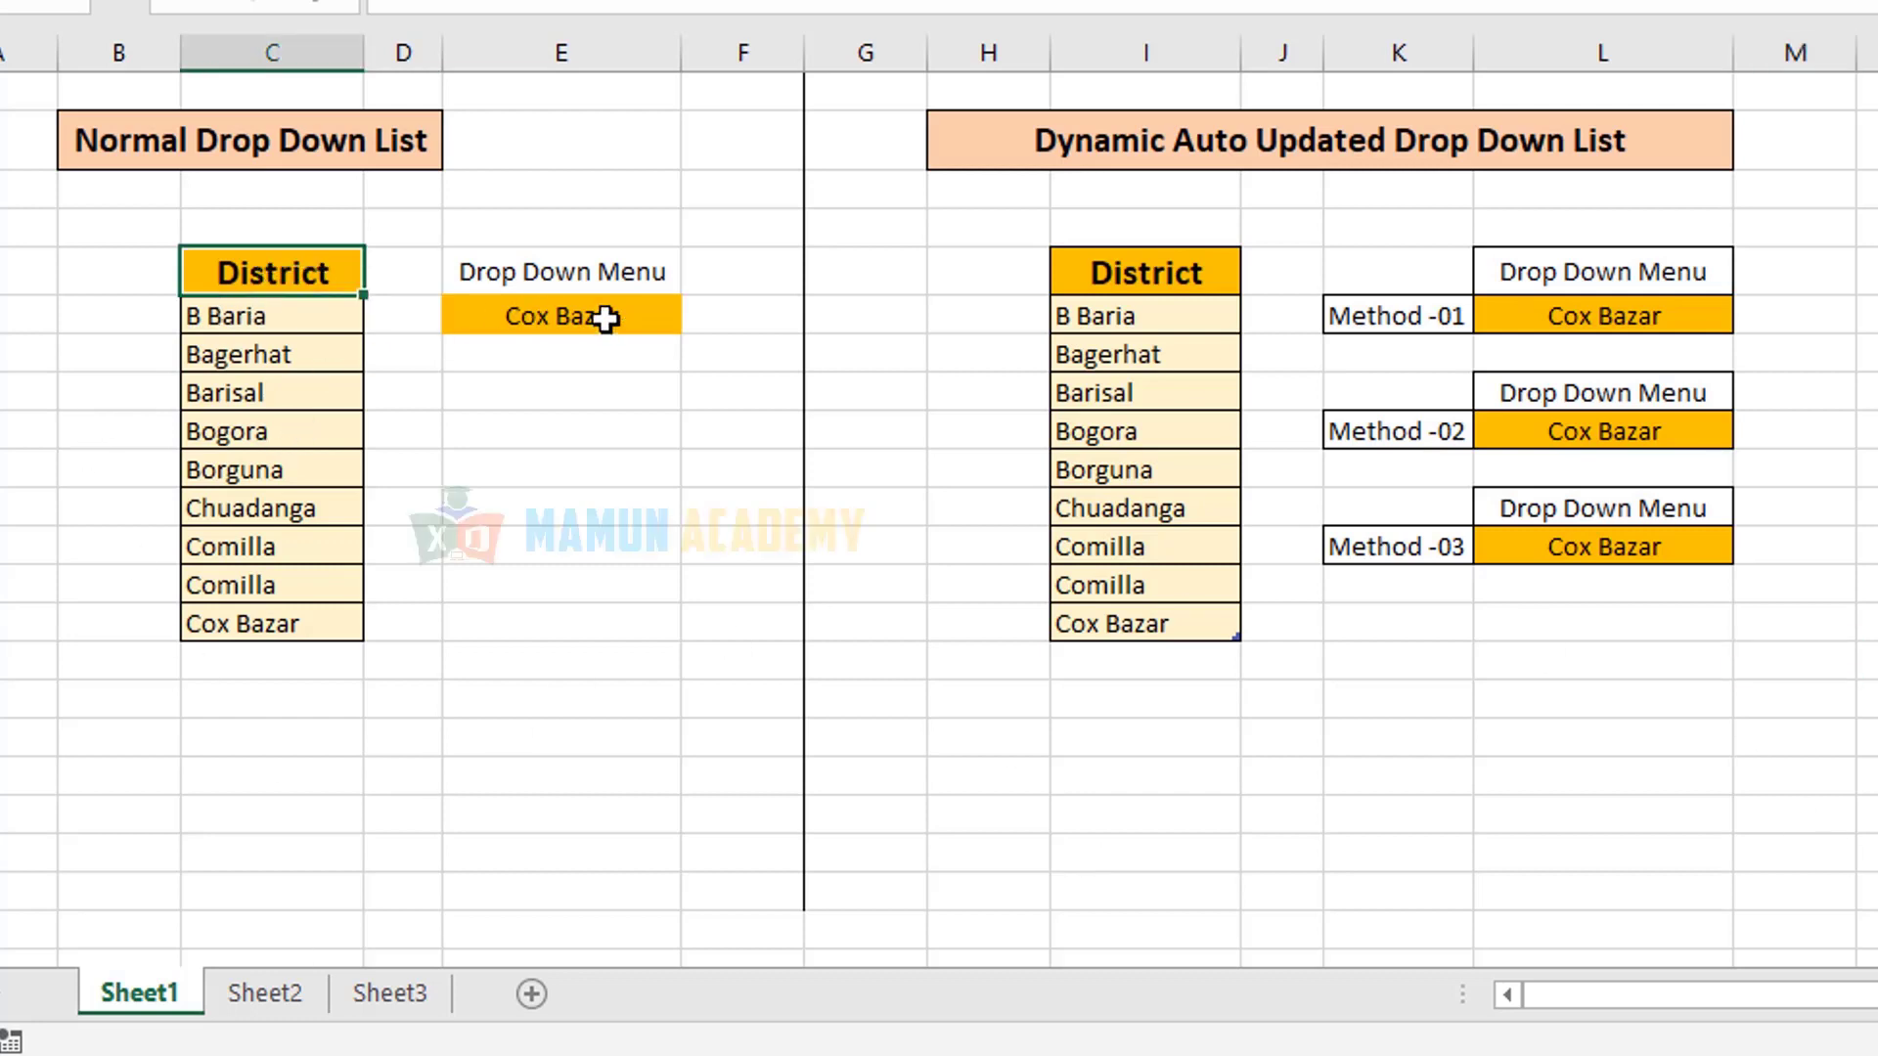
left_click(669, 323)
left_click(697, 315)
mouse_move(702, 418)
left_mouse_down()
mouse_move(706, 348)
mouse_move(691, 449)
left_mouse_up()
- Enter Dhaka in C18 below Cox Bazar in the normal District list
left_click(575, 712)
left_click(247, 663)
type("Dha")
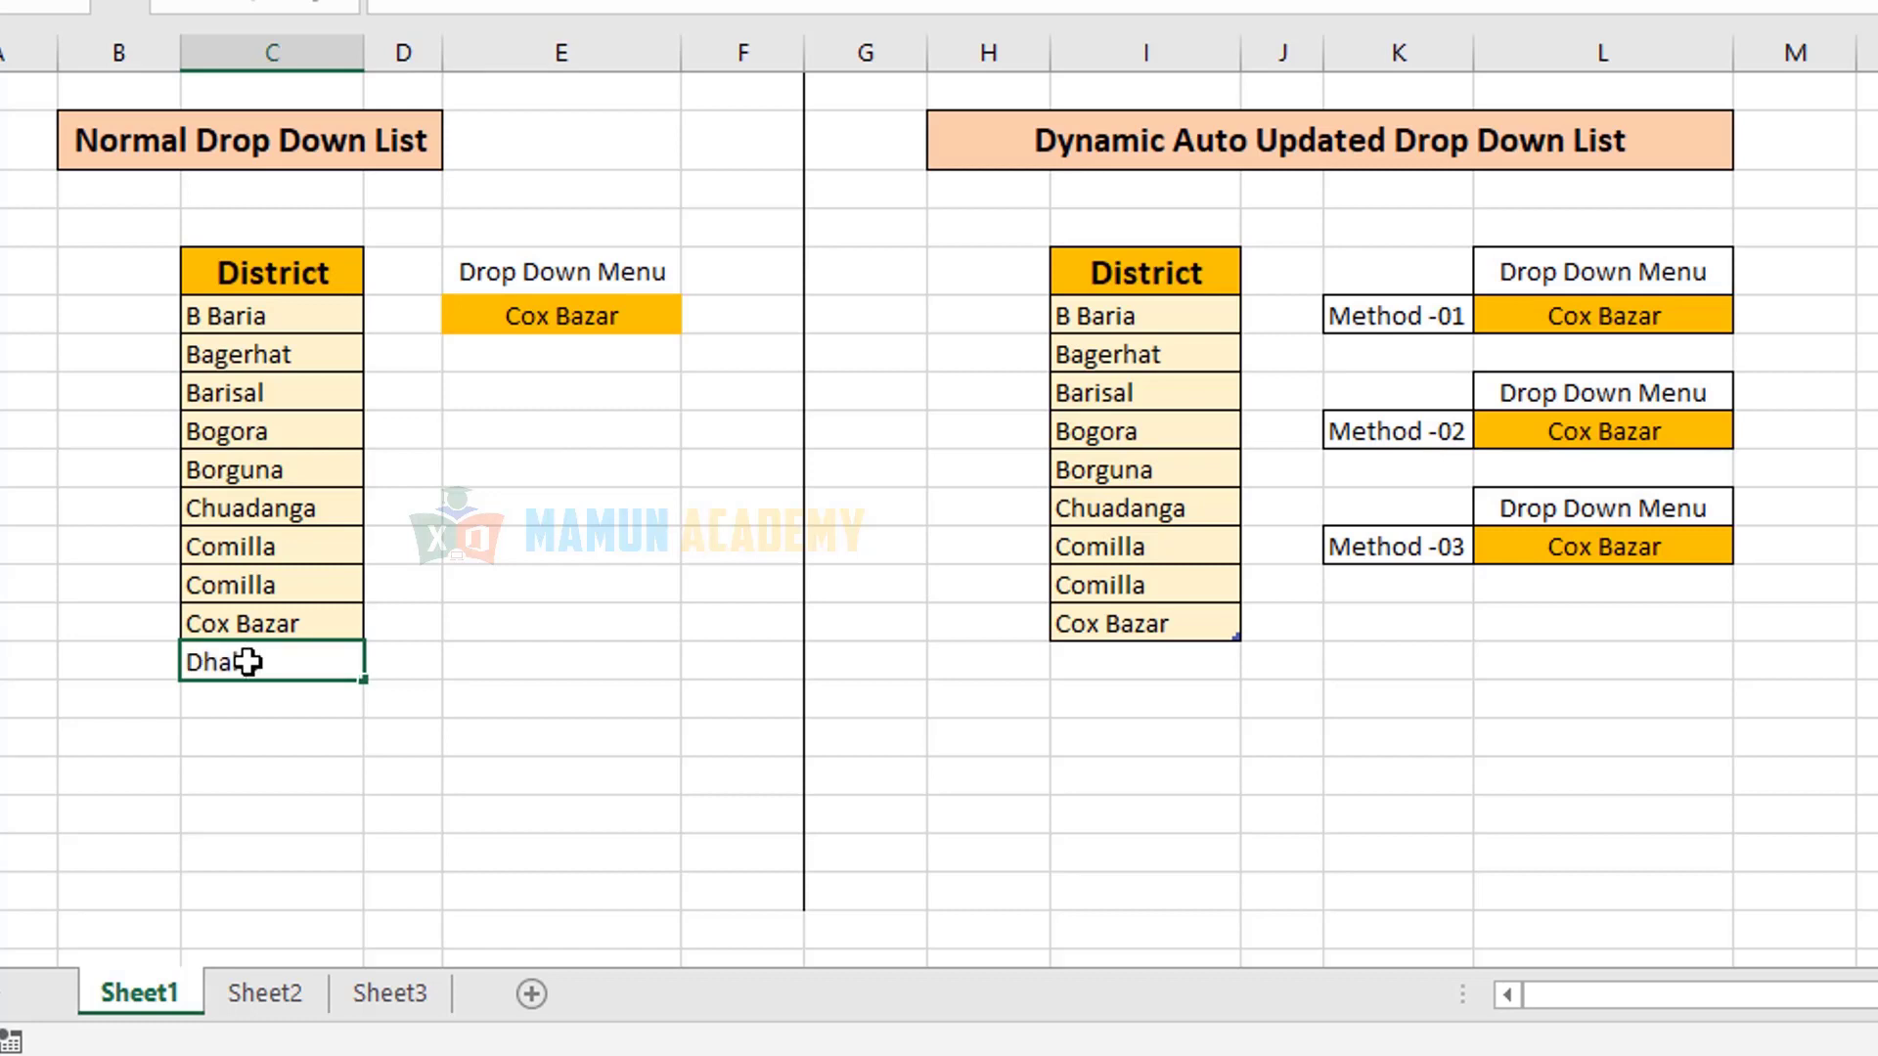
type("ka")
key("Return")
- Recheck the E8 drop-down, which still ends at Cox Bazar, and close it unchanged
left_click(671, 311)
left_click(703, 313)
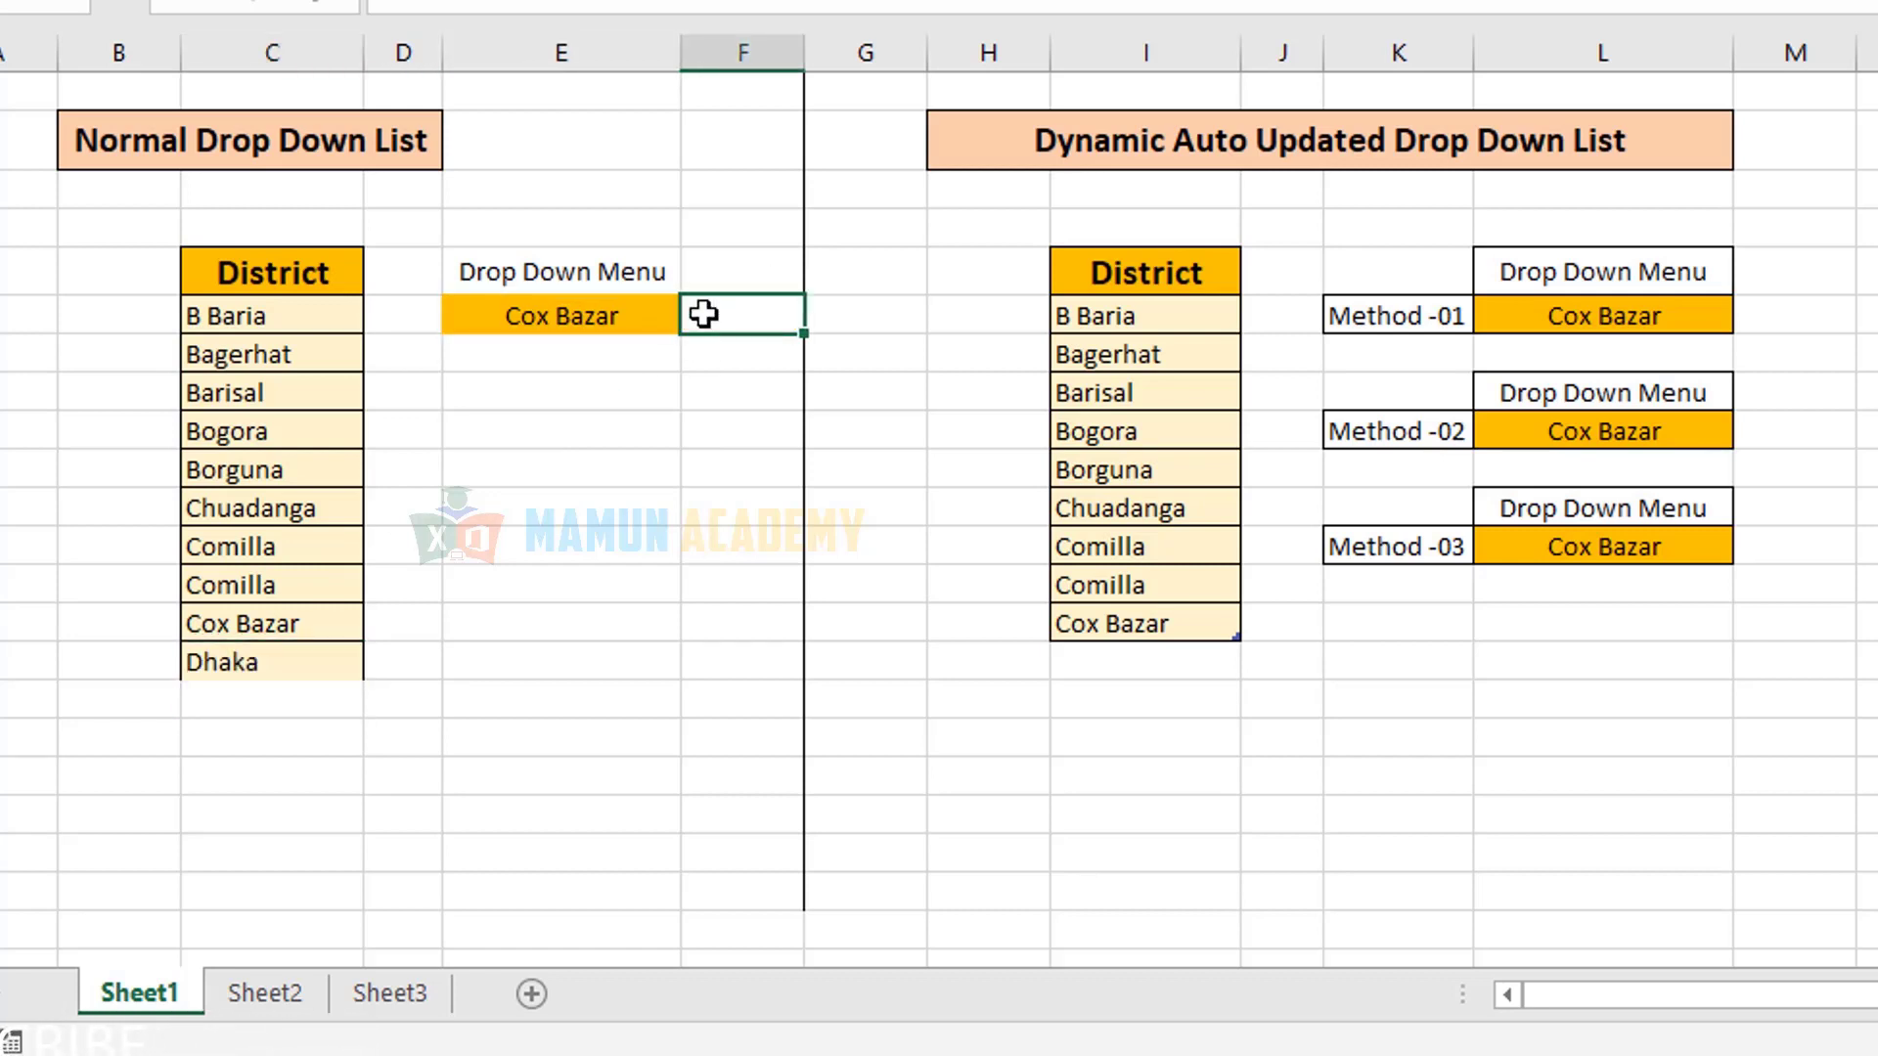
left_click(629, 317)
left_click(697, 315)
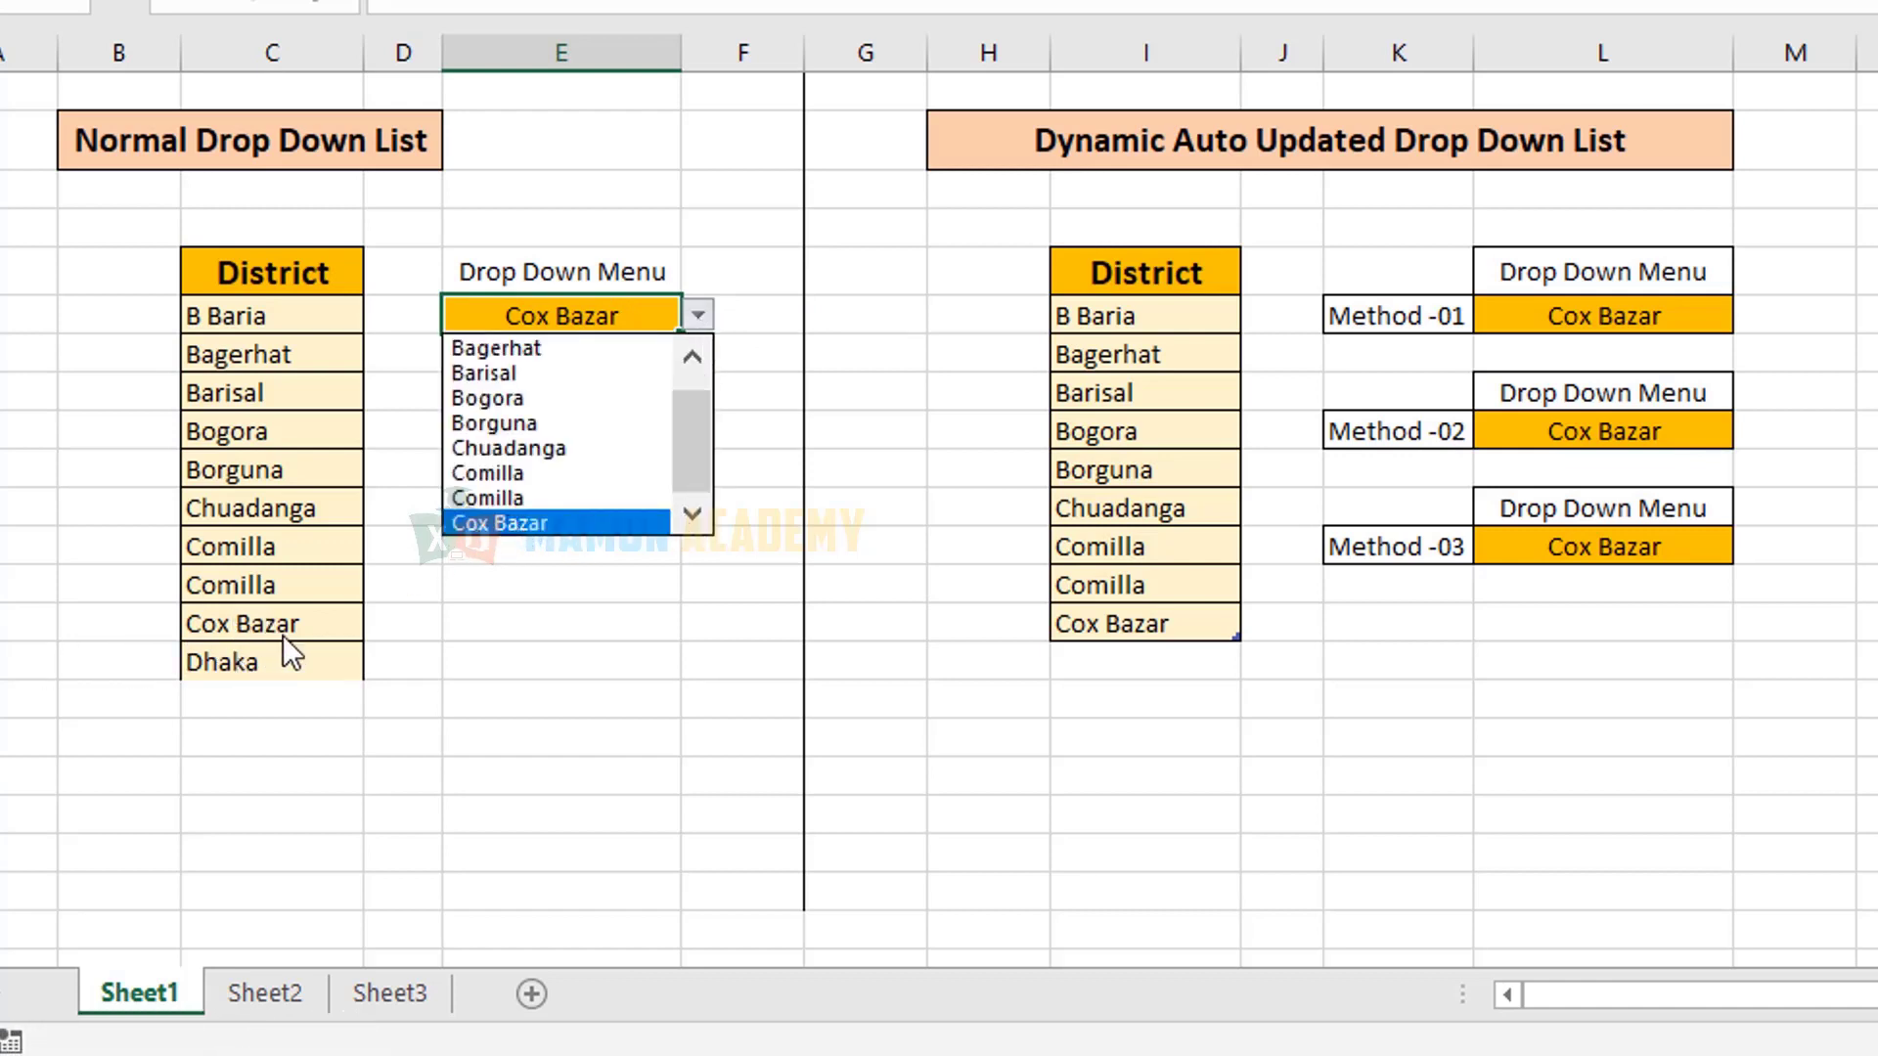
key("Escape")
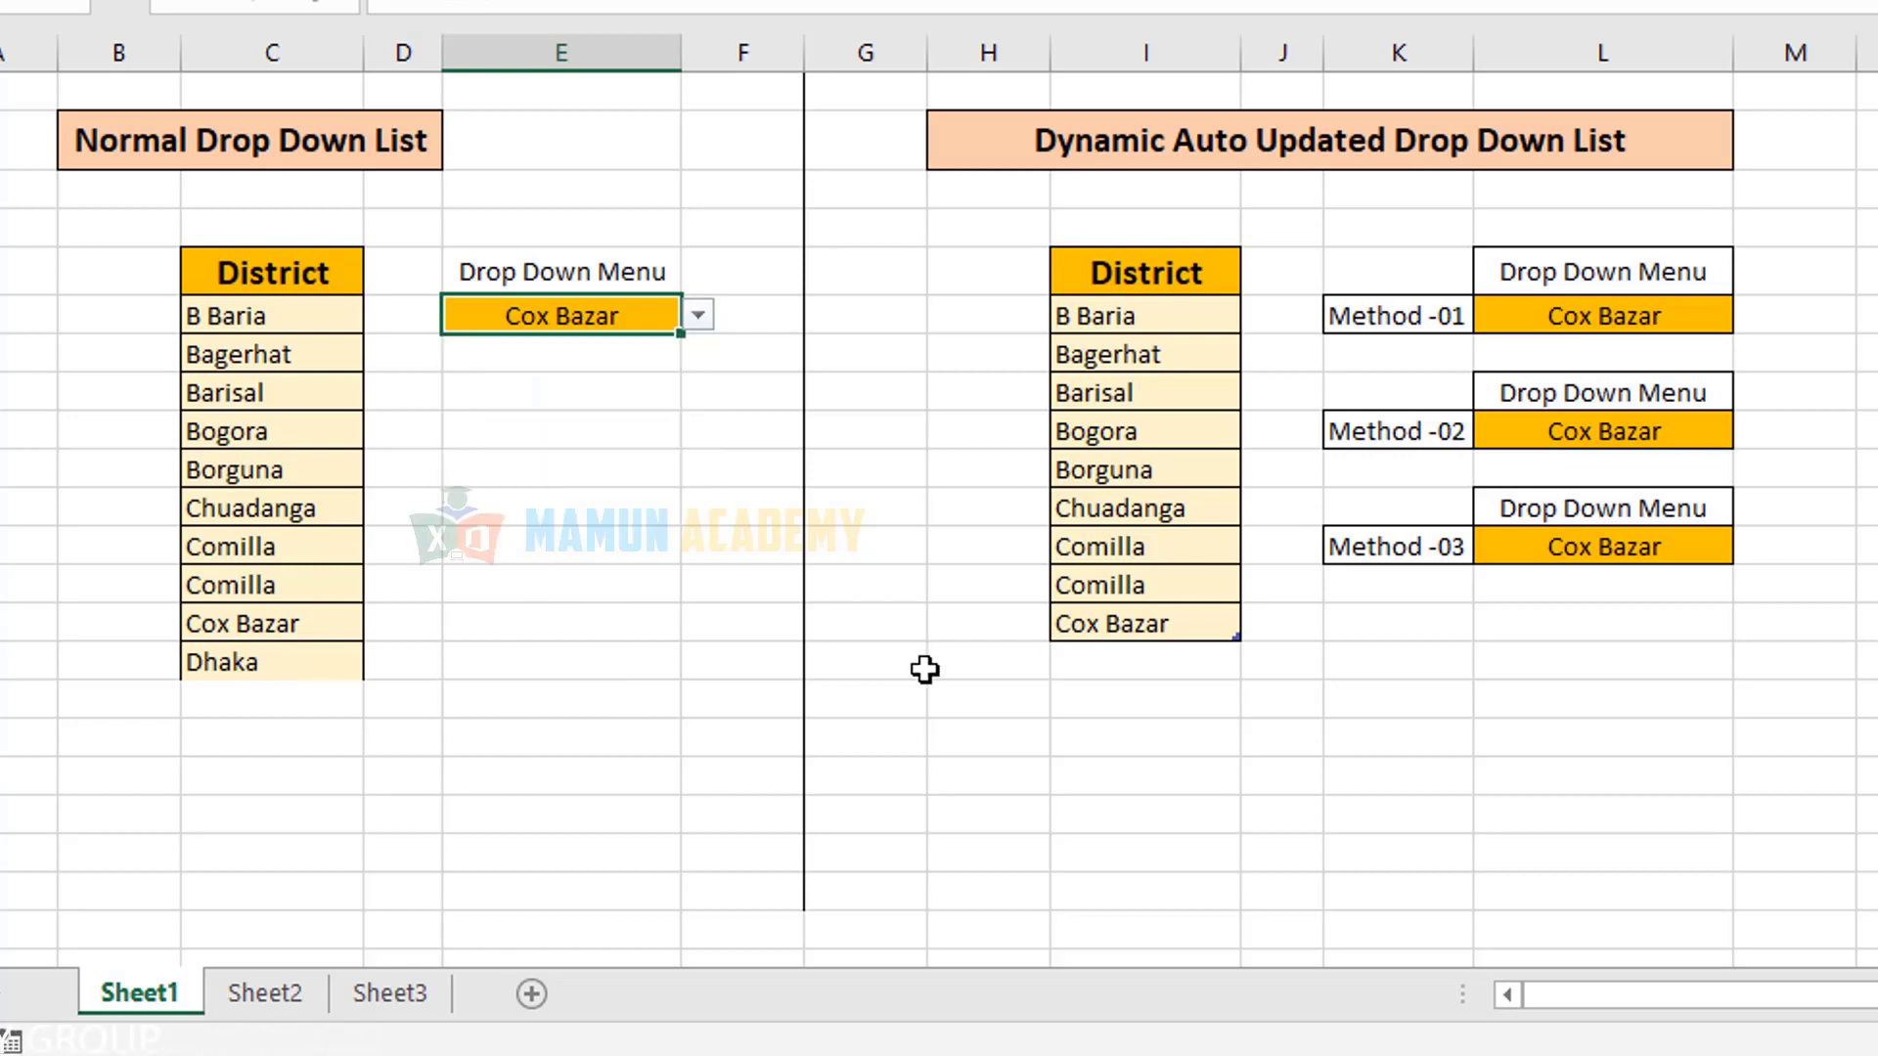
- Add Dhaka under Cox Bazar in the dynamic District table and choose it in Method -01
left_click(1115, 664)
type("Dh")
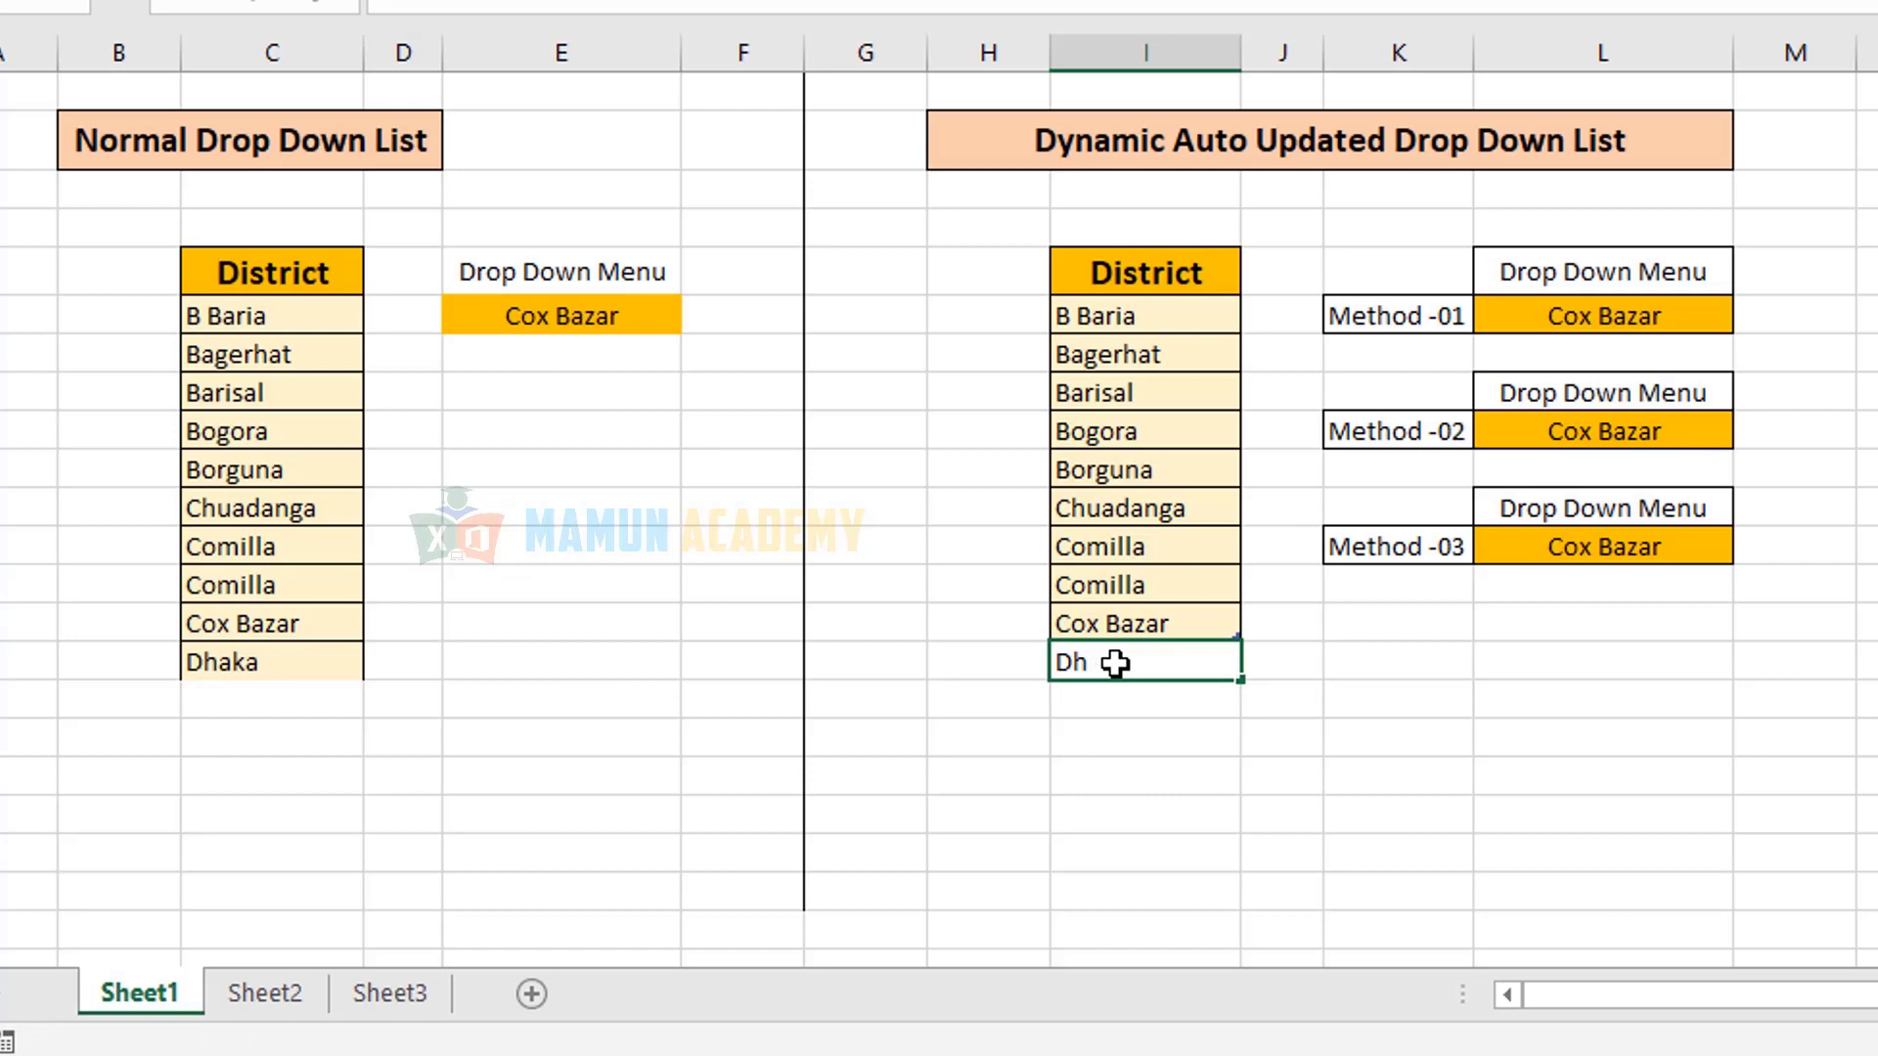
type("aka")
key("Return")
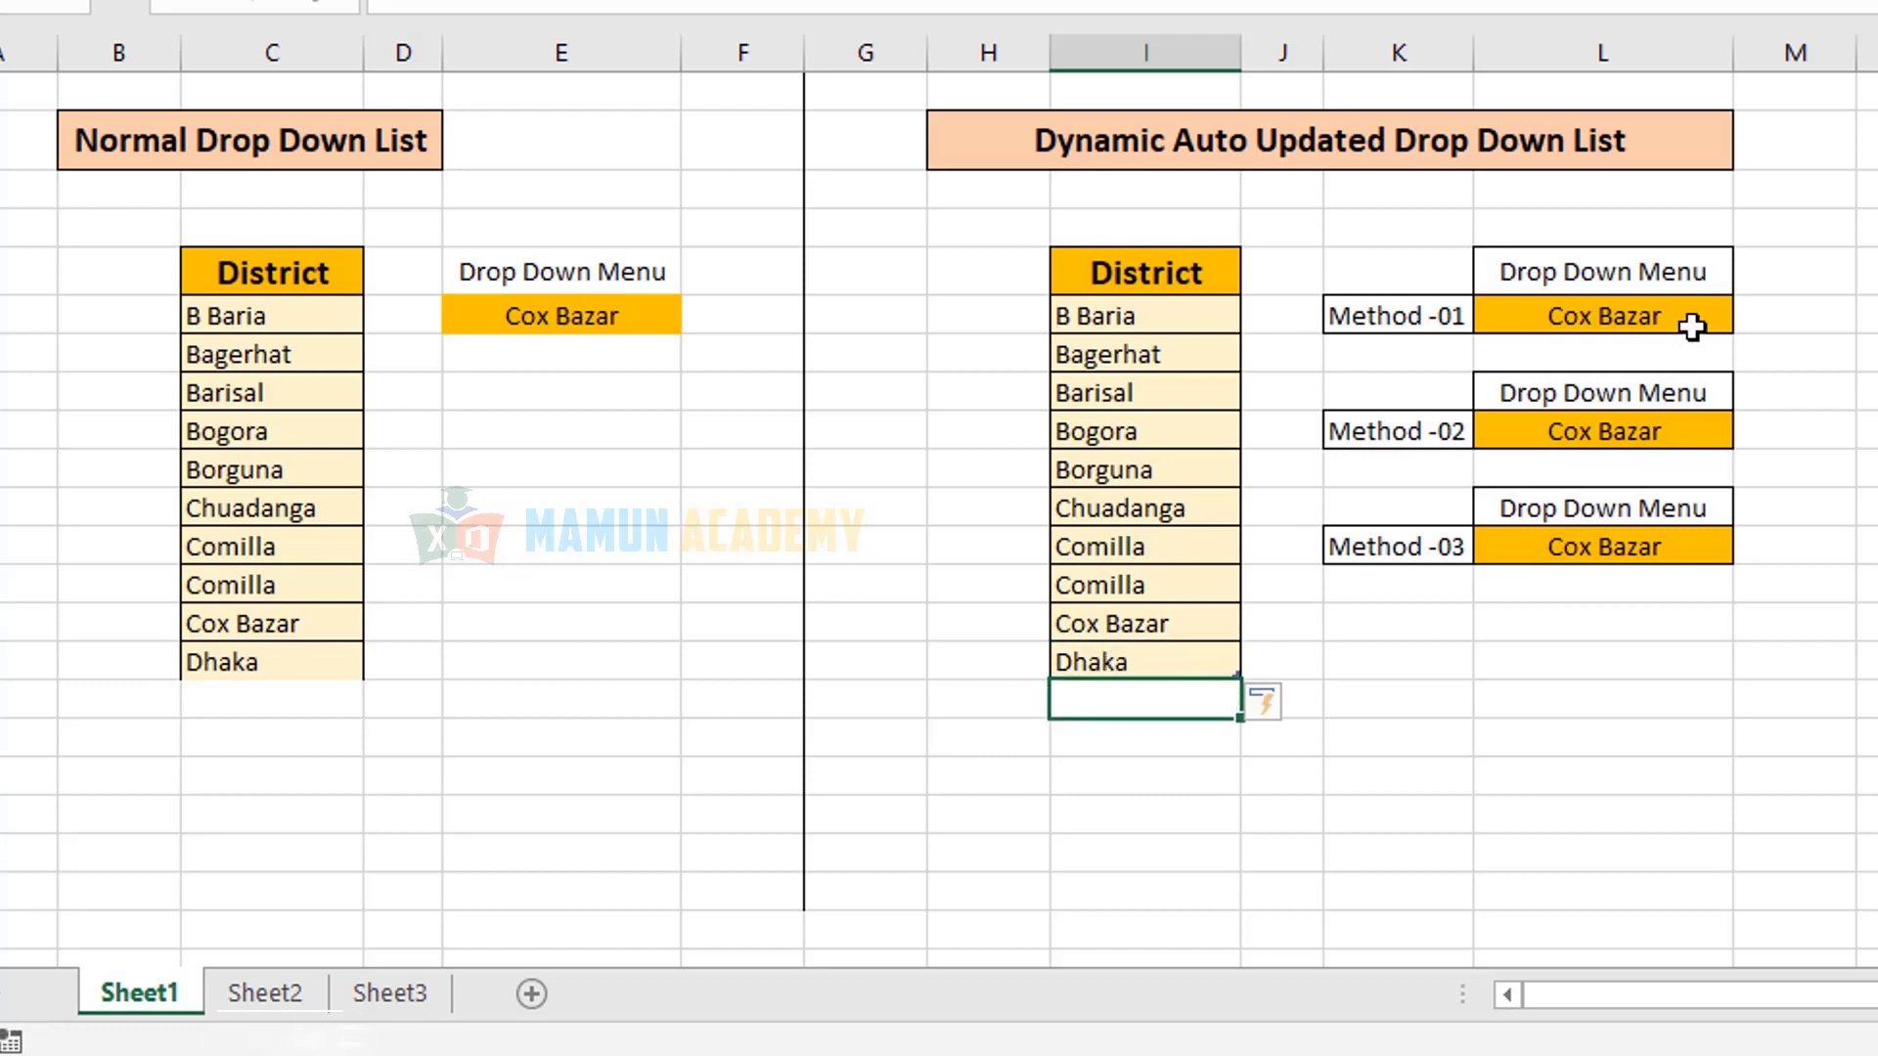
left_click(1702, 309)
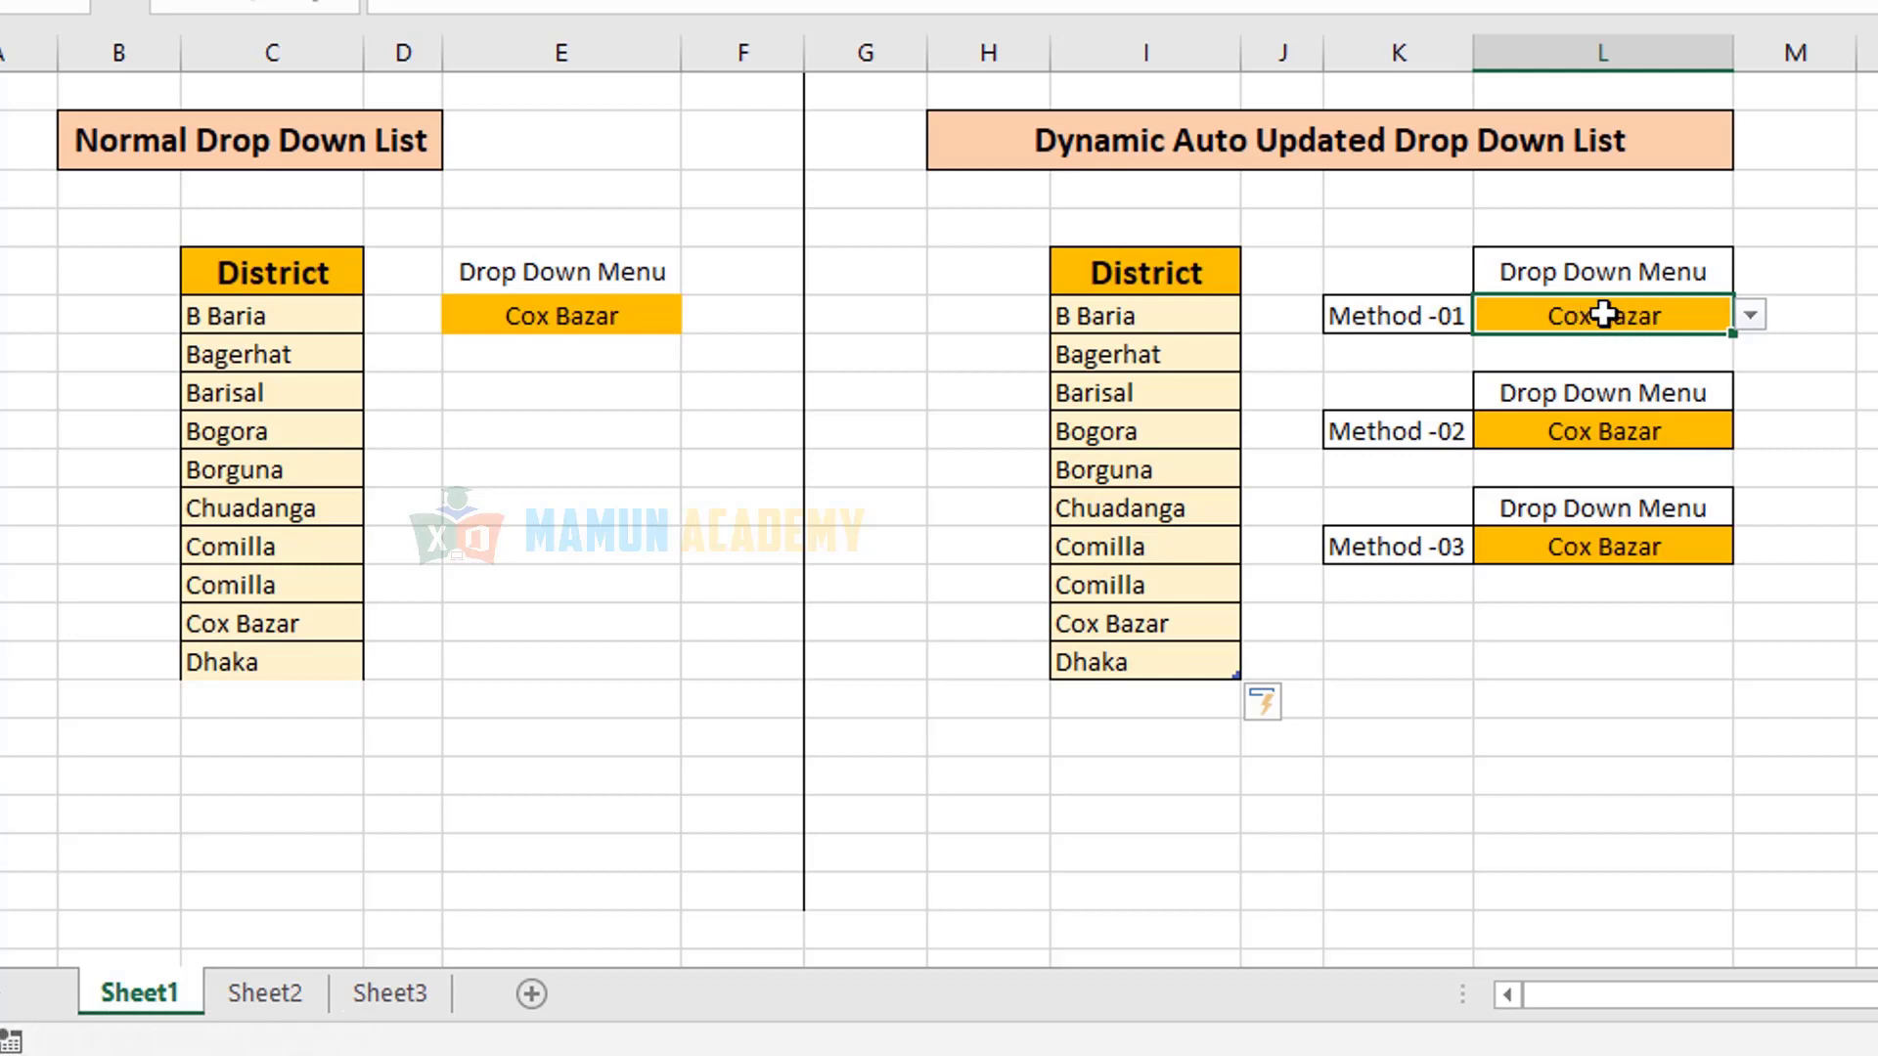
left_click(1751, 315)
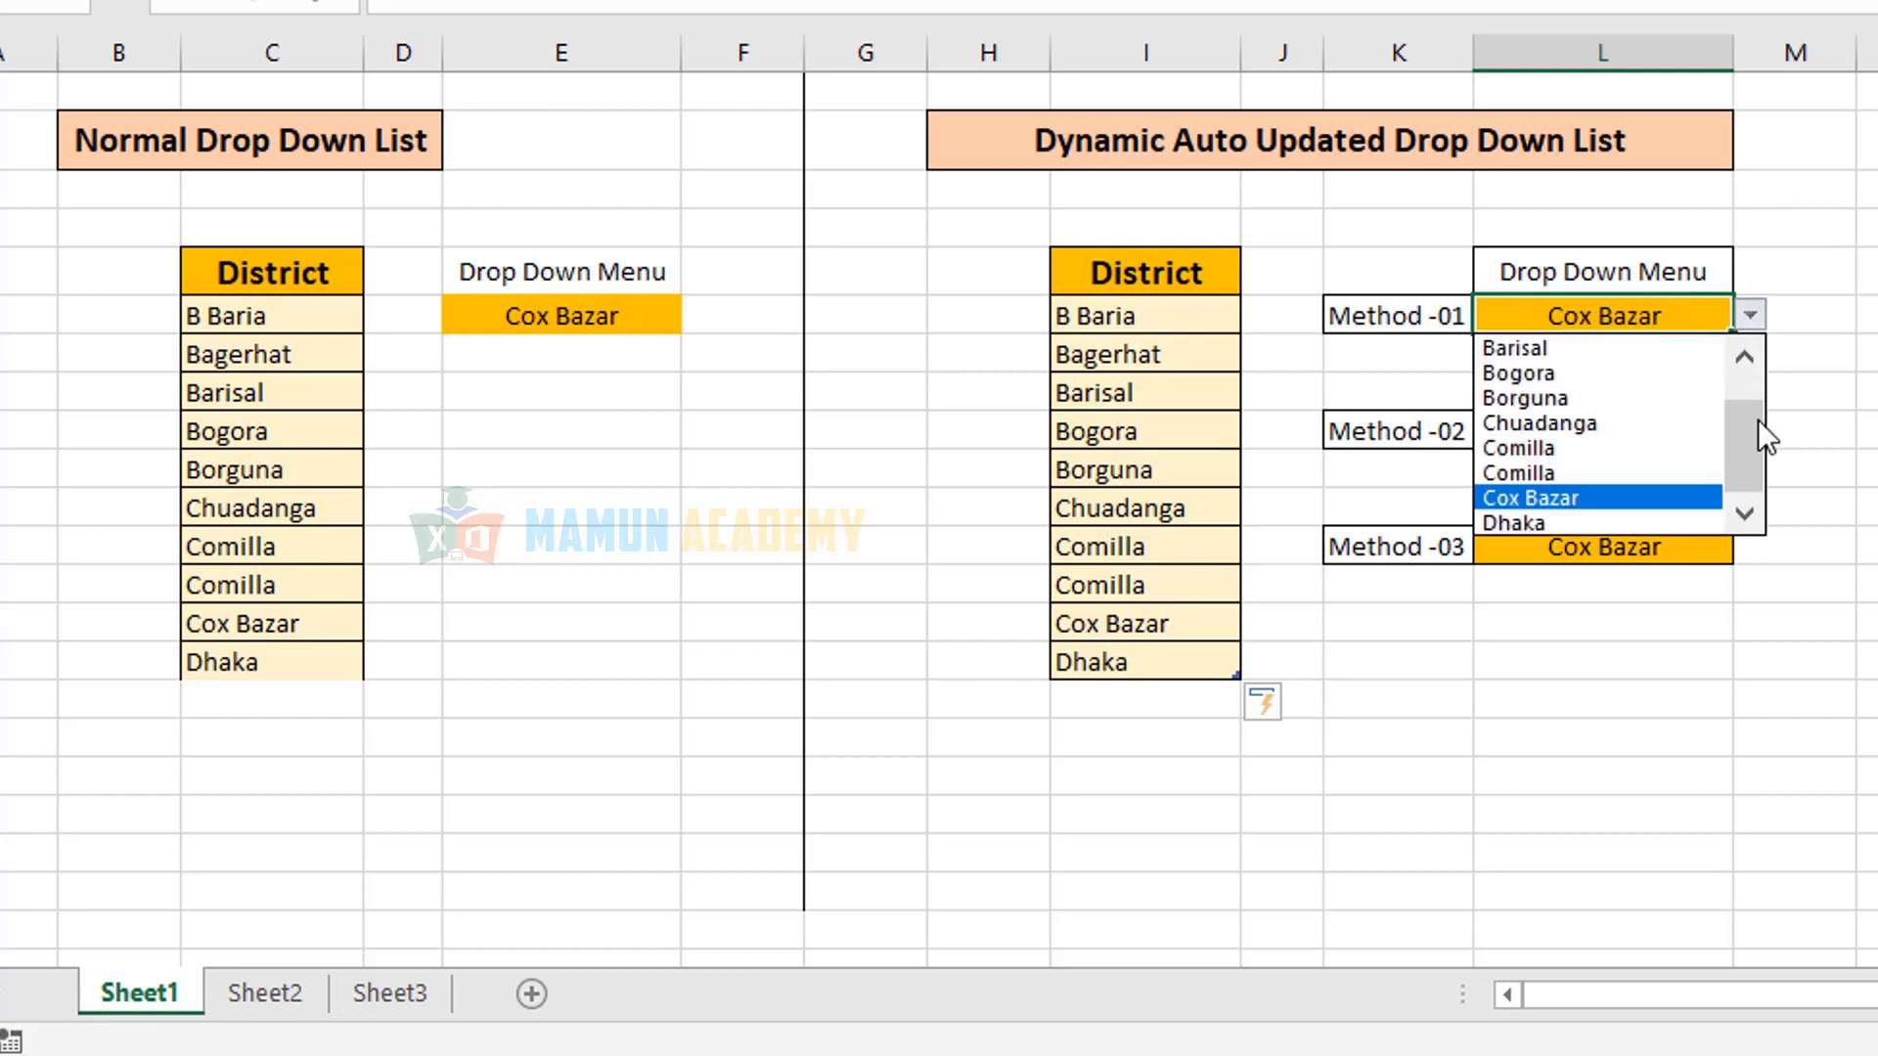
left_click(1558, 522)
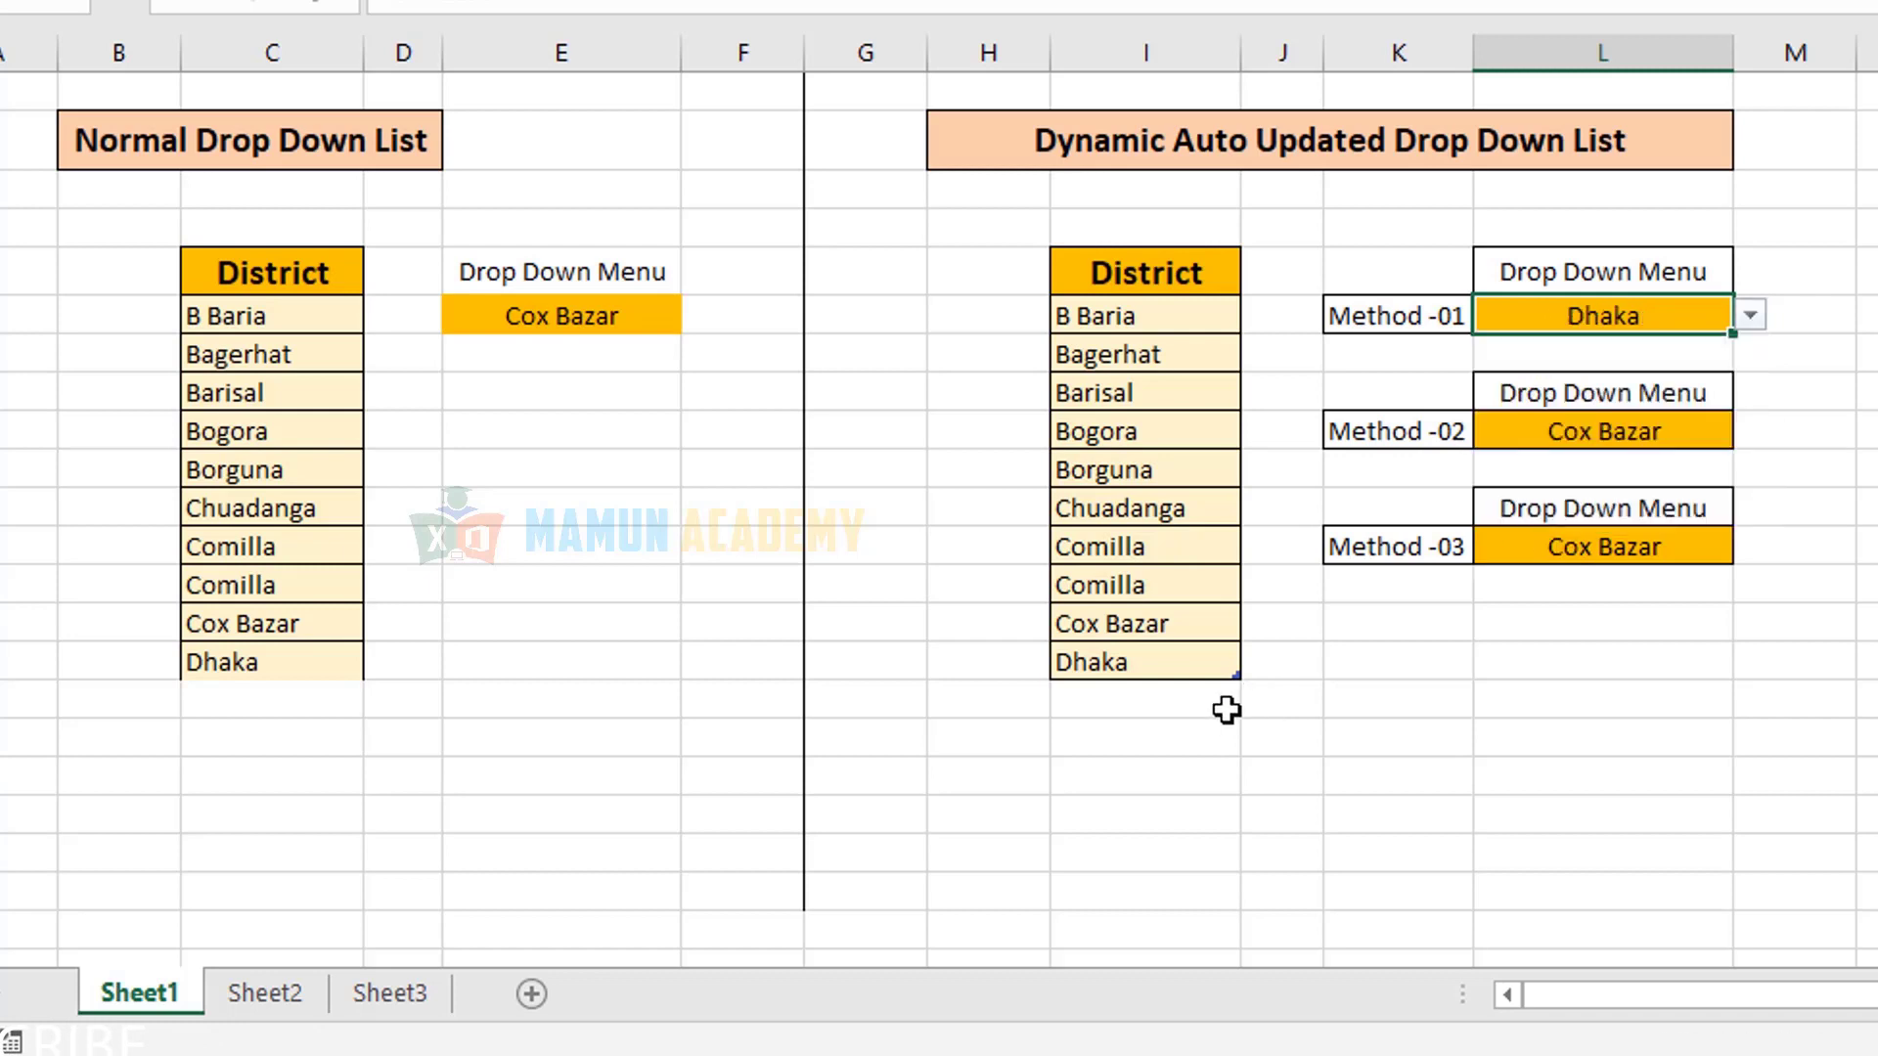
- Add Ctg below Dhaka in the table and set Method -01 to Ctg
left_click(1189, 692)
type("Ctg")
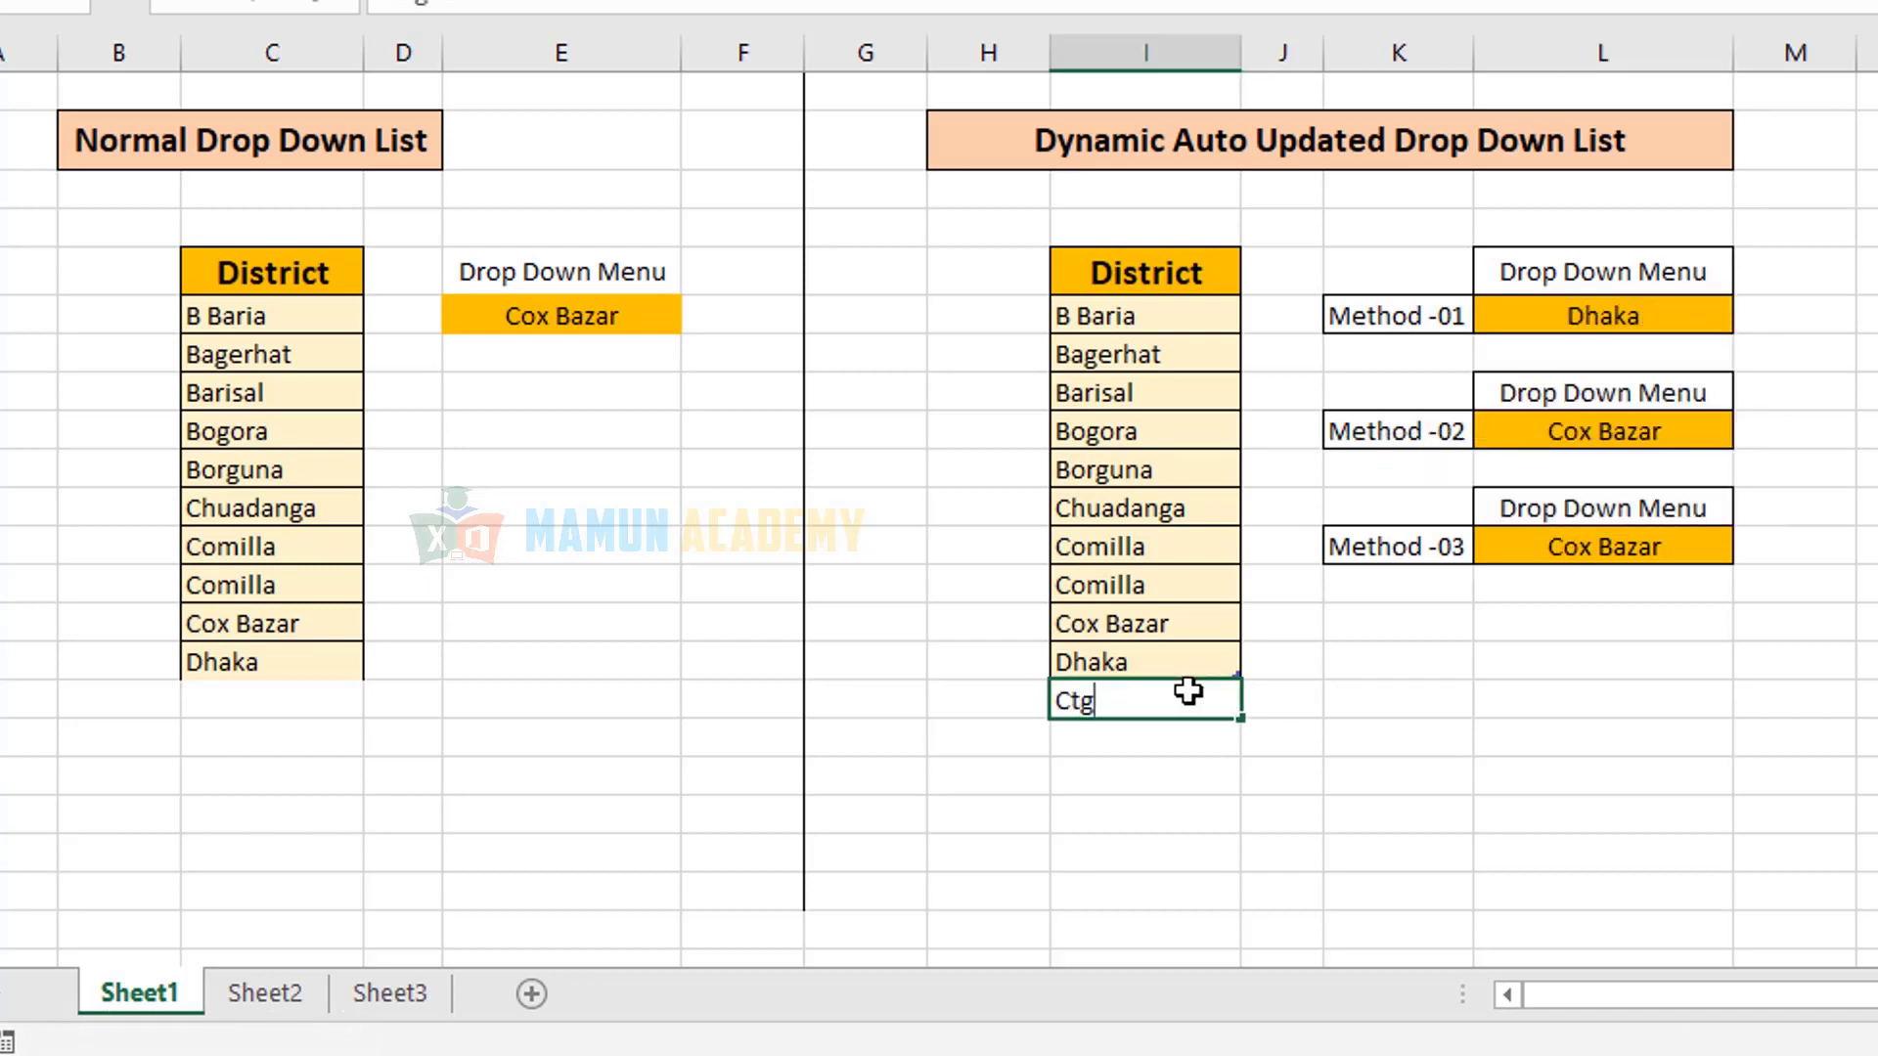
key("Return")
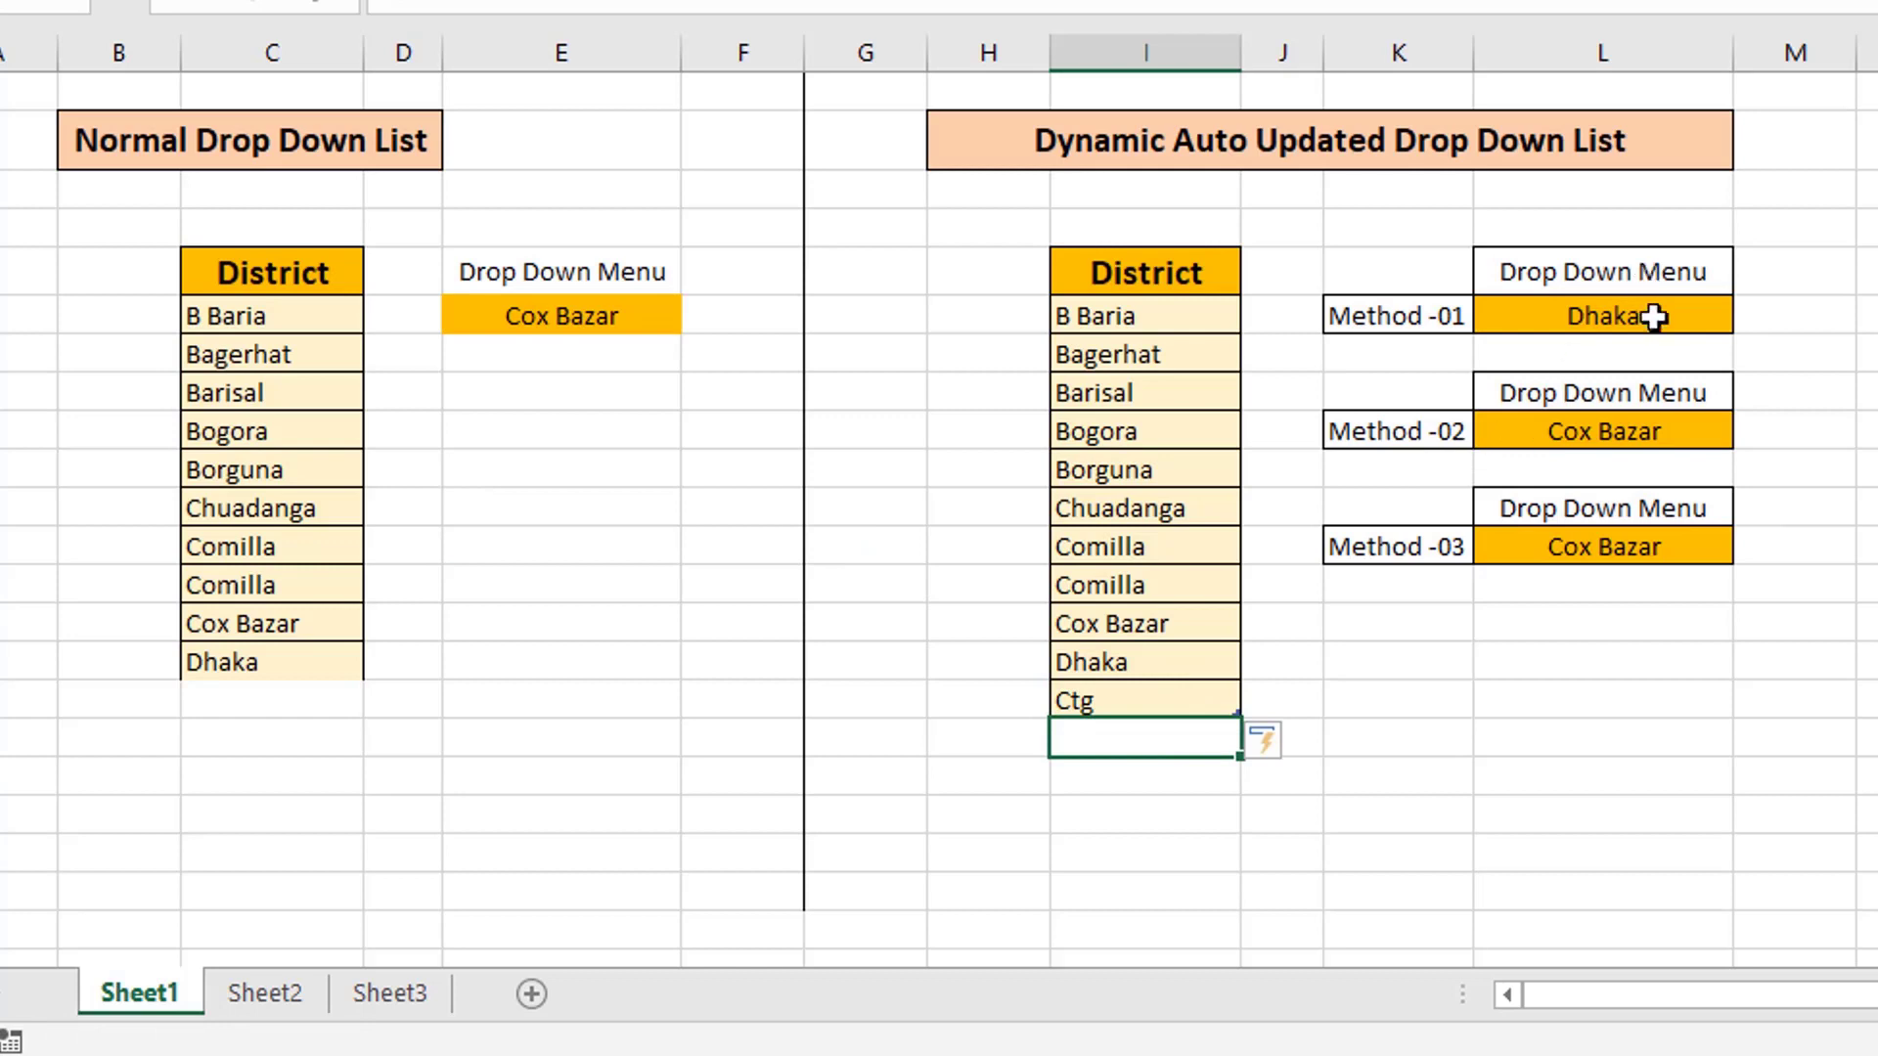
left_click(1689, 317)
left_click(1751, 315)
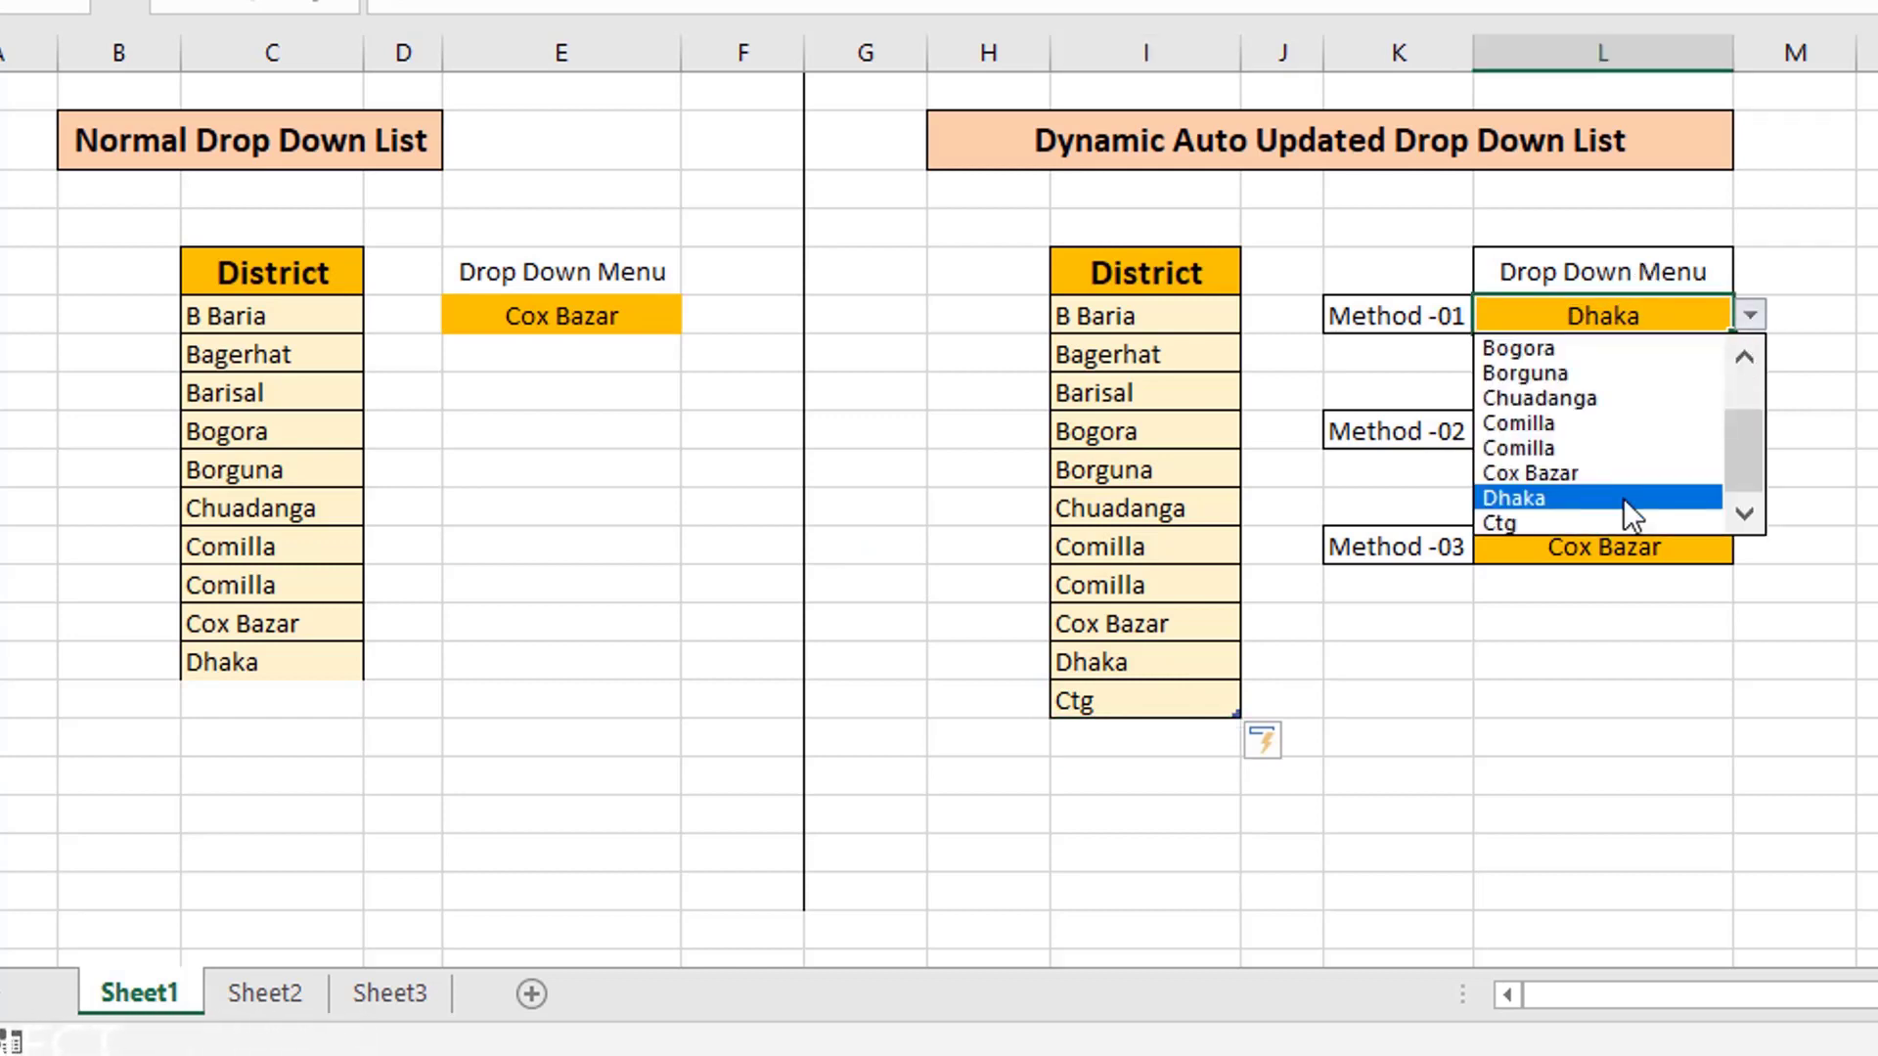
left_click(1573, 522)
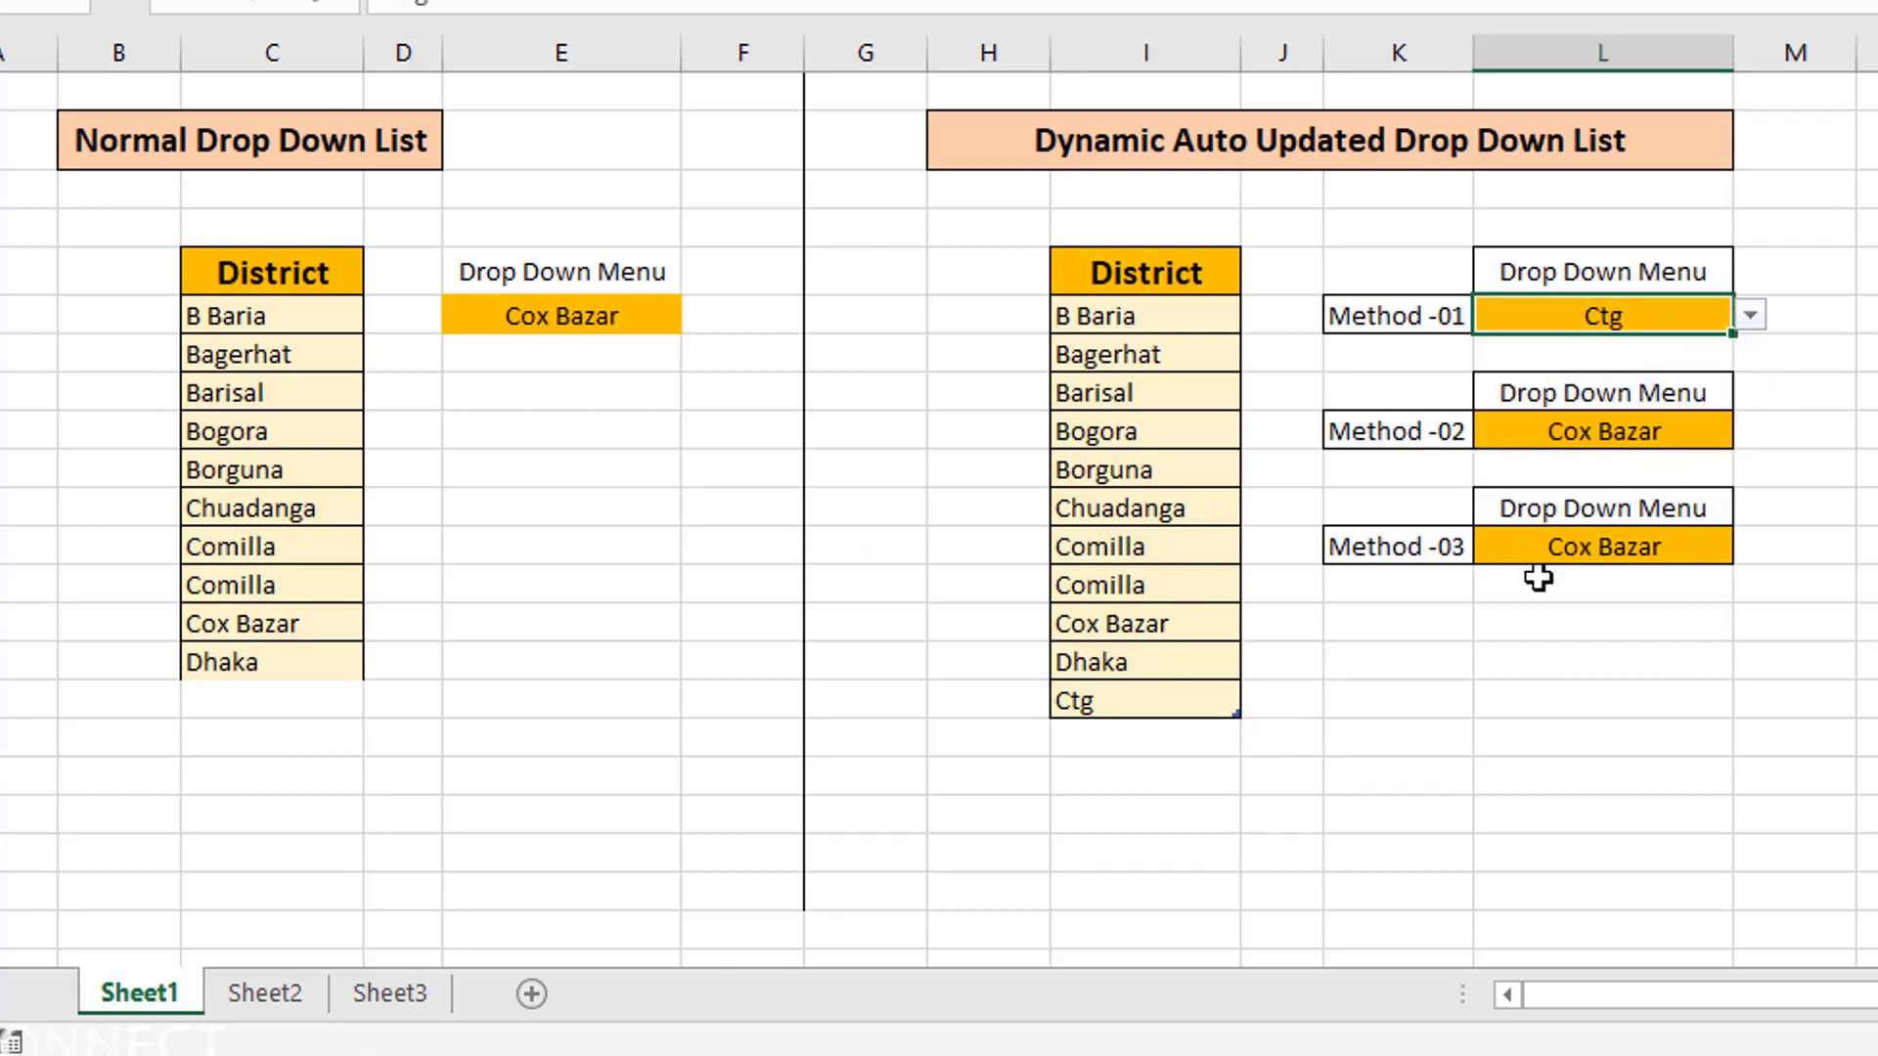
left_click(1200, 746)
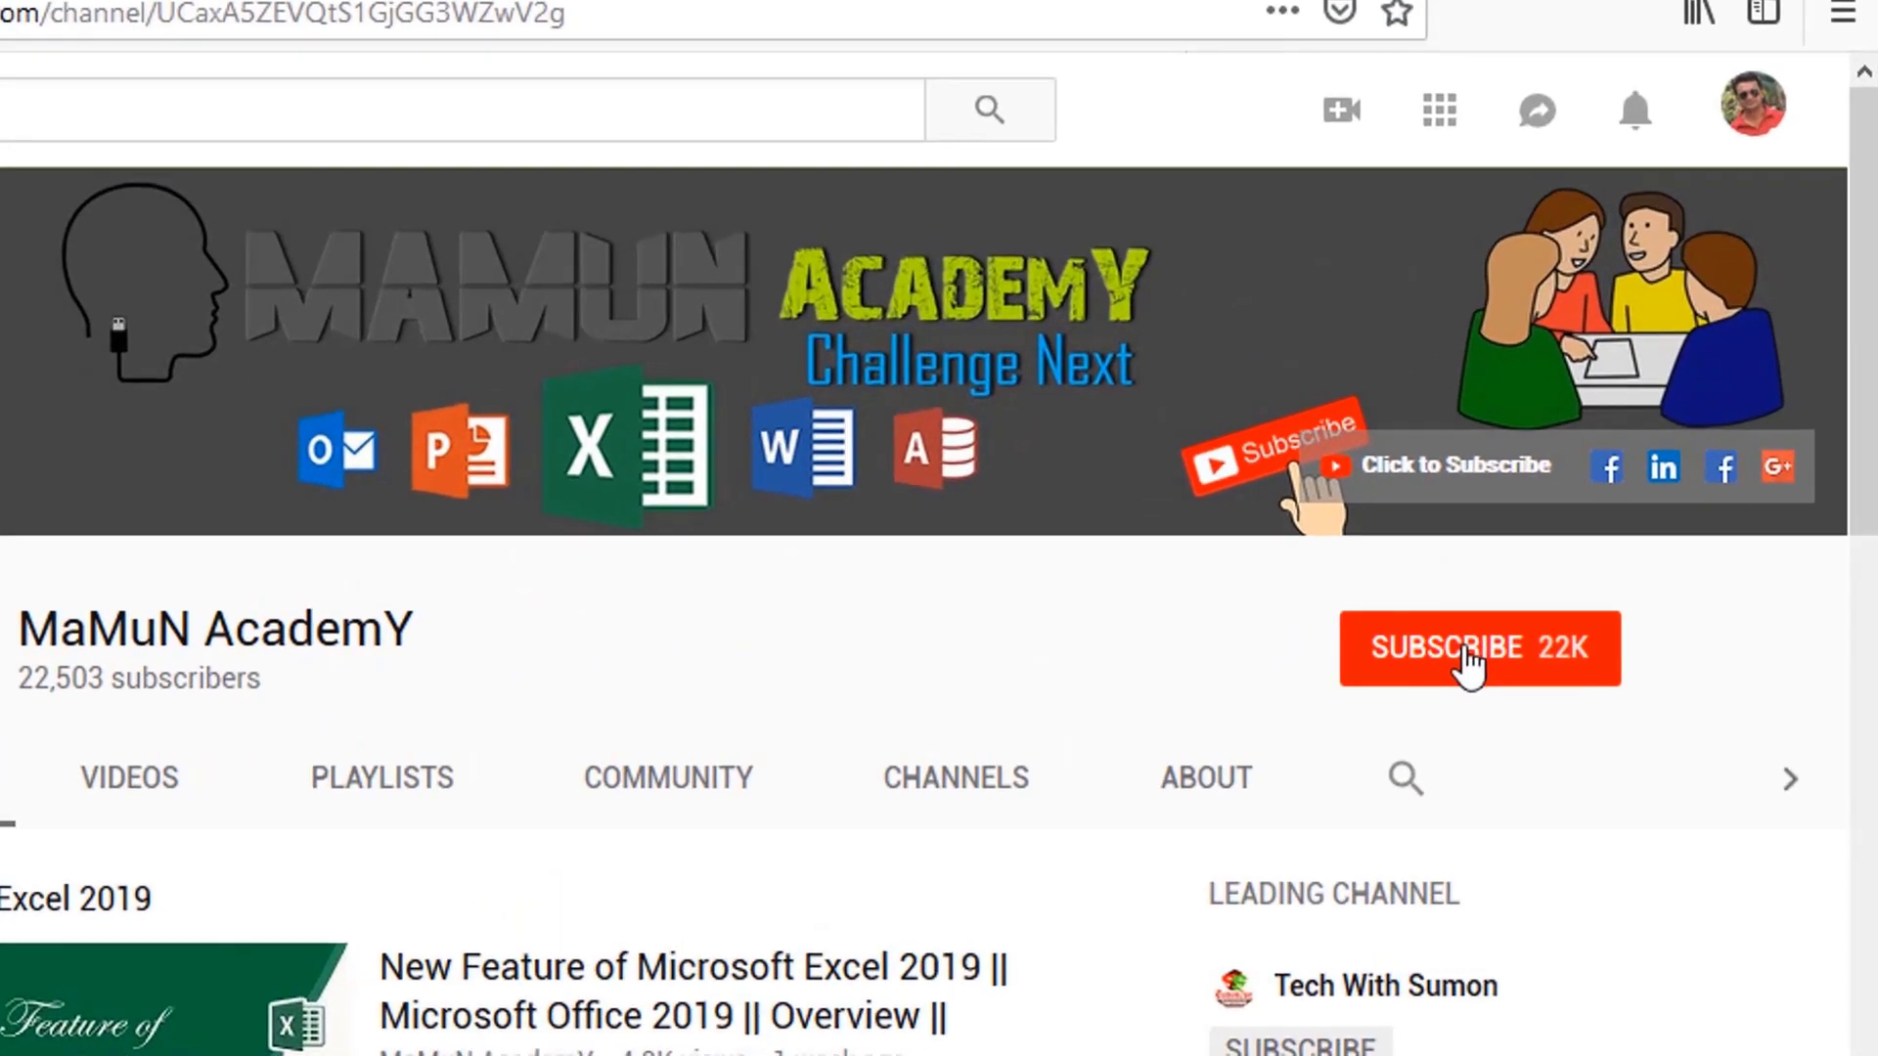
- Subscribe to the YouTube channel, set its bell to all notifications, and view the notifications list
left_click(1599, 550)
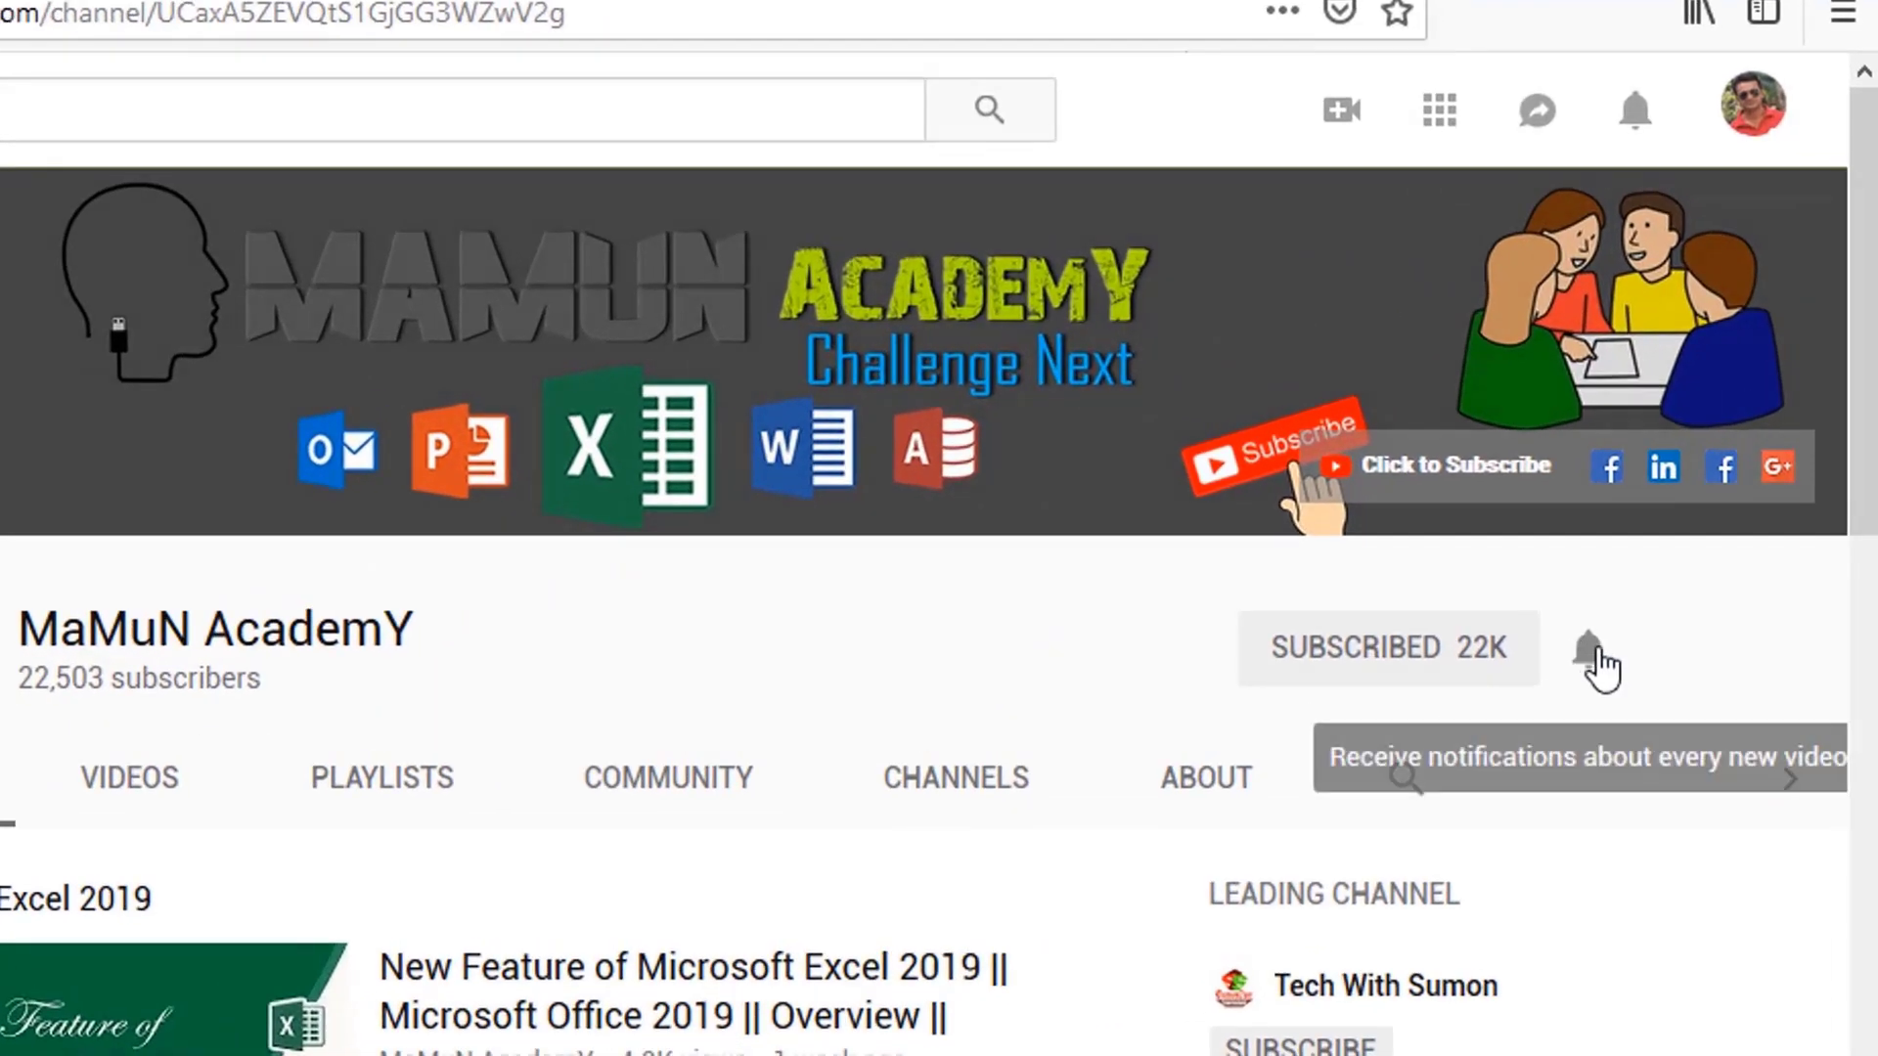
left_click(1590, 654)
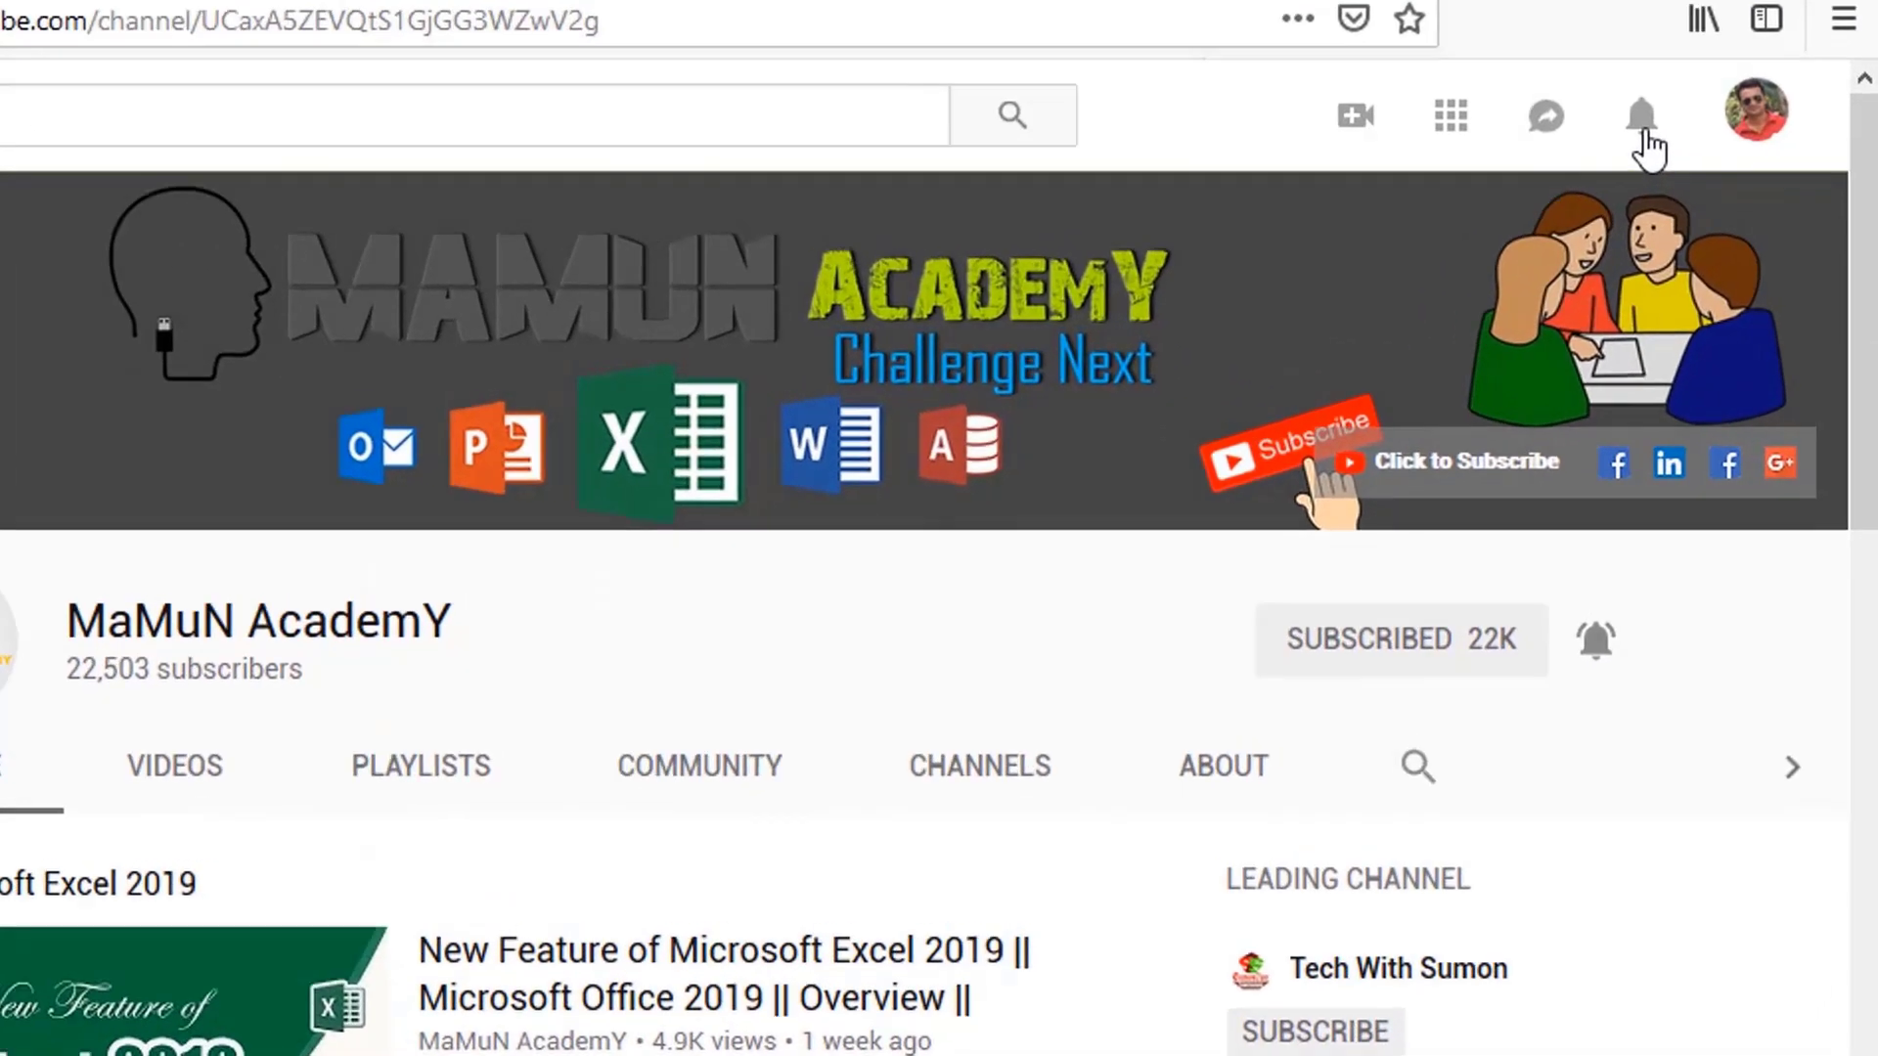
left_click(1644, 117)
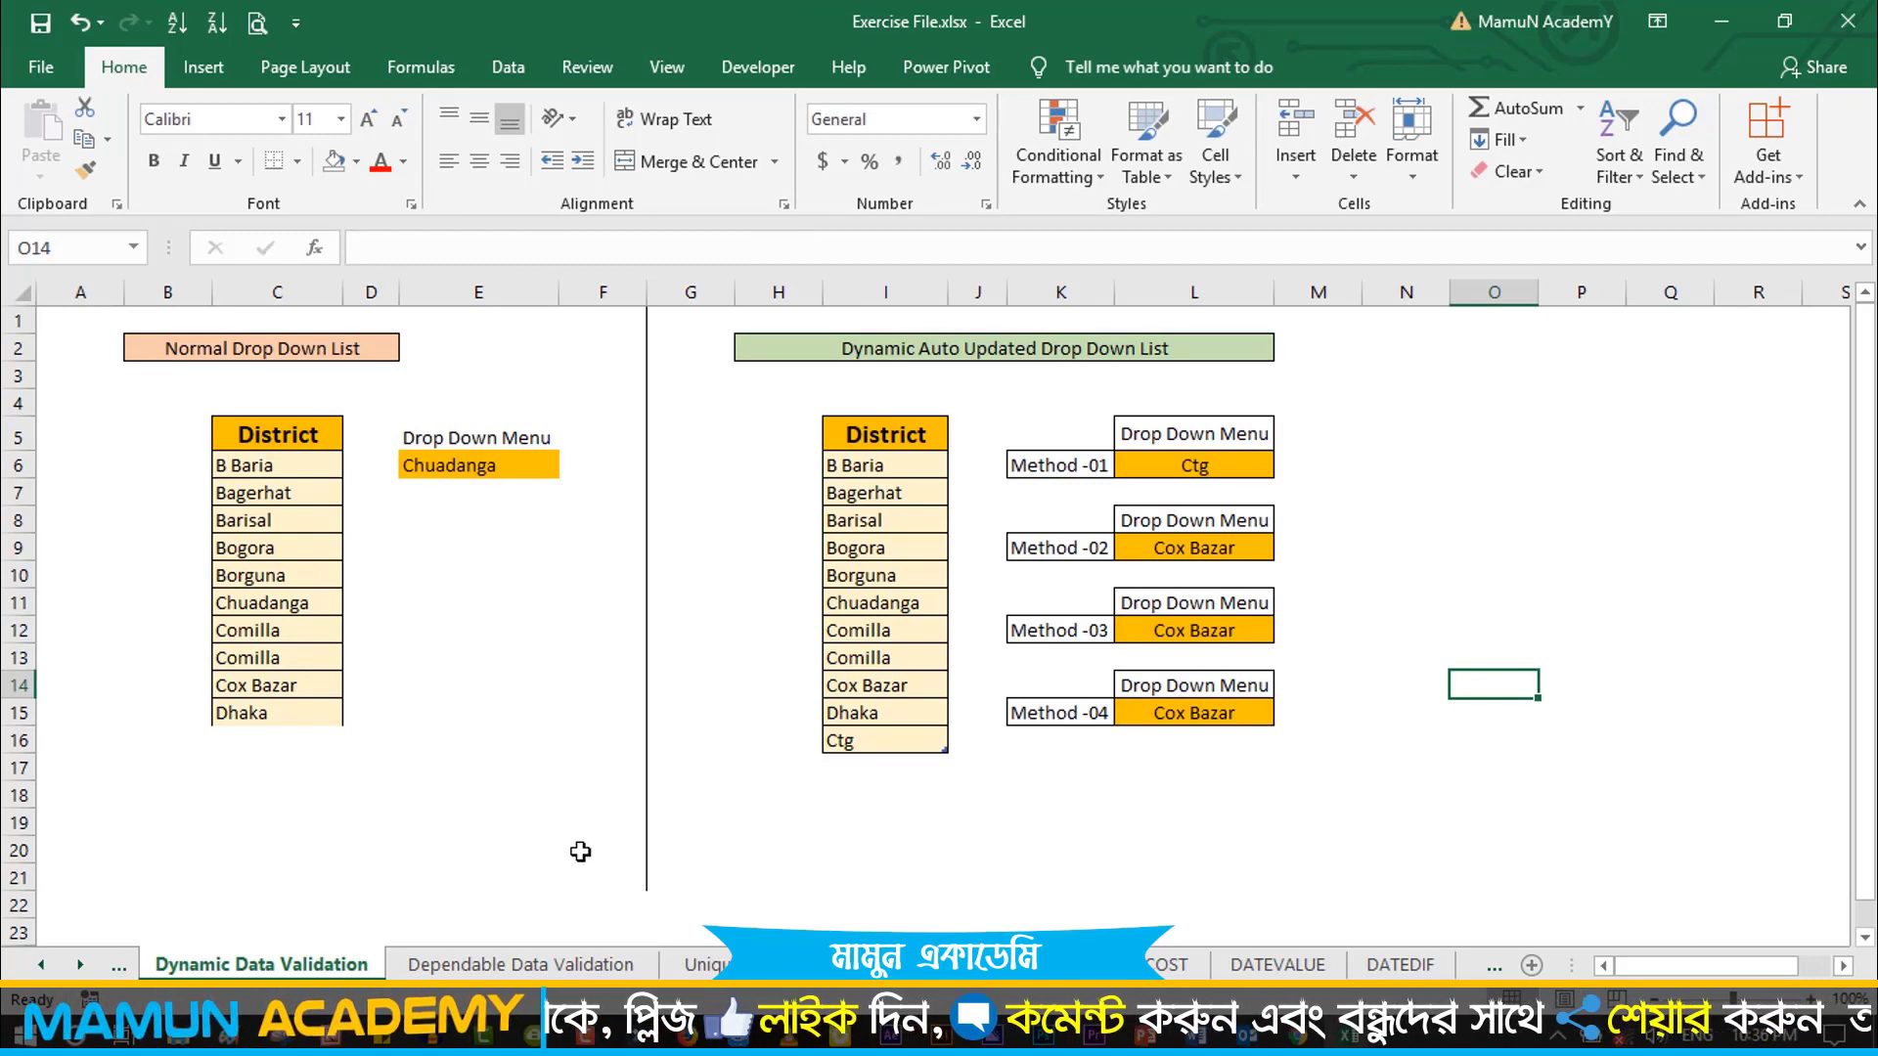
- Go to the Dependable Data Validation sheet
left_click(541, 966)
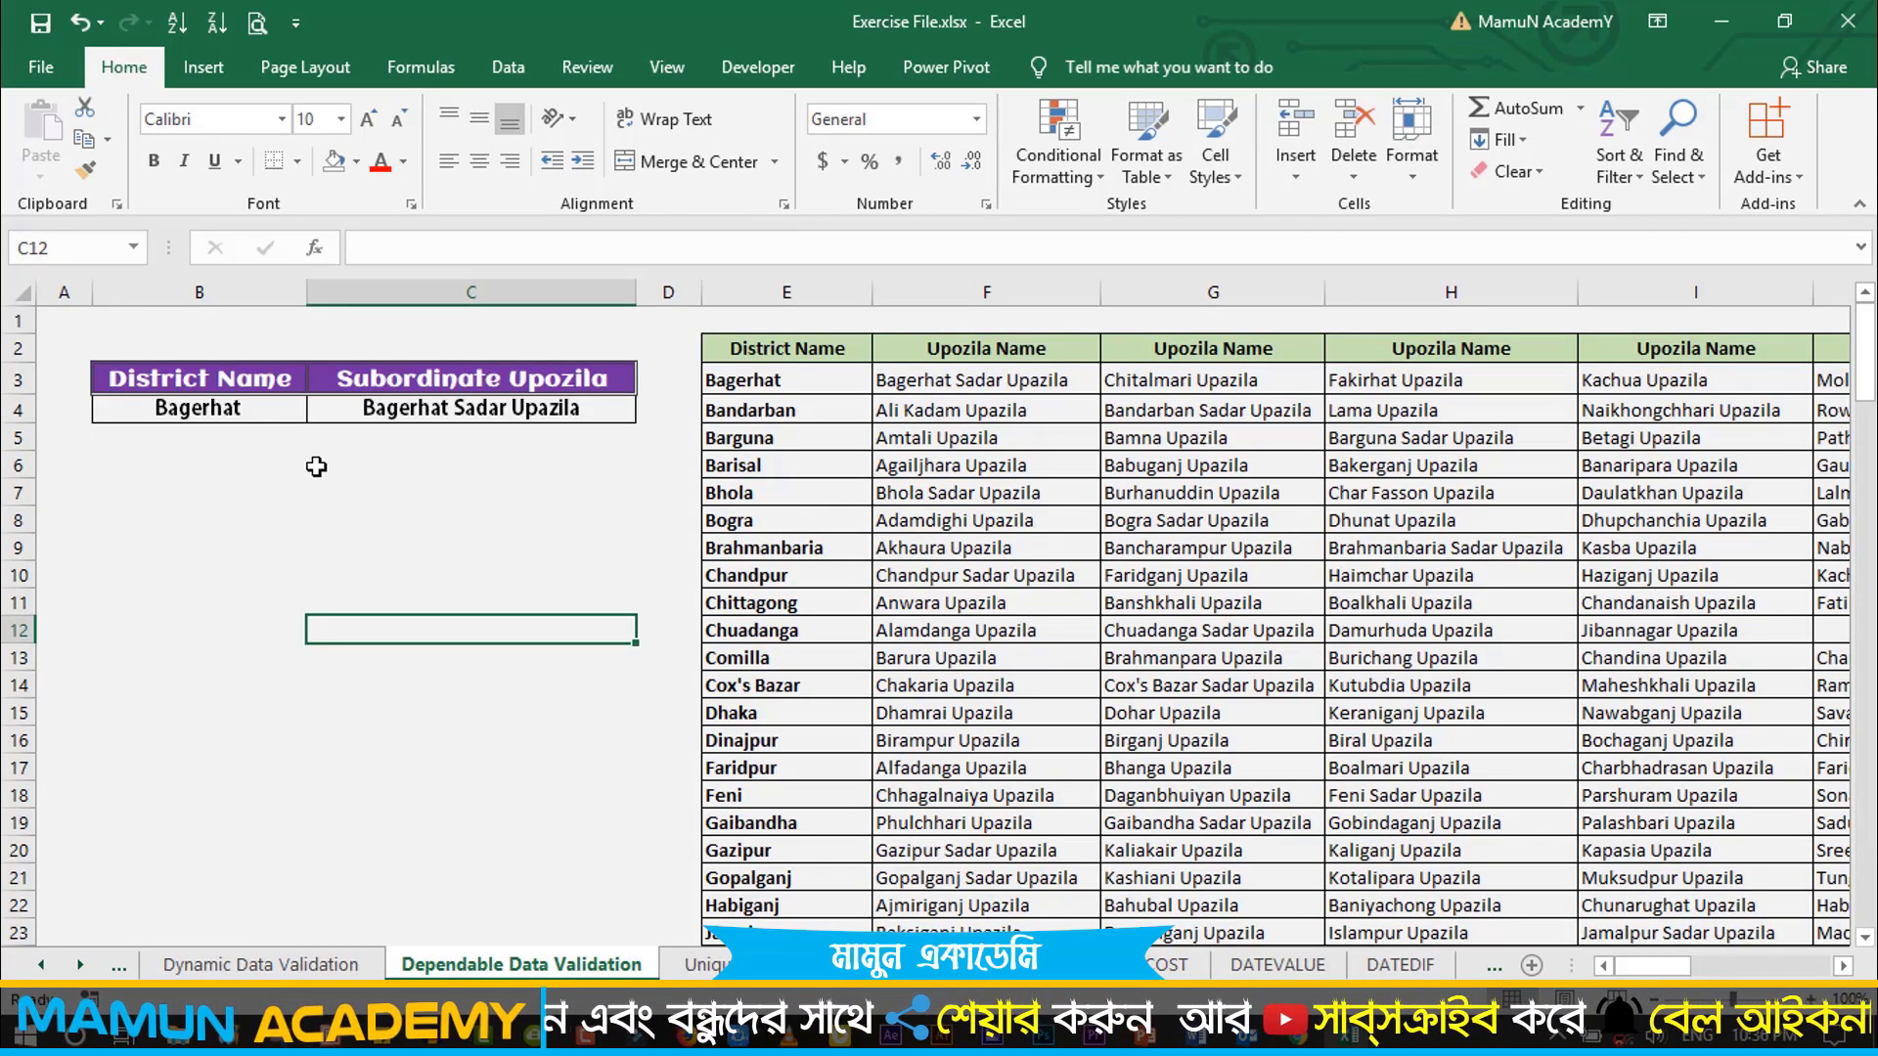
- Inspect the Bagerhat district choice and its upazila options against the source table
left_click(269, 411)
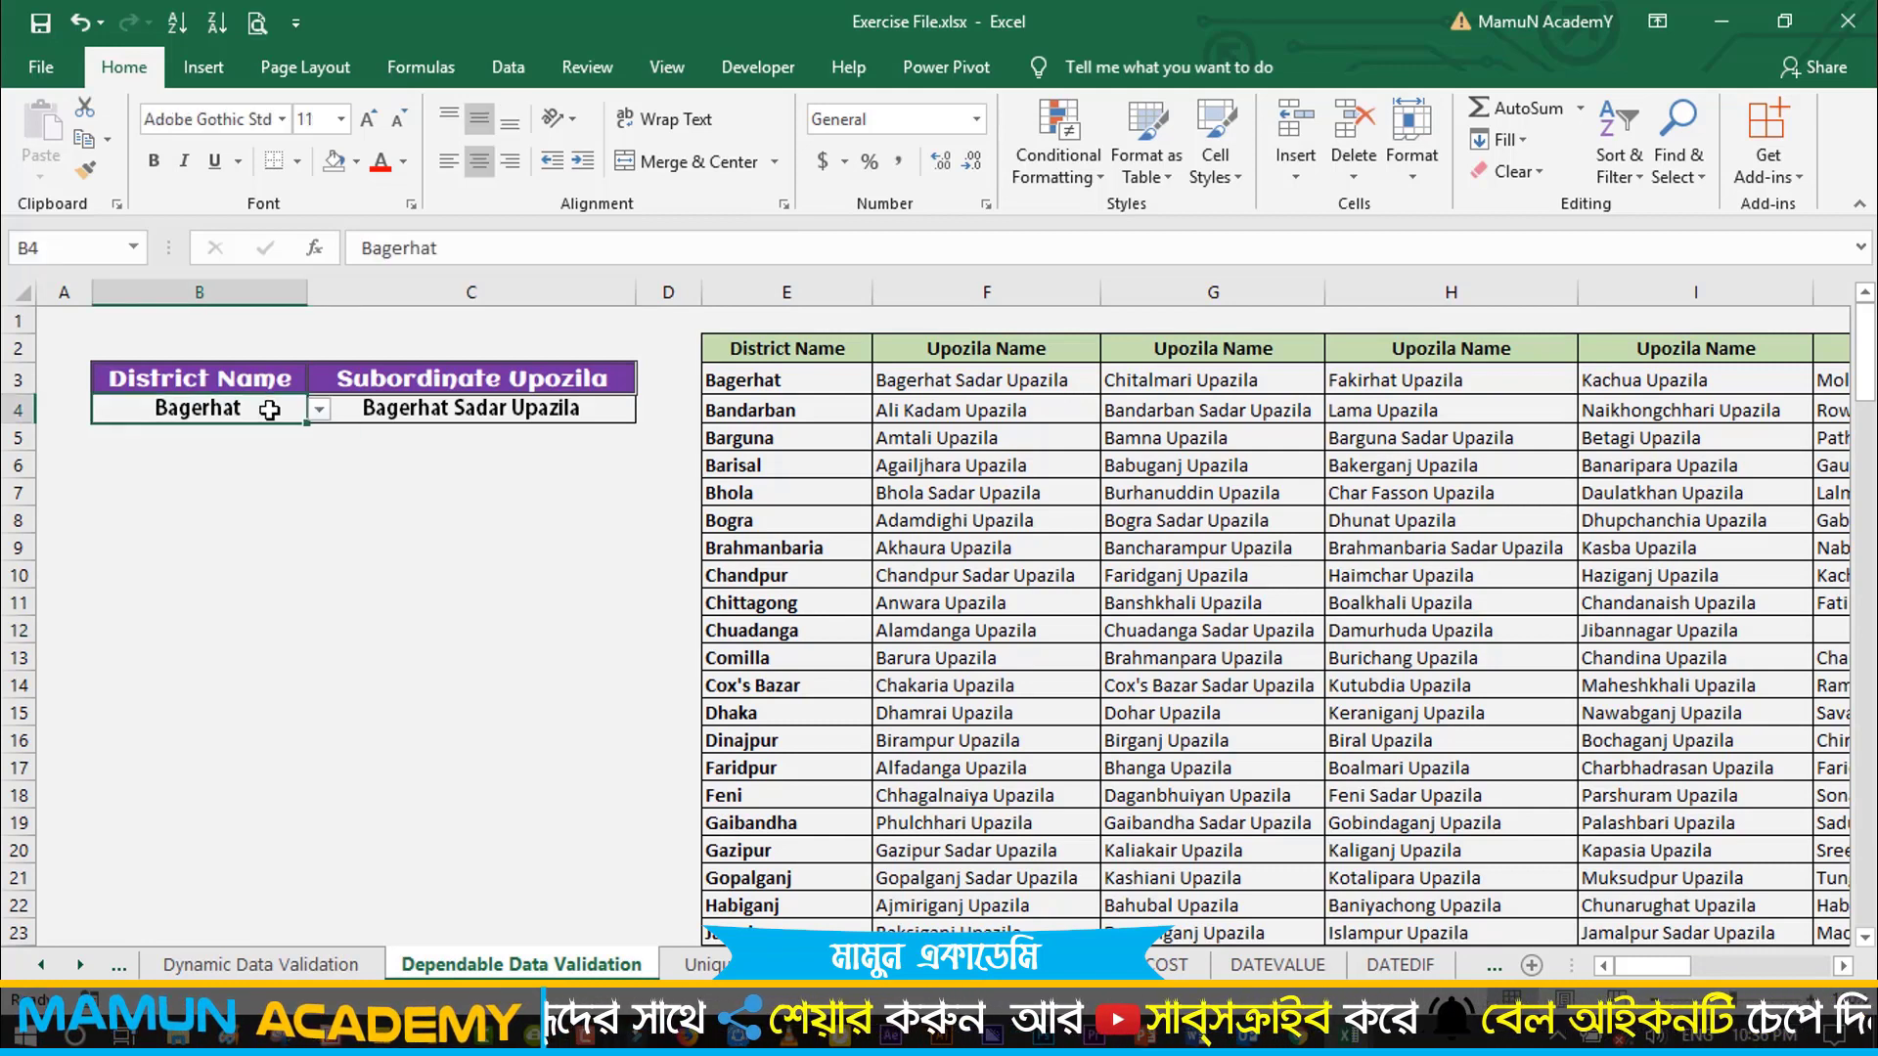
left_click(877, 385)
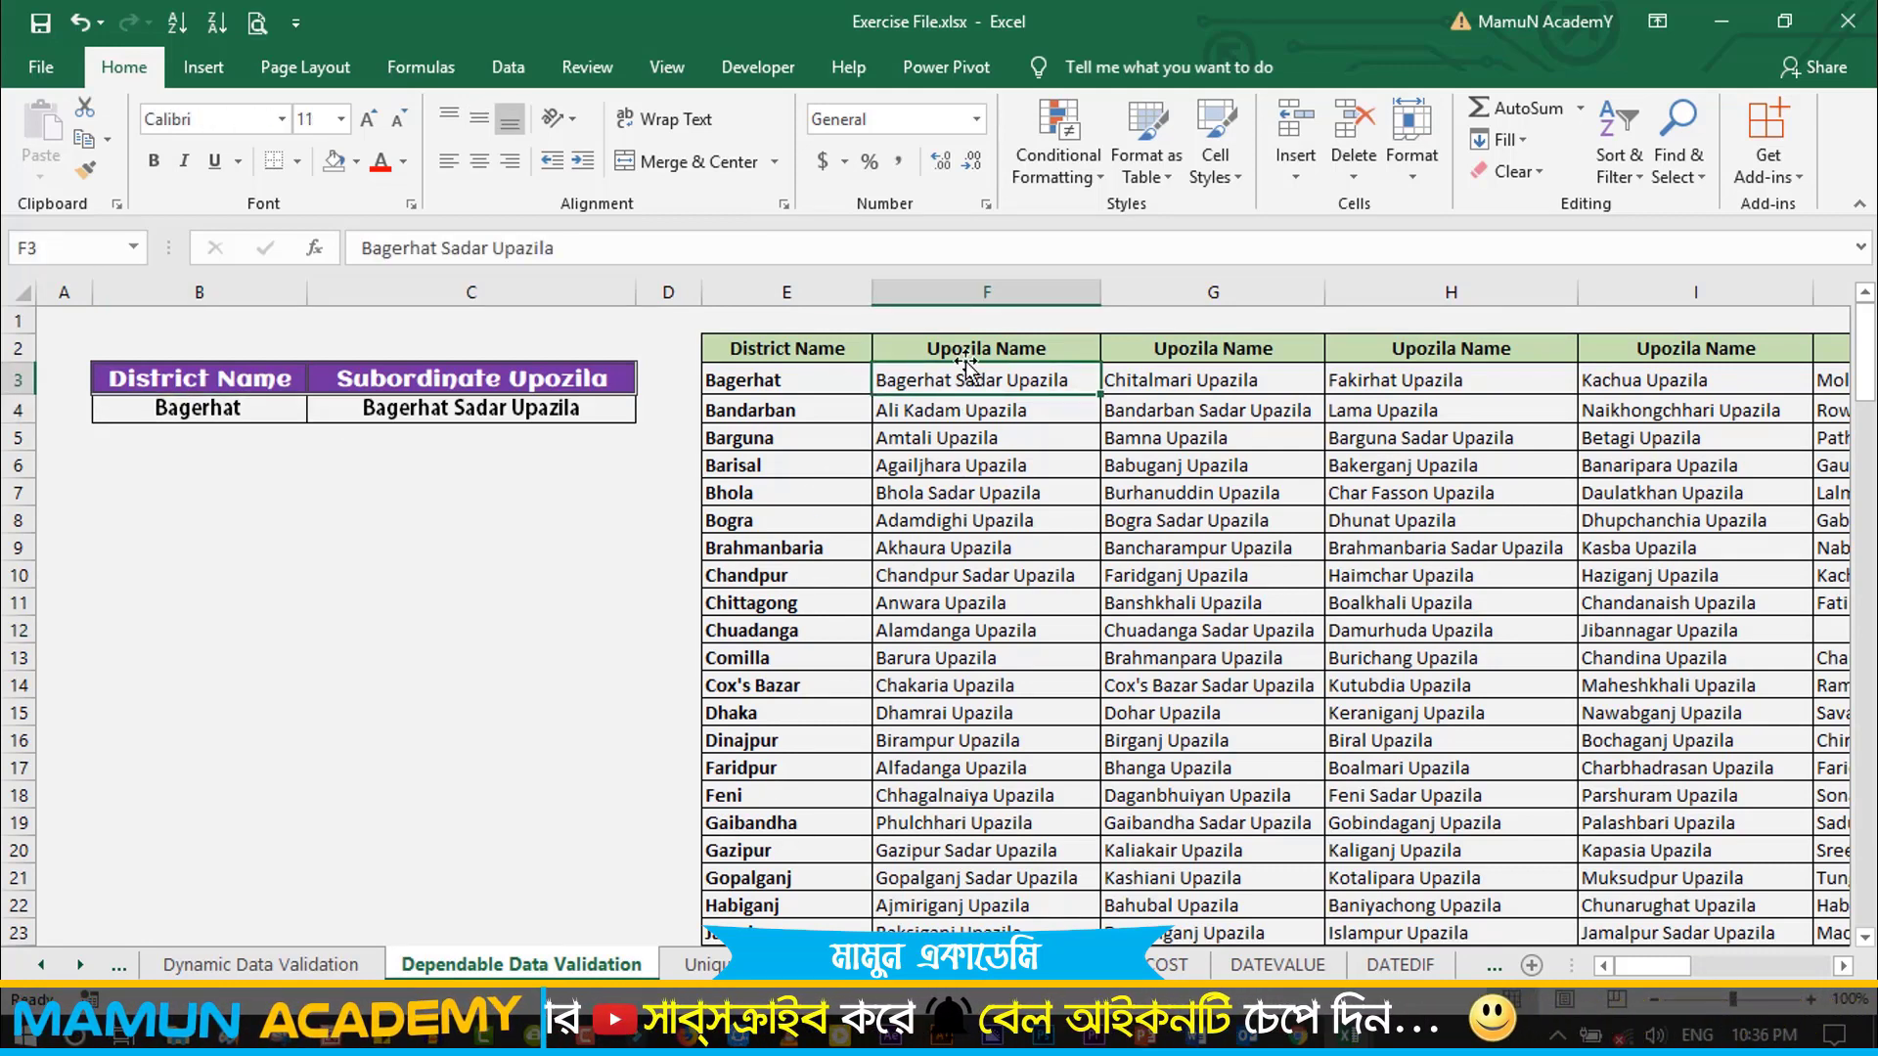
left_click_drag(780, 380, 1604, 412)
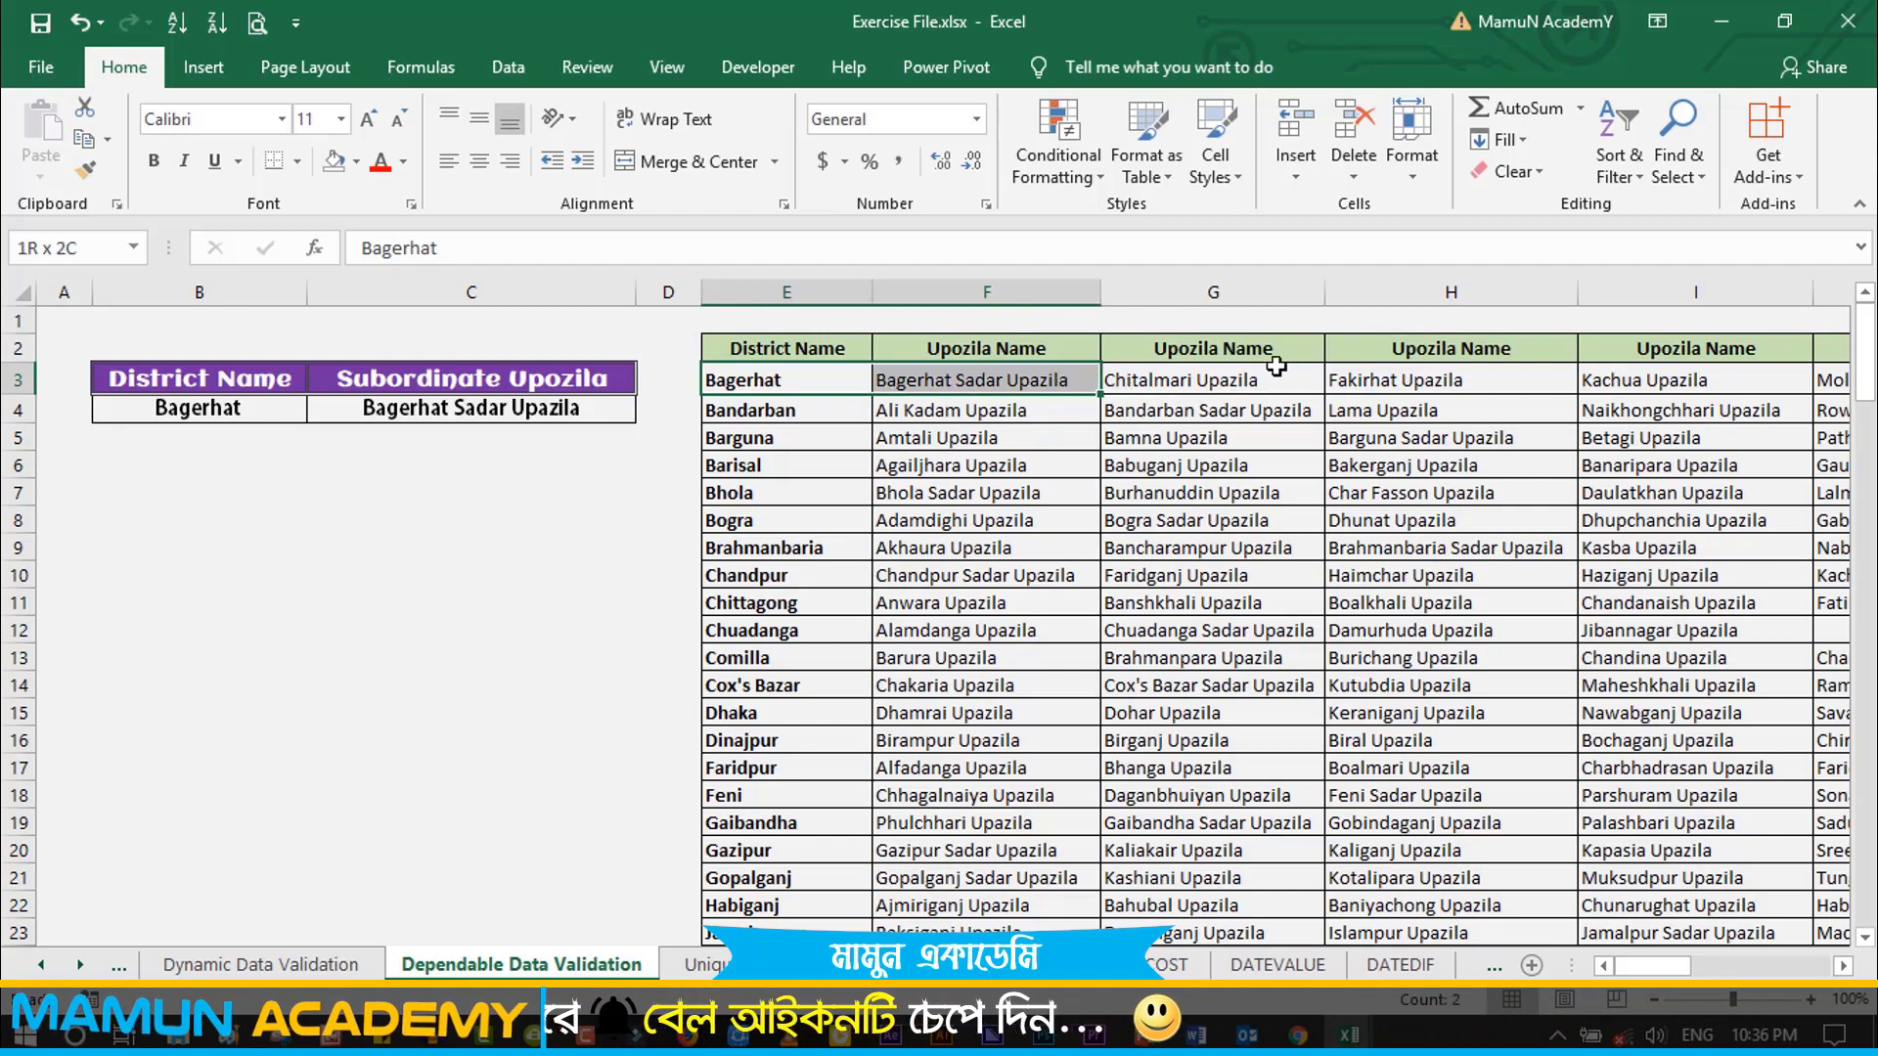
left_click(1604, 497)
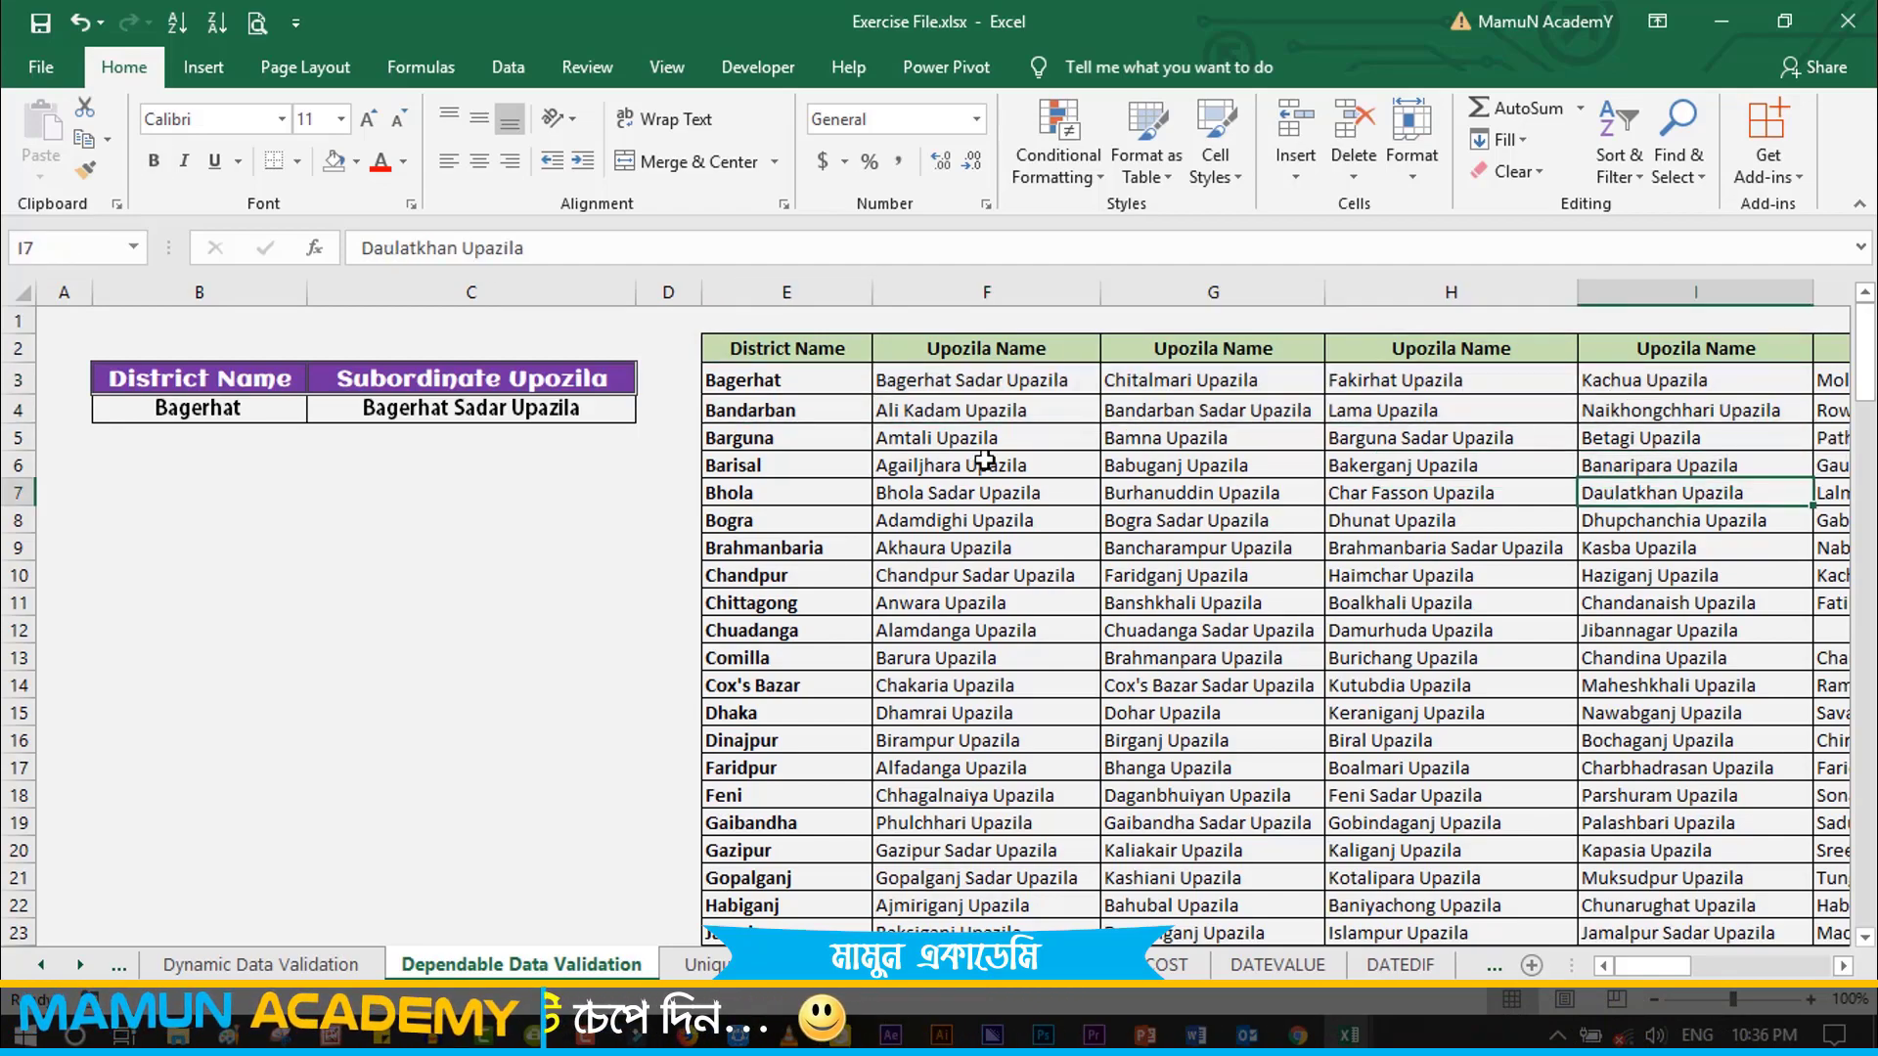
left_click(292, 424)
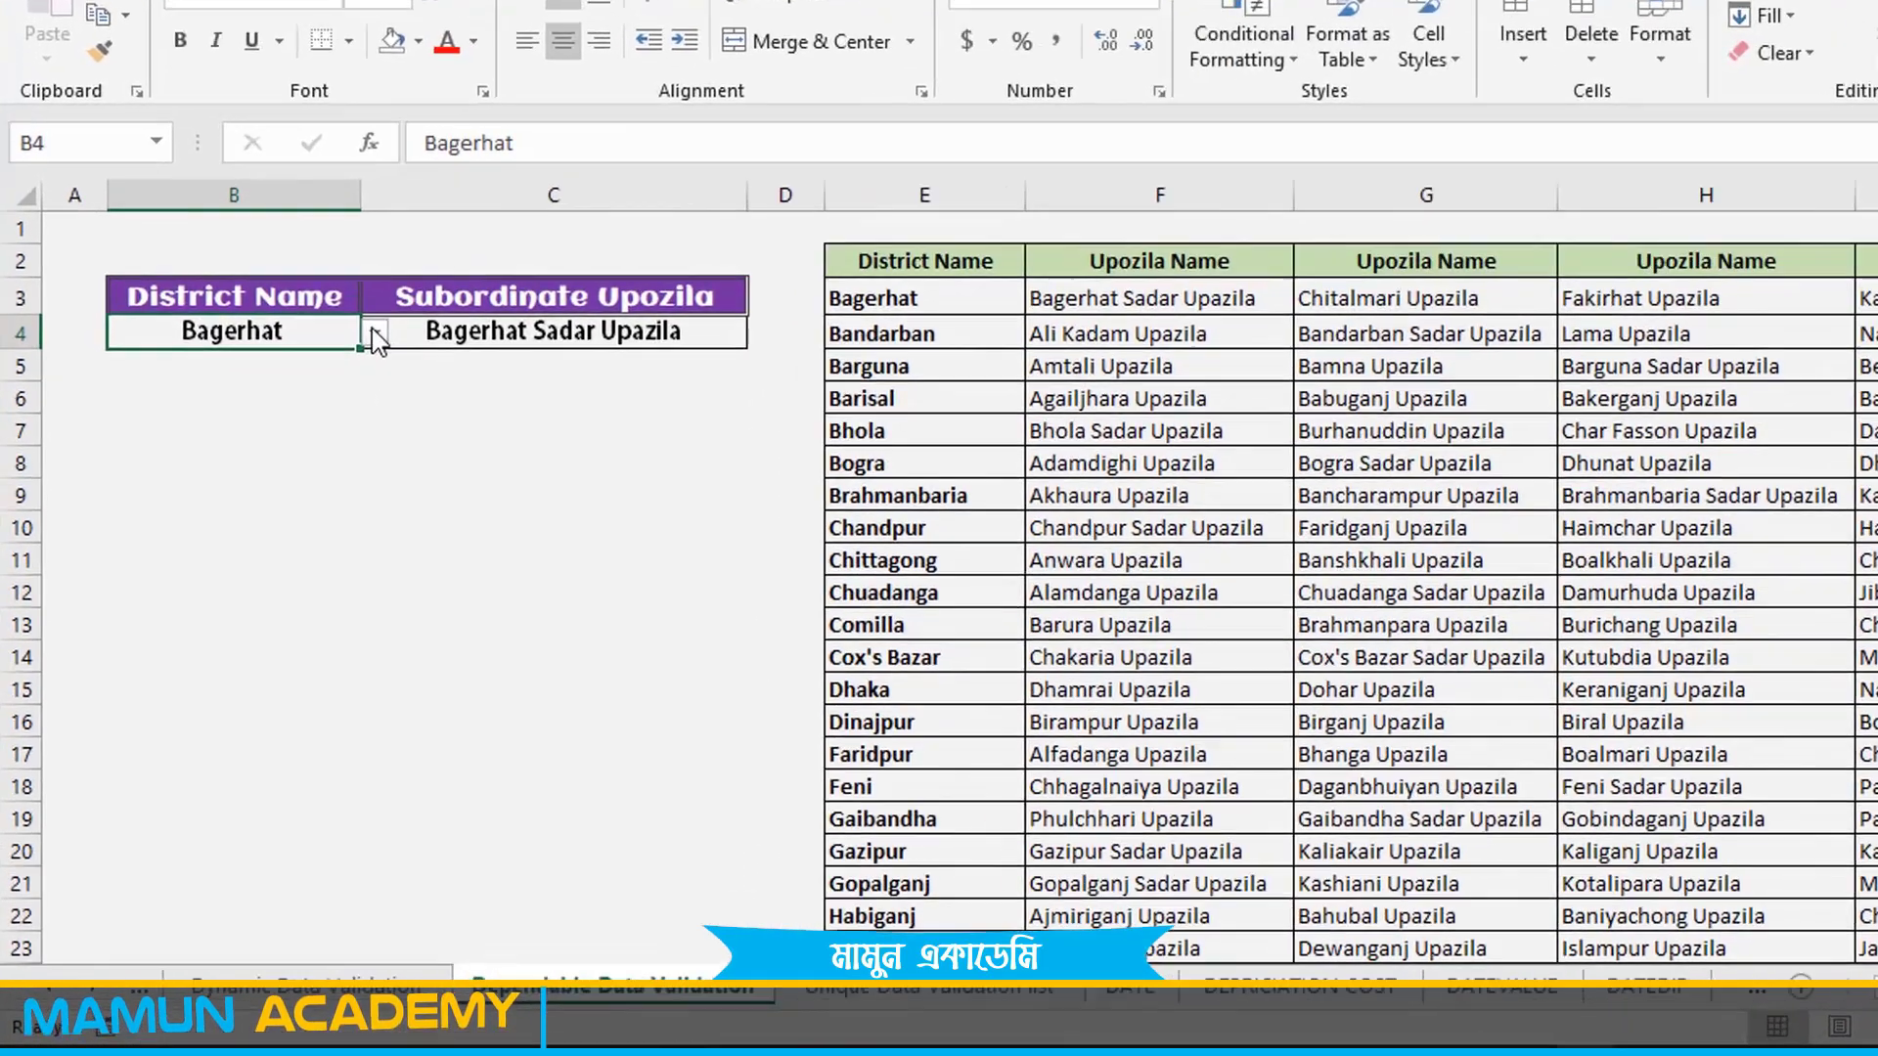
left_click(319, 409)
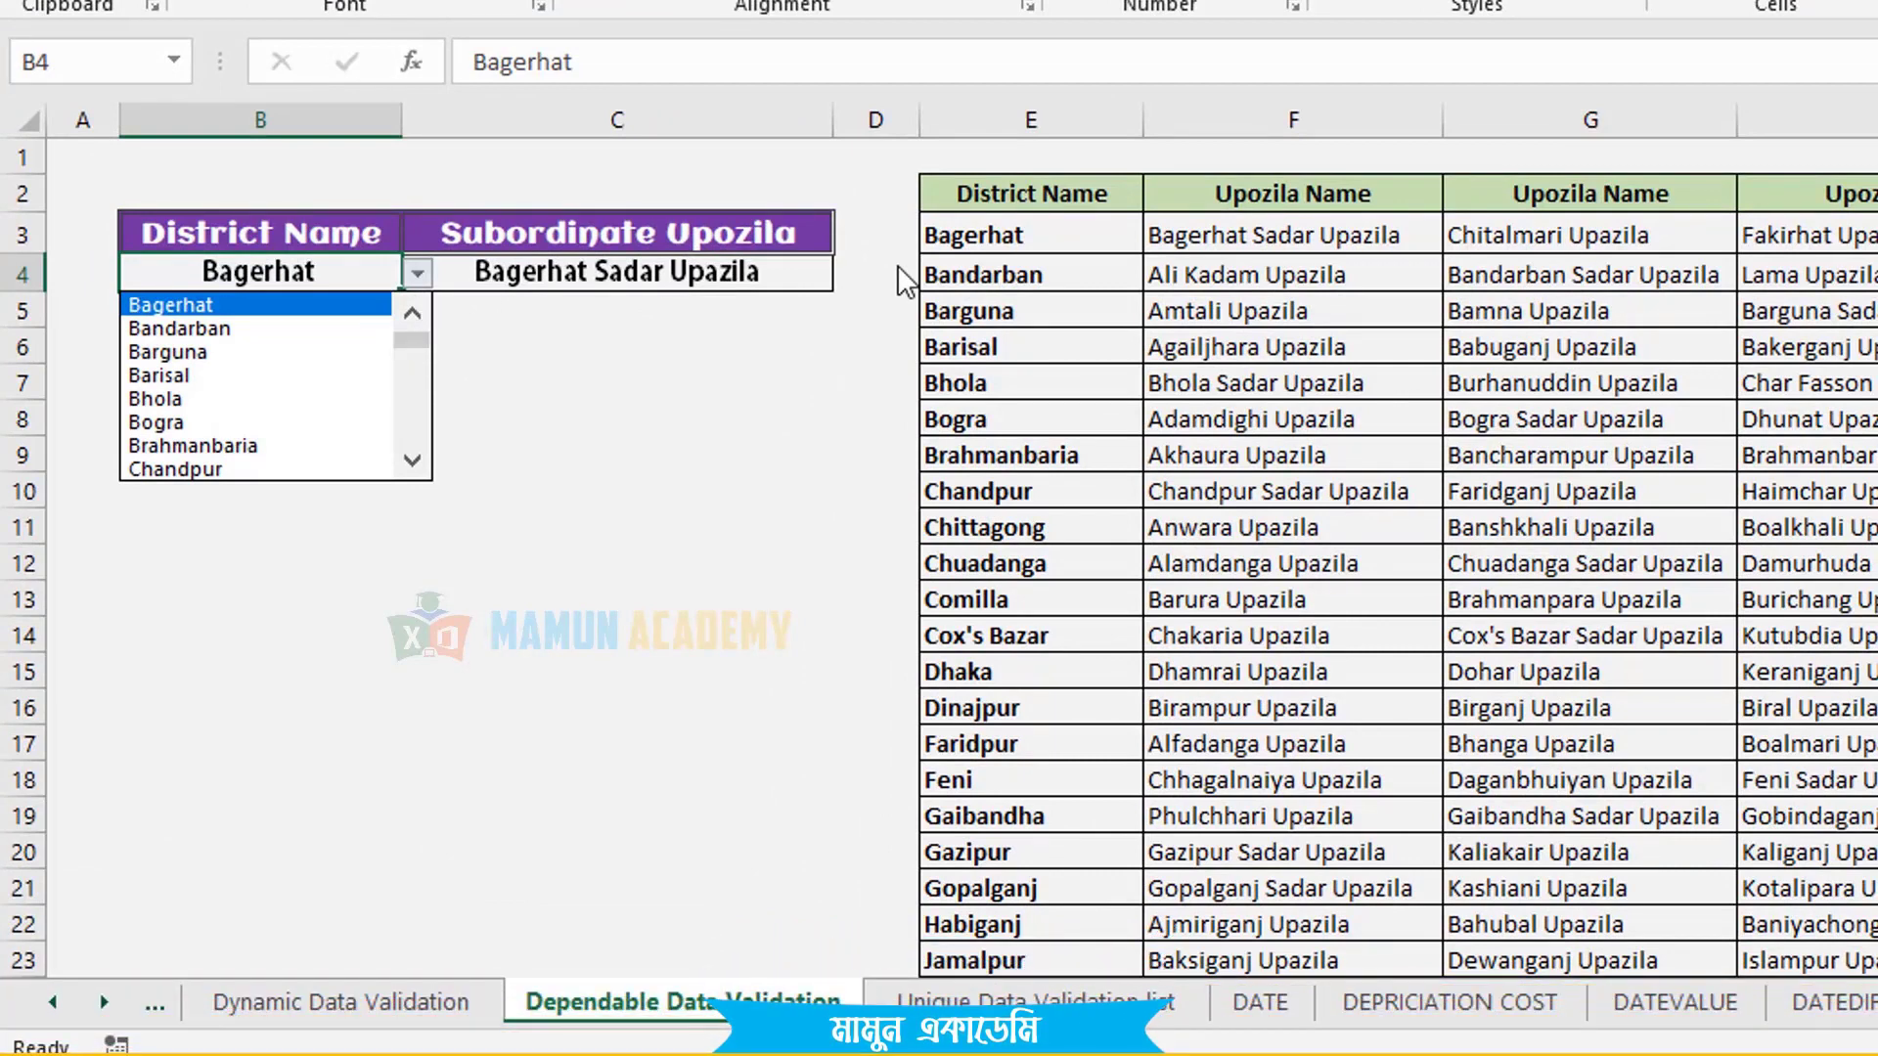
left_click(273, 311)
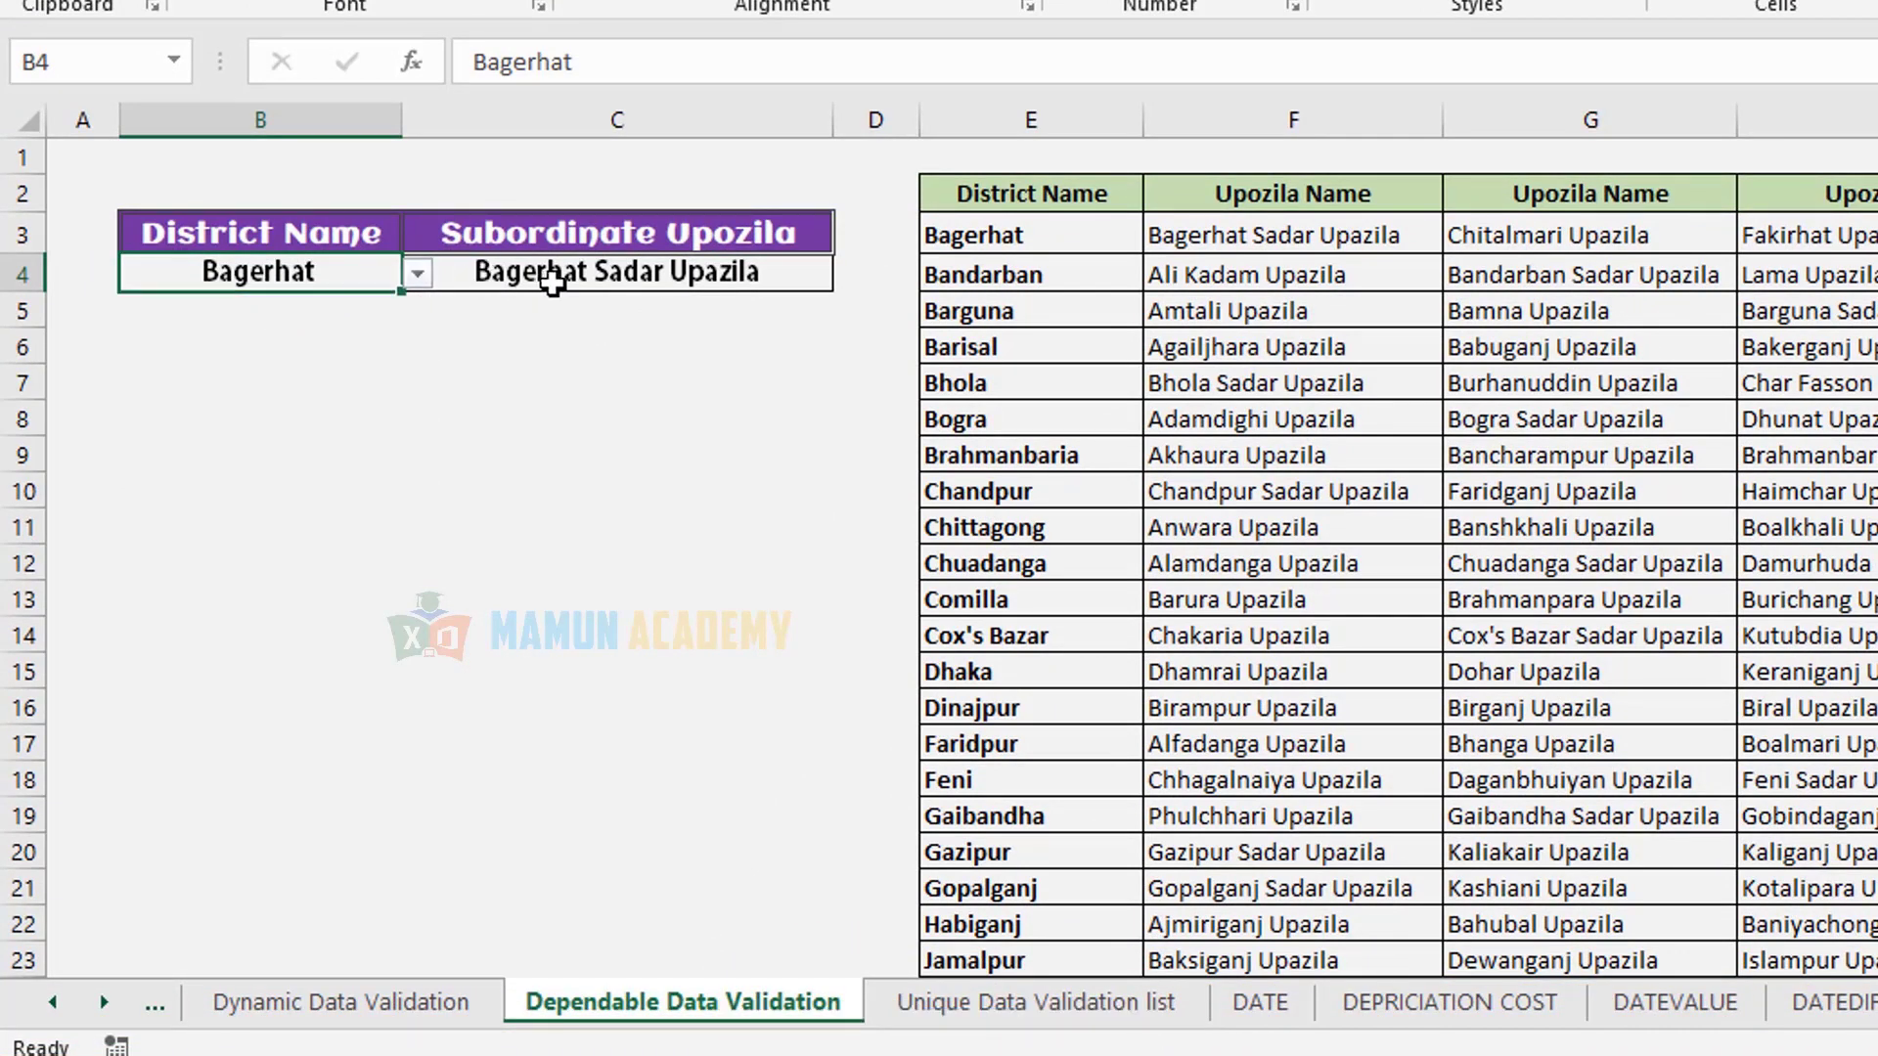
left_click(587, 274)
left_click(849, 274)
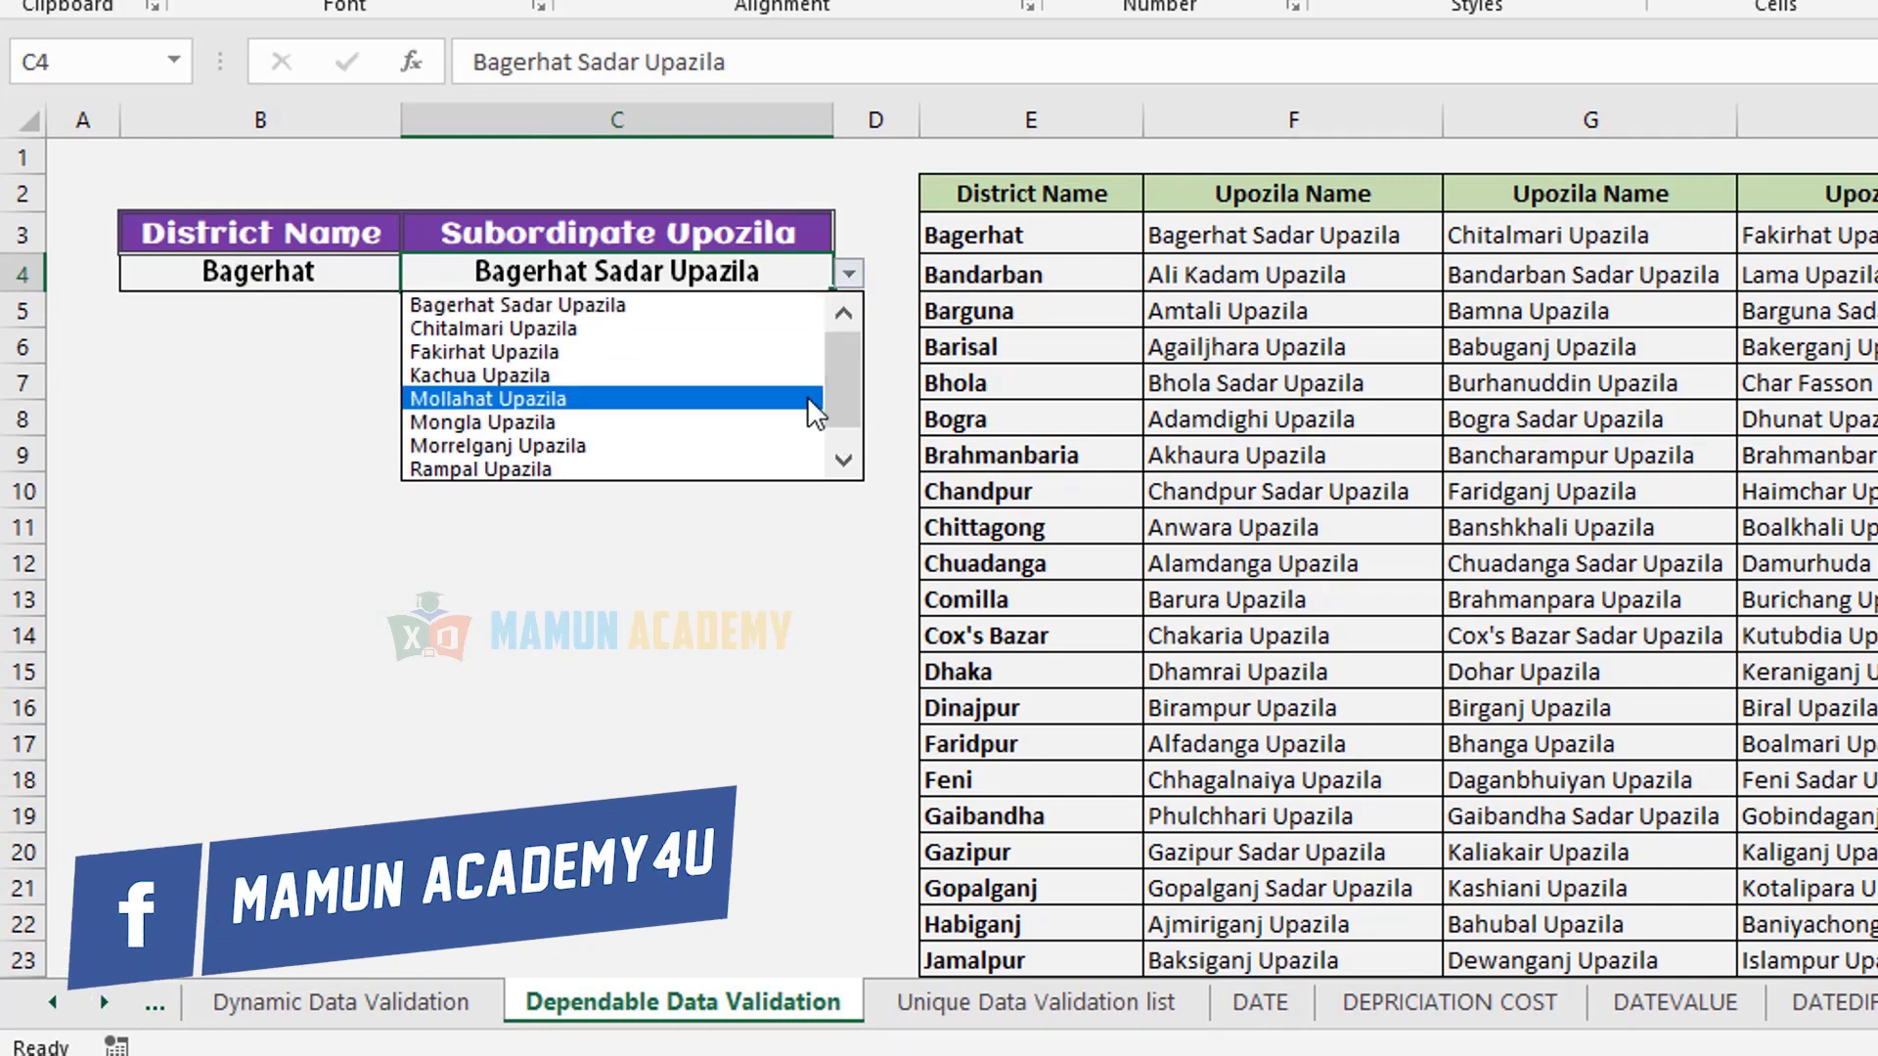
- Set B4 to Bandarban and pick Ali Kadam Upazila in C4
left_click(377, 272)
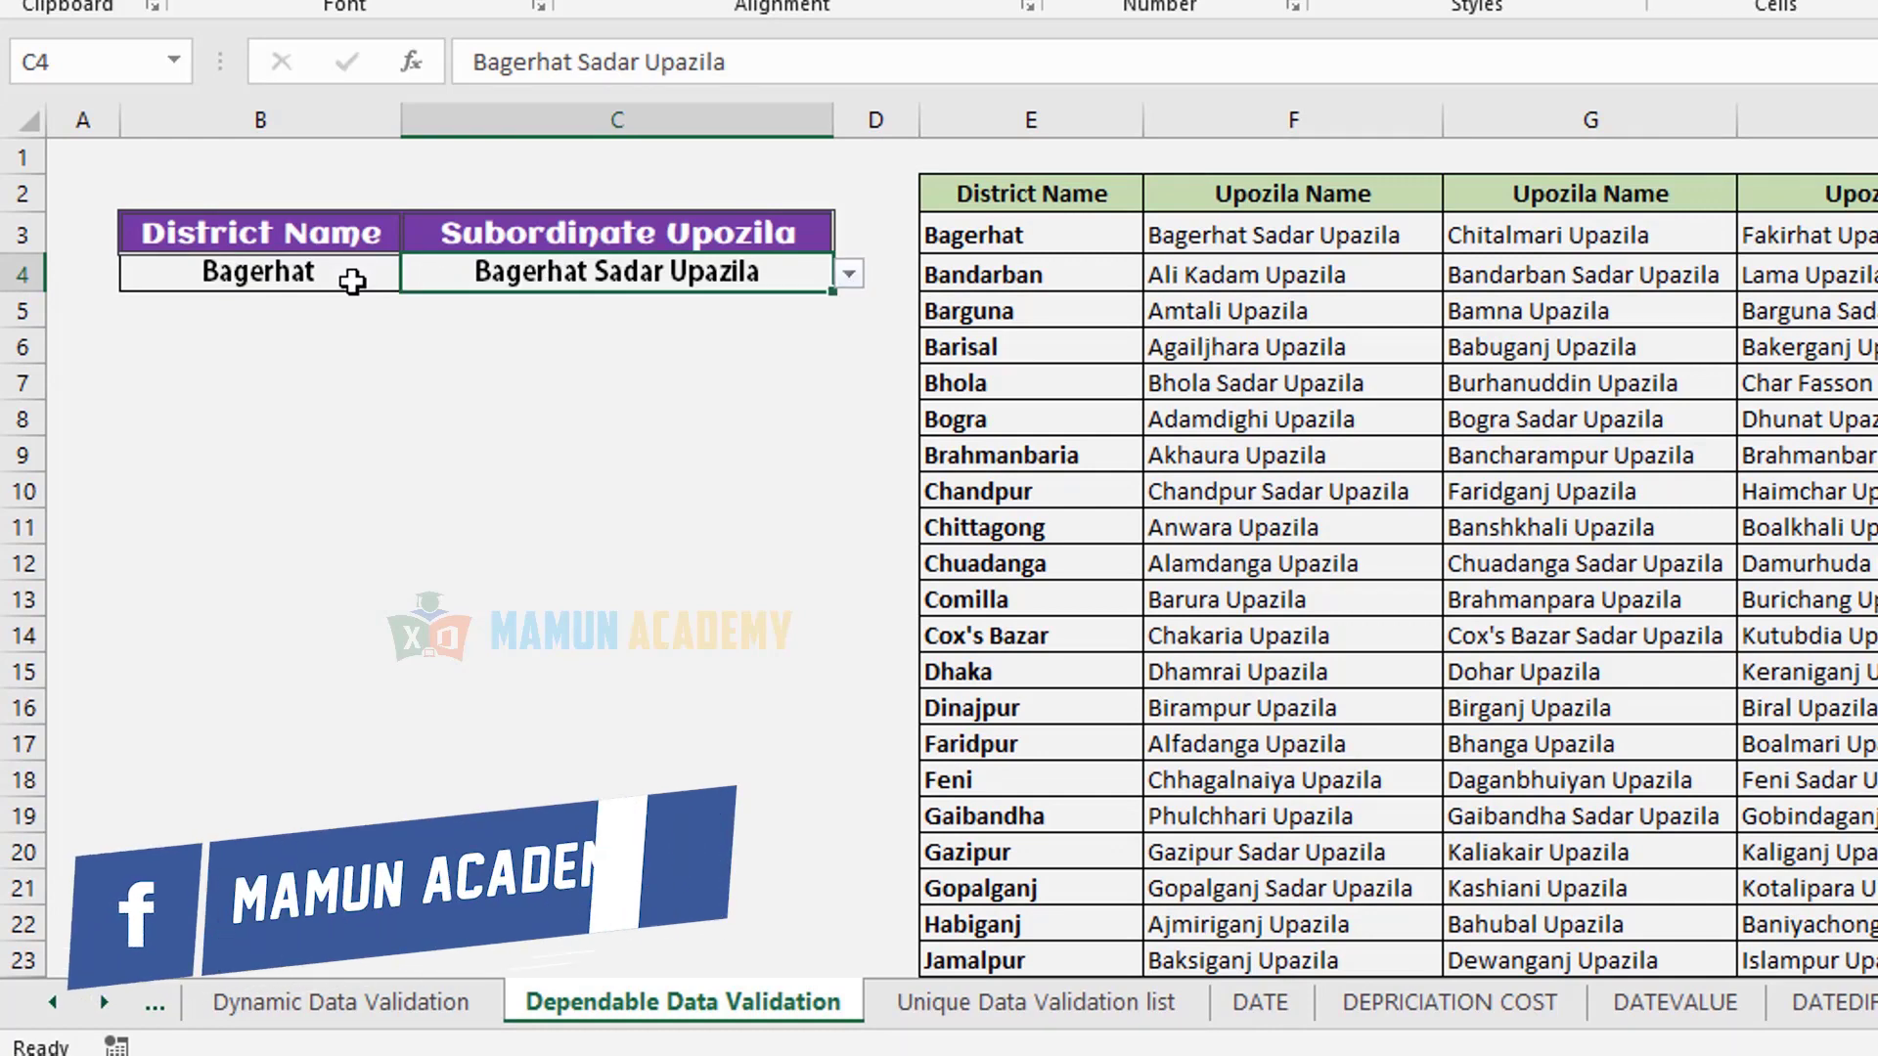
left_click(354, 279)
left_click(416, 275)
left_click(364, 329)
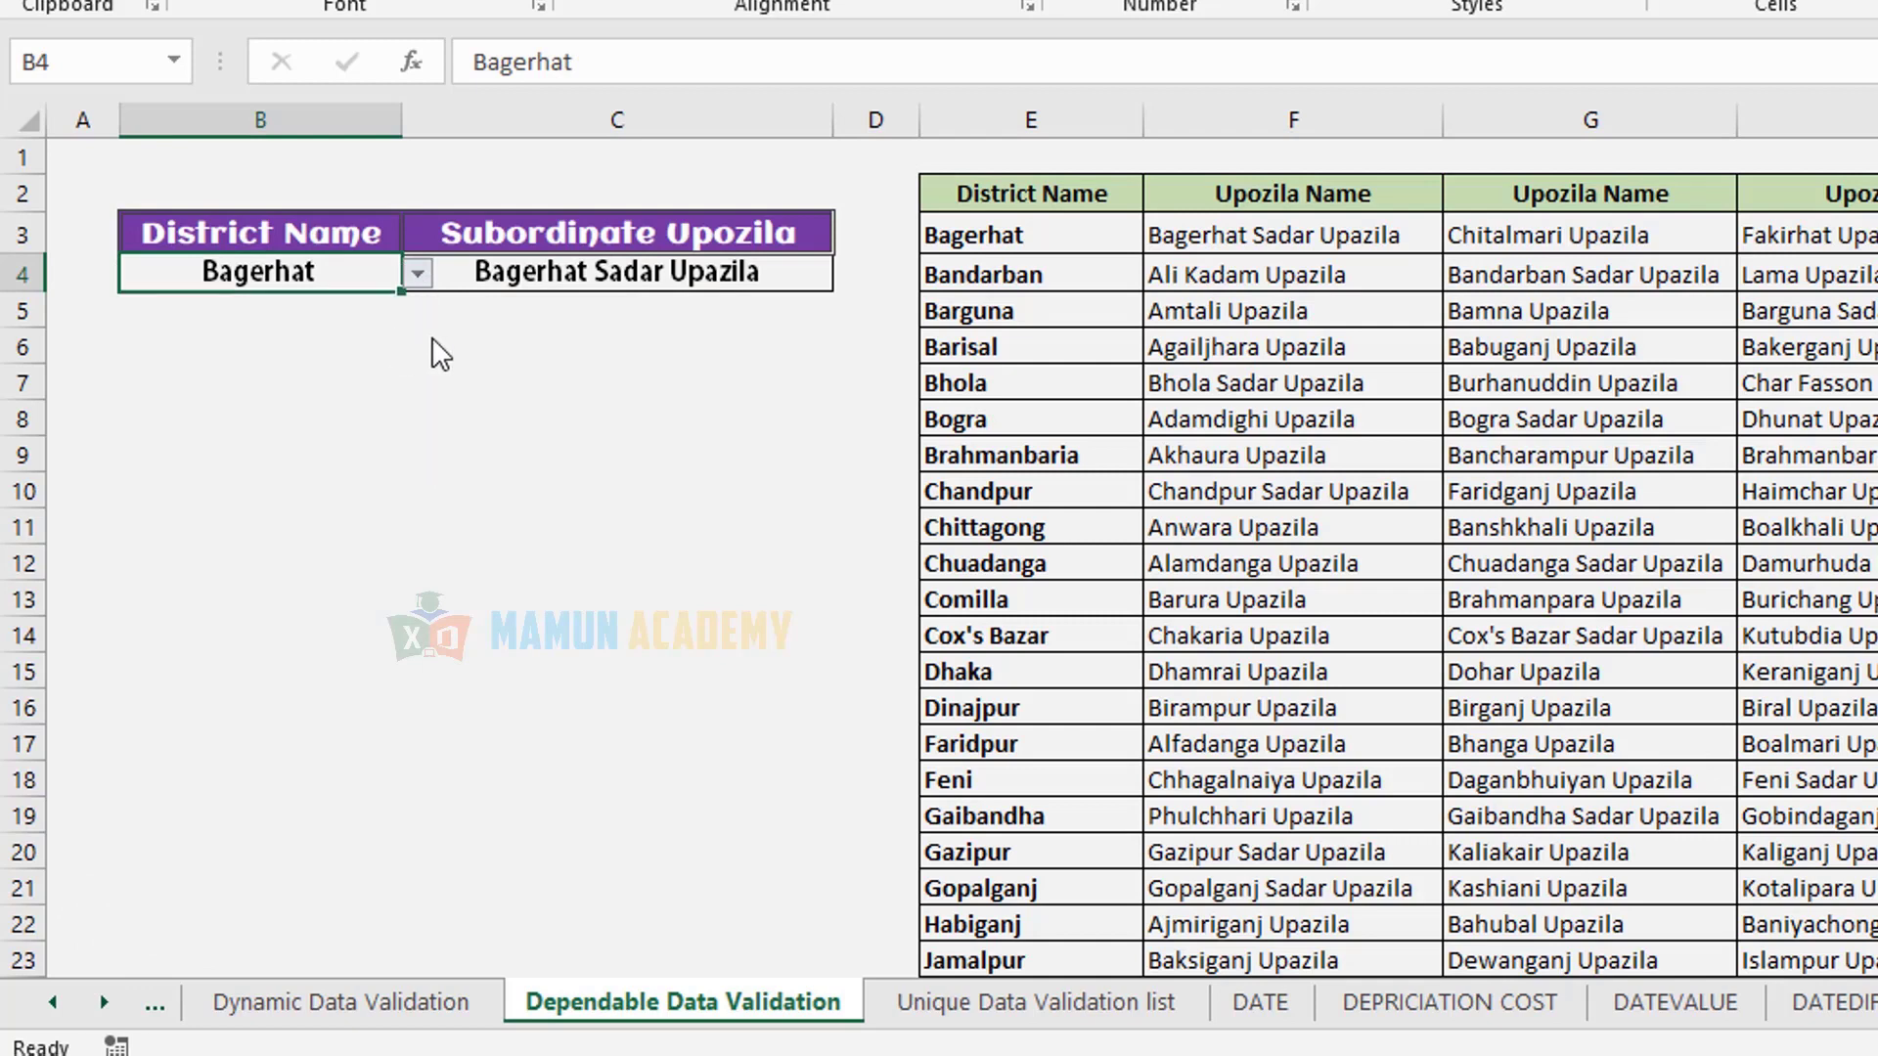
left_click(827, 274)
left_click(847, 275)
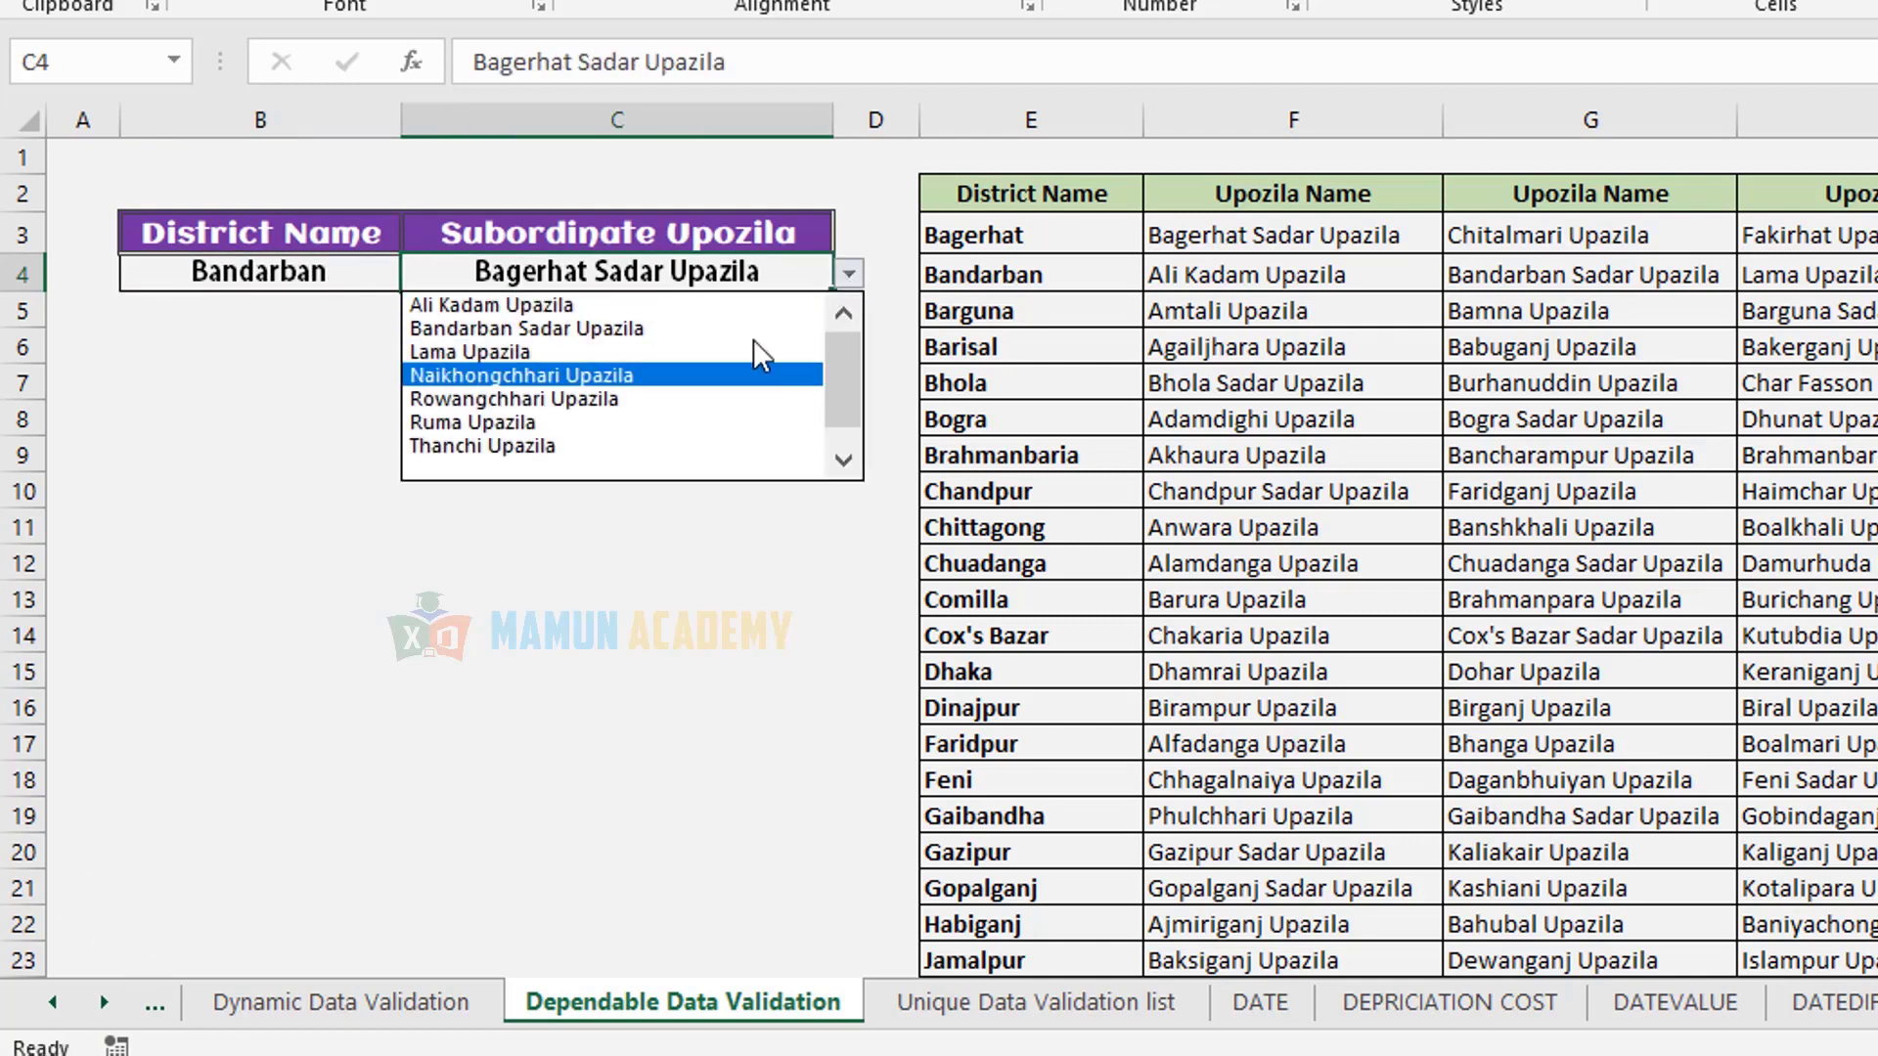
left_click(574, 307)
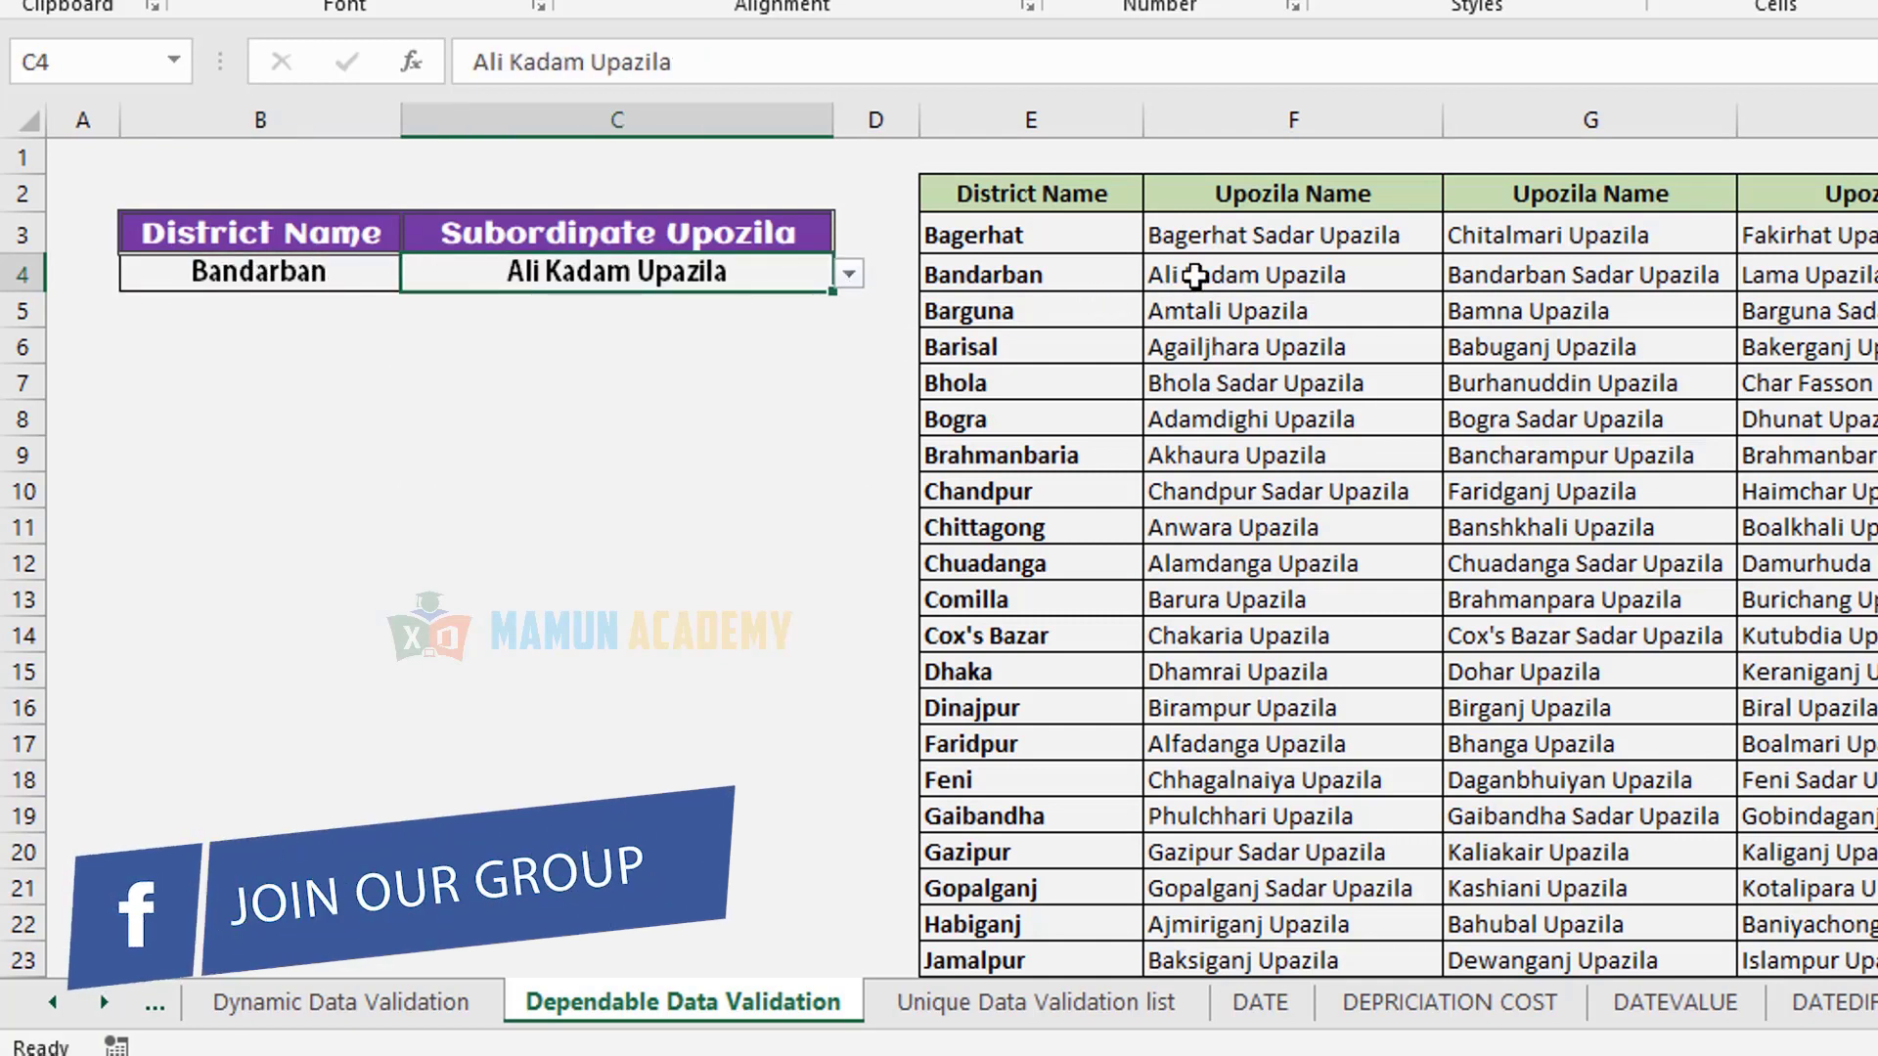
left_click(316, 275)
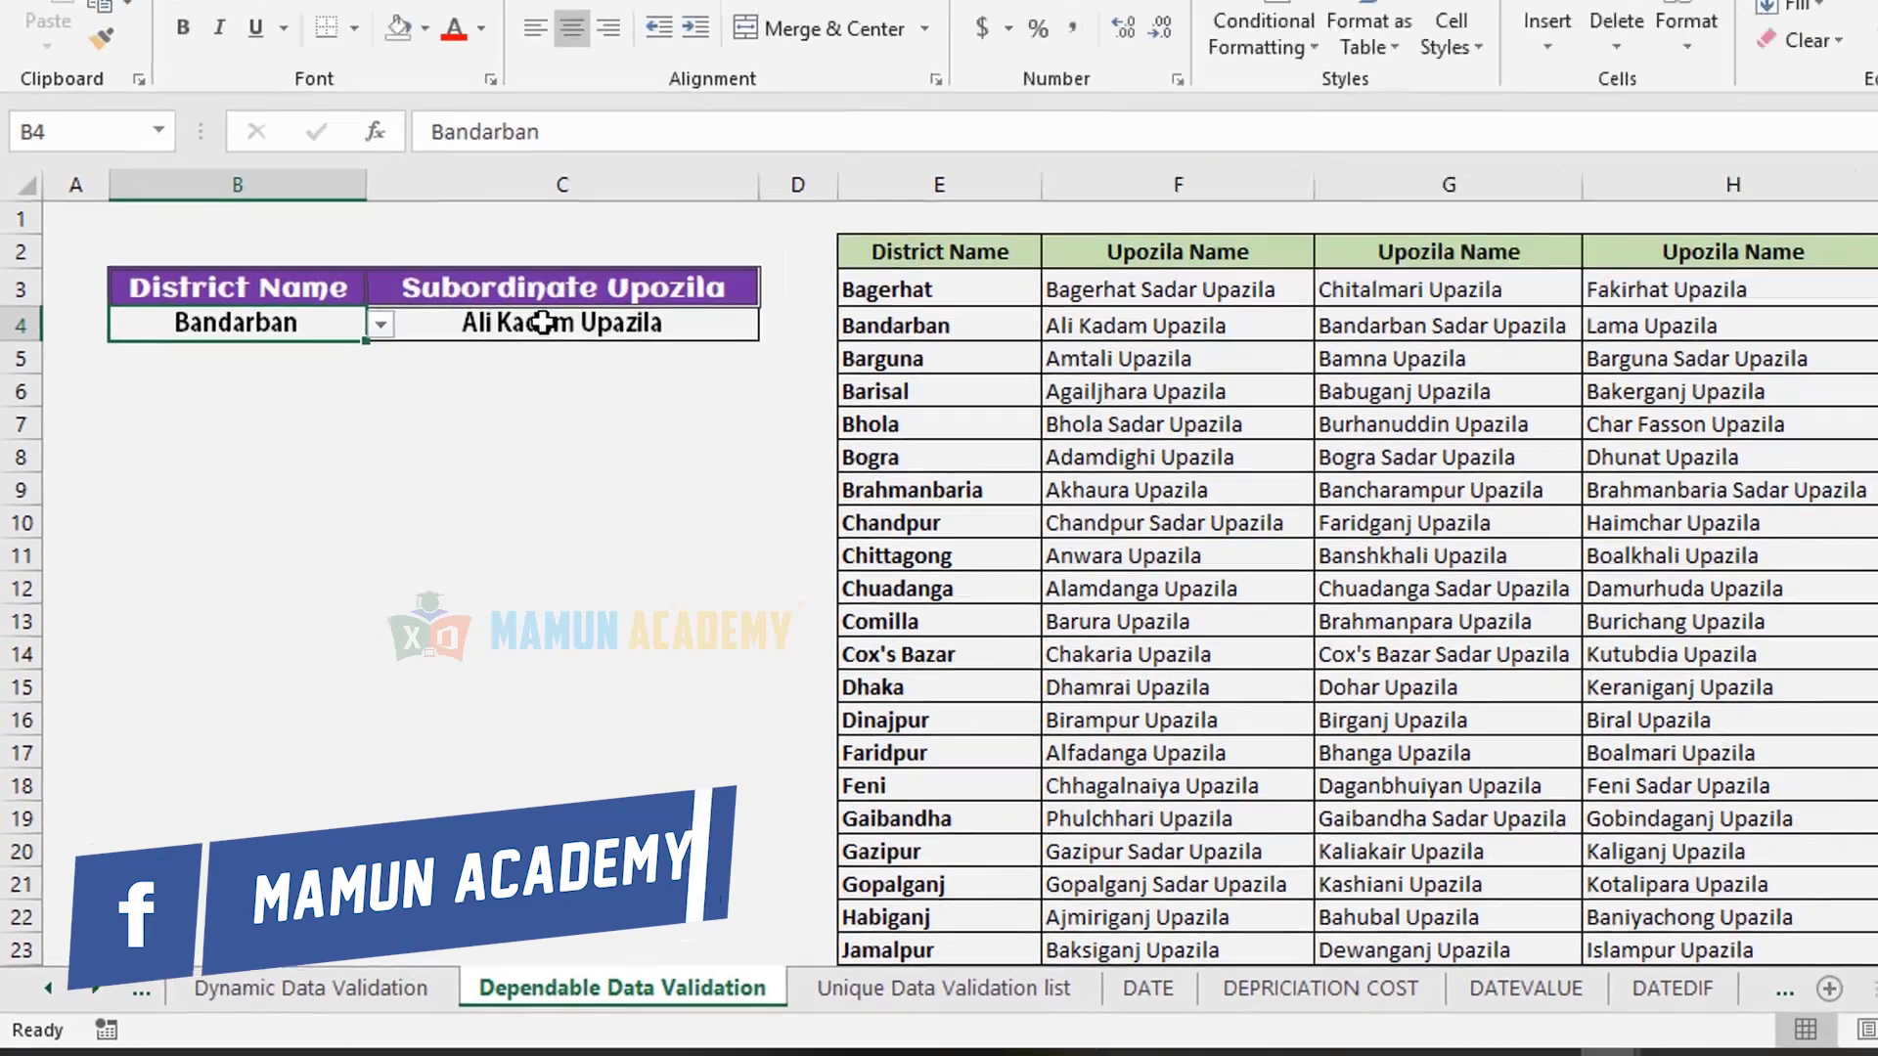
left_click(393, 407)
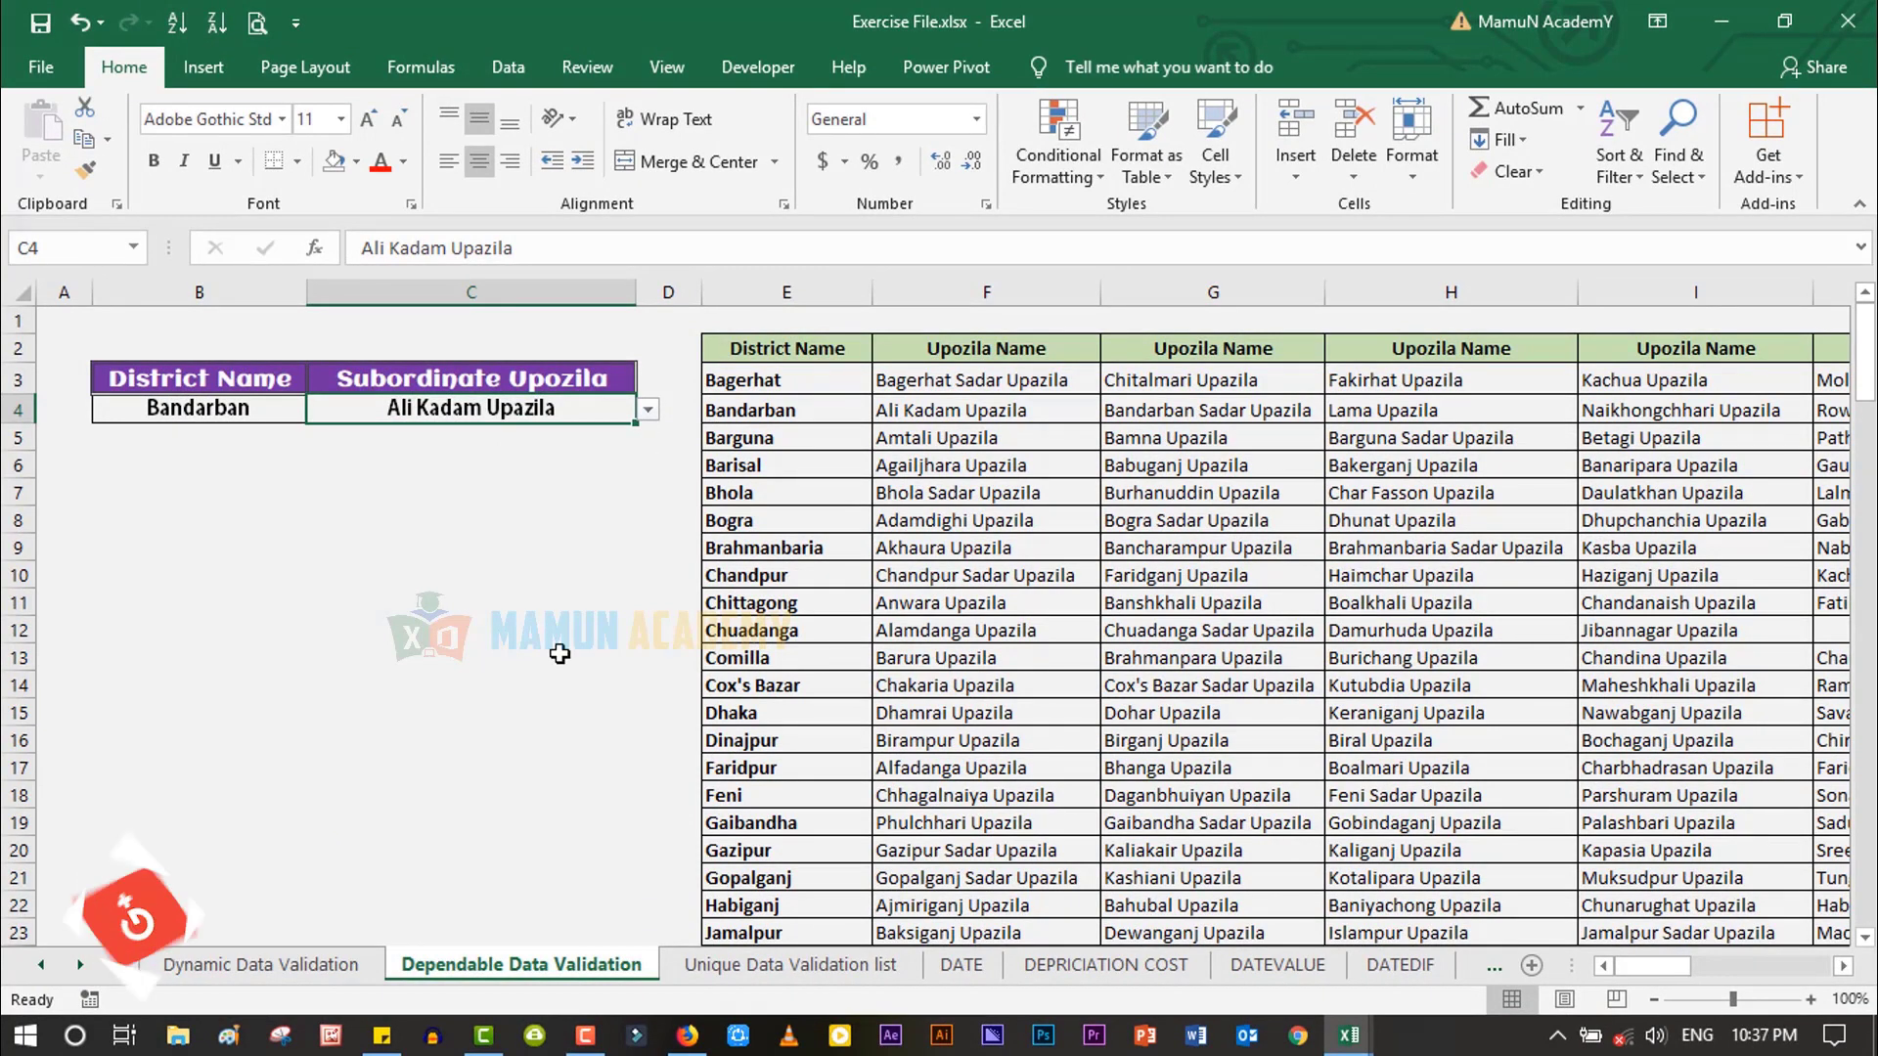
- On the Unique Data Validation list sheet, review the Division column and unique list
left_click(741, 966)
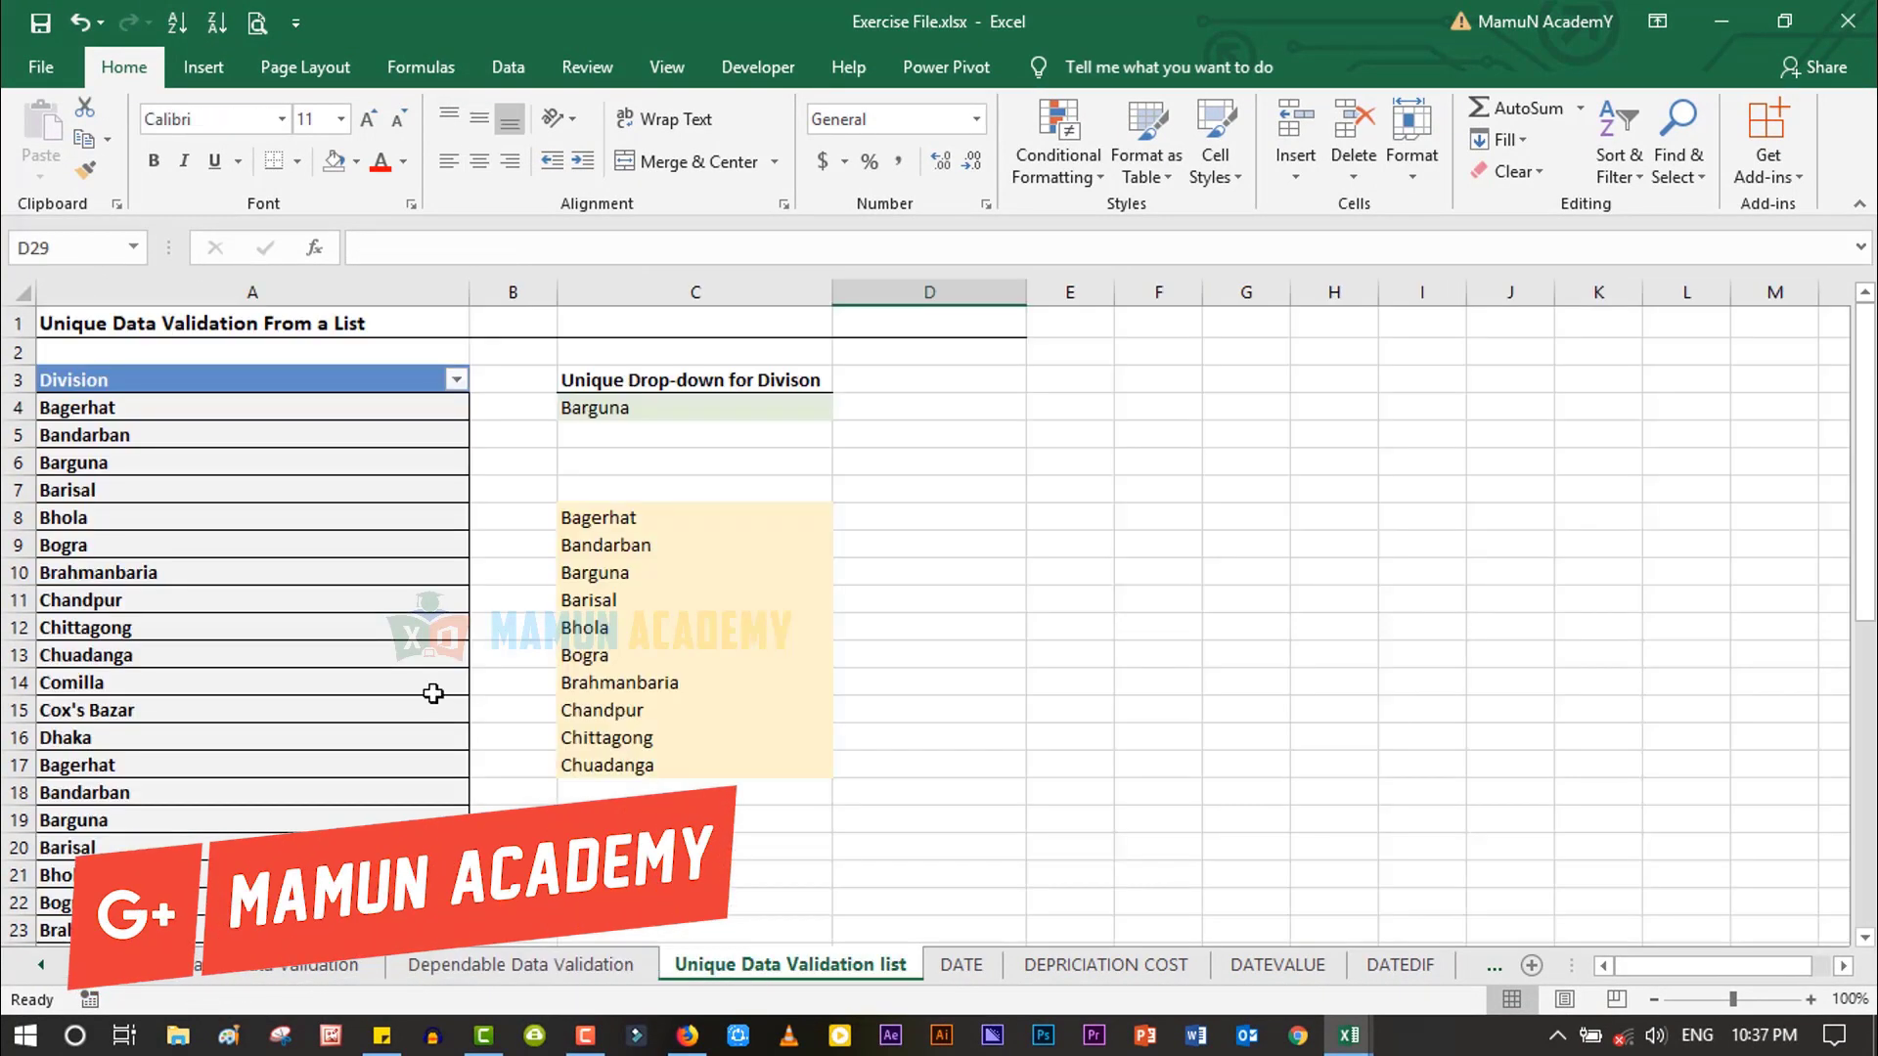
left_click(223, 406)
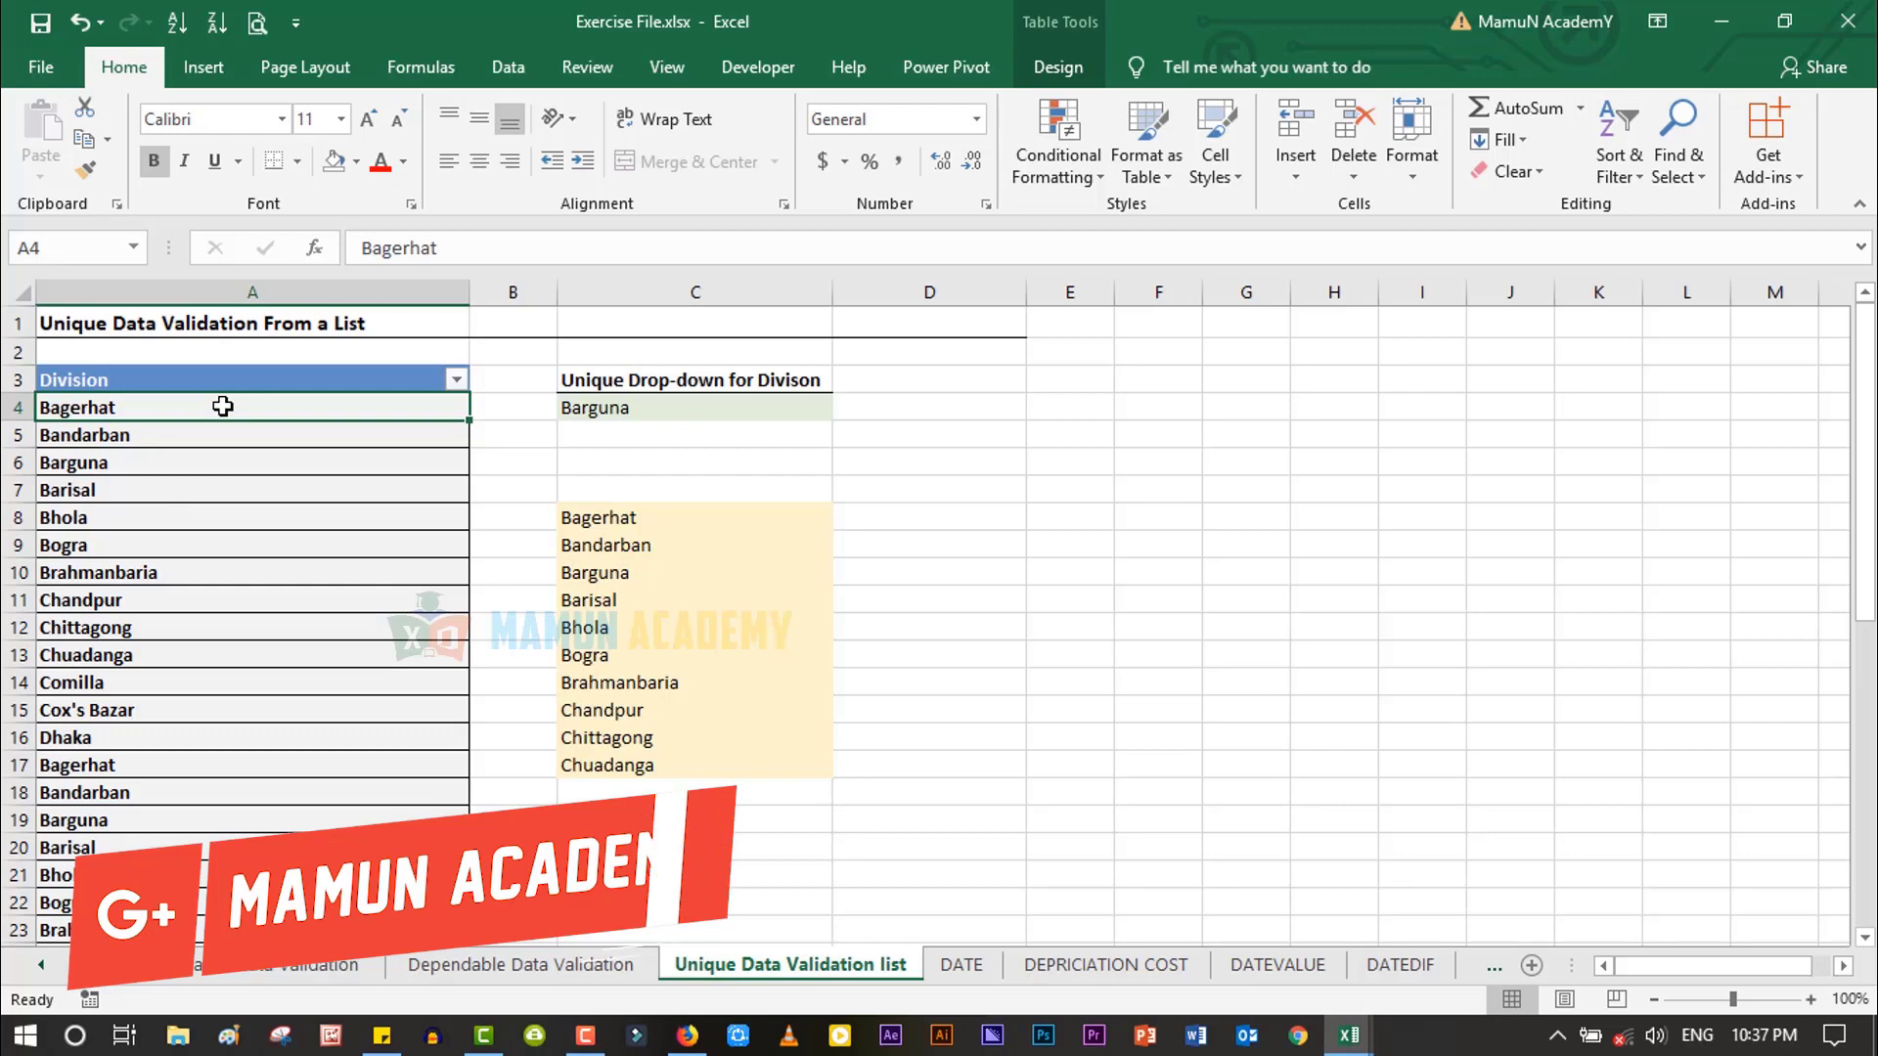
key("ctrl+shift+Down")
scroll(220, 409, "up", 7)
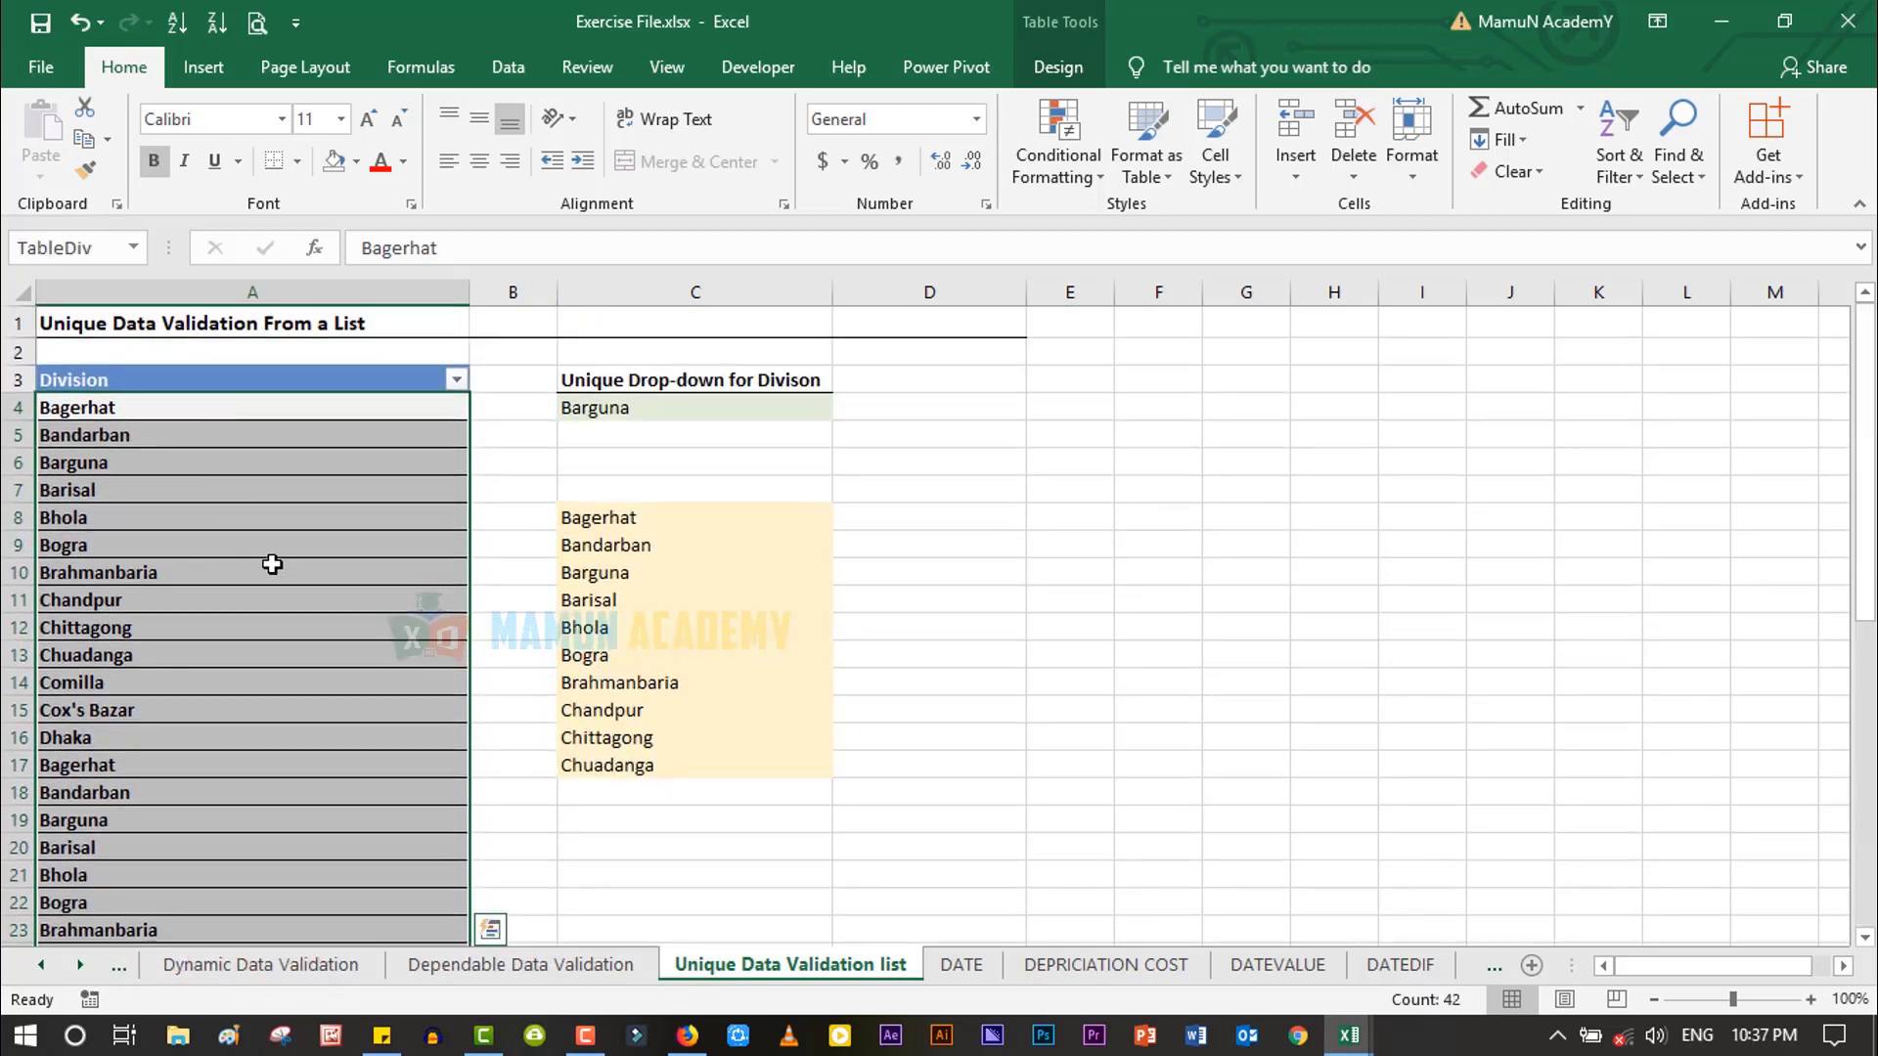
left_click(314, 621)
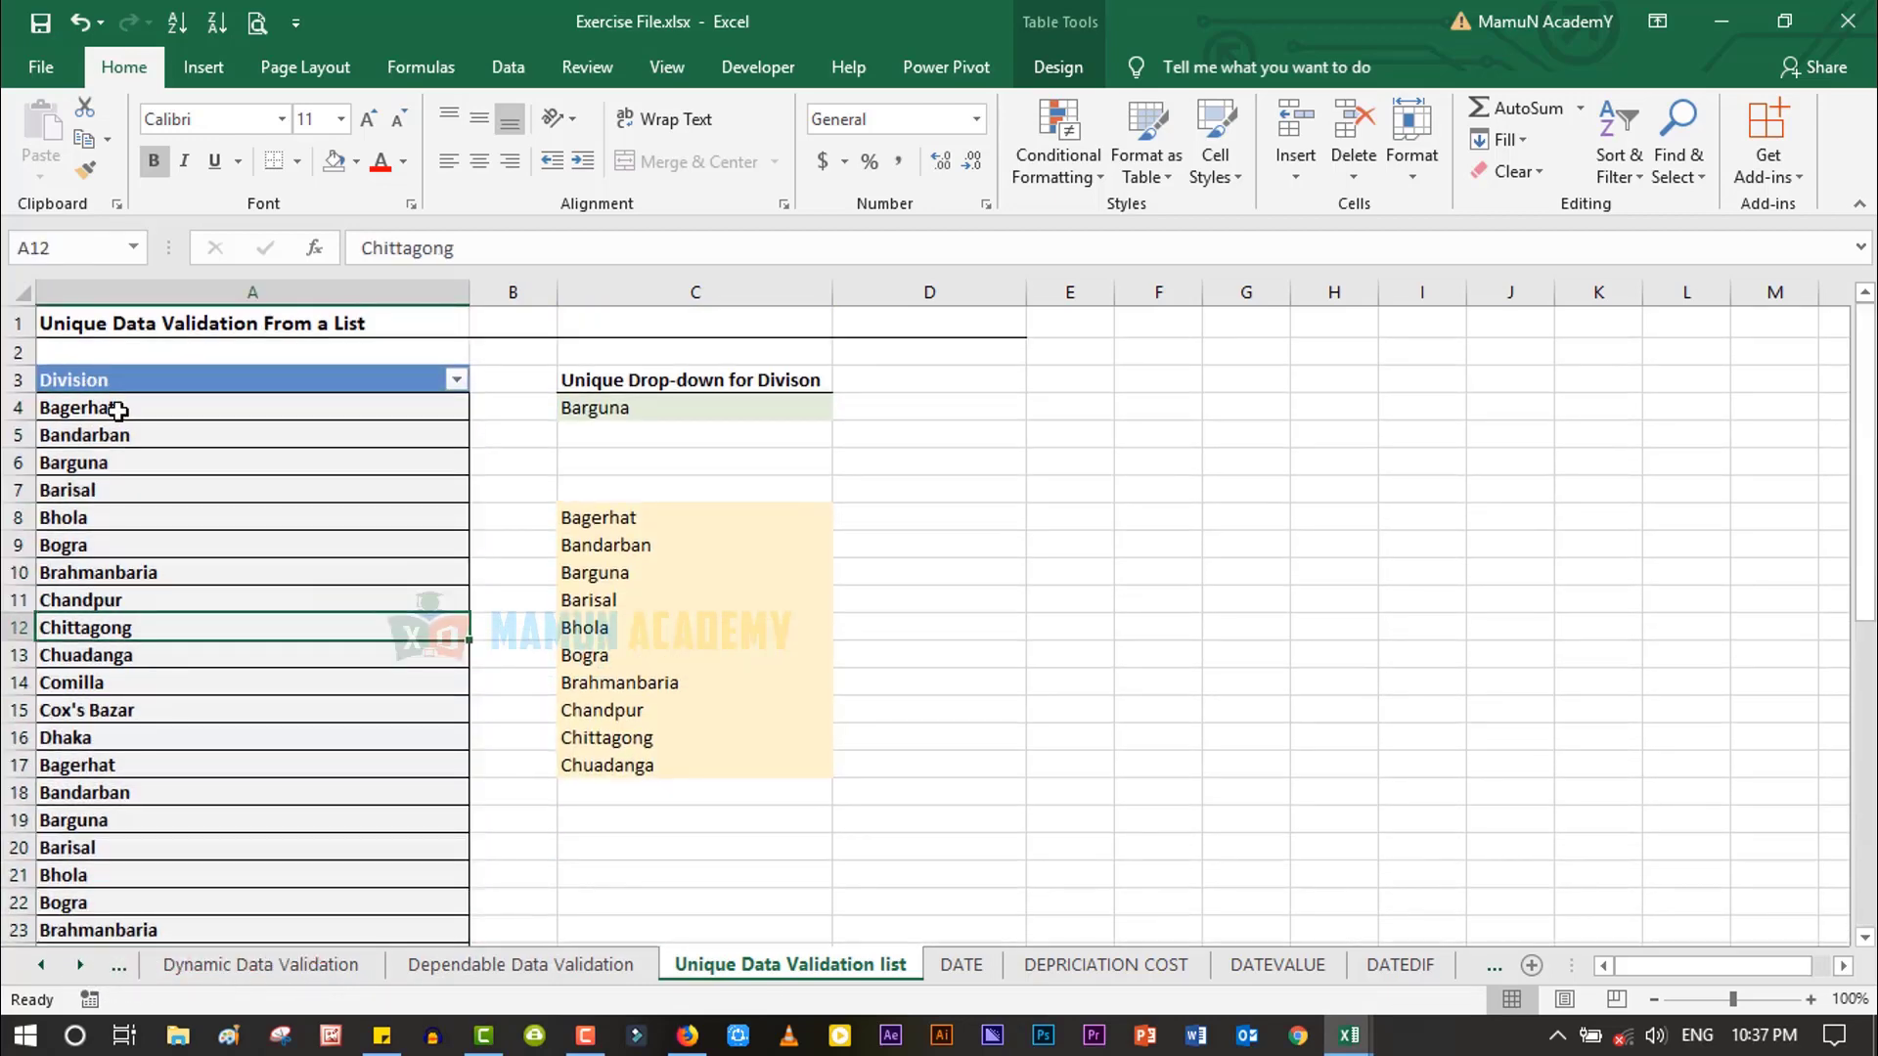
left_click(156, 416)
left_click_drag(244, 381, 258, 505)
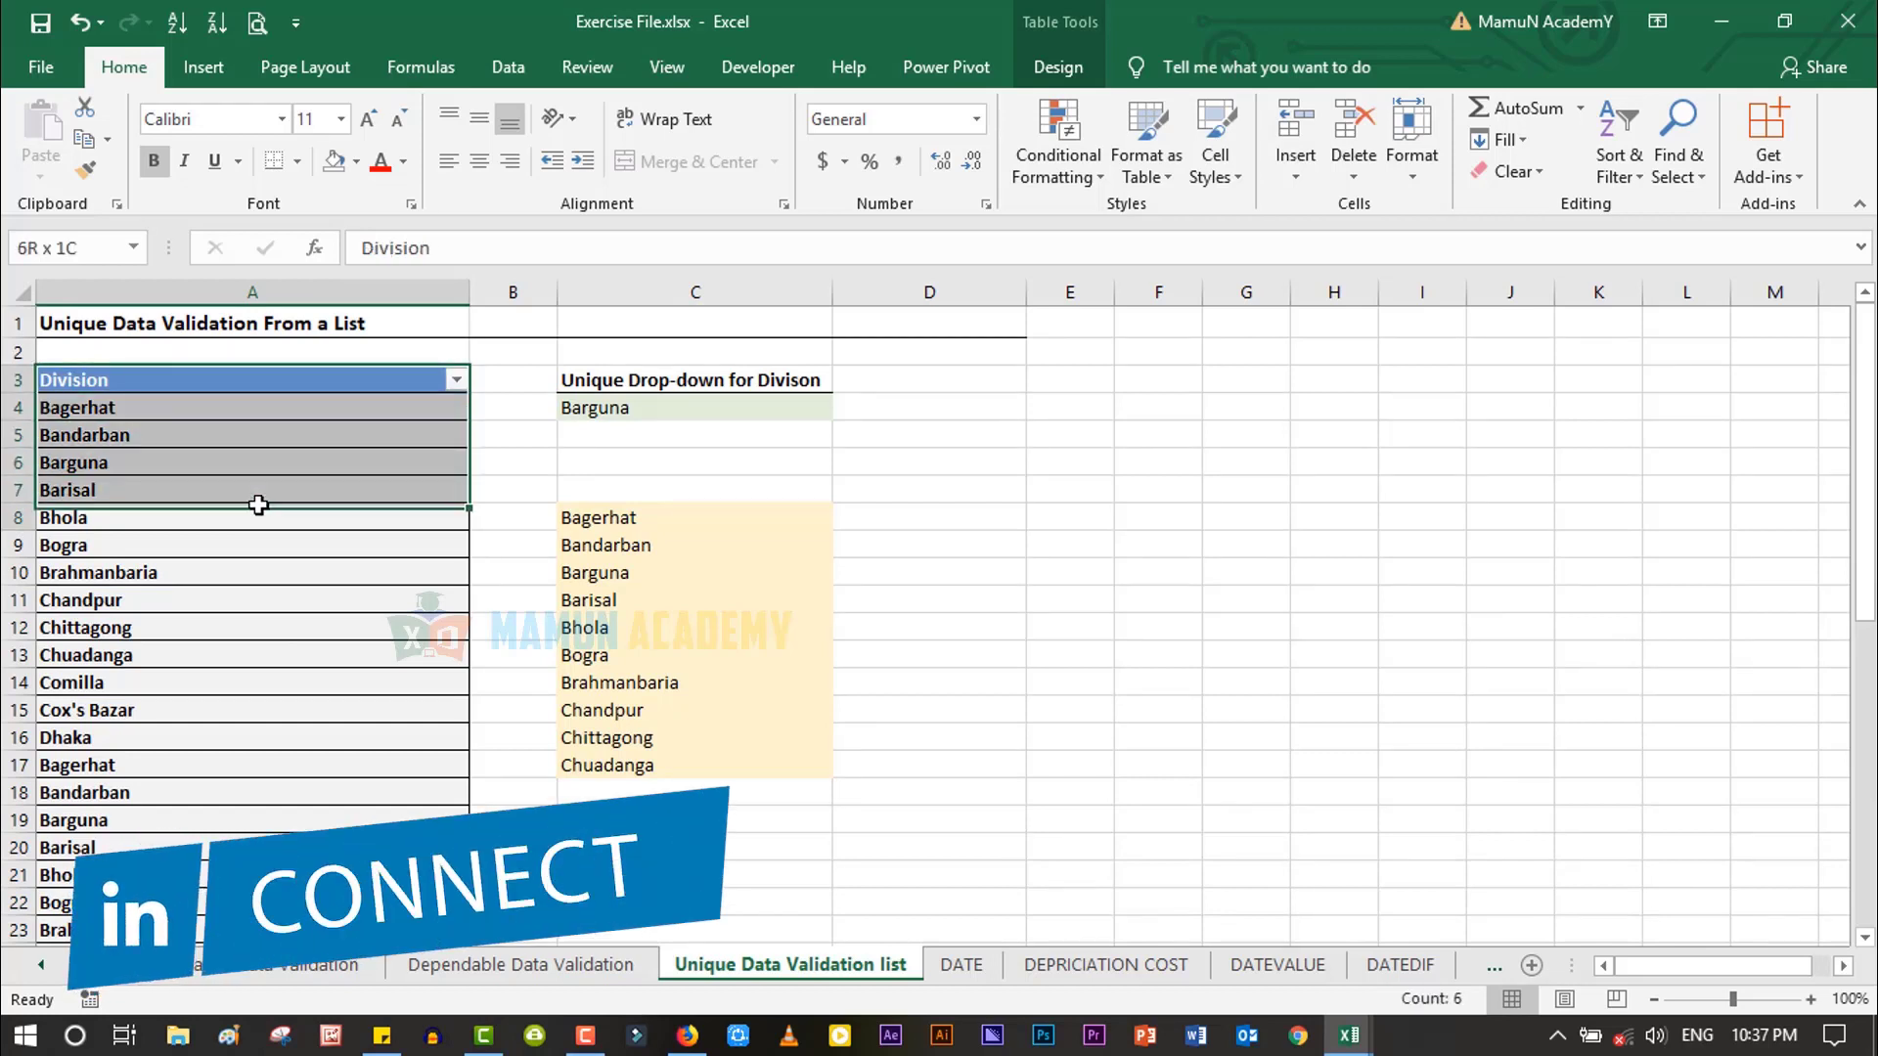
left_click(293, 711)
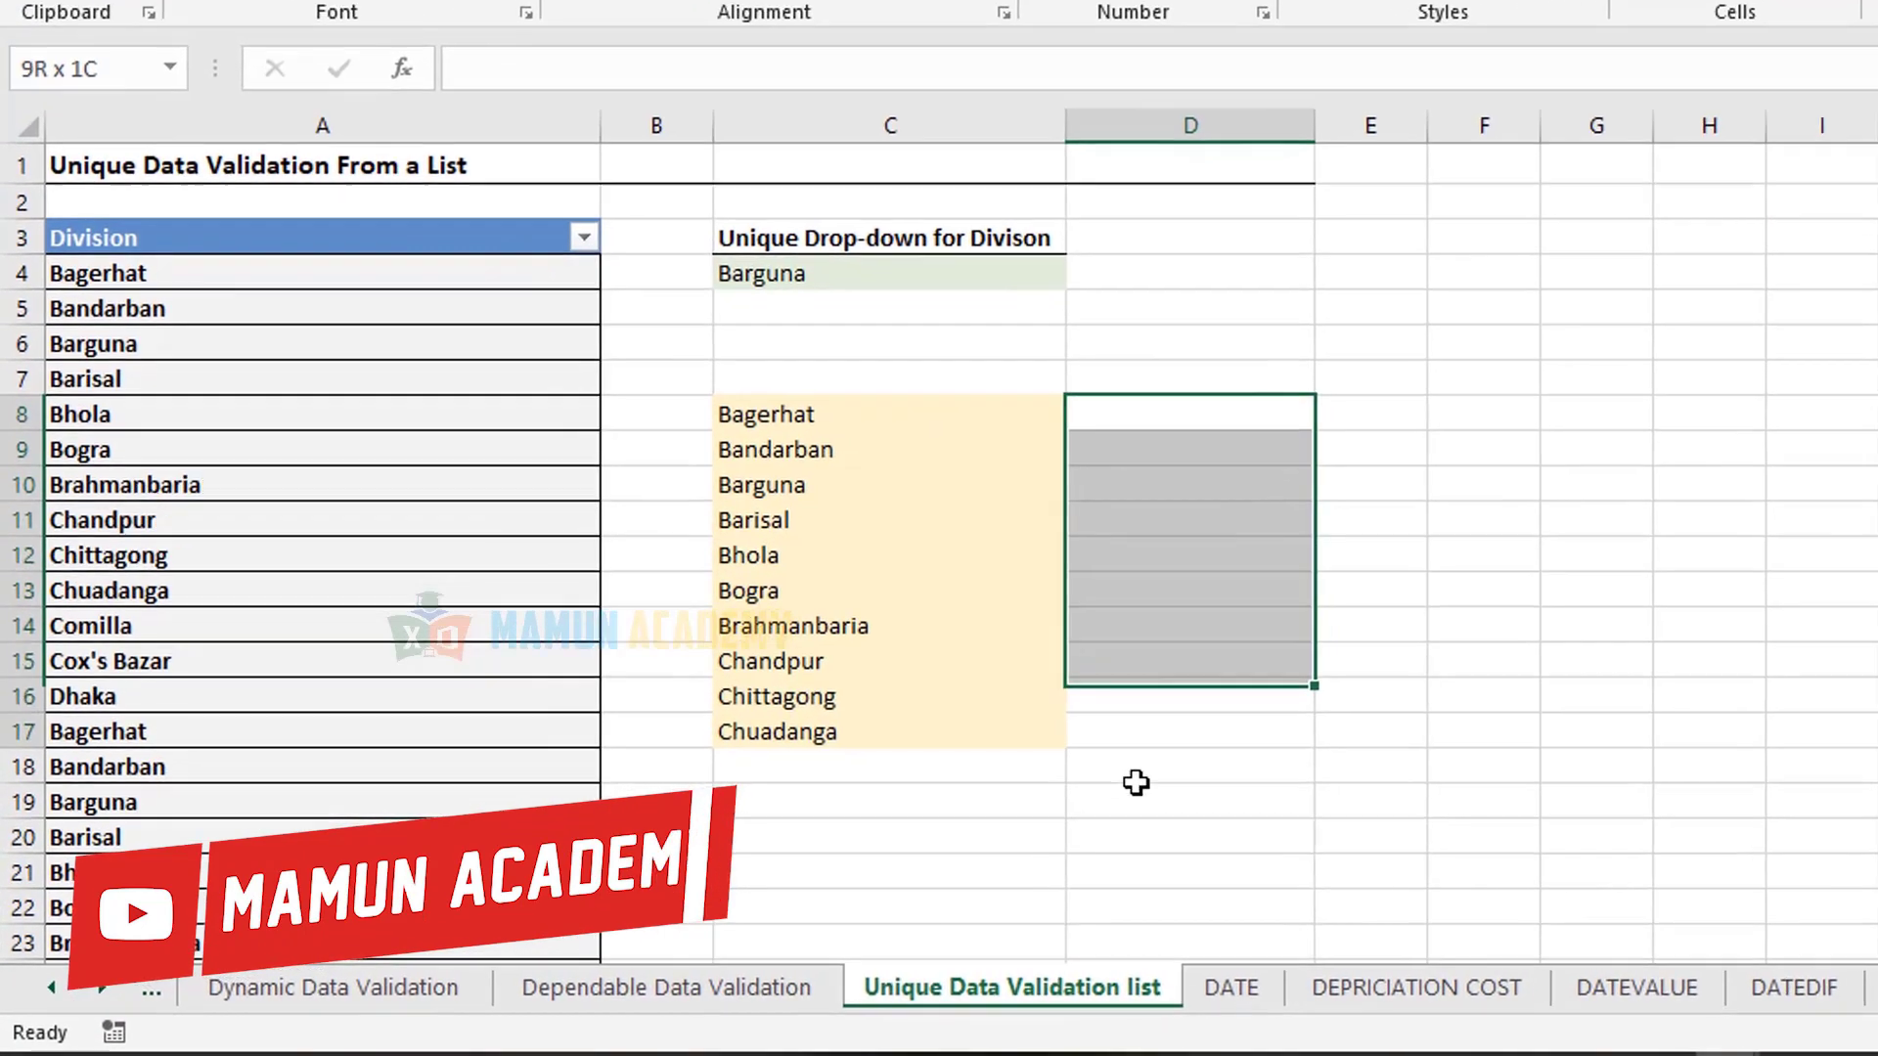
left_click_drag(910, 519, 954, 807)
left_click(1070, 792)
- Replace Bagerhat in A4 with Madaripurff and check the unique list's first item
left_click(201, 271)
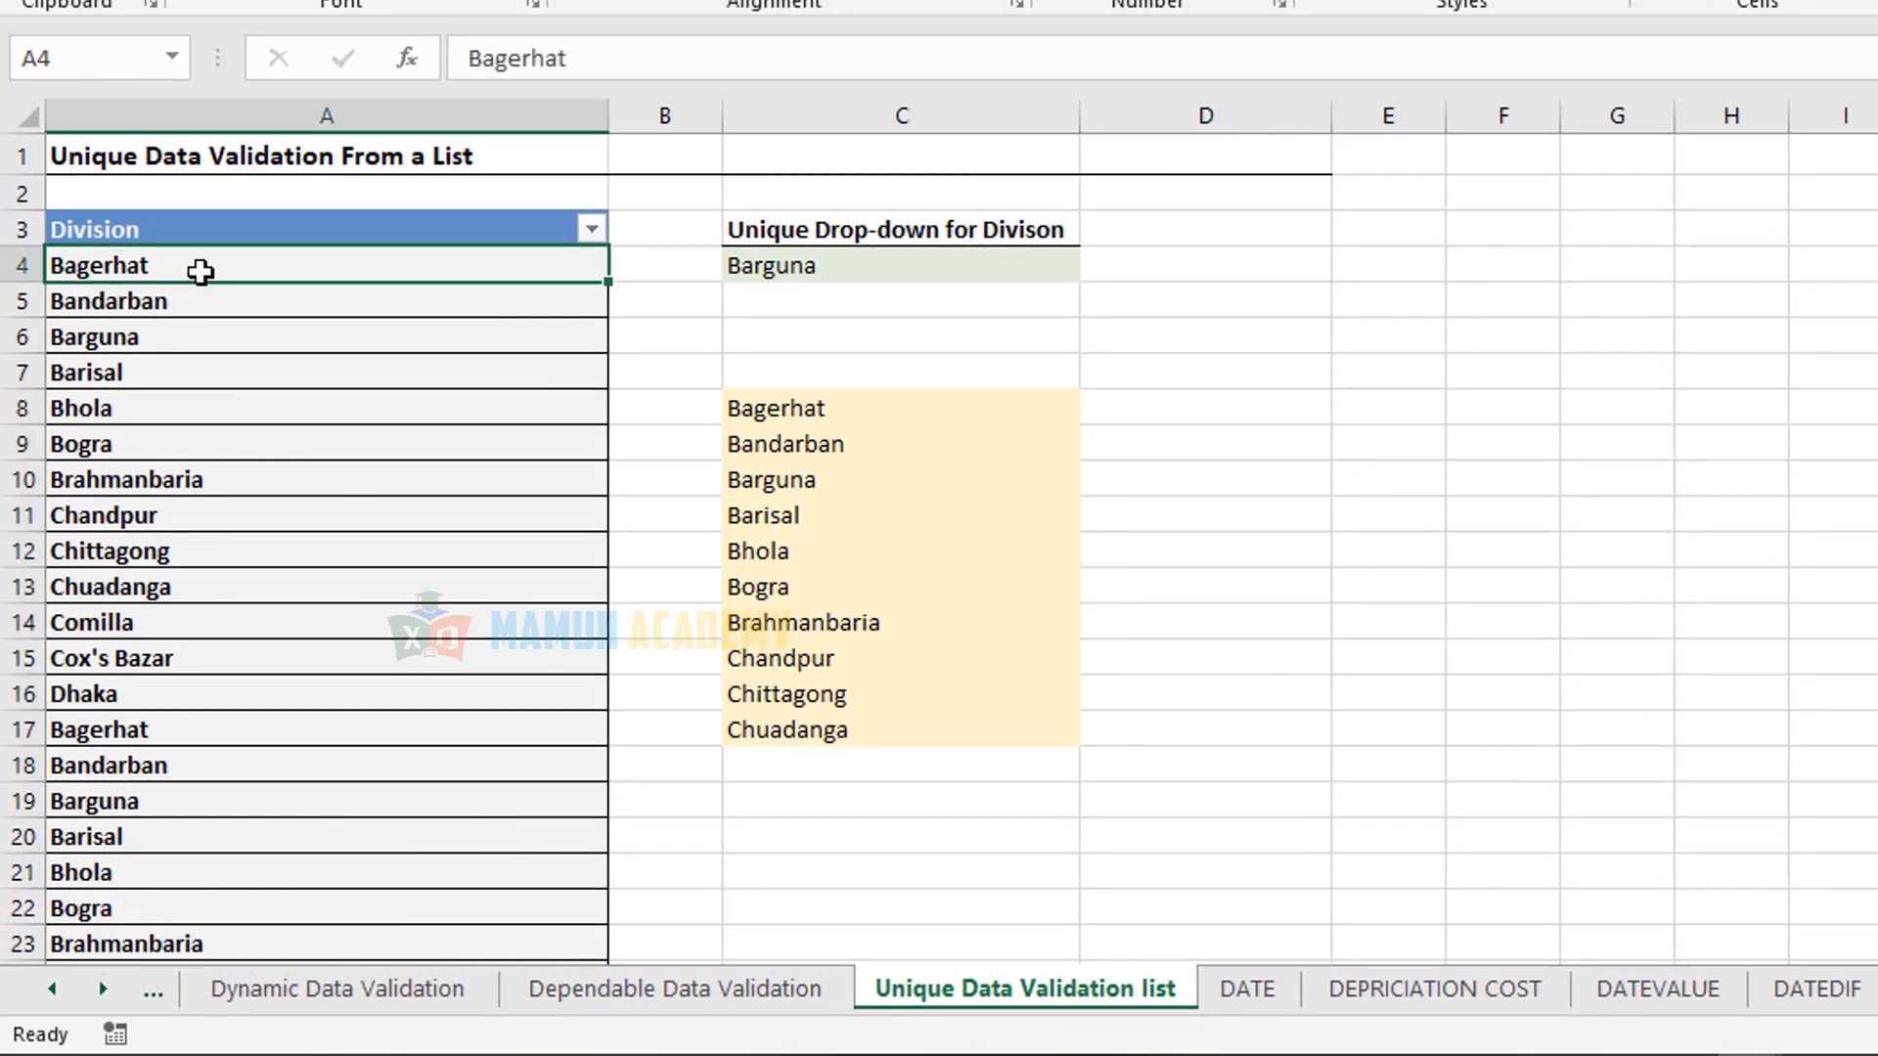
type("Madaripurff")
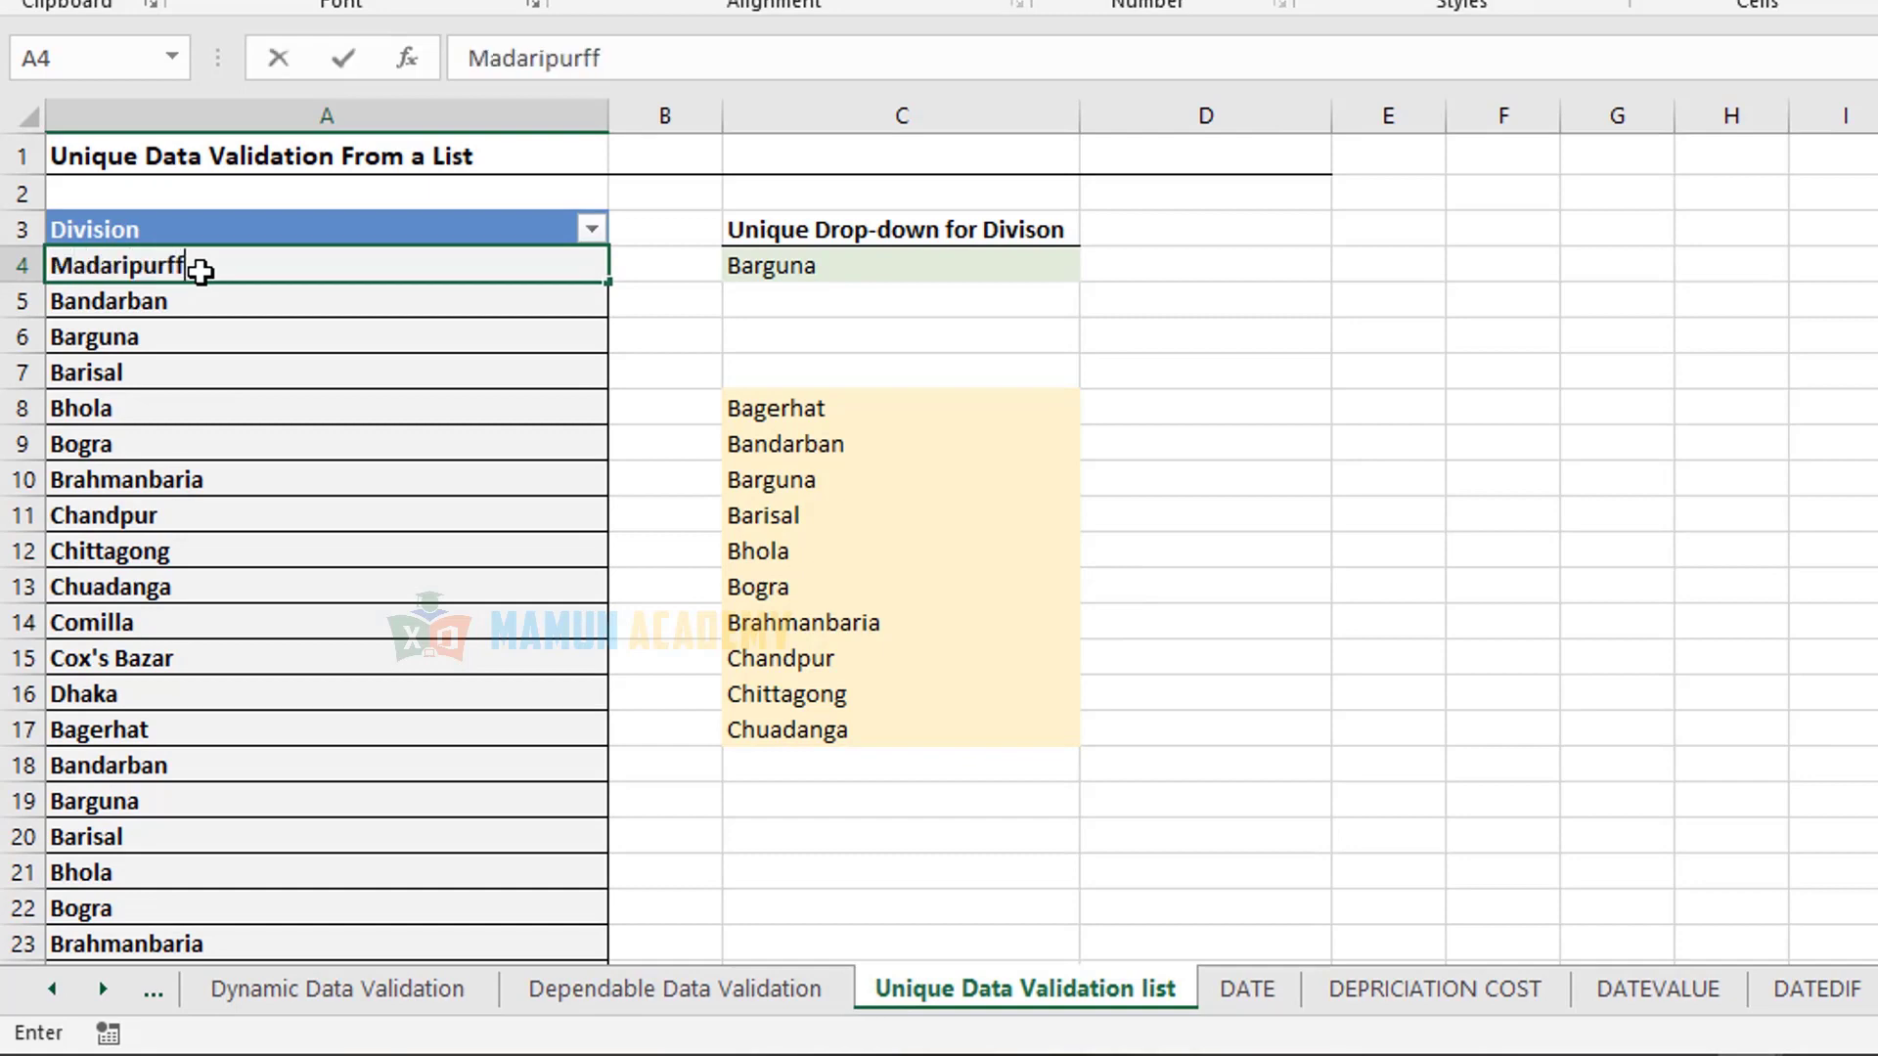
key("Return")
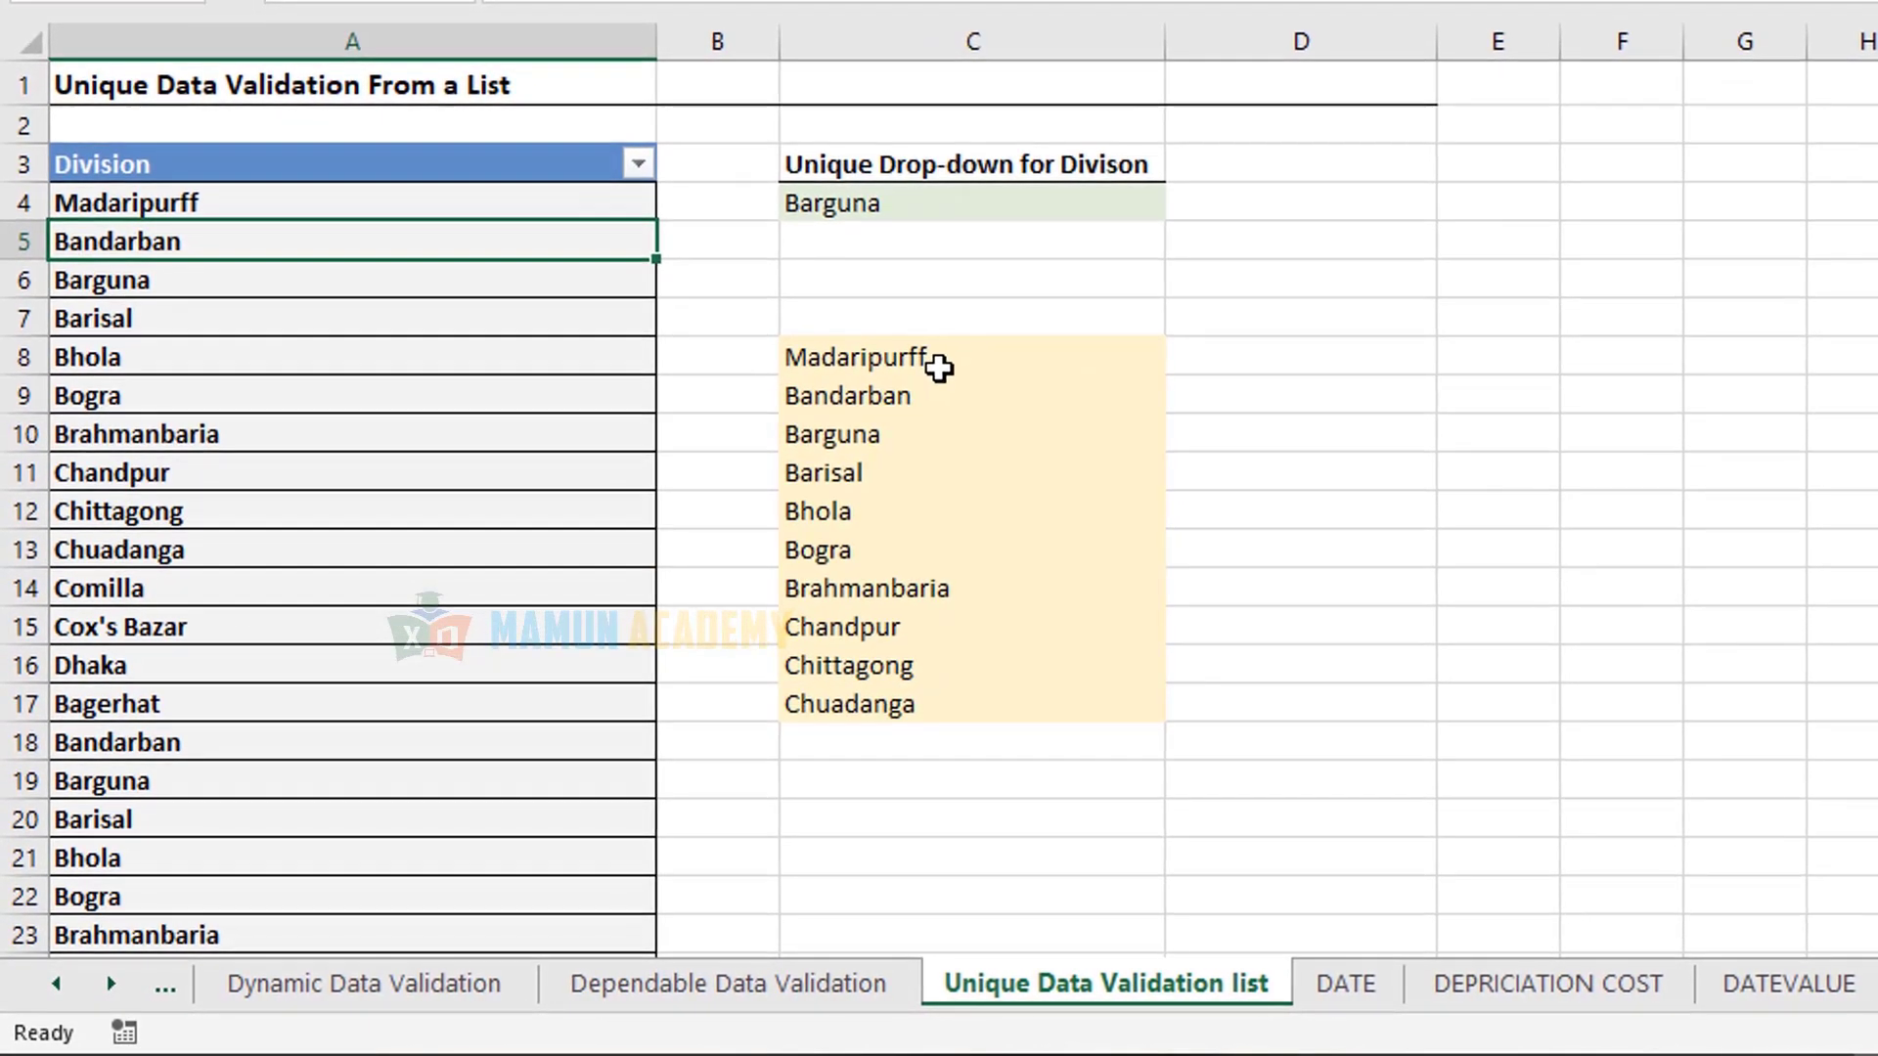
left_click(939, 368)
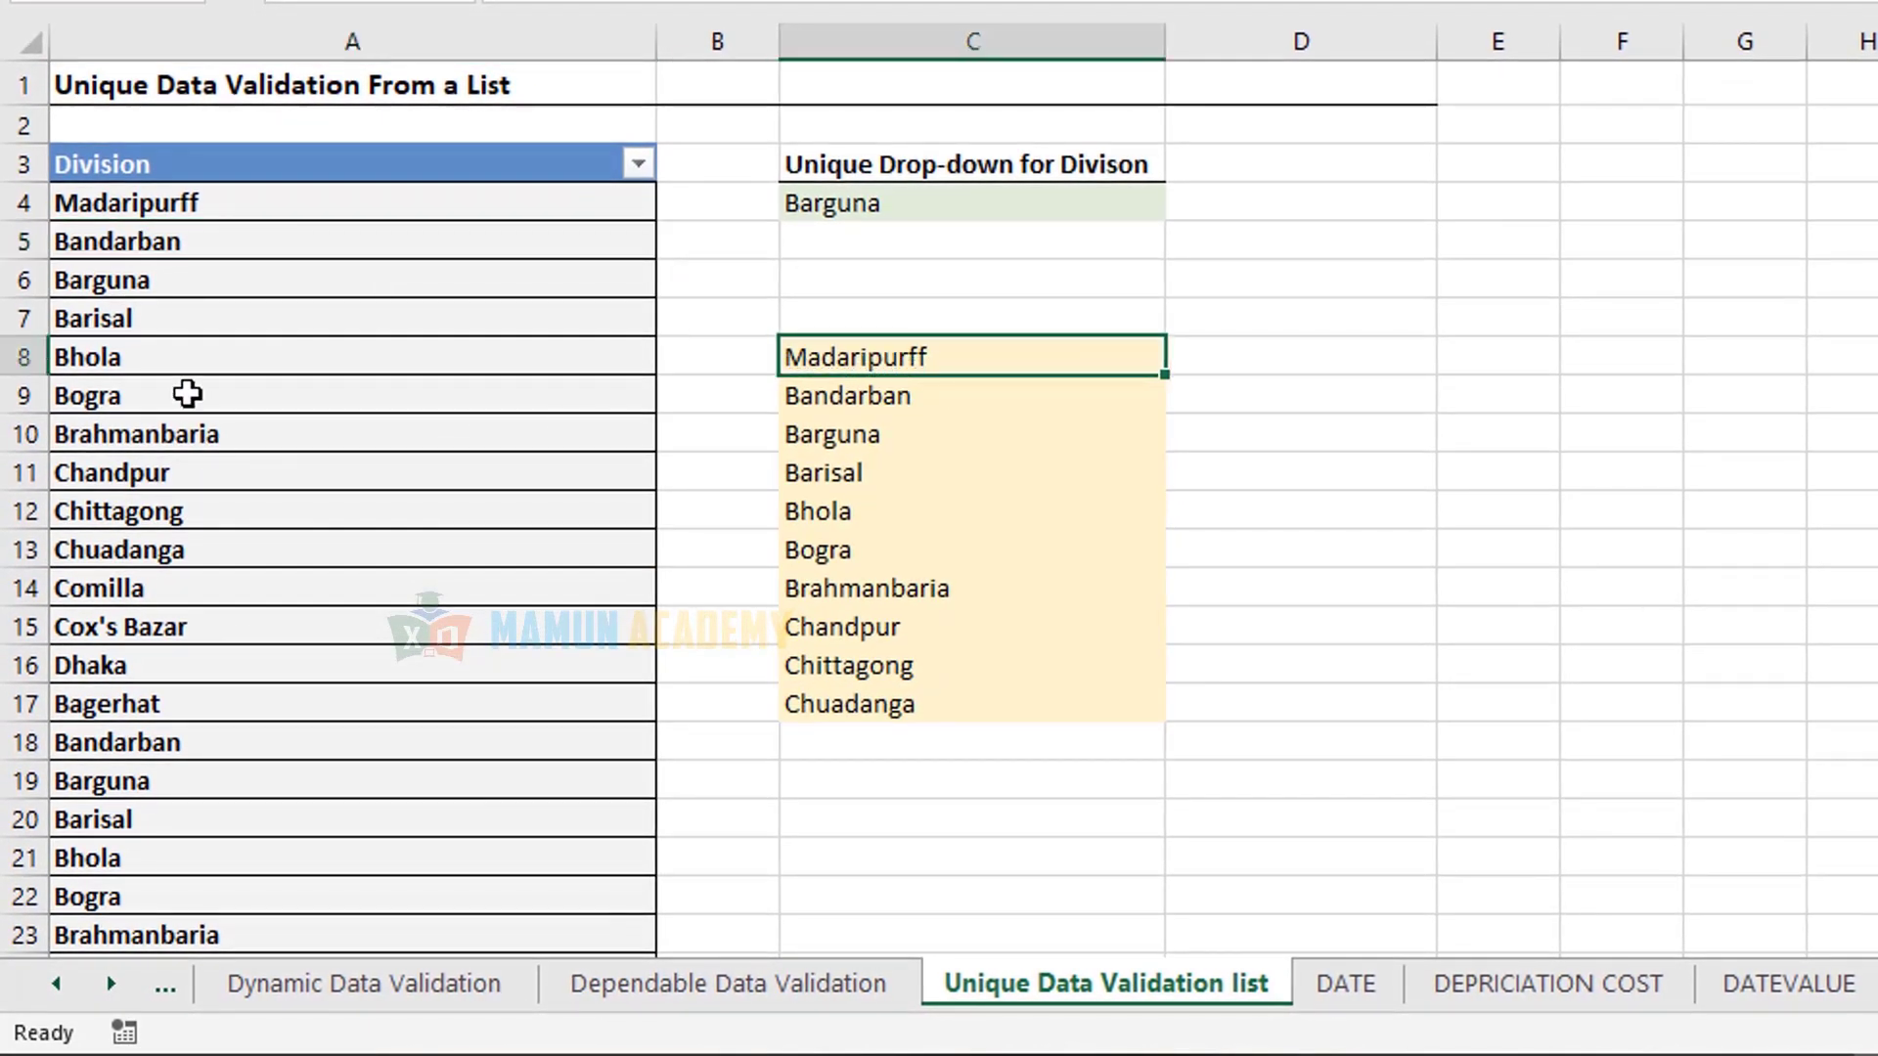
- Change Bogra in A9 and Brahmanbaria in A10 to New
left_click(187, 391)
type("New")
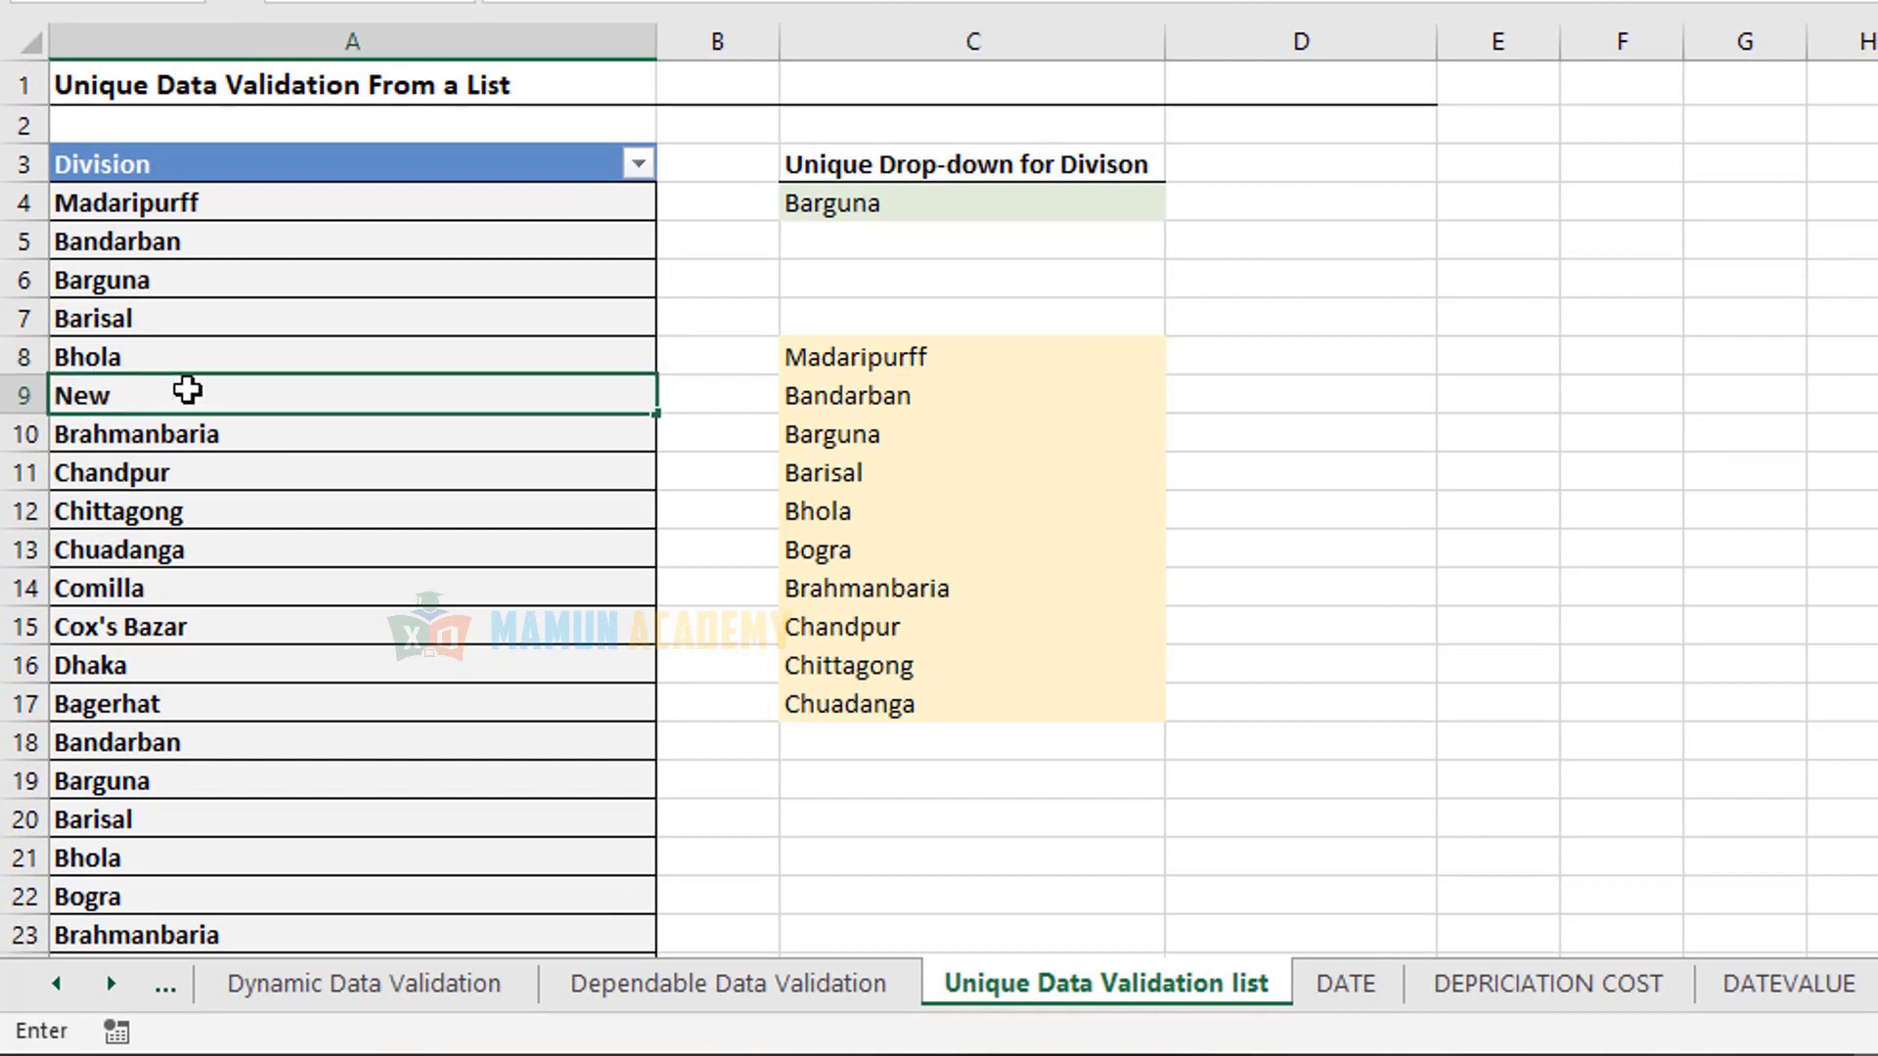
key("Return")
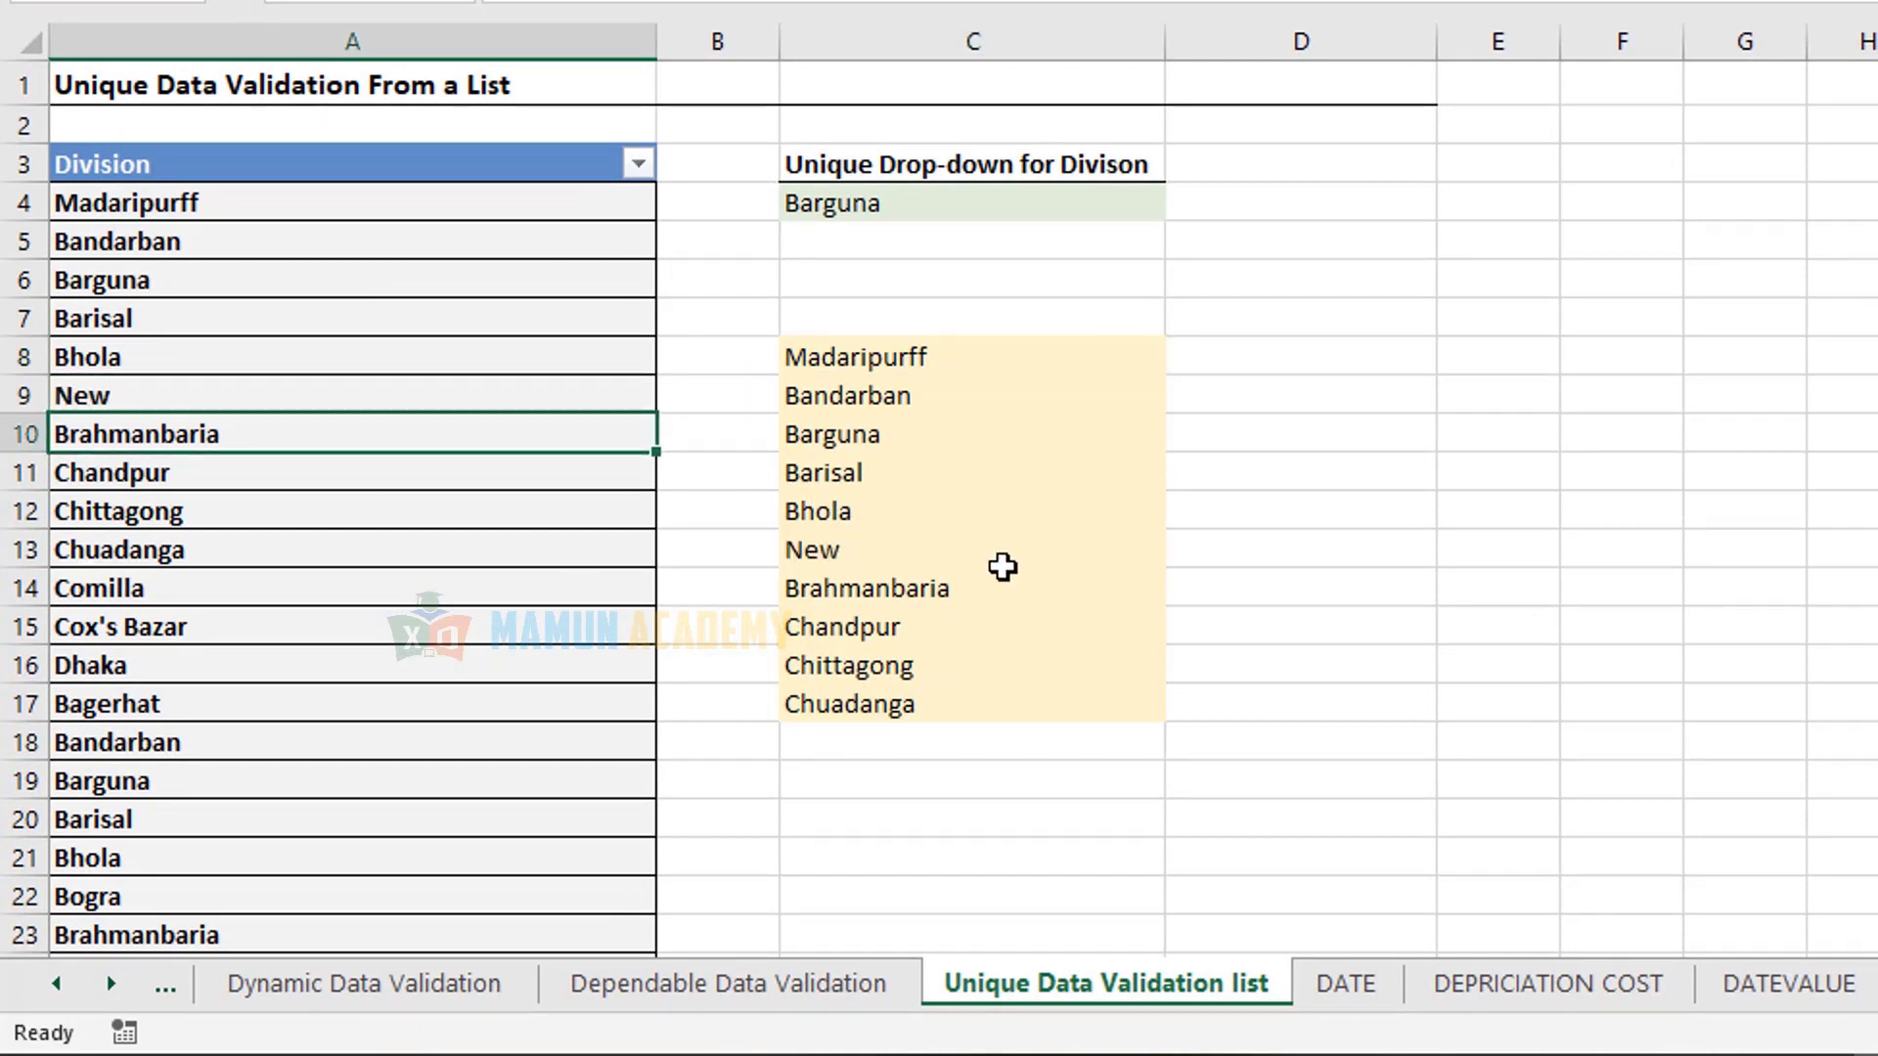
left_click(1319, 516)
left_click(249, 436)
type("New")
key("Return")
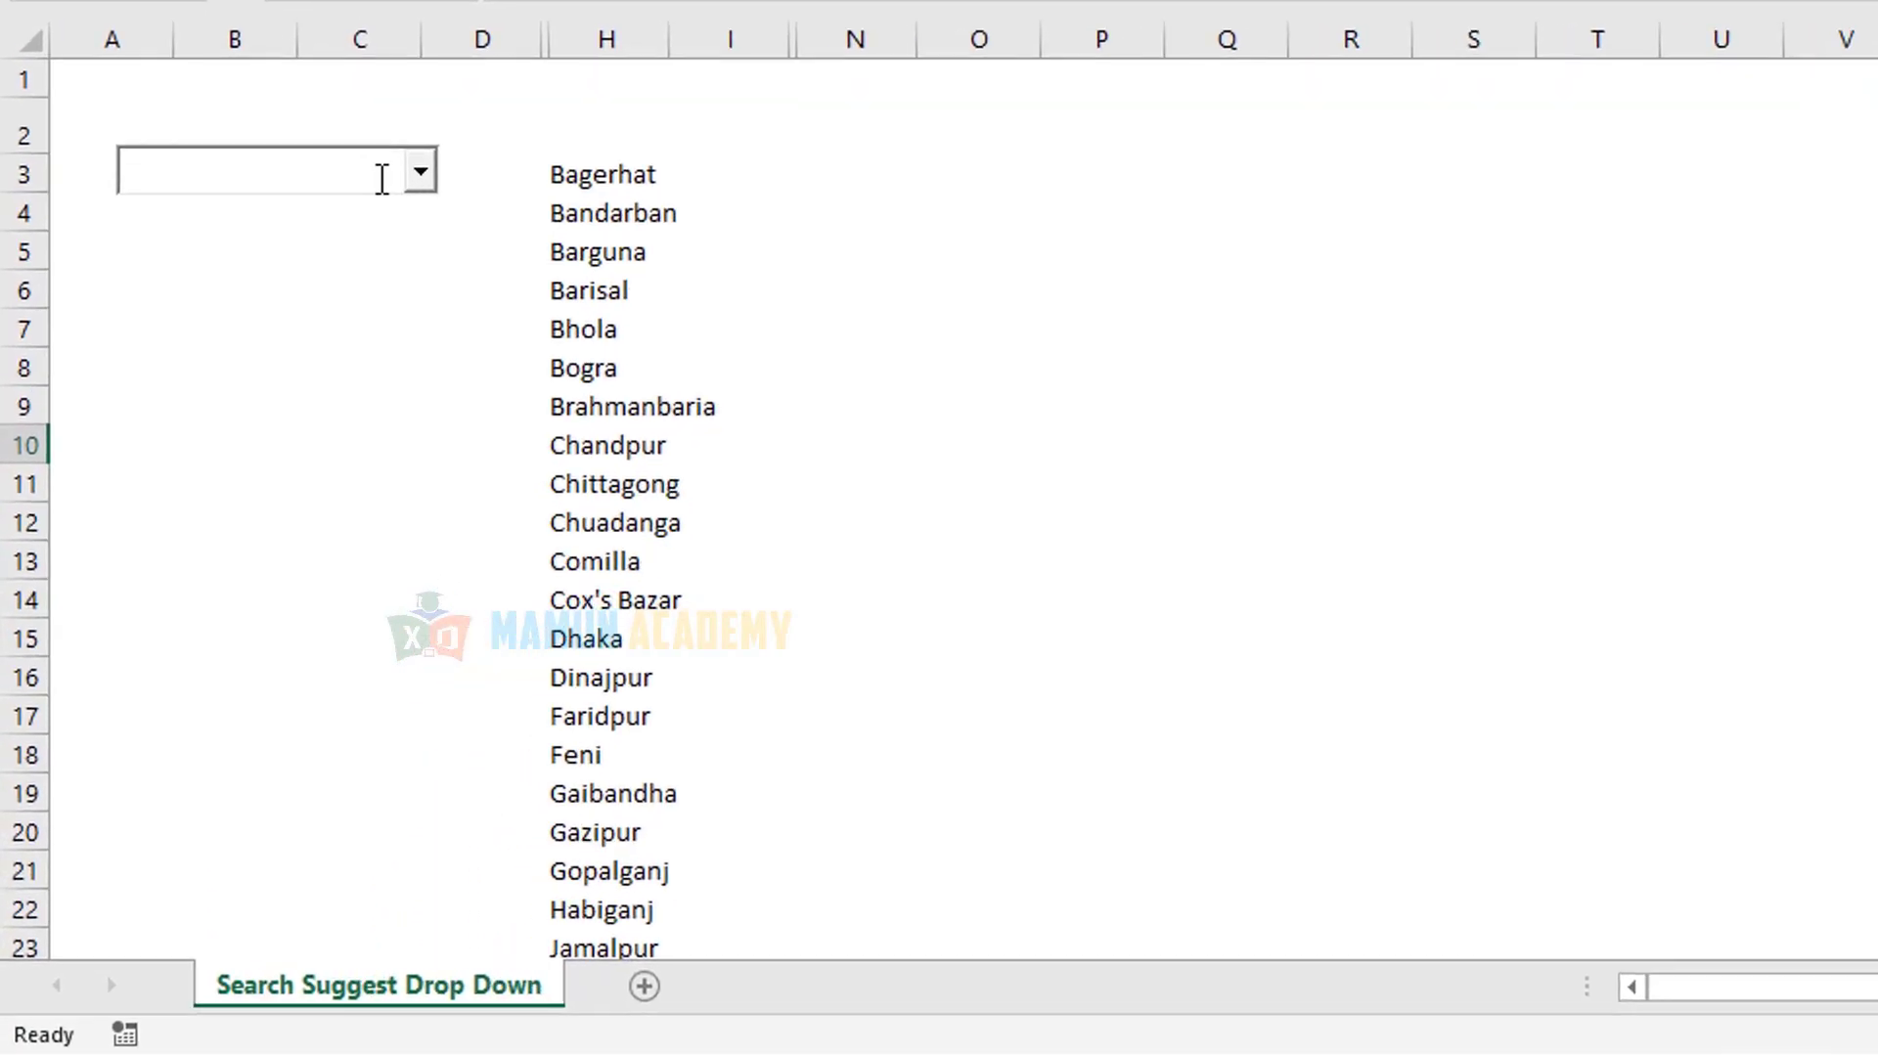
left_click(381, 179)
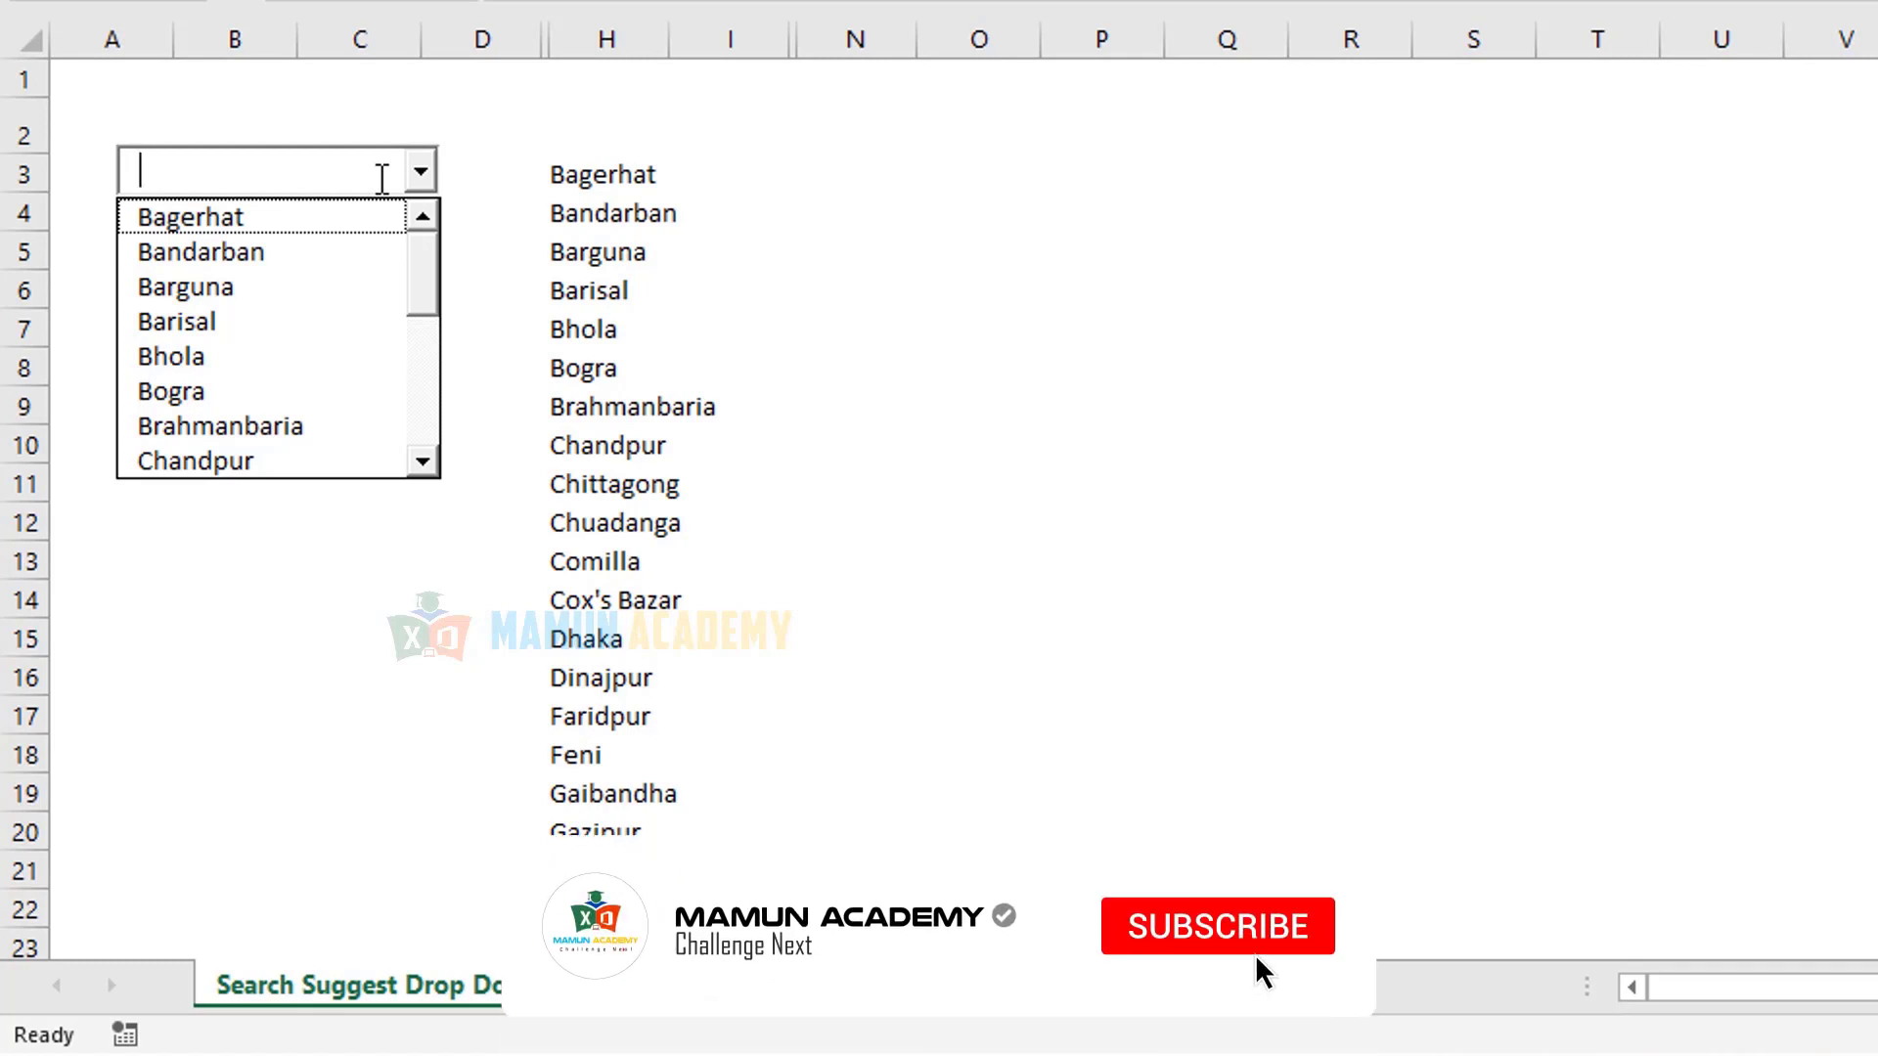
type("B")
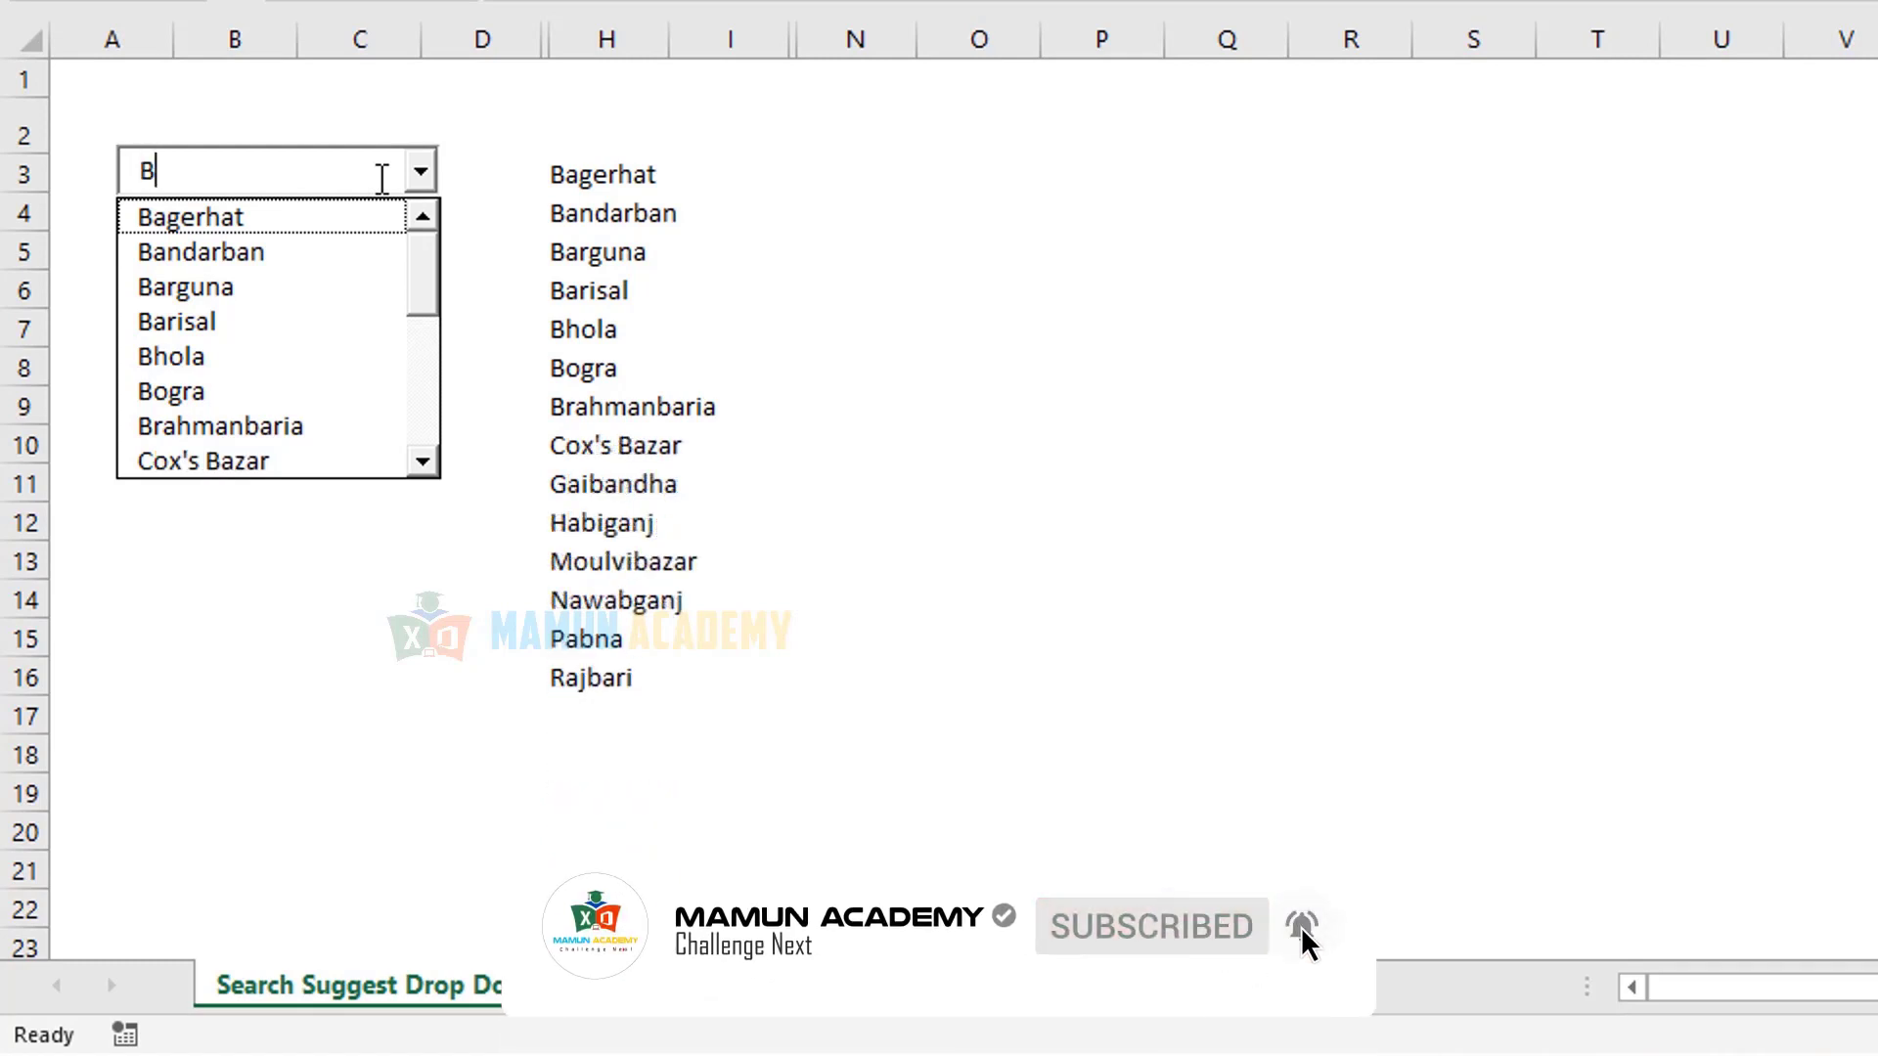
type("a")
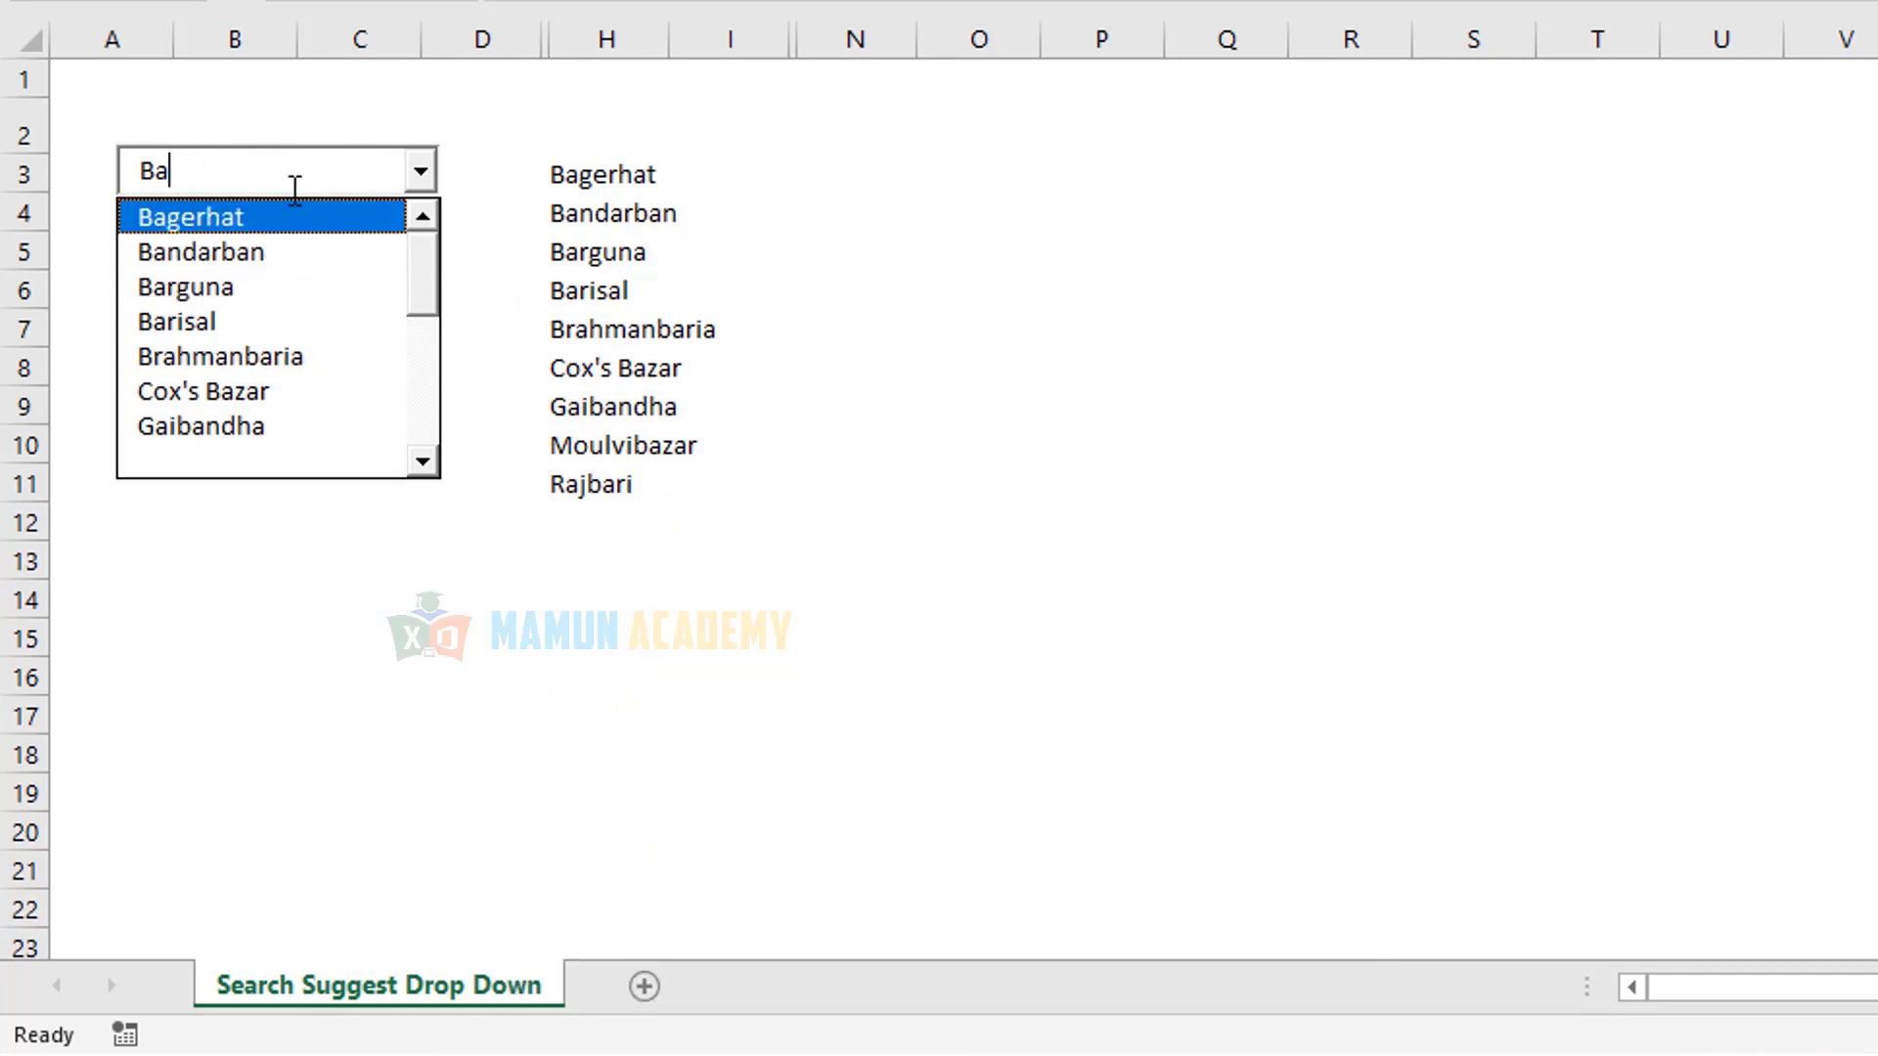
left_click(247, 356)
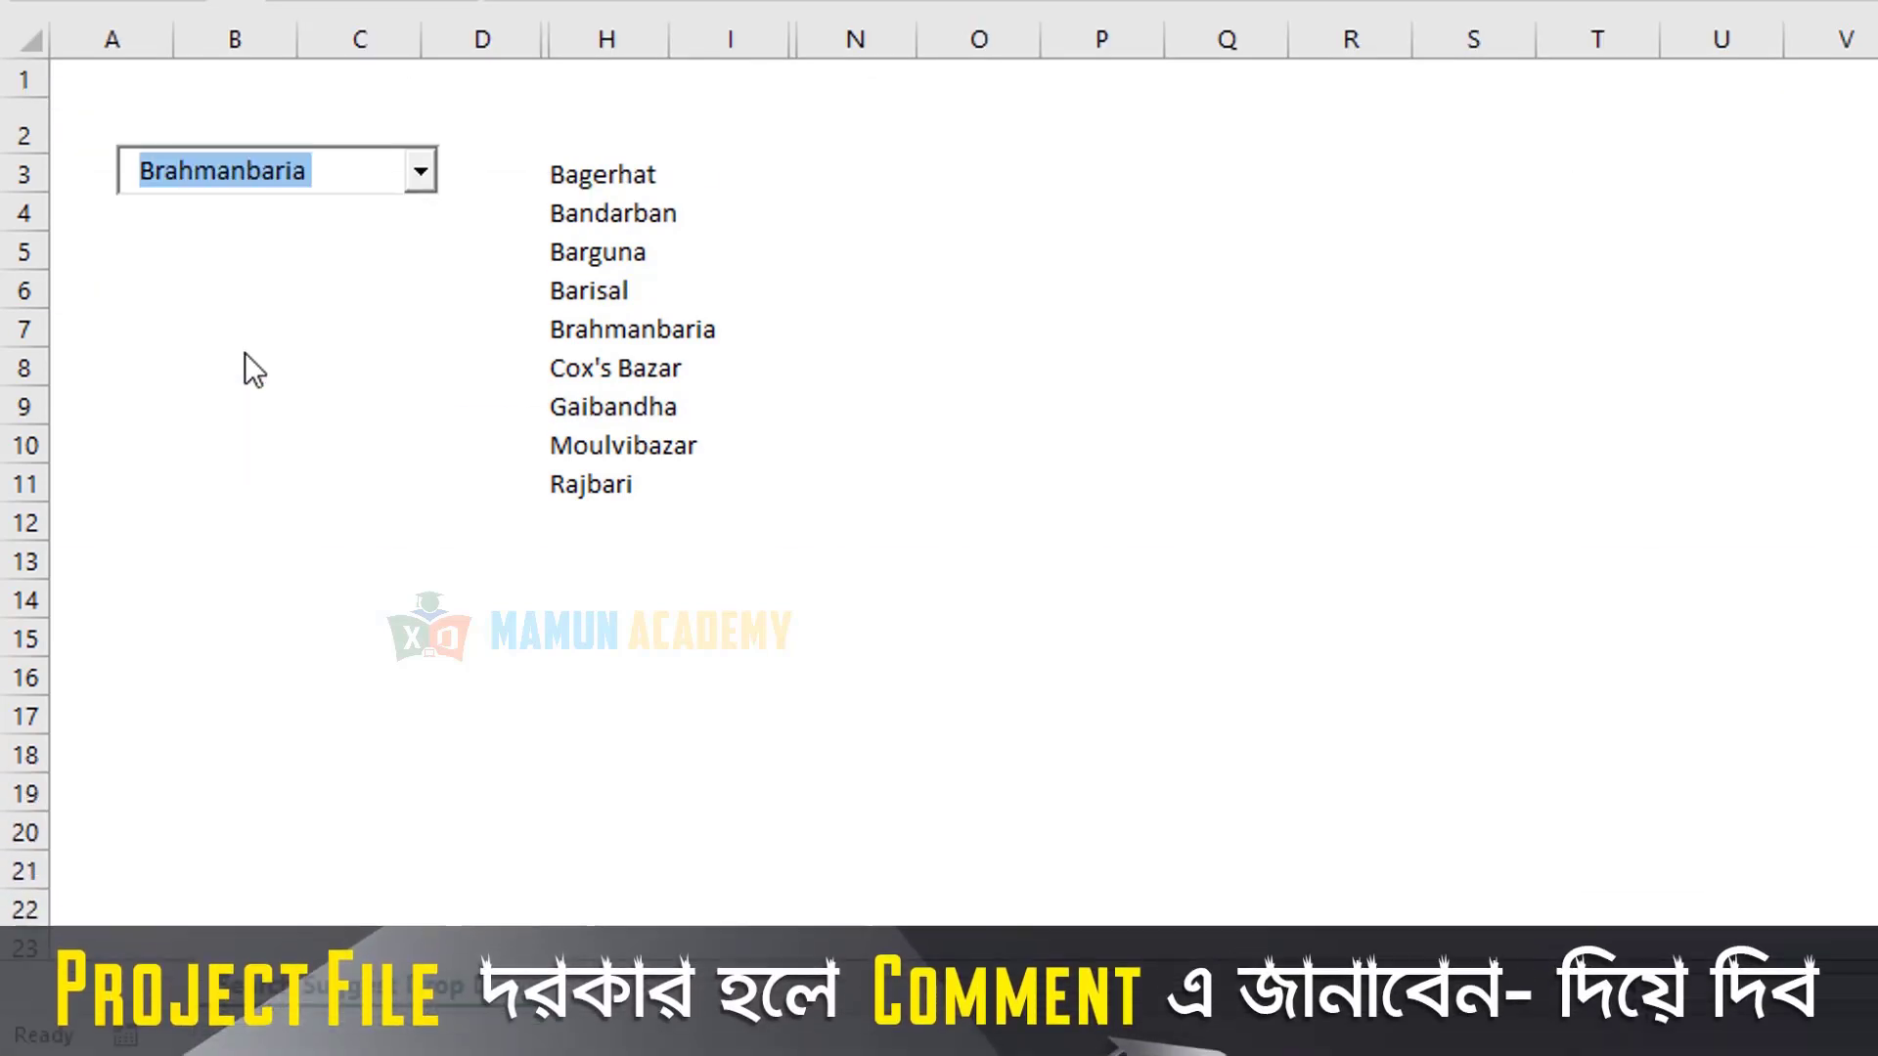
left_click(1195, 507)
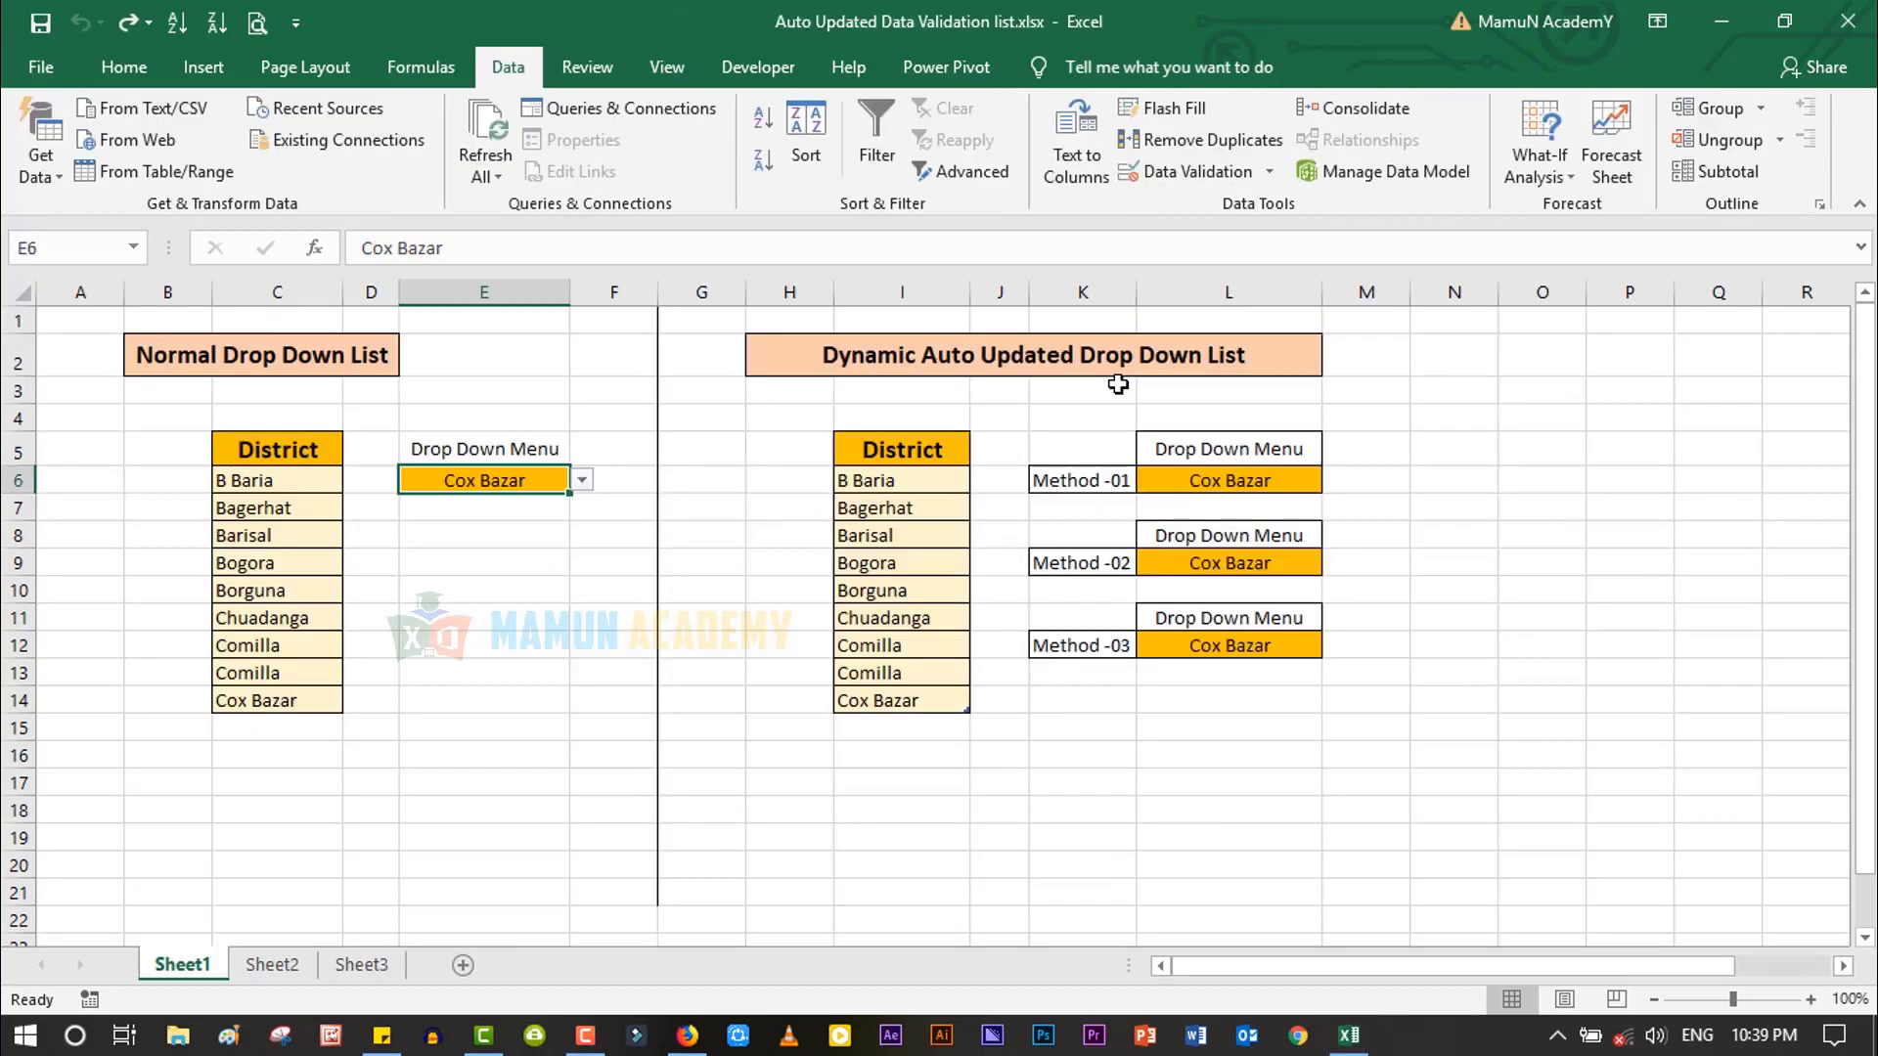
- Check E6's district drop-down and close it, leaving Cox Bazar selected
left_click(582, 480)
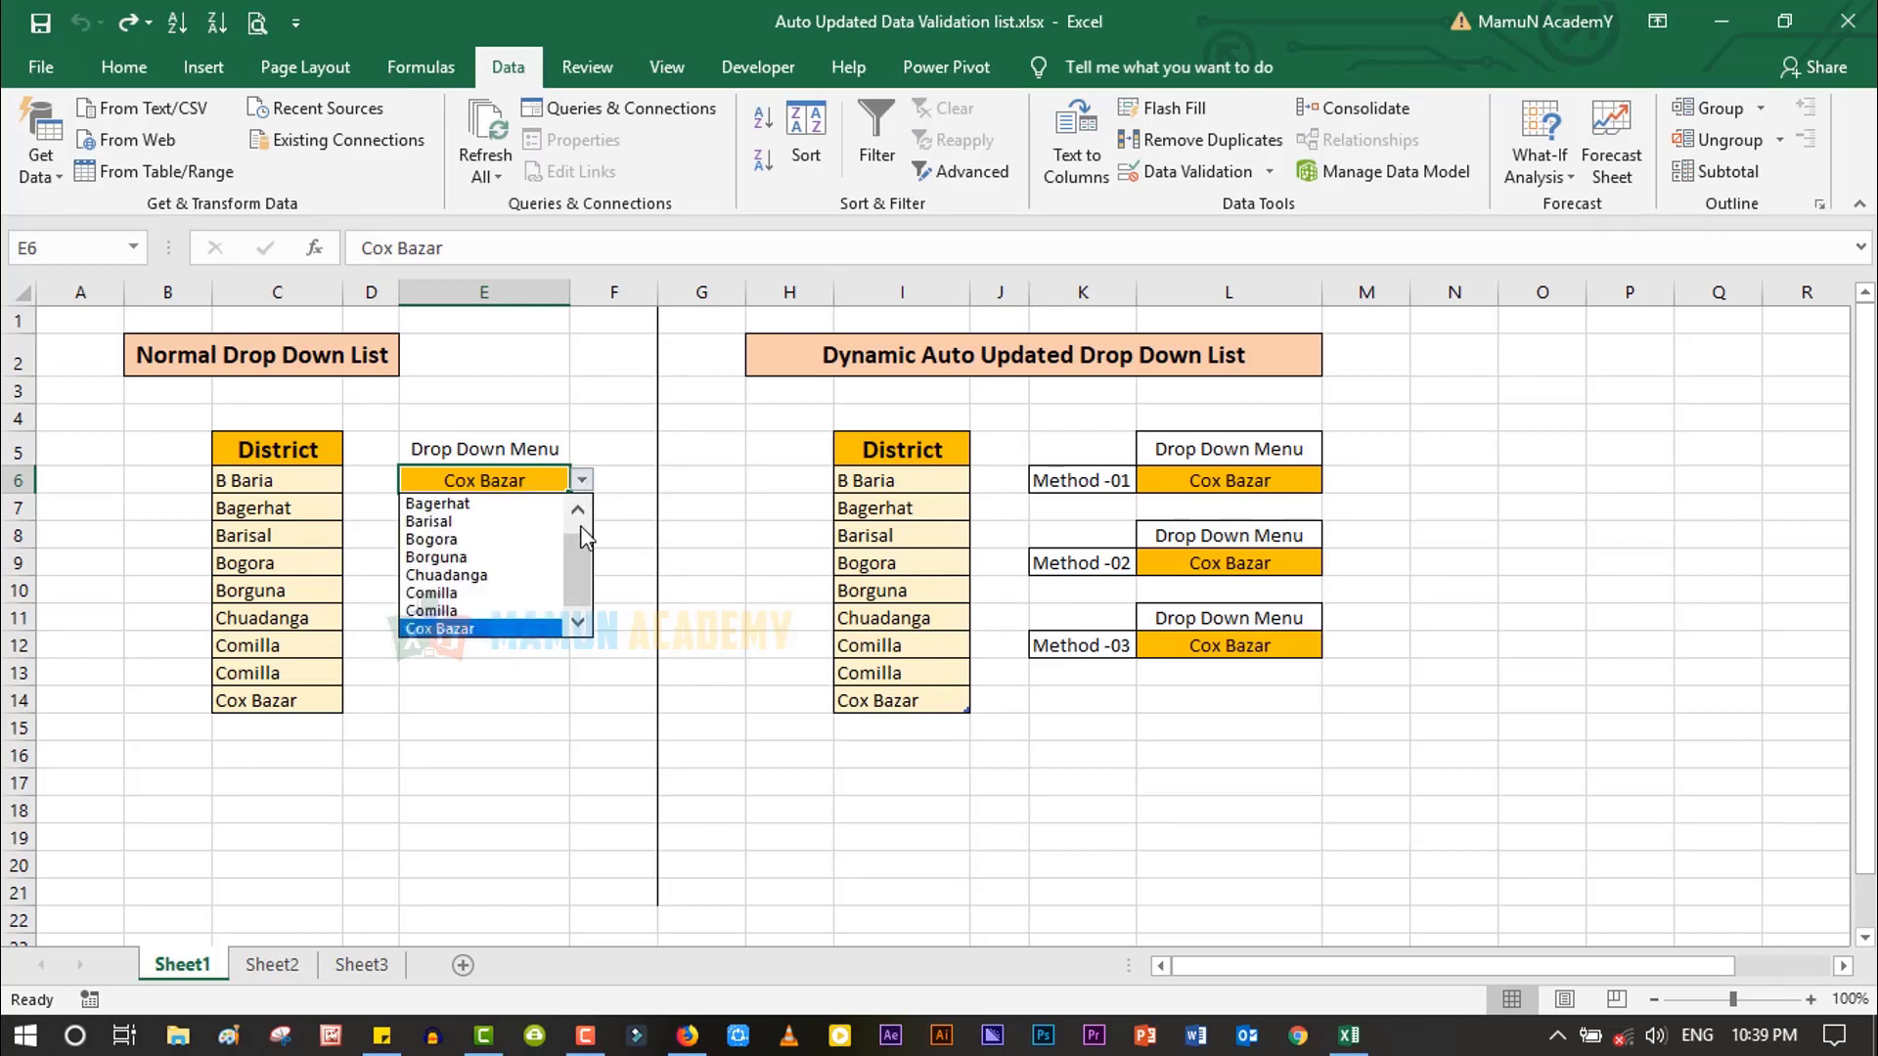
scroll(587, 547, "up", 2)
key("Escape")
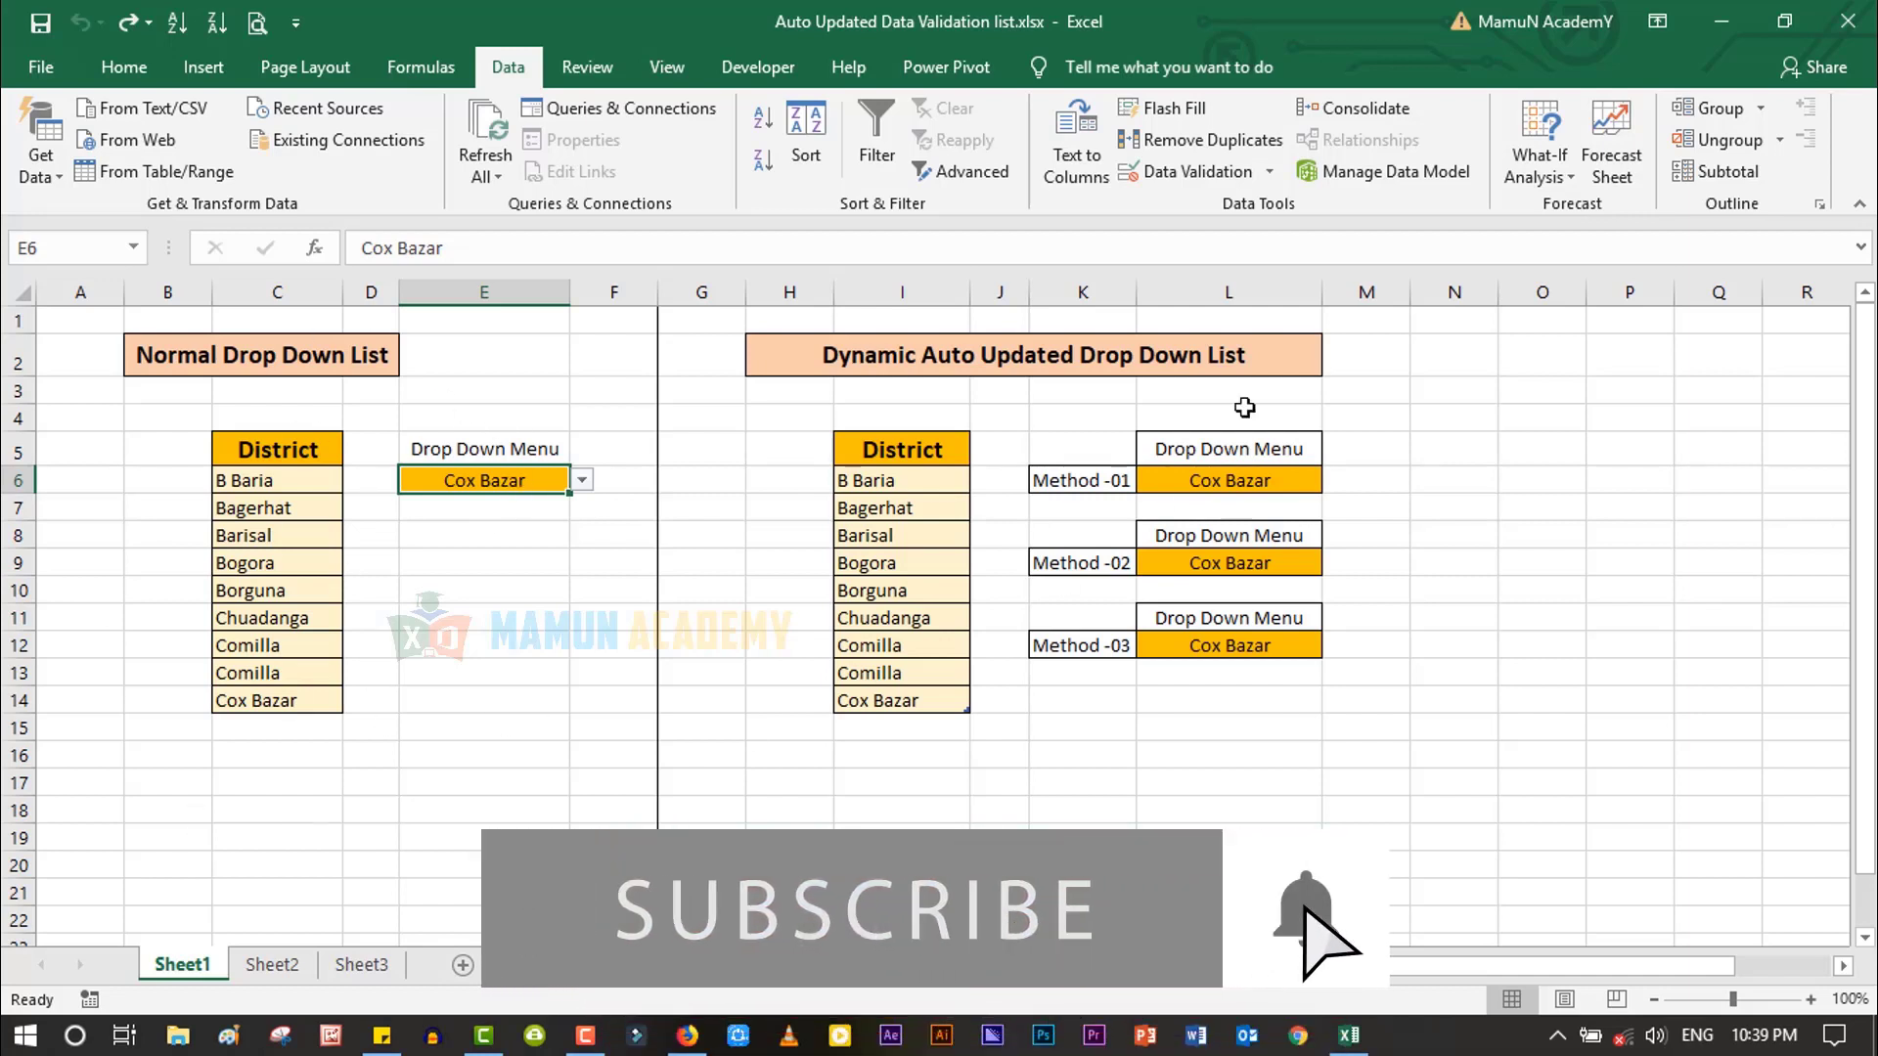
left_click(1542, 546)
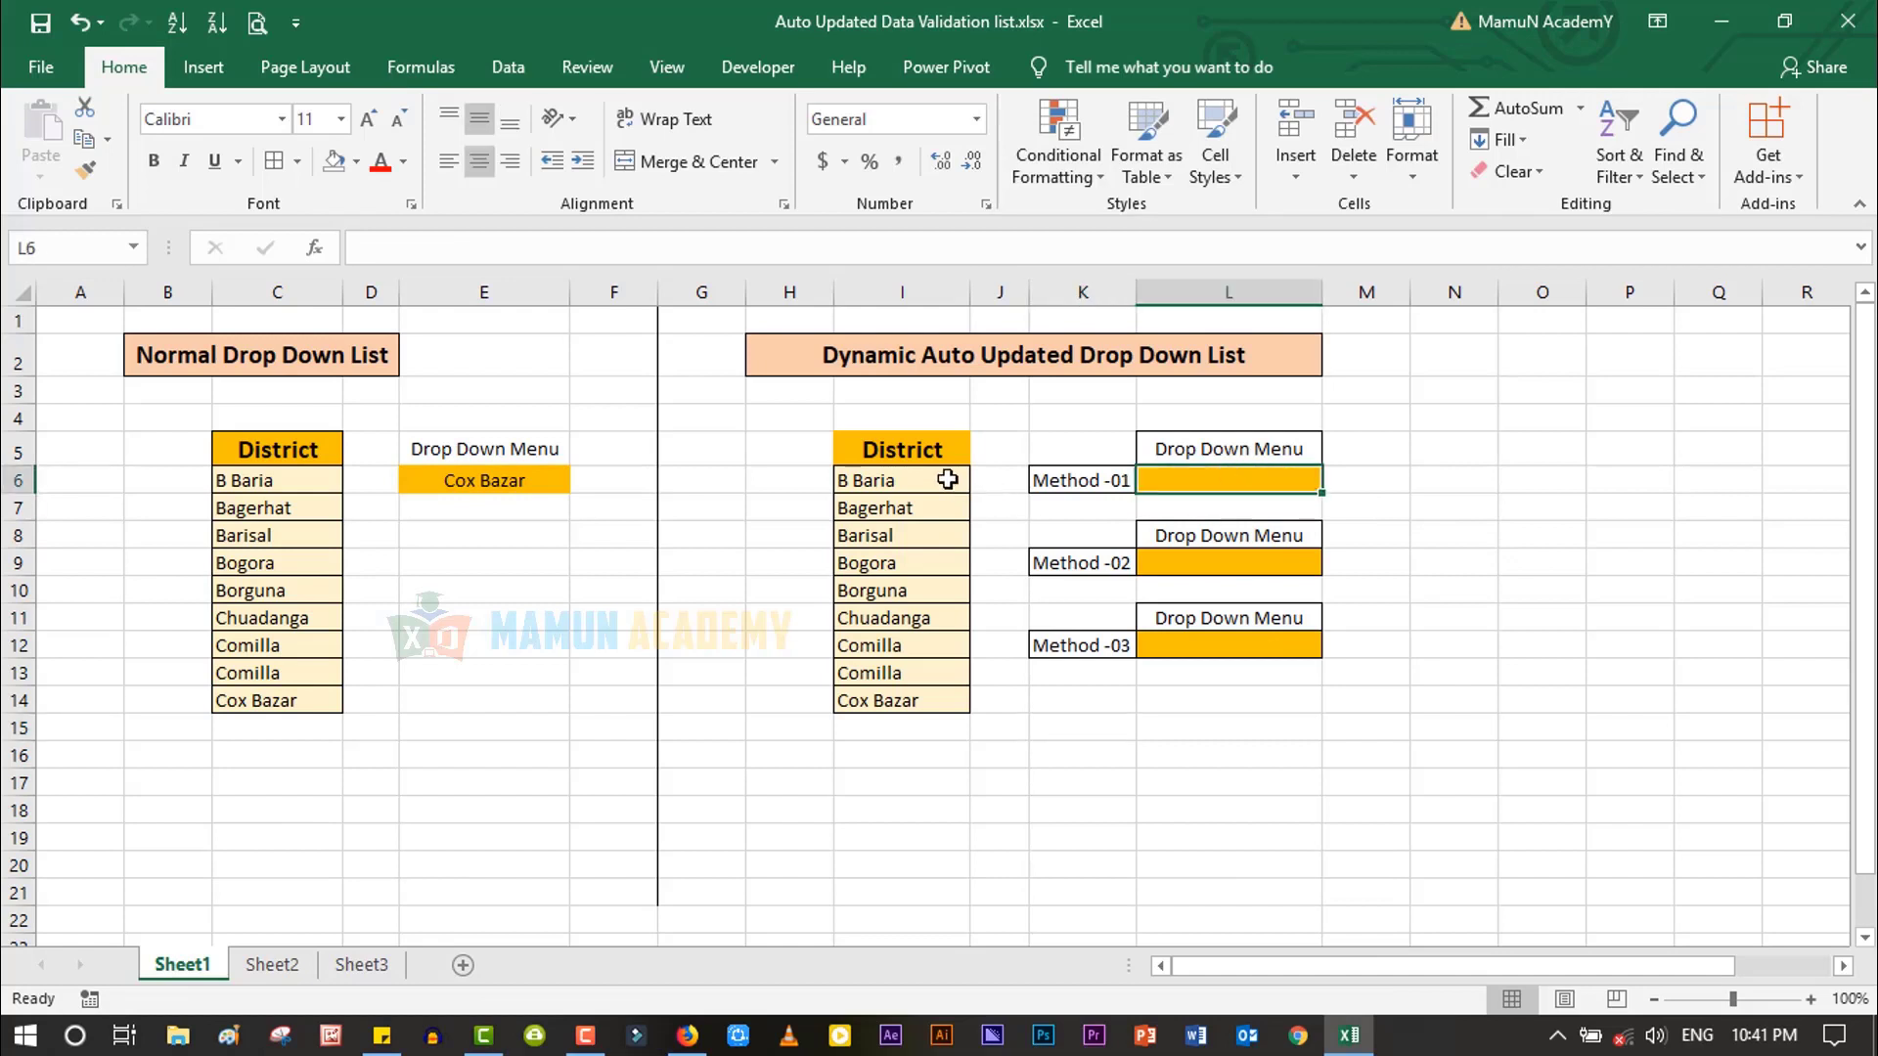
- Select the District list I5:I14 including its header and bring up the Insert ribbon
left_click_drag(943, 477, 961, 711)
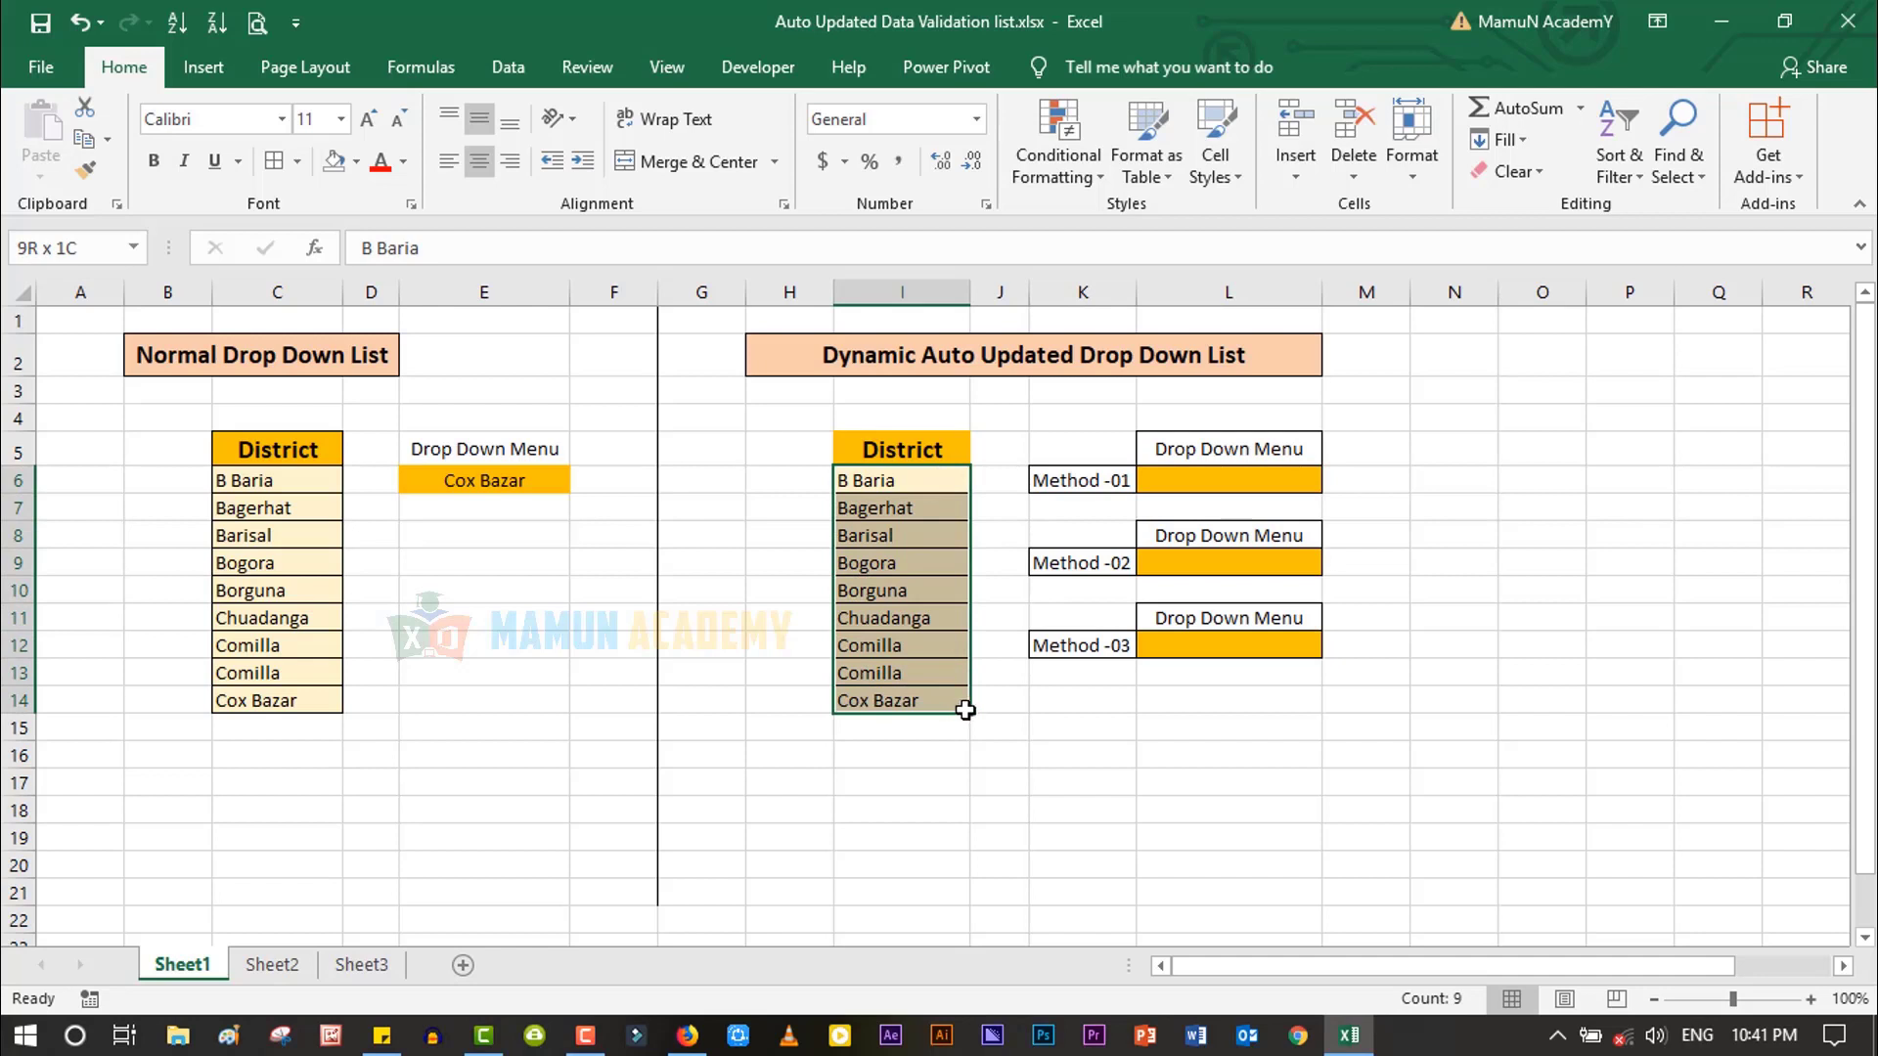
left_click_drag(966, 711, 943, 868)
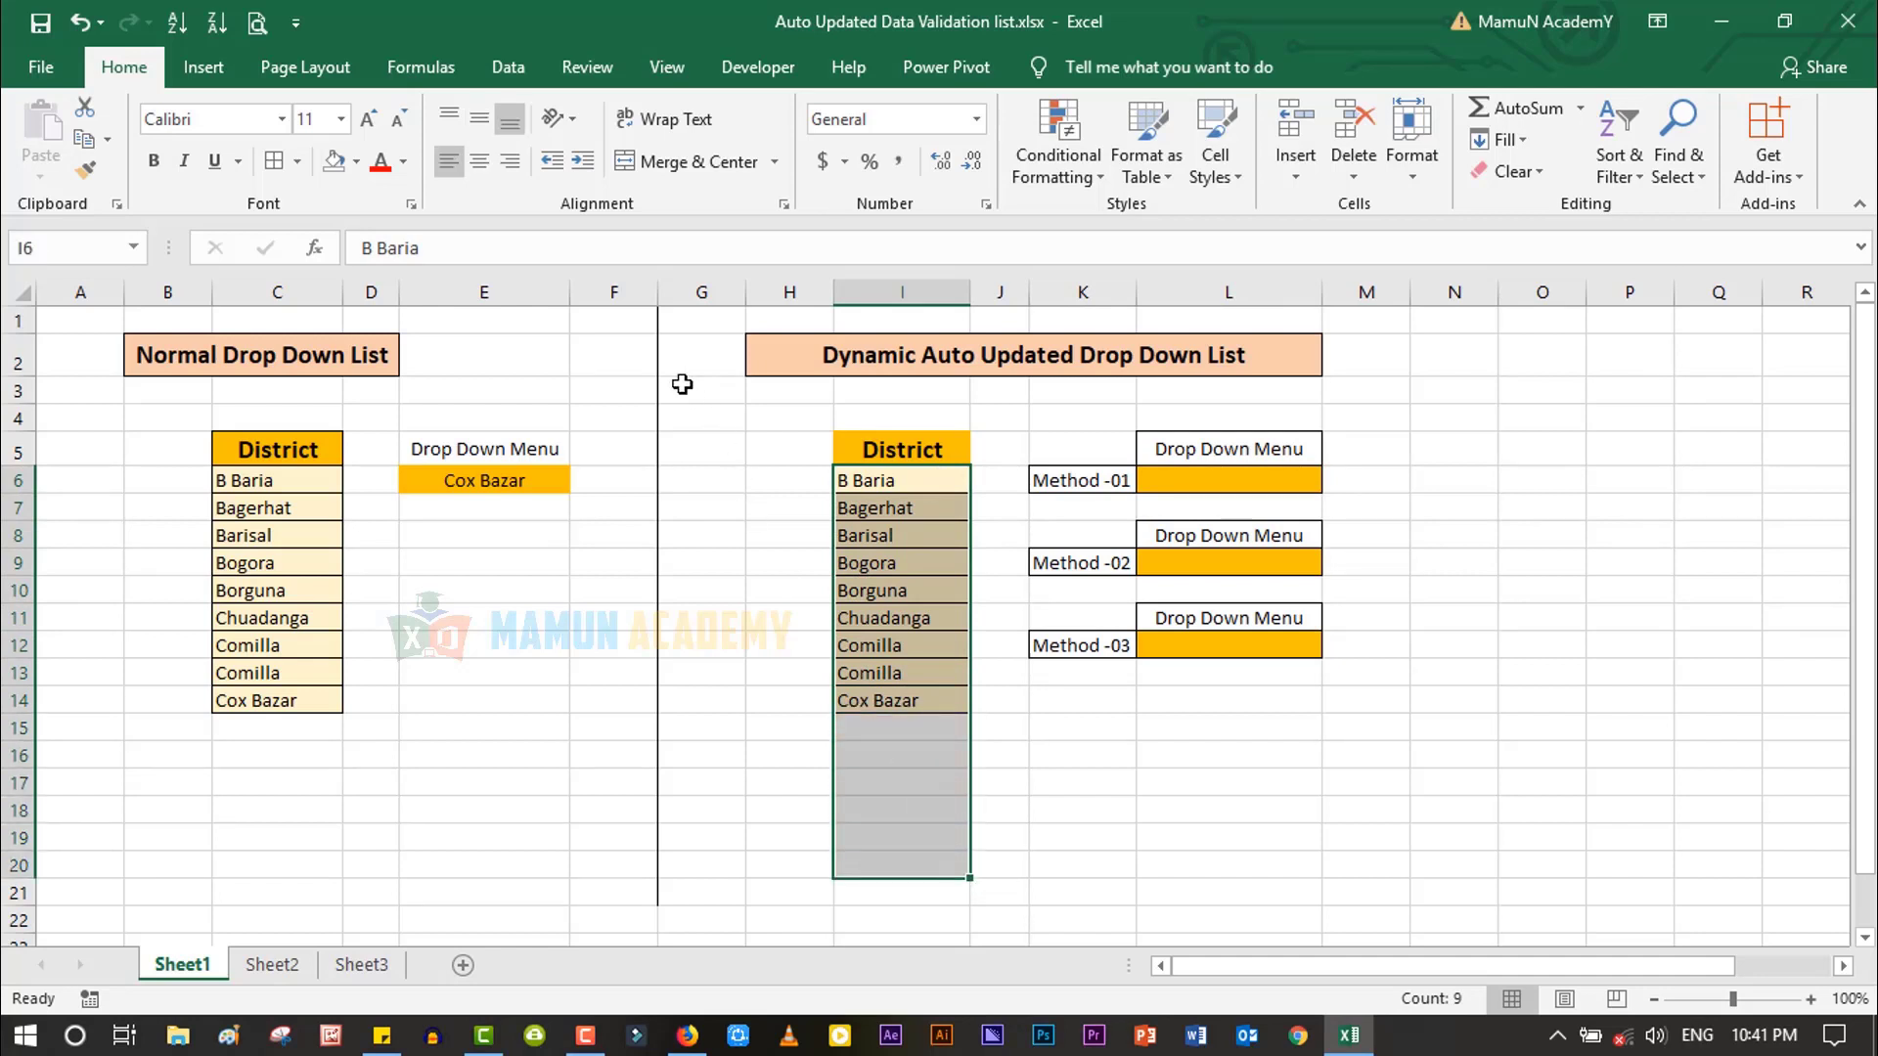
left_click_drag(614, 322, 662, 805)
left_click_drag(1229, 448, 1468, 817)
left_click_drag(1543, 418, 1630, 673)
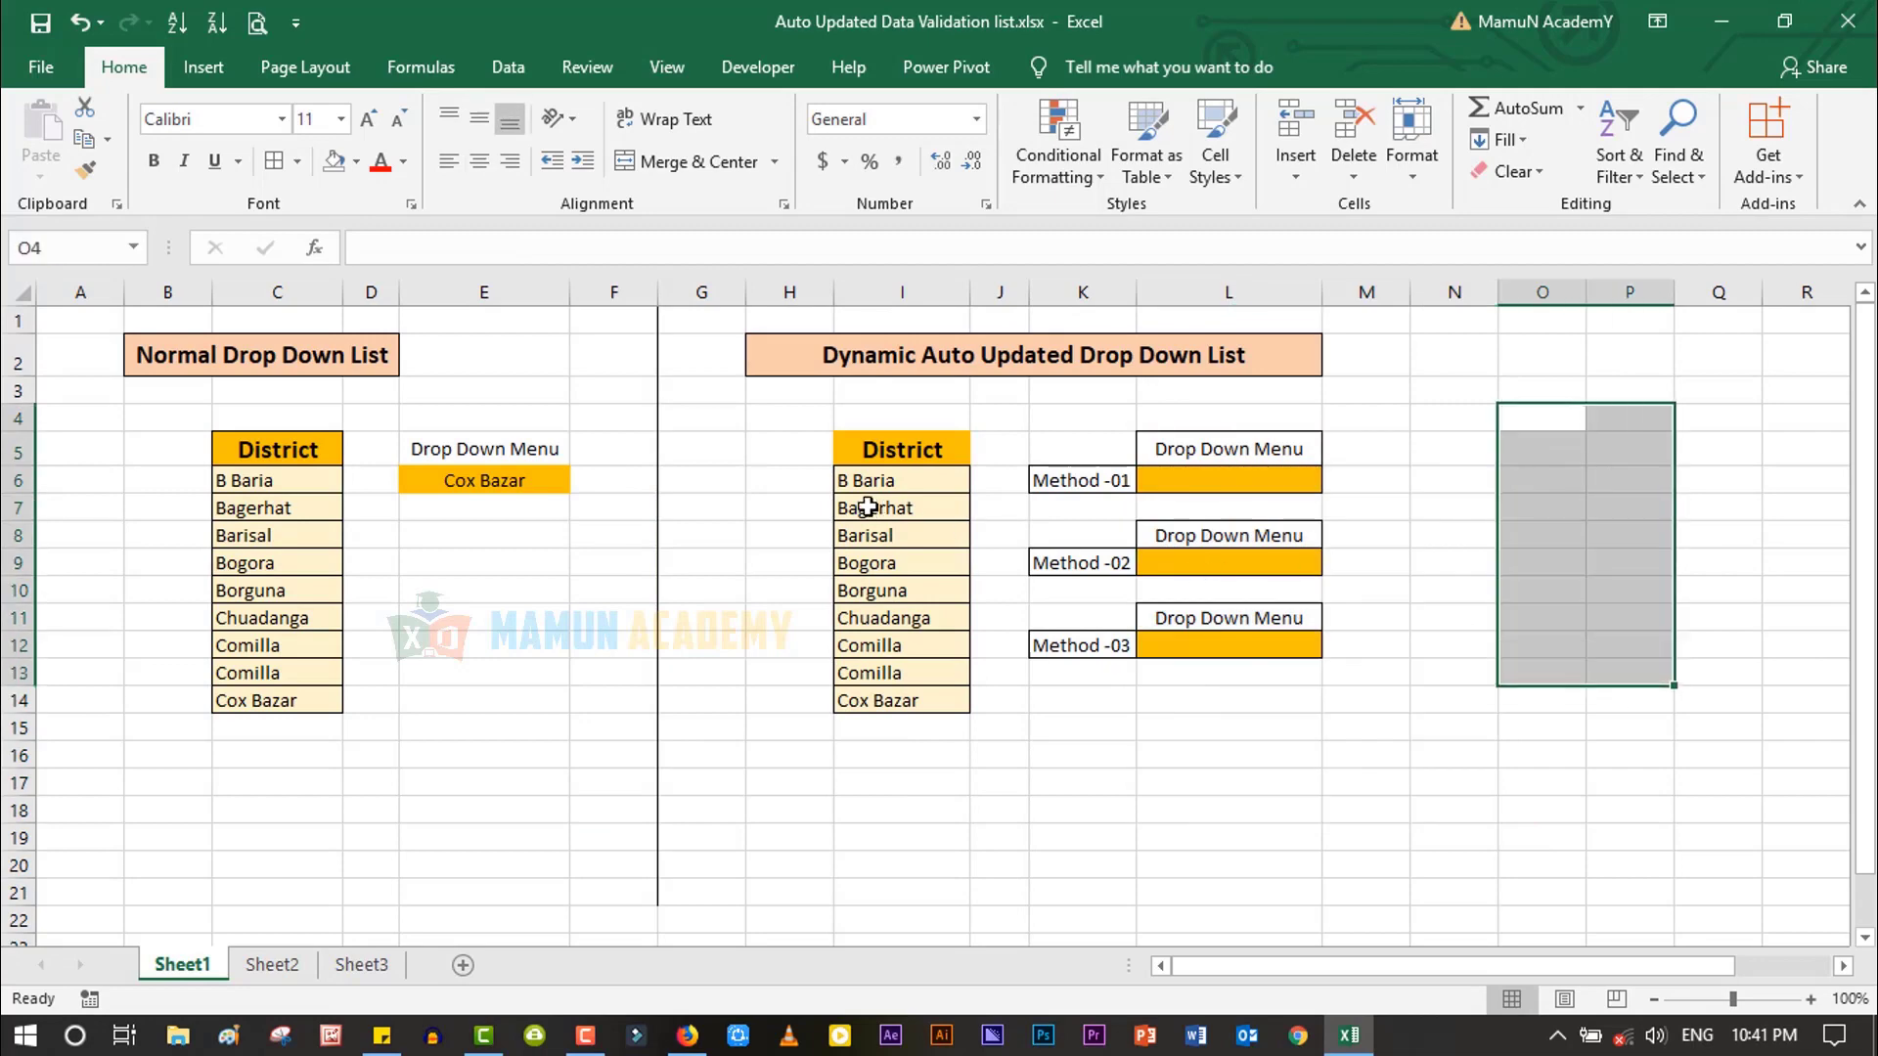
left_click_drag(891, 478, 905, 700)
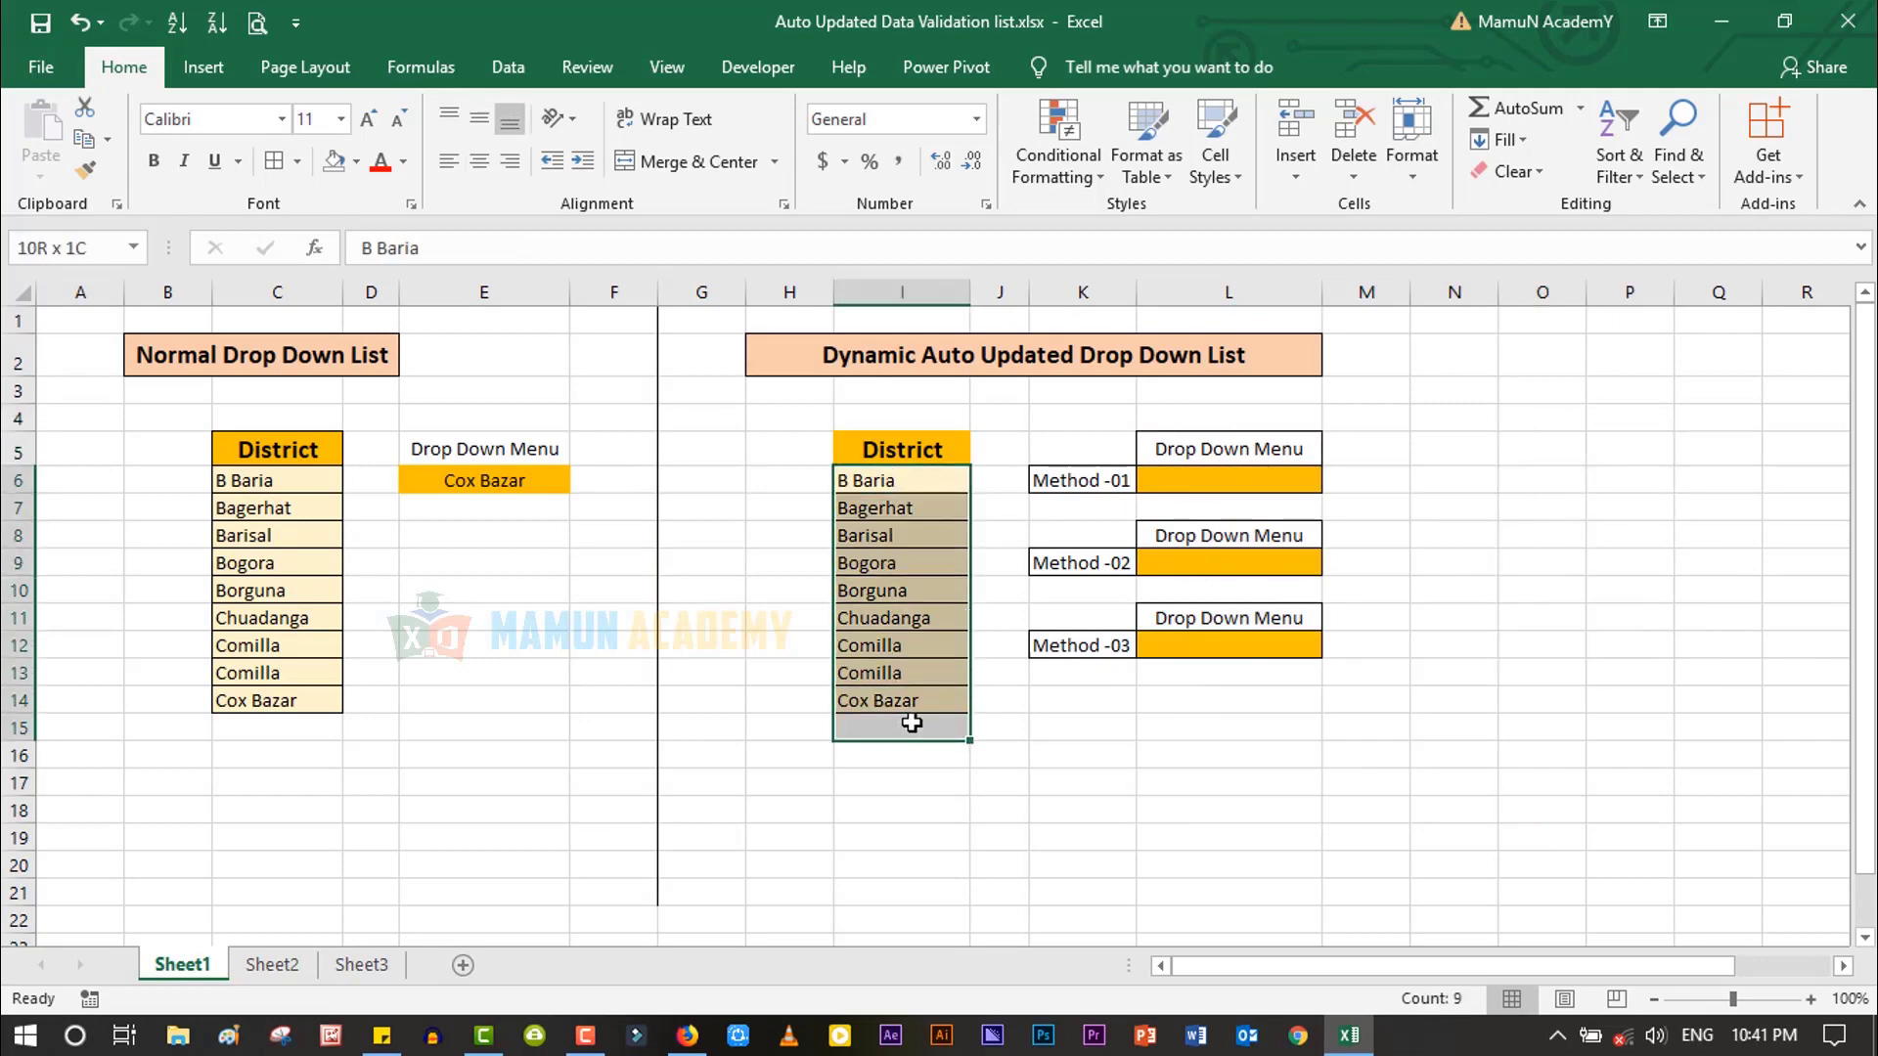
left_click_drag(904, 449, 905, 701)
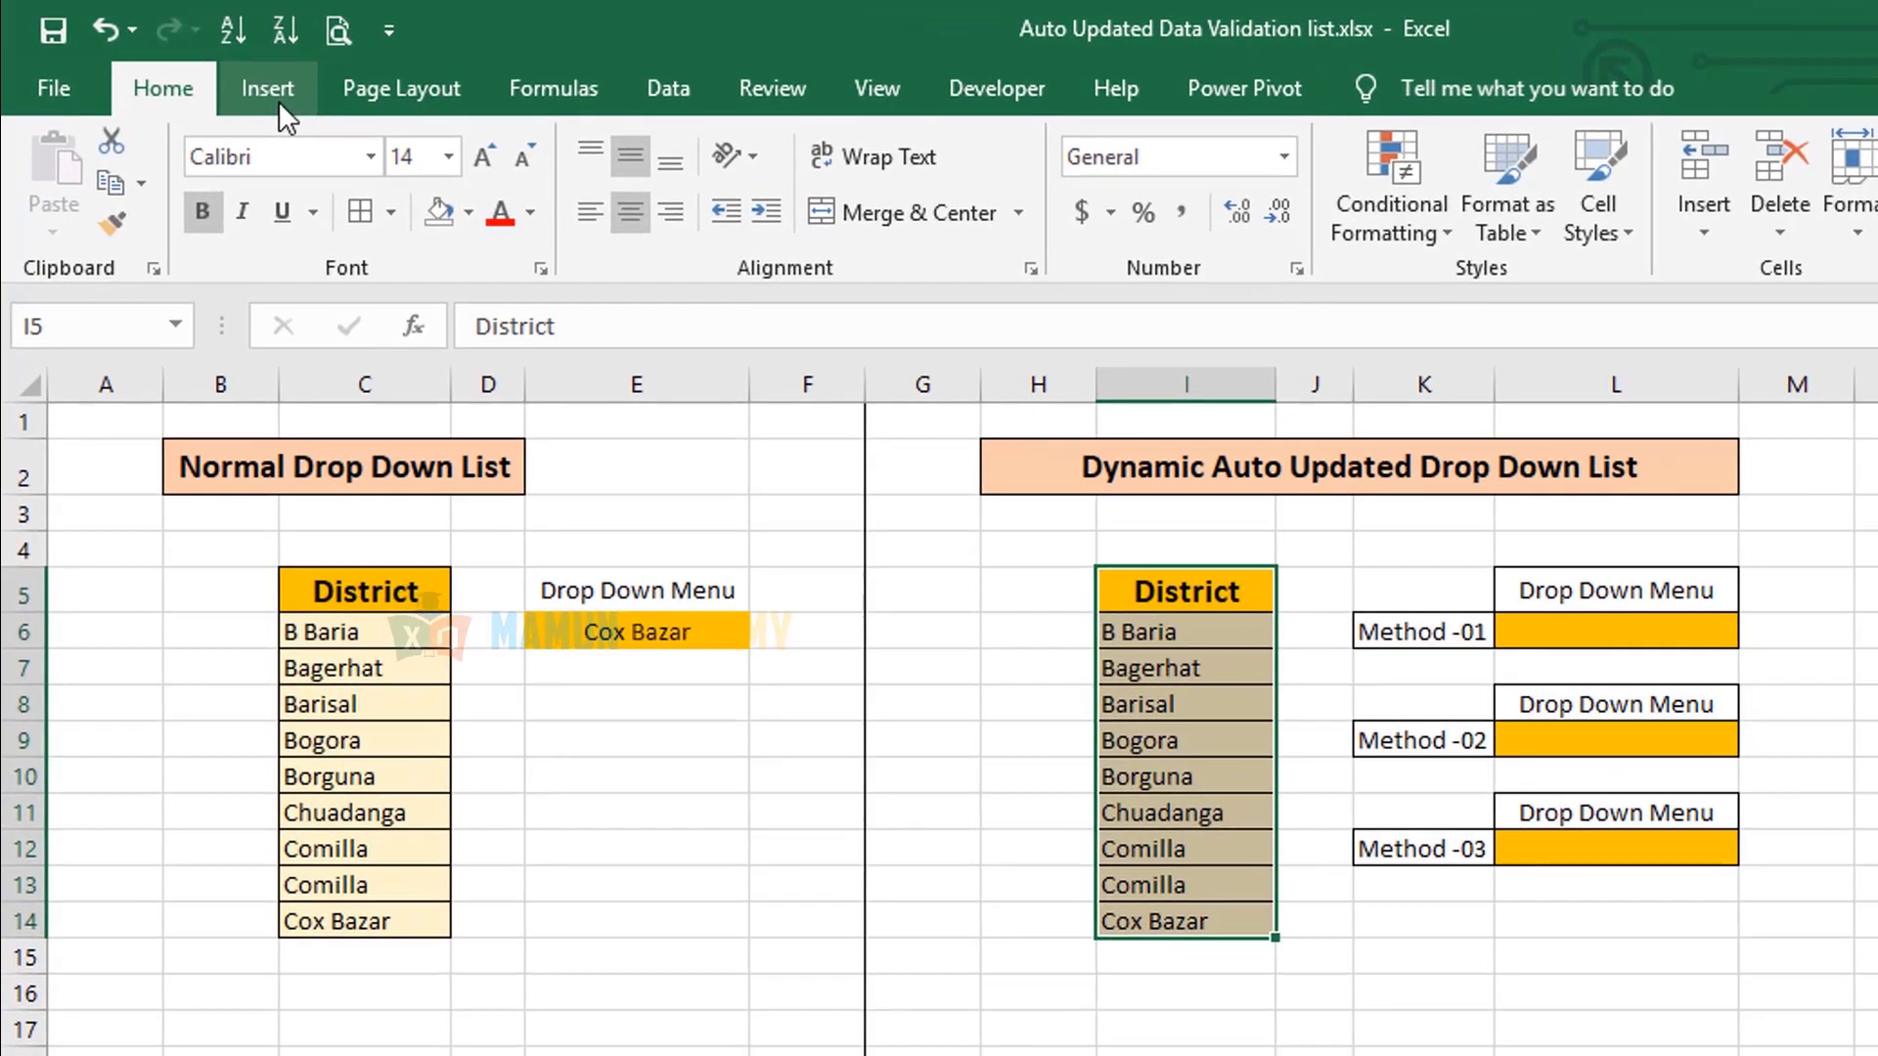
left_click(214, 78)
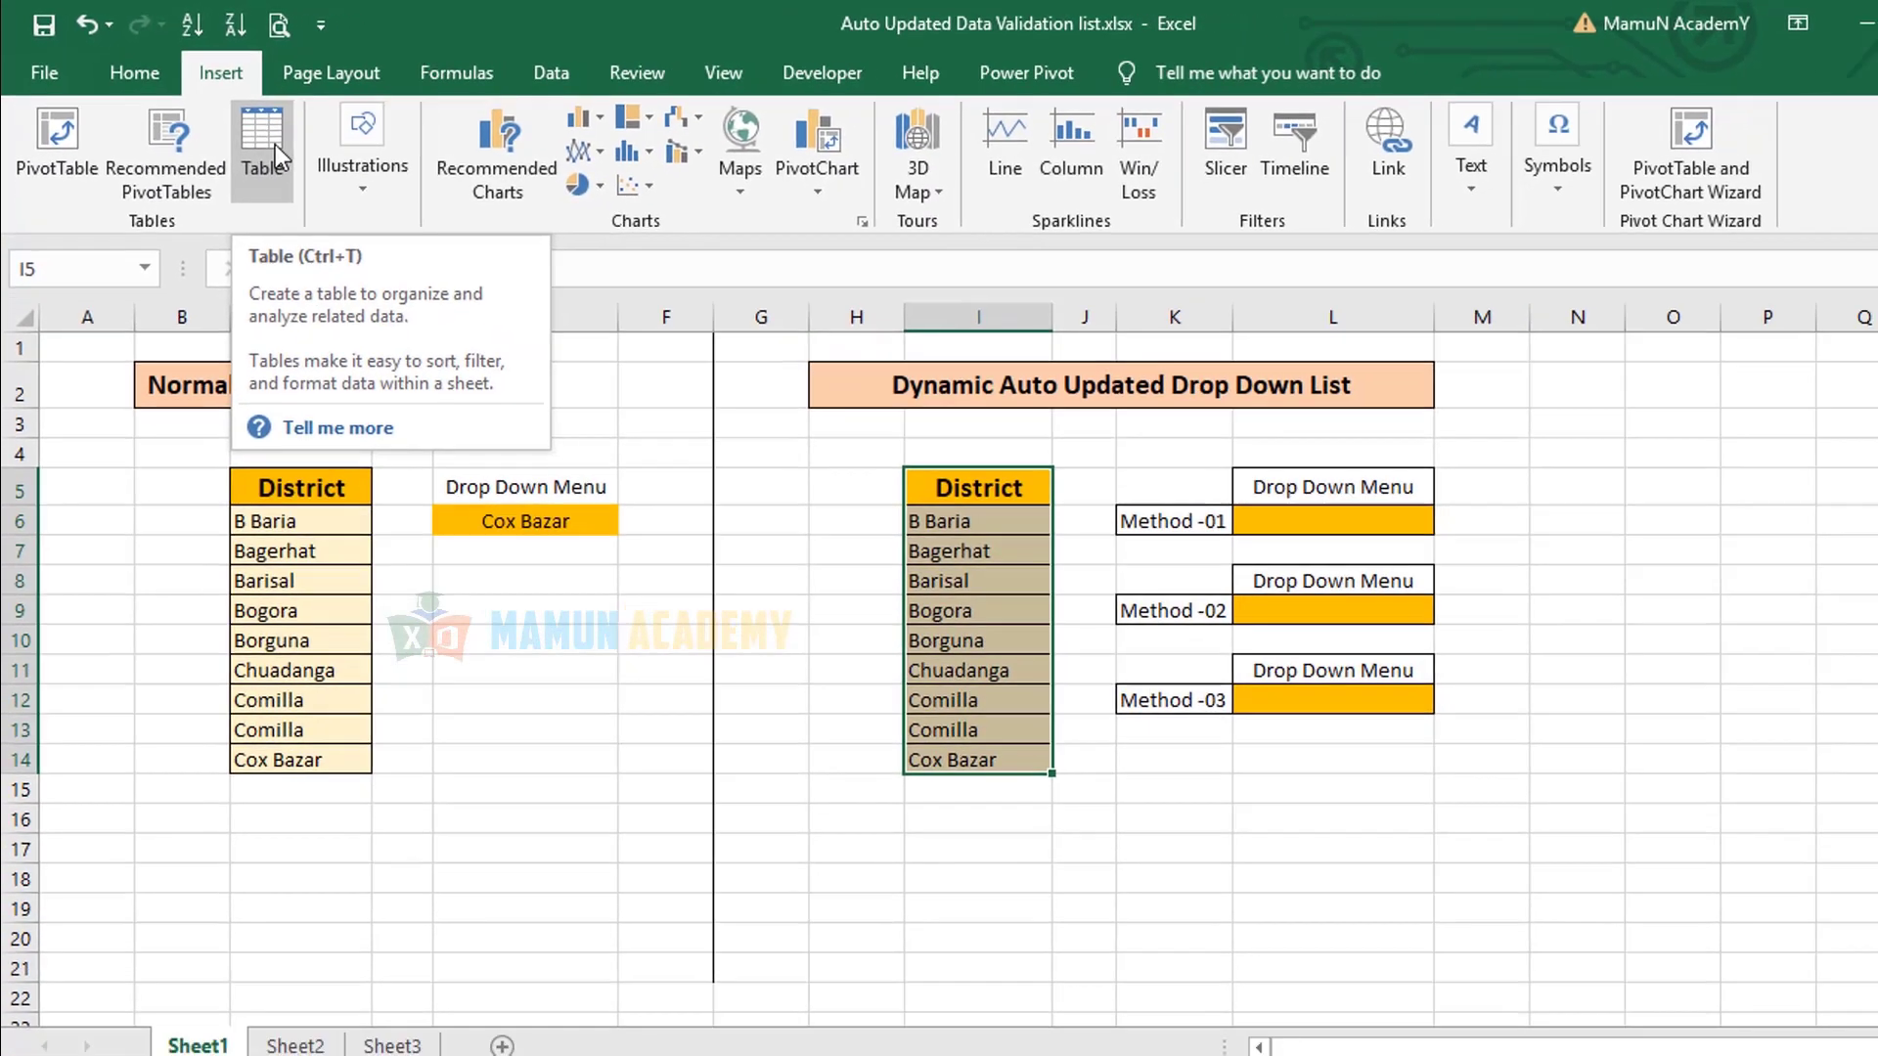
- Convert I5:I14 into table Table1 with District as its header row
left_click(317, 162)
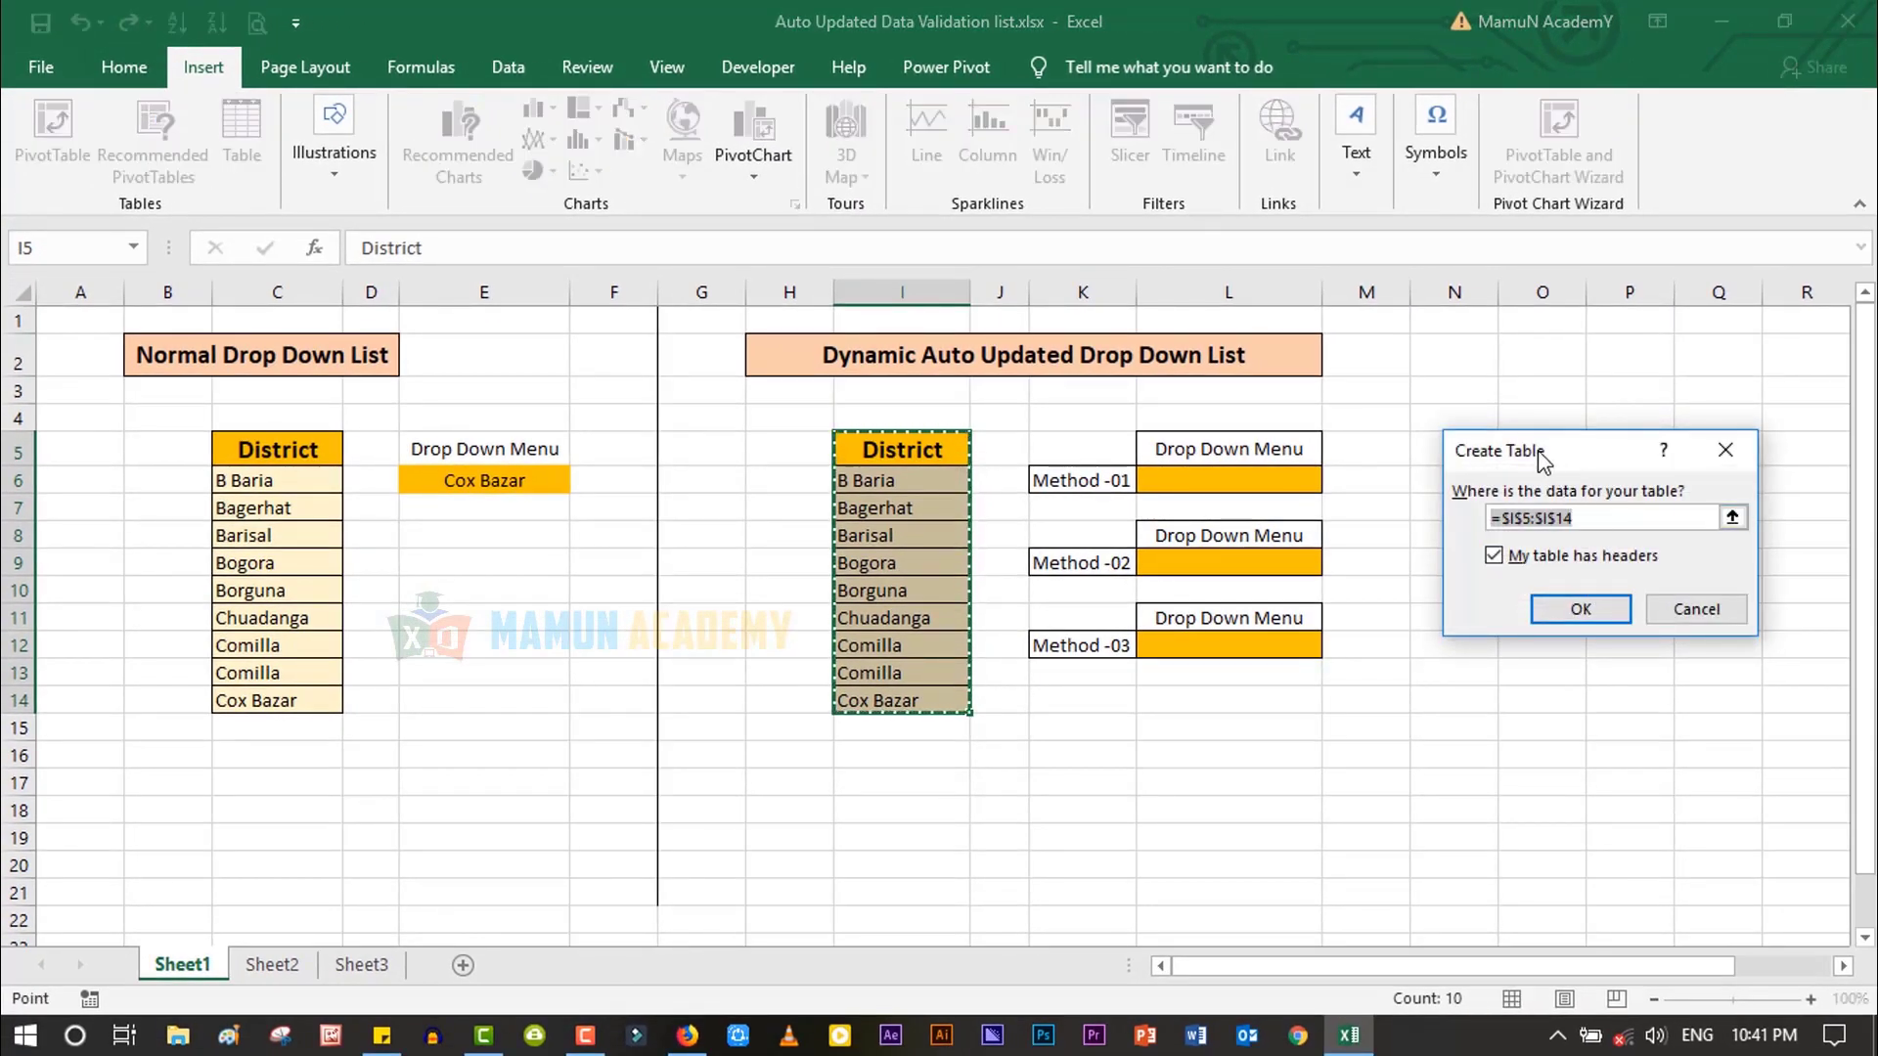
left_click_drag(1551, 459, 1180, 477)
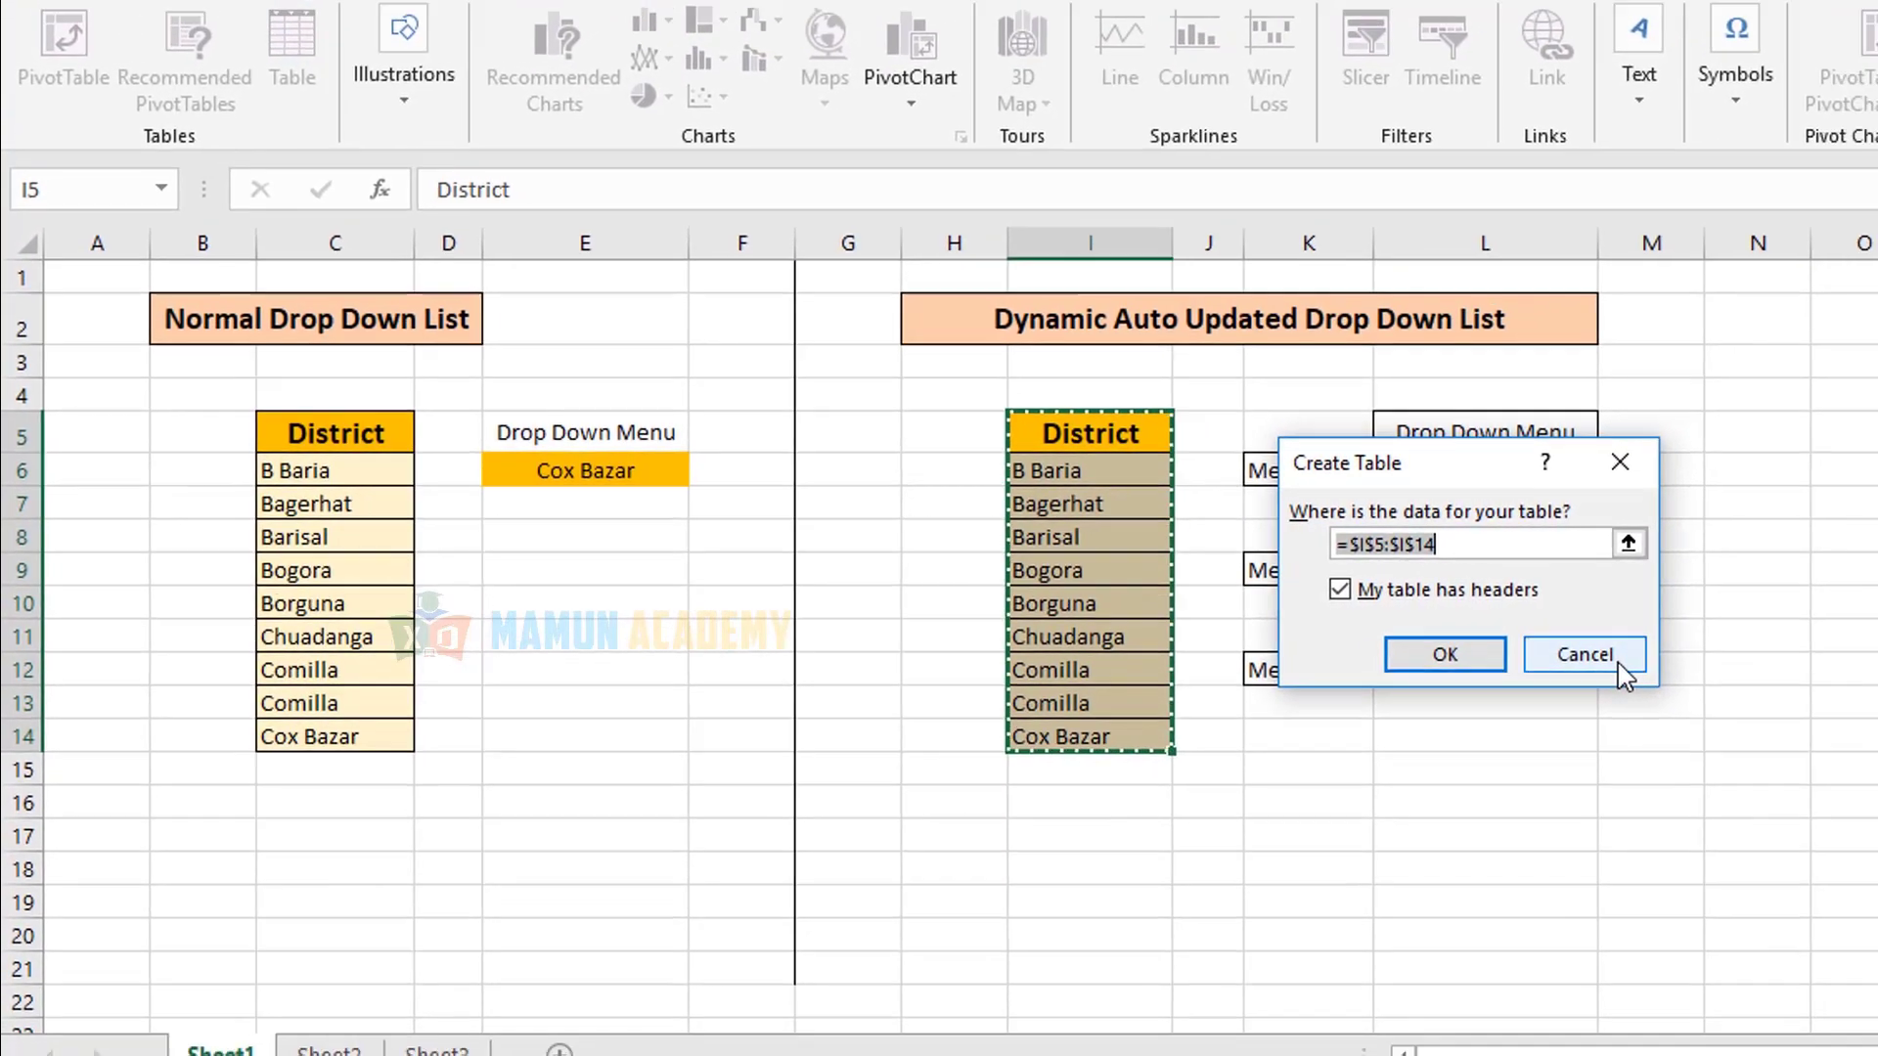
left_click(1583, 655)
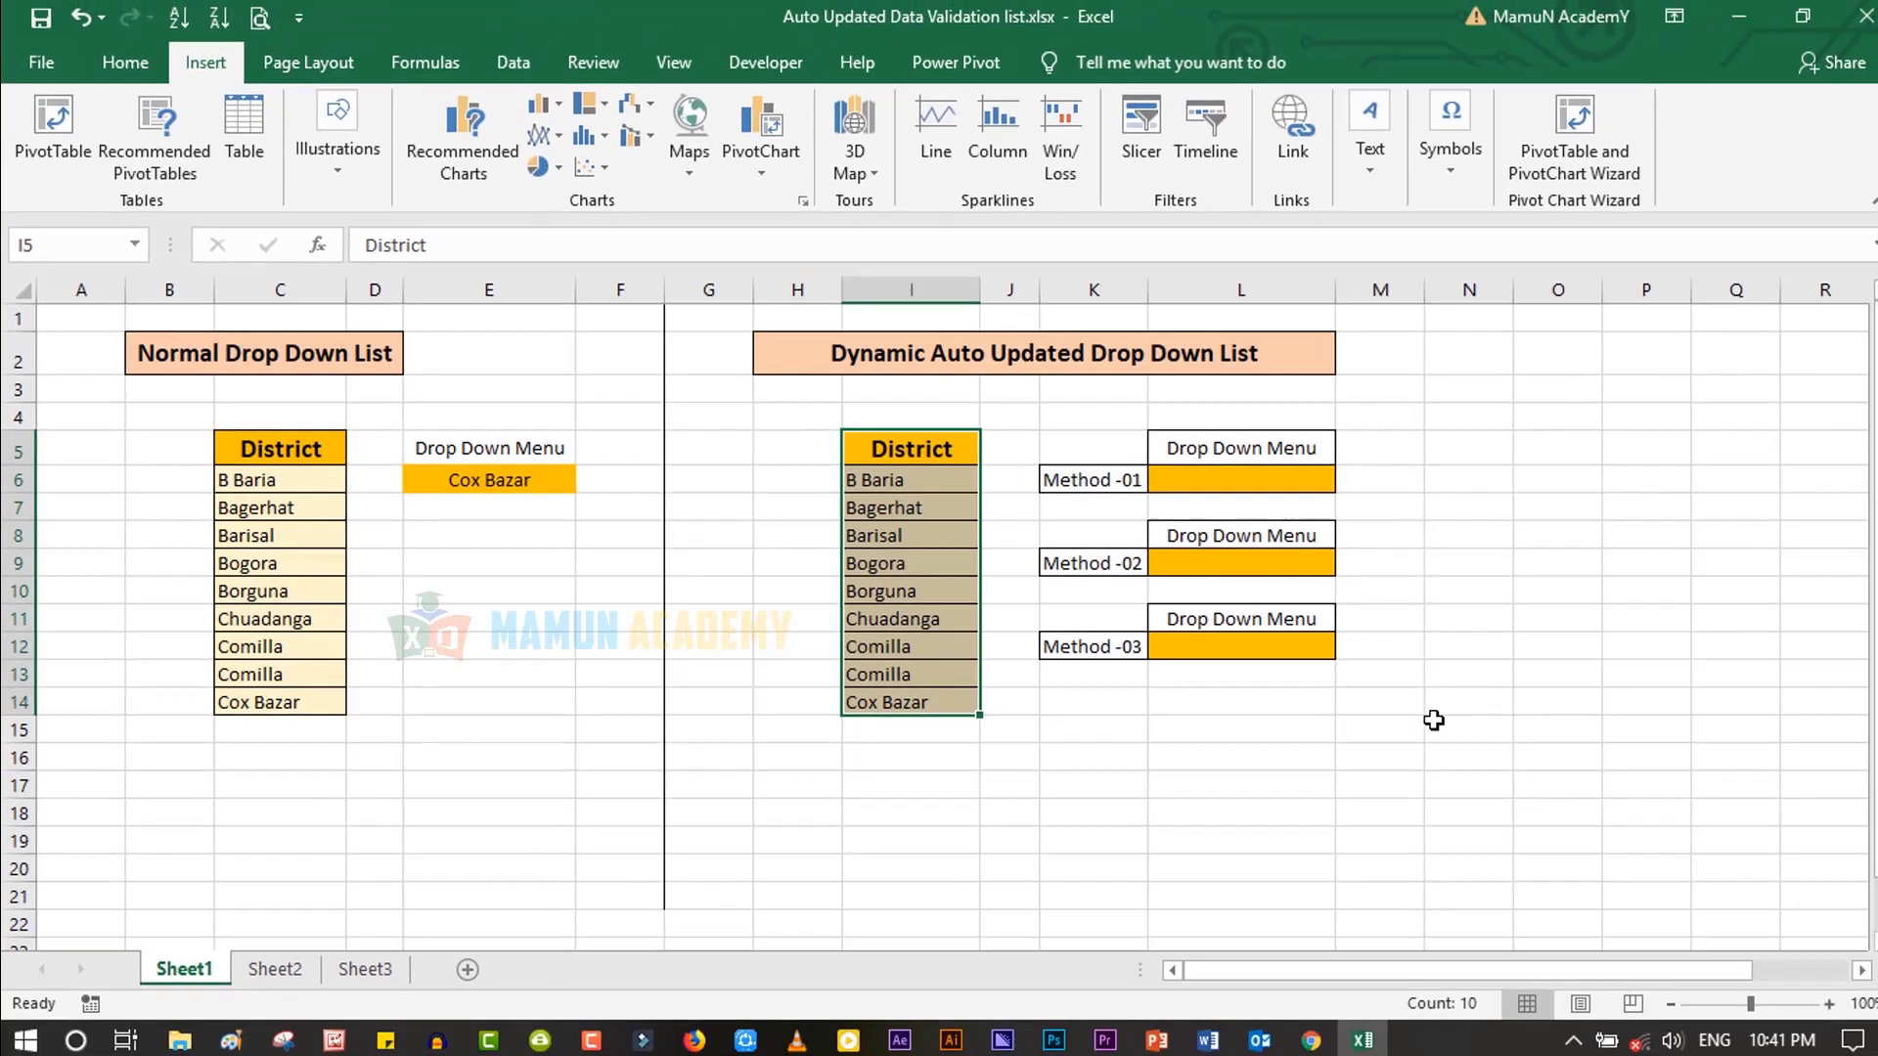
left_click_drag(936, 437, 932, 690)
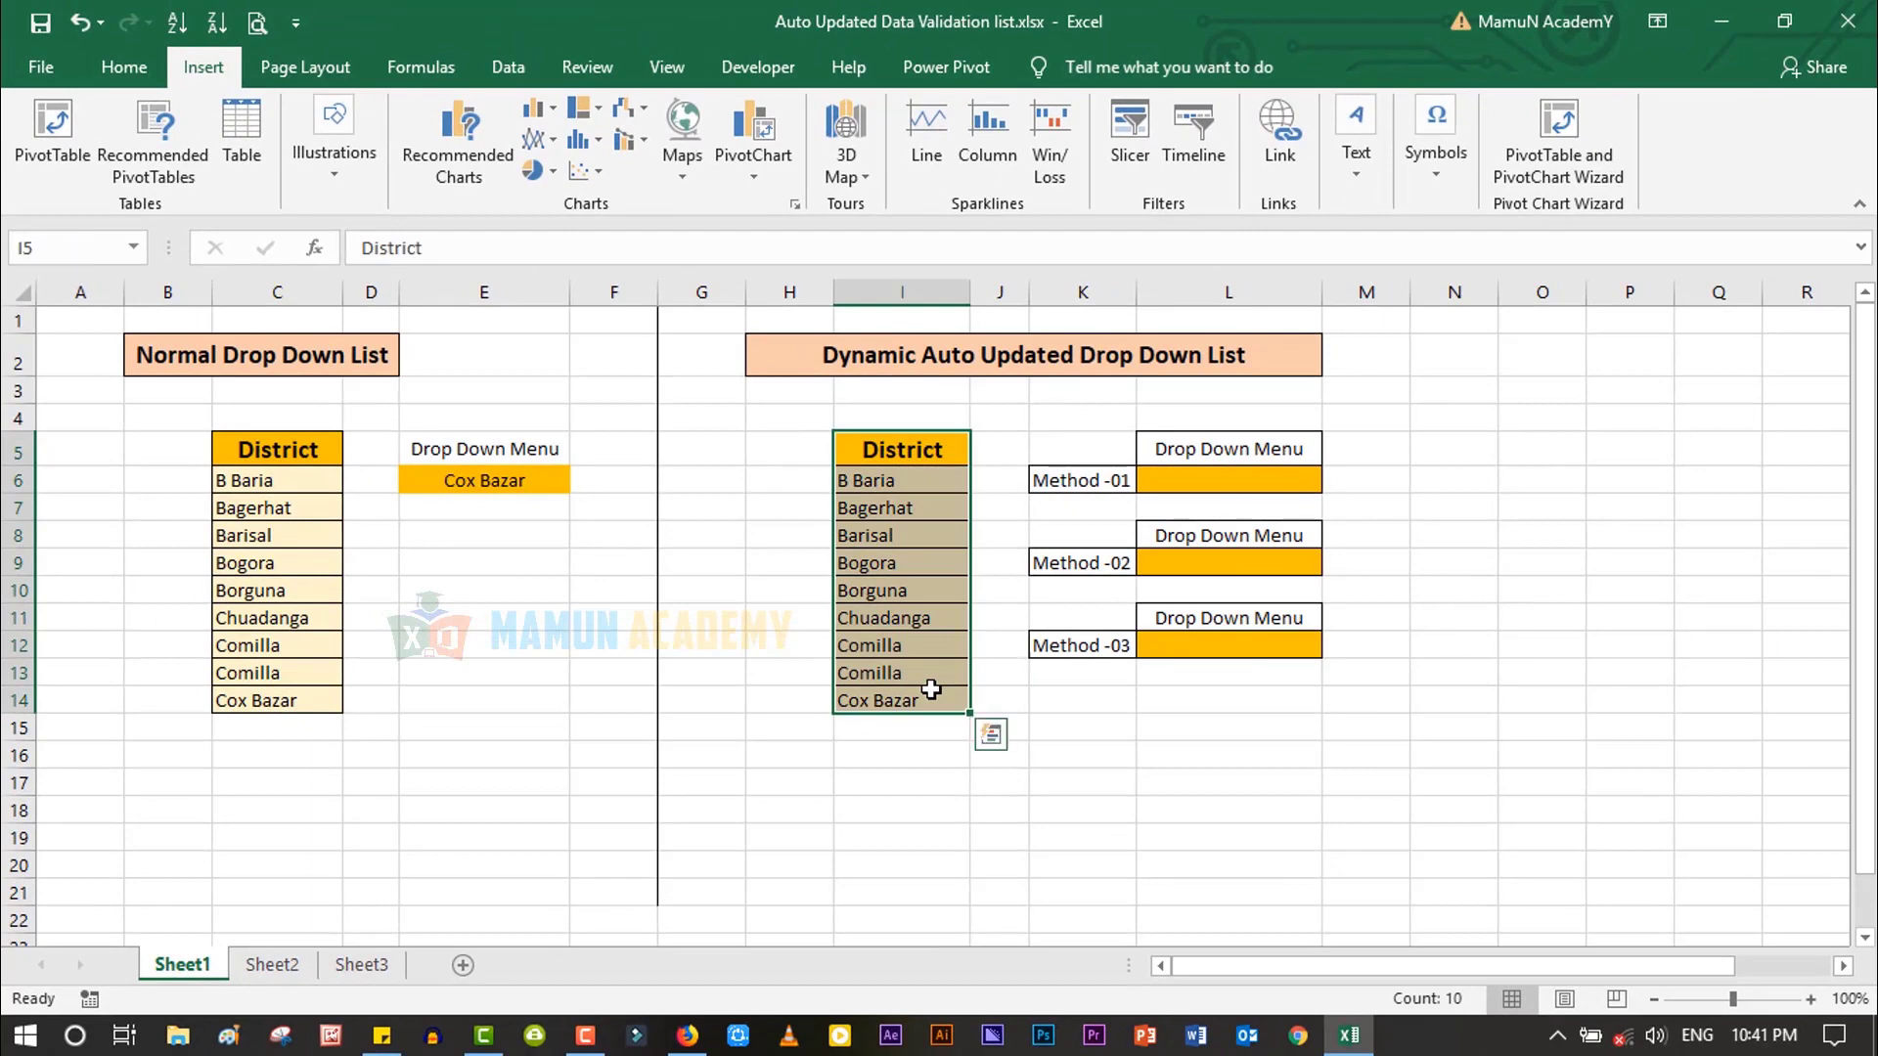
key("ctrl+t")
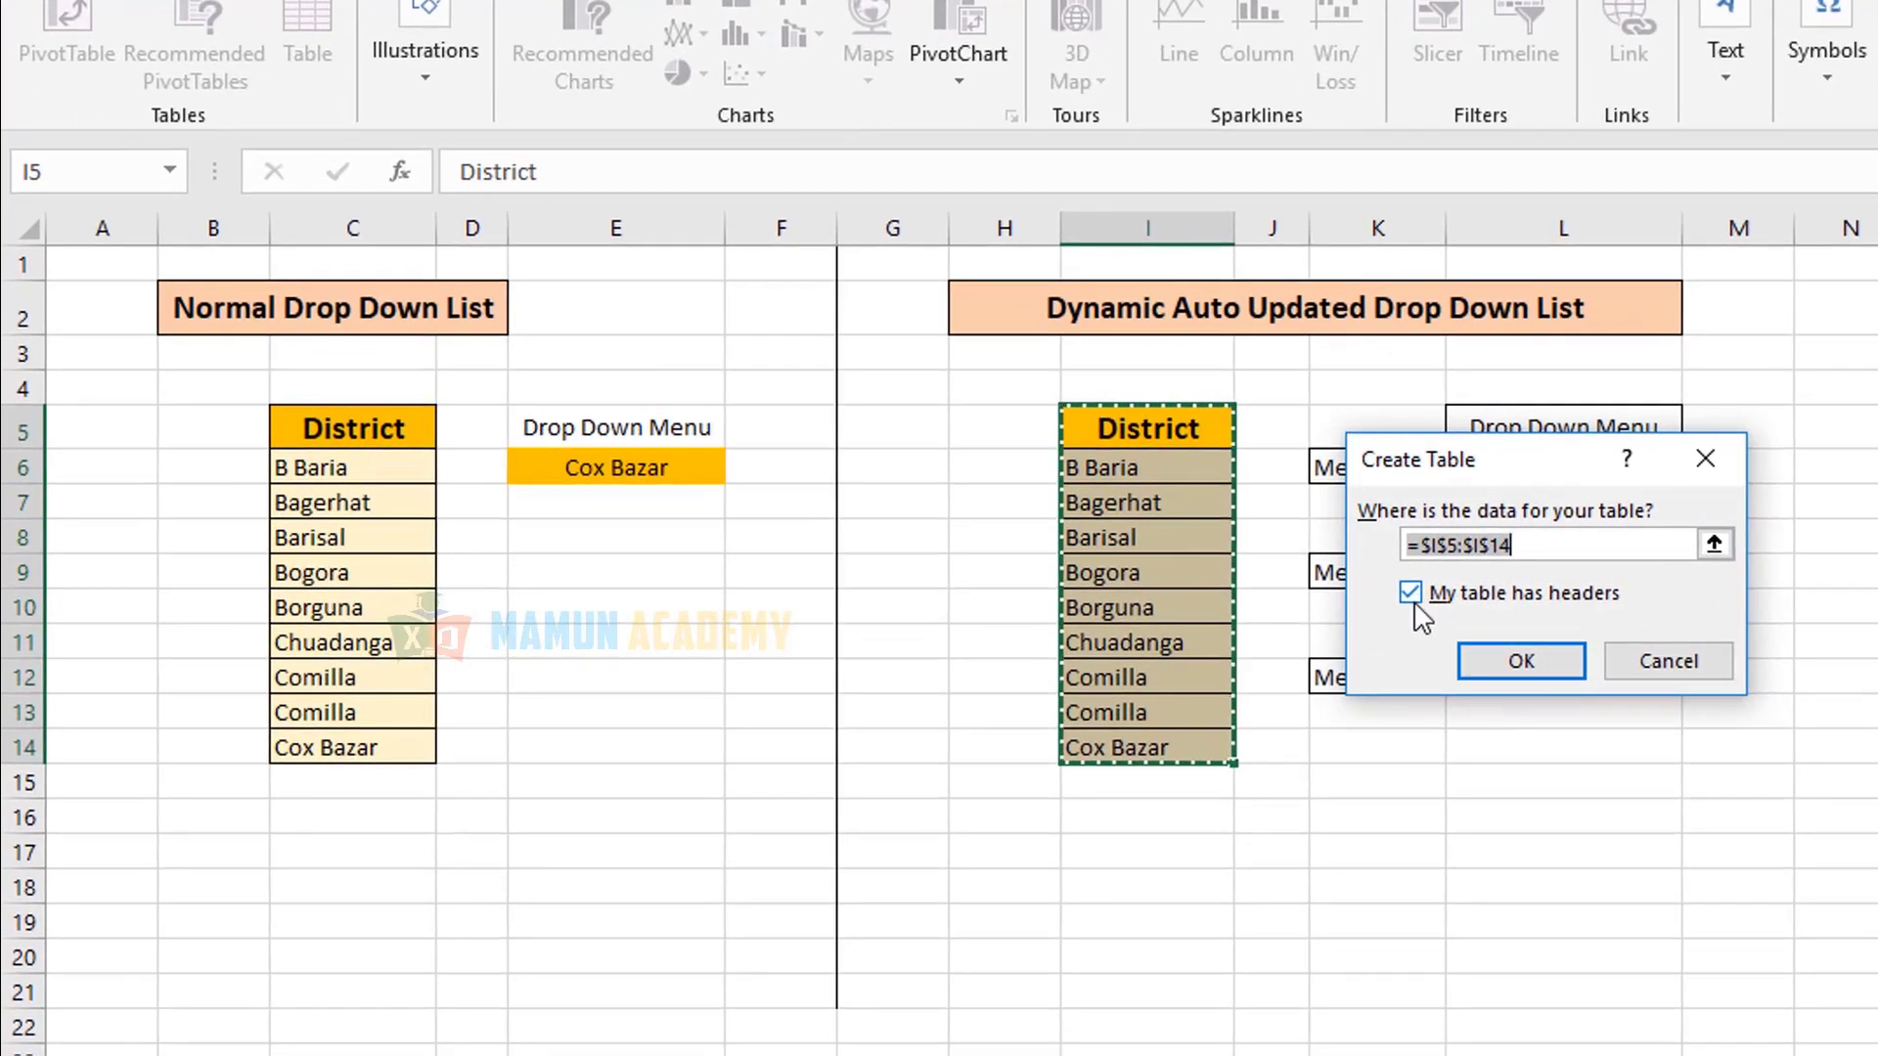
left_click(1206, 584)
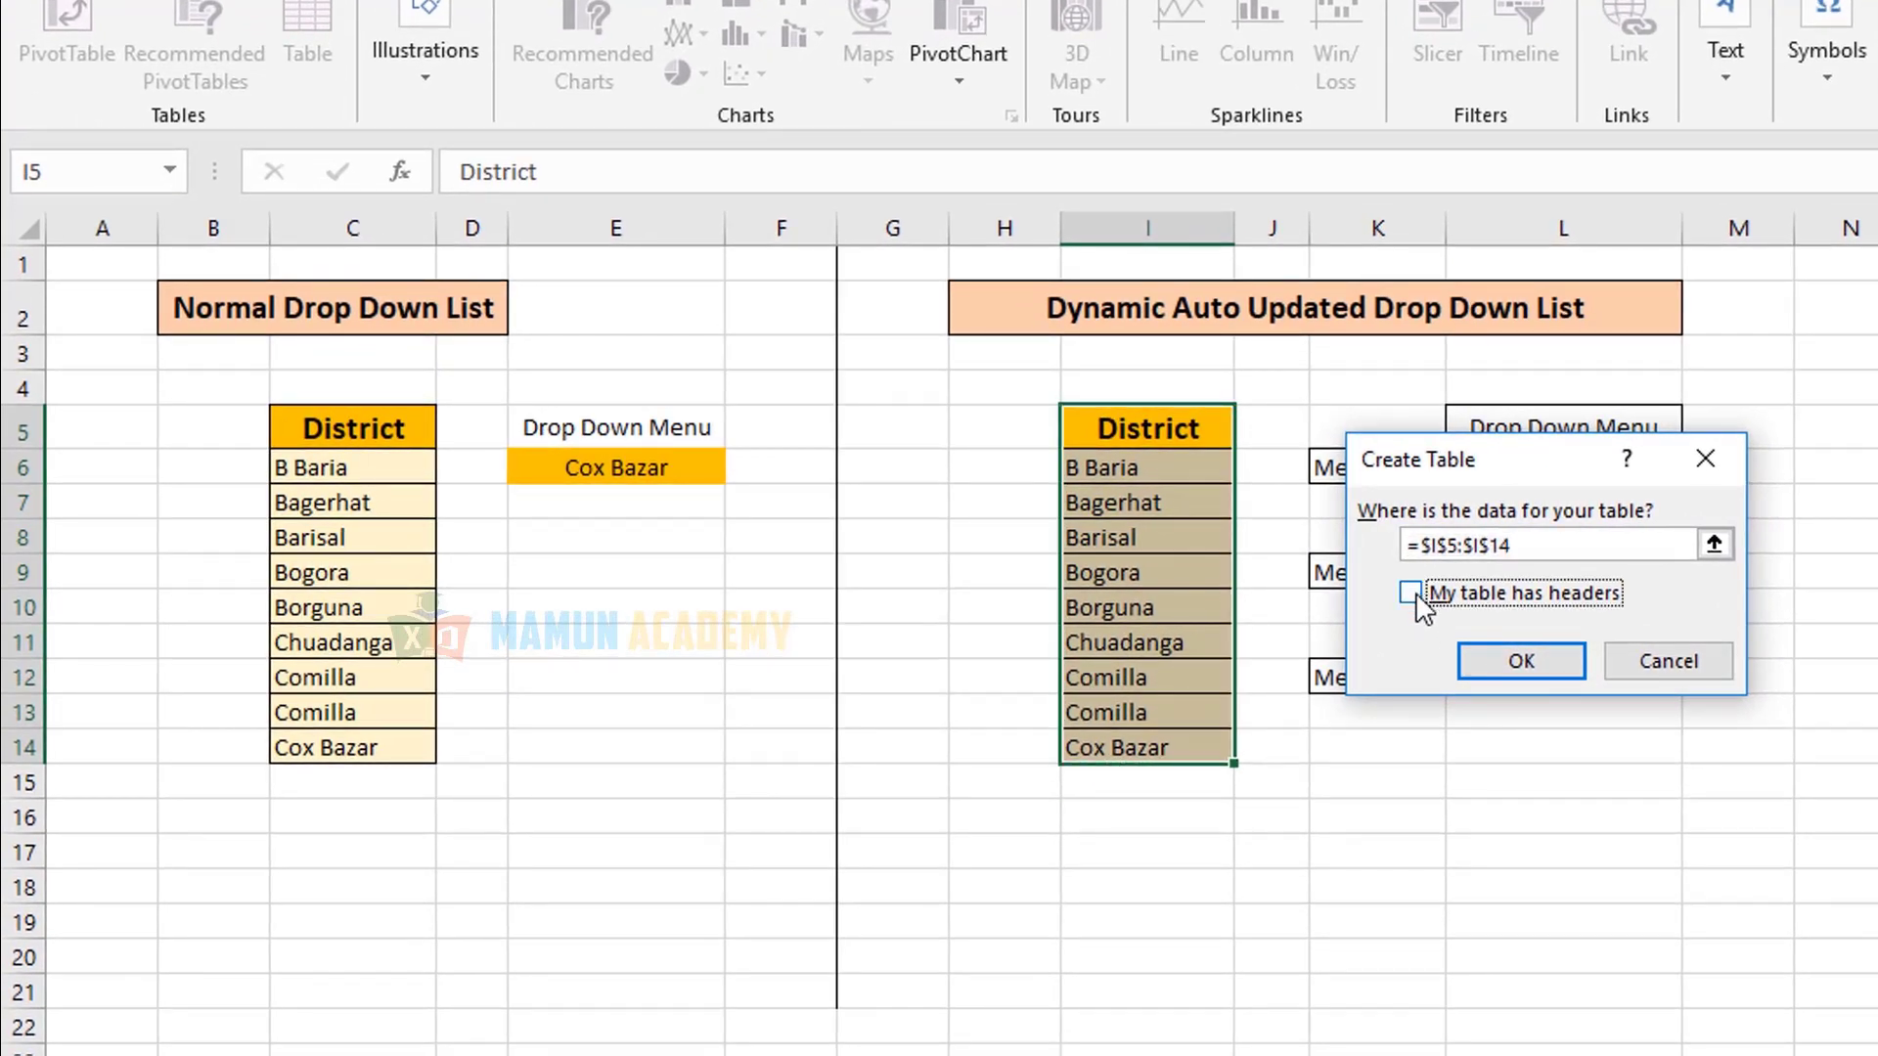
left_click(1418, 601)
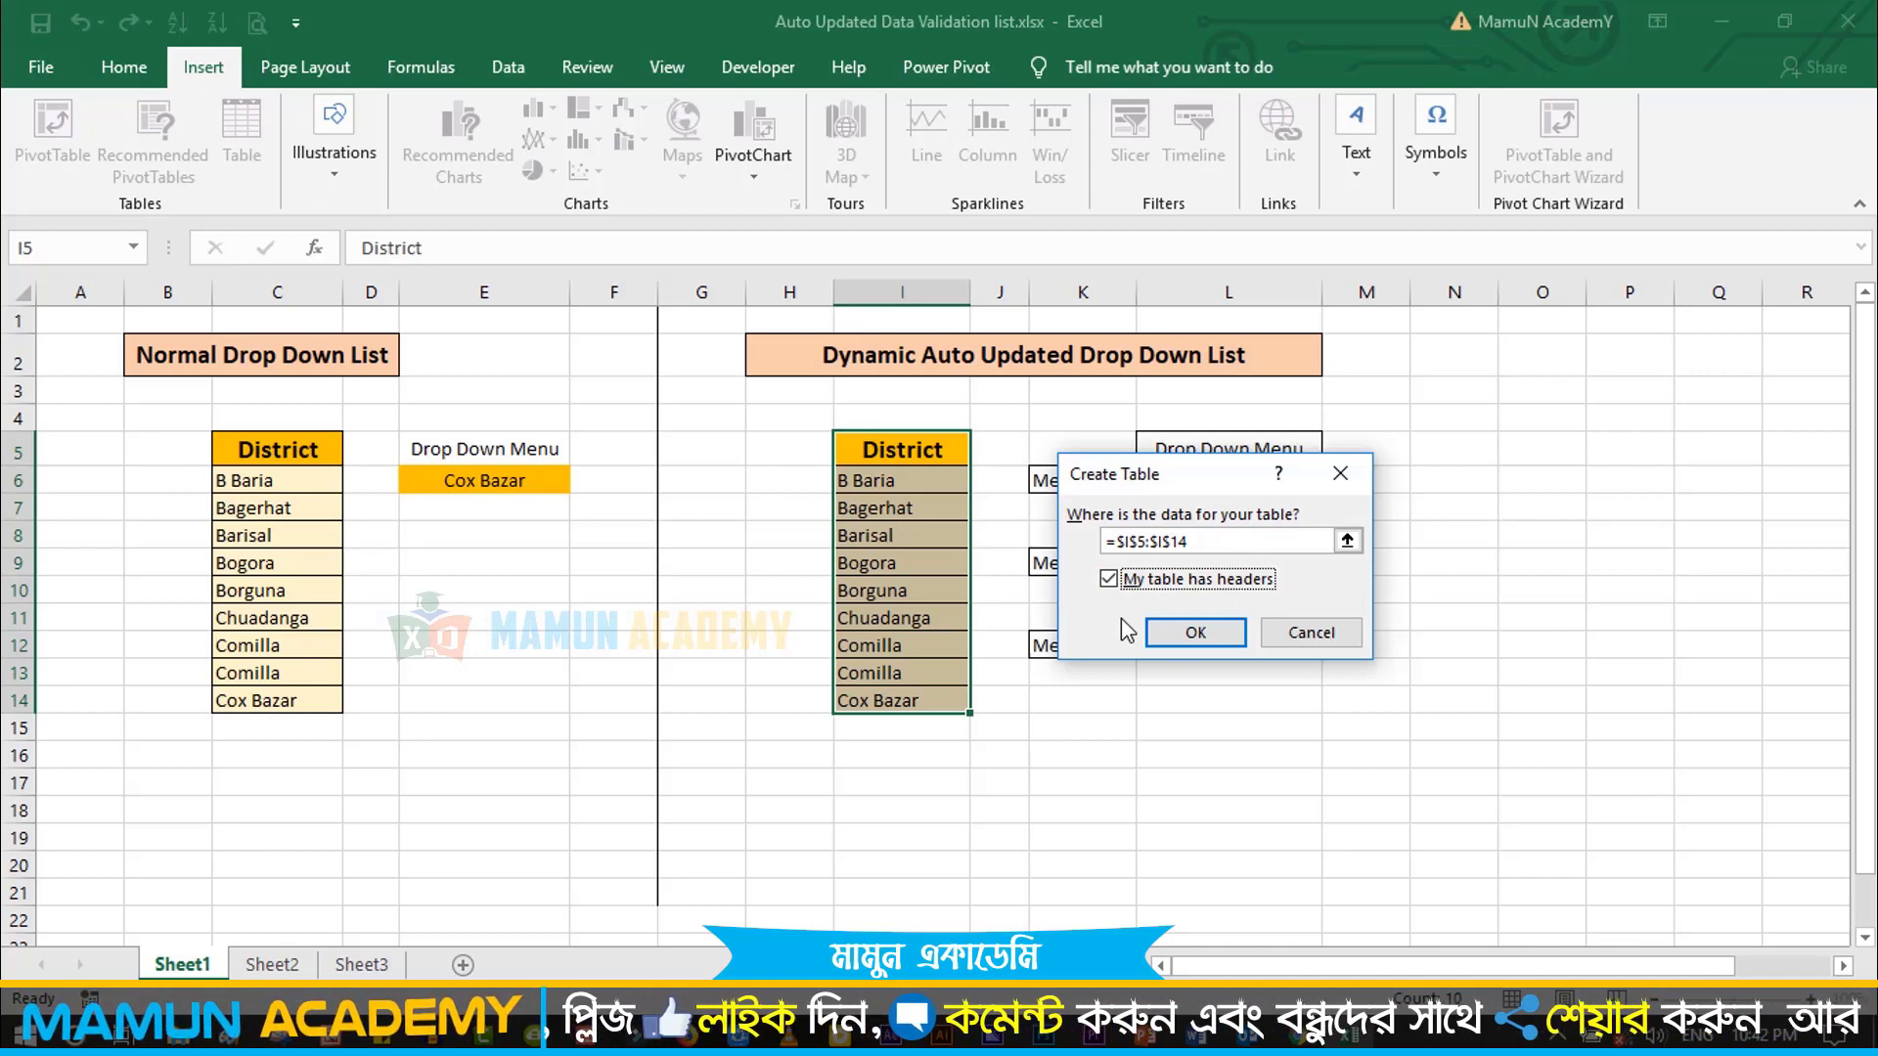
left_click(1212, 637)
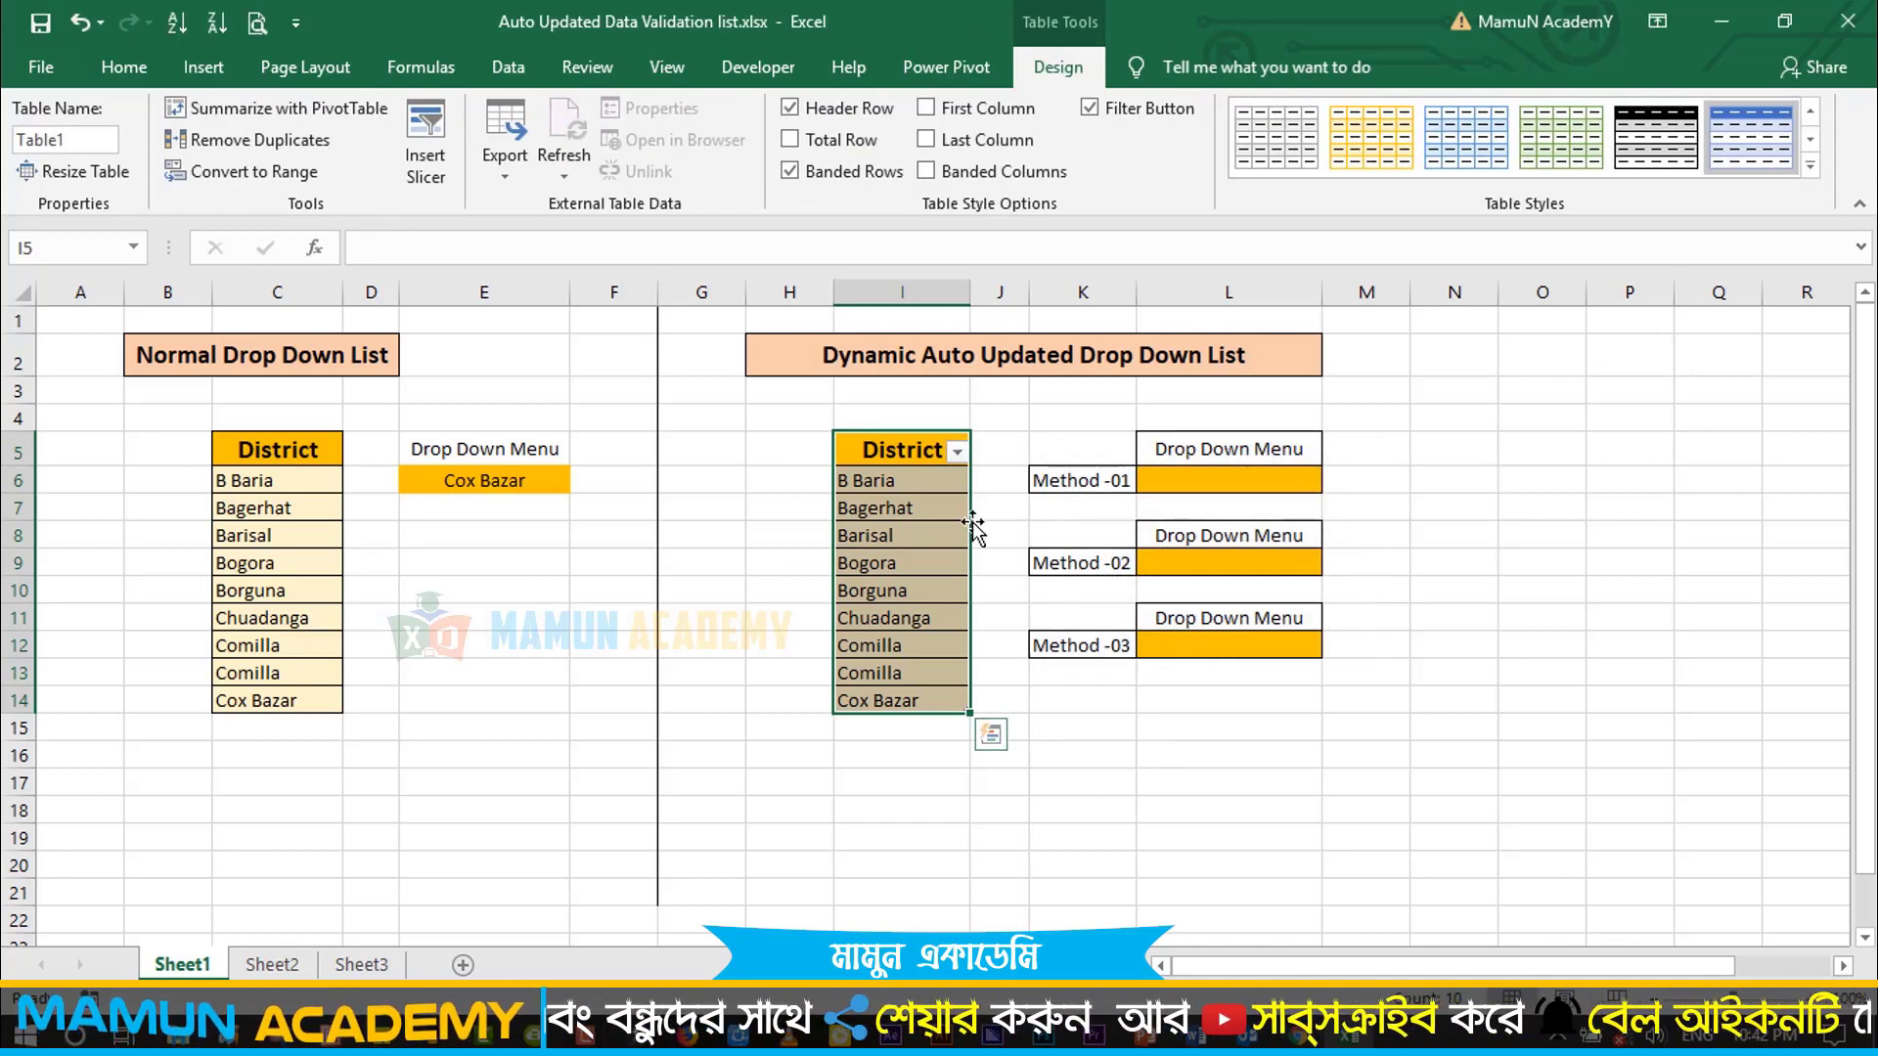
left_click(1285, 810)
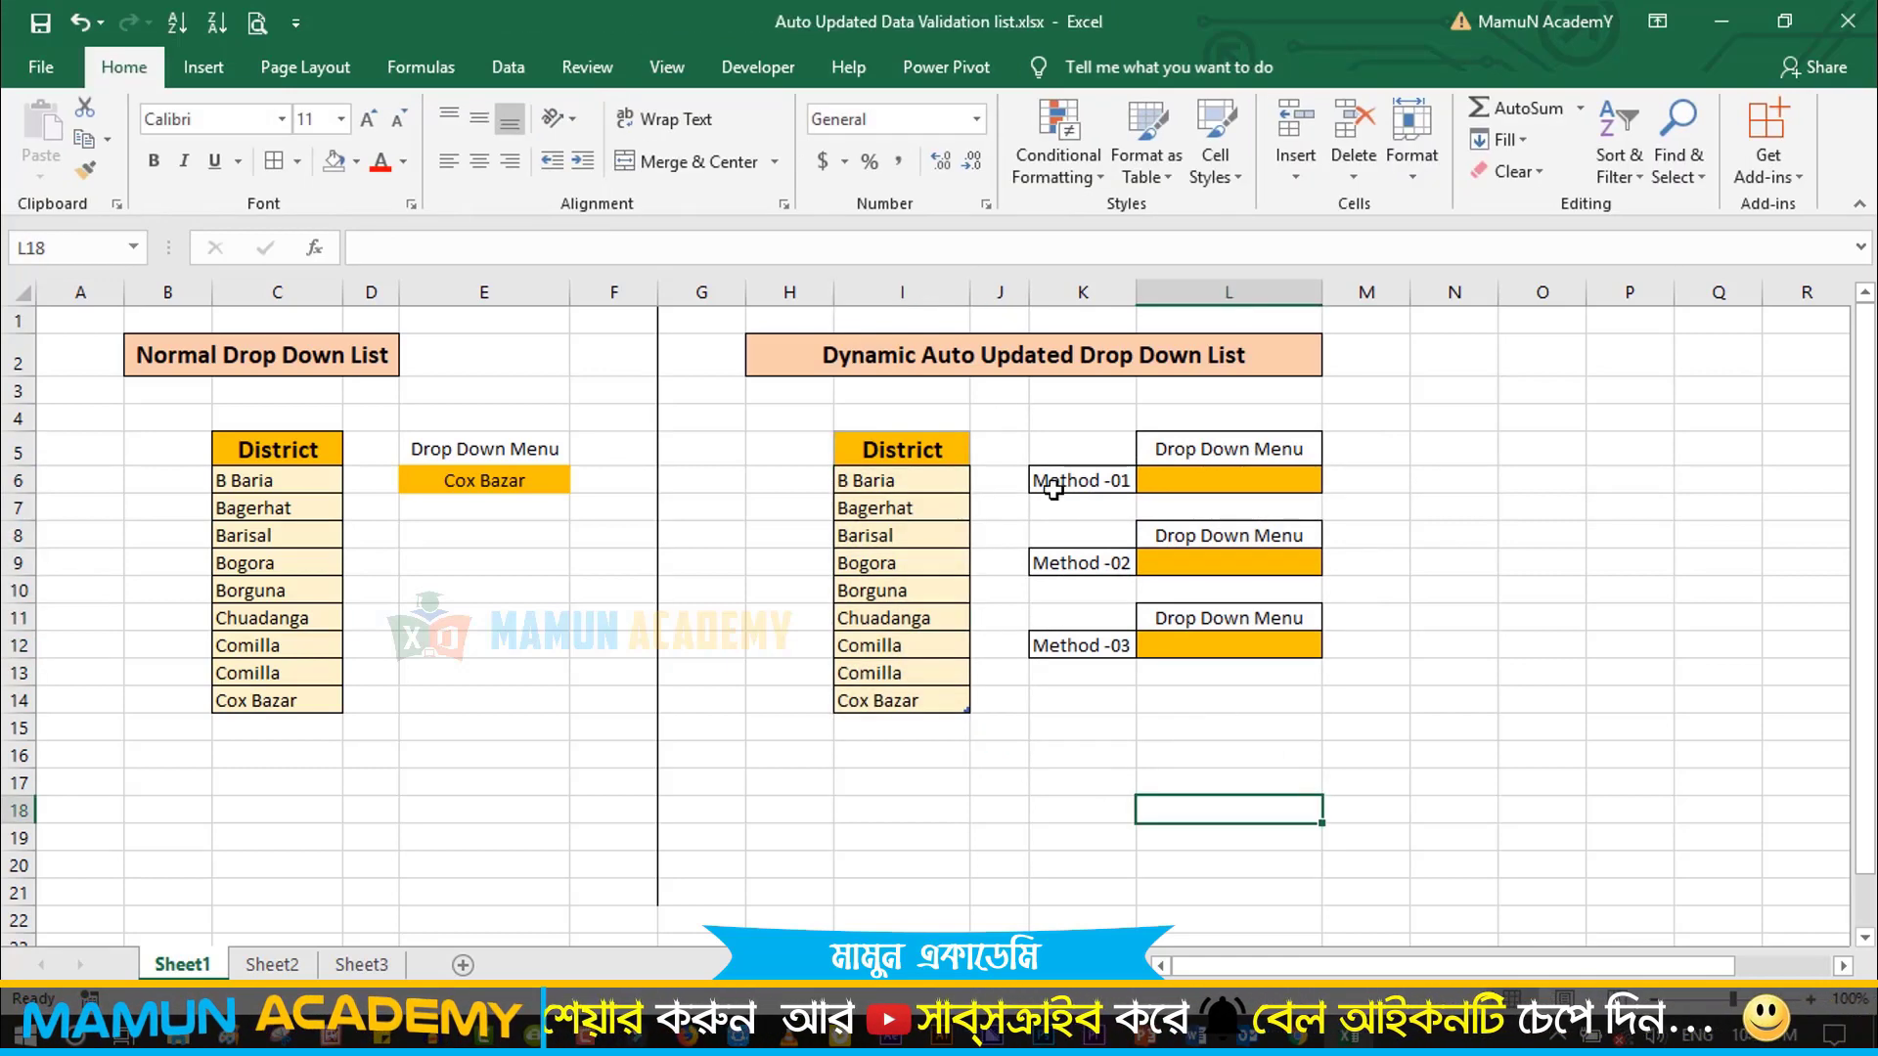
- Give L6 a List data validation sourced from the District entries I5:I14
left_click(1189, 490)
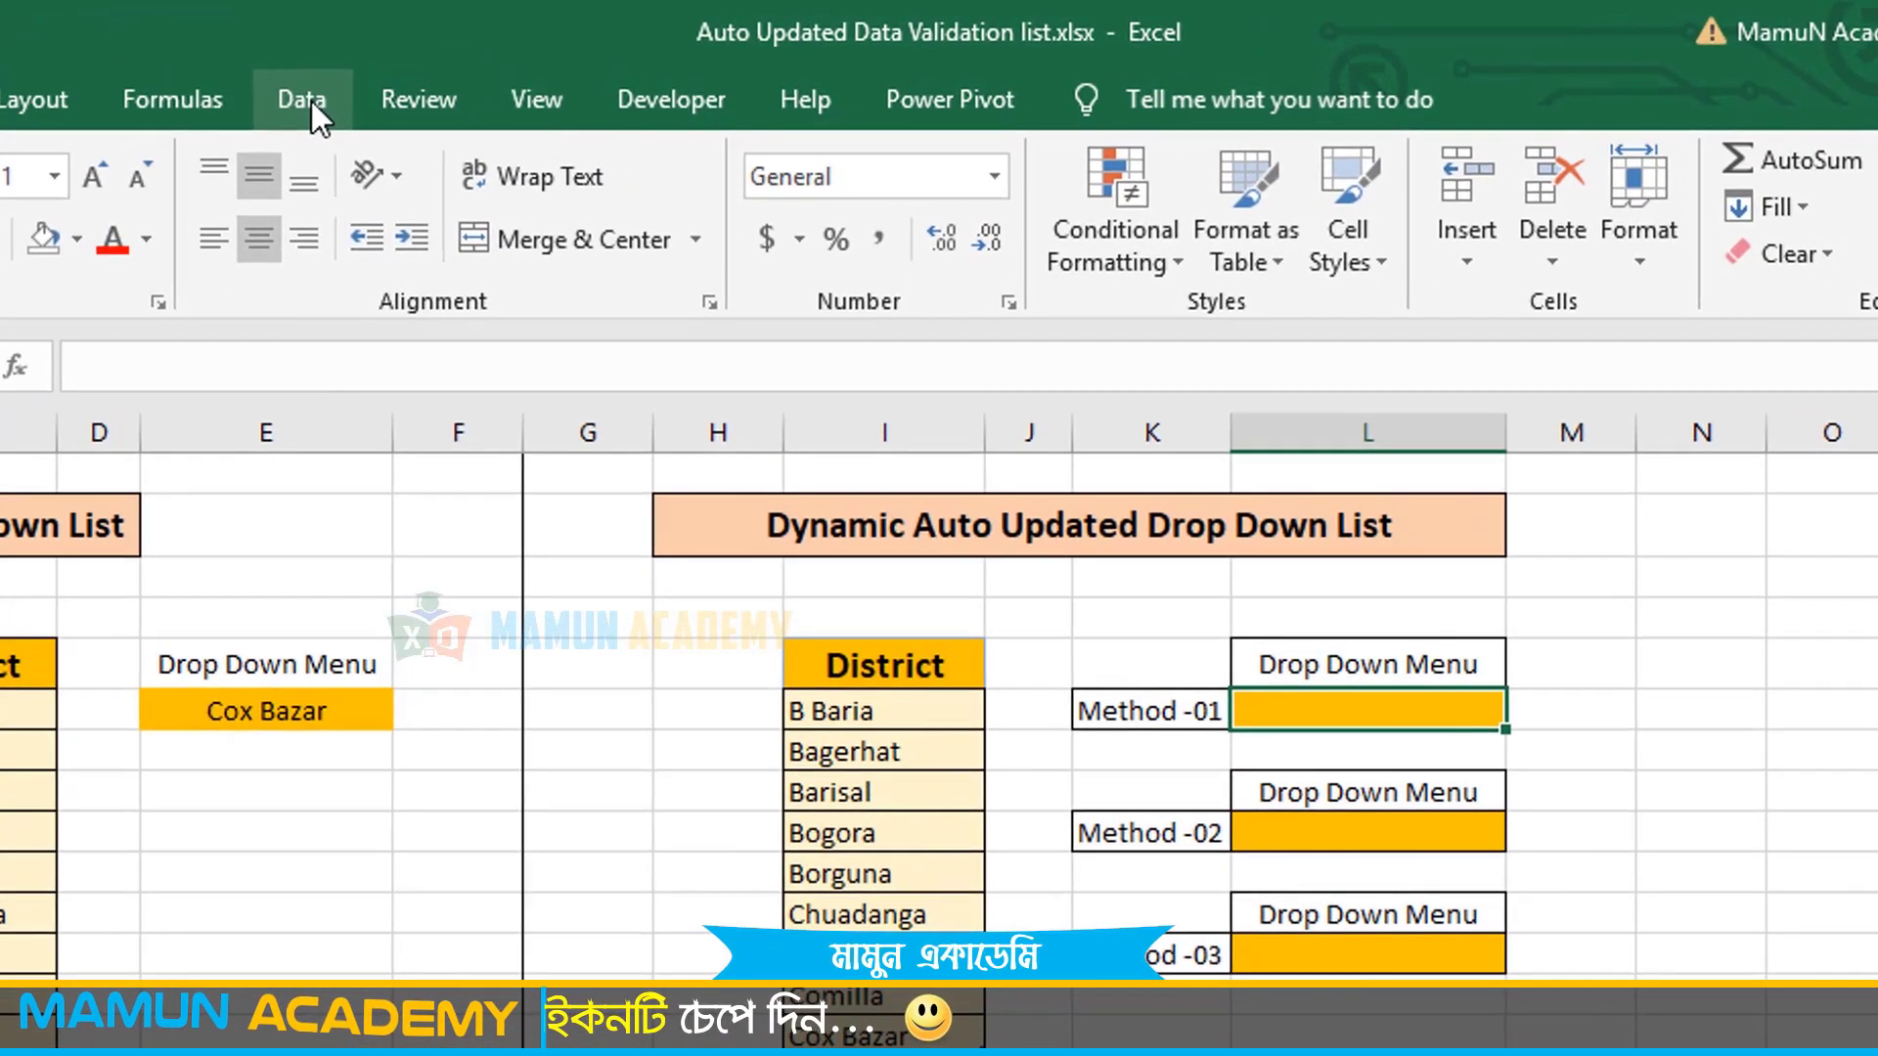
left_click(510, 68)
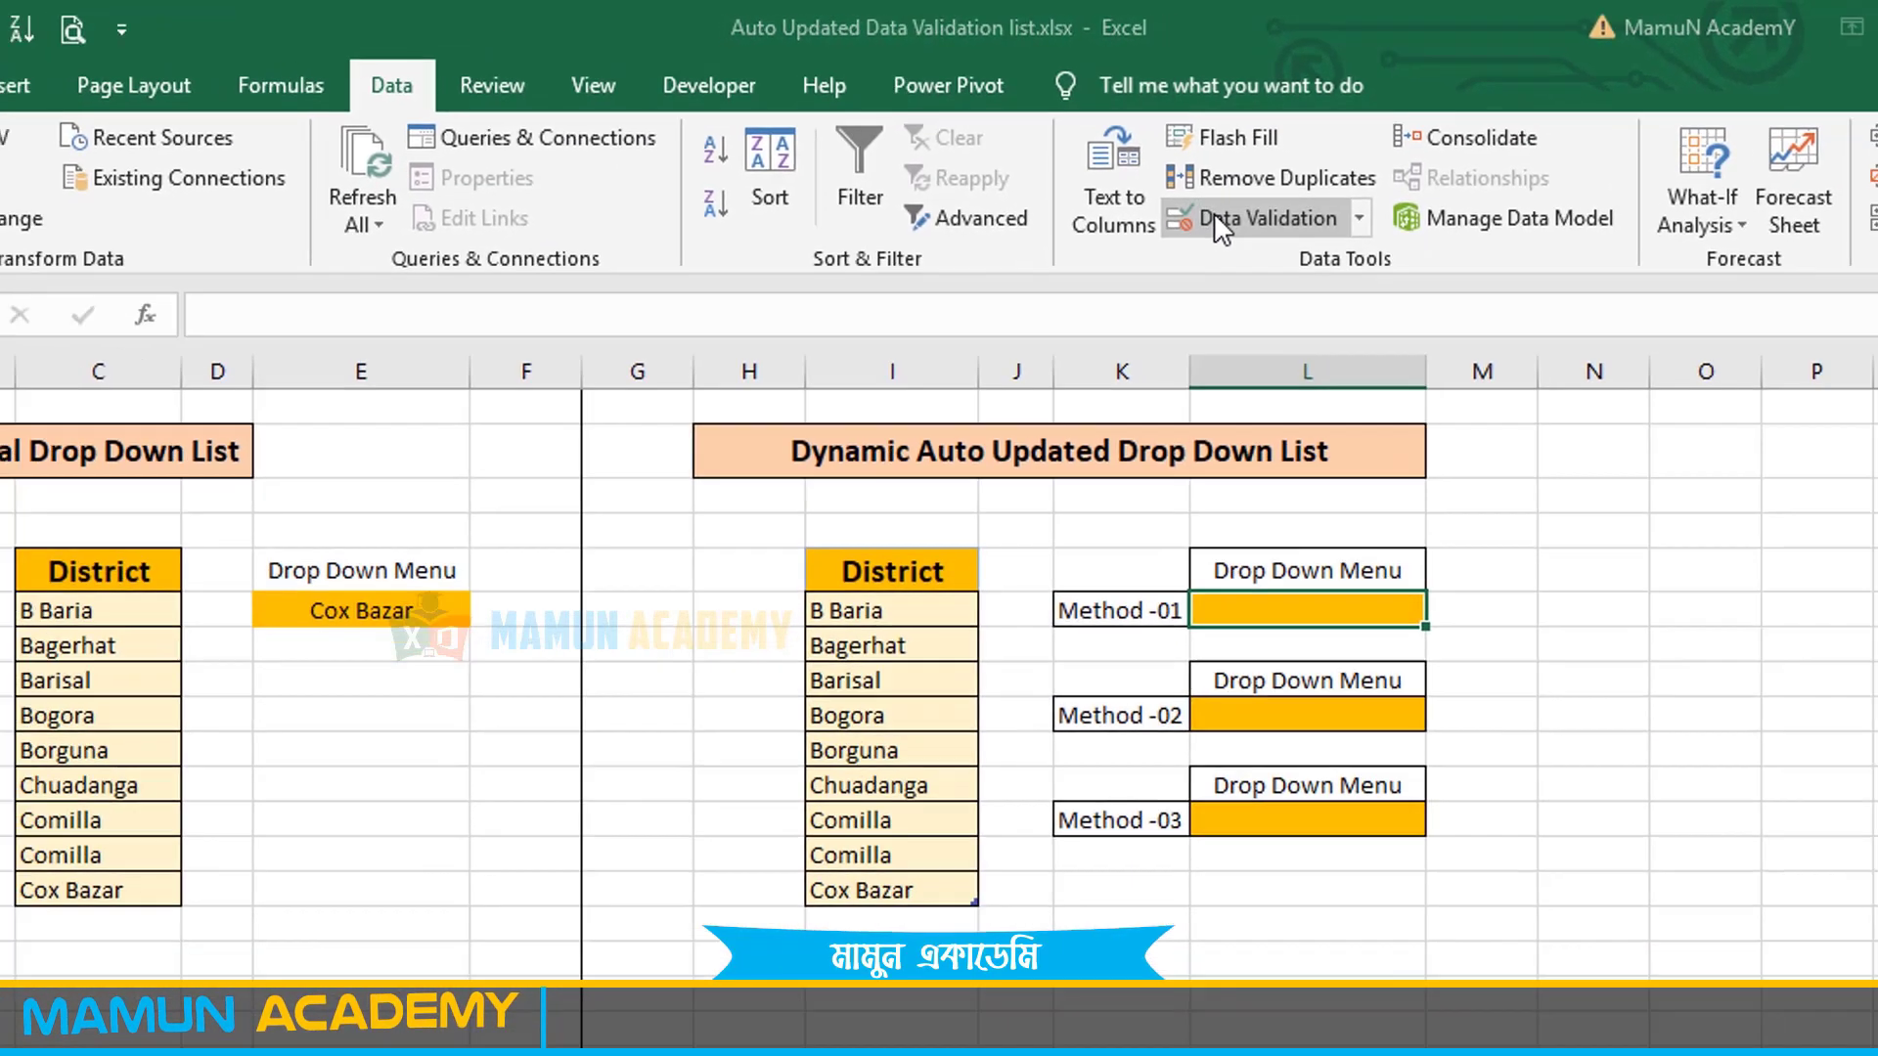
left_click(1262, 253)
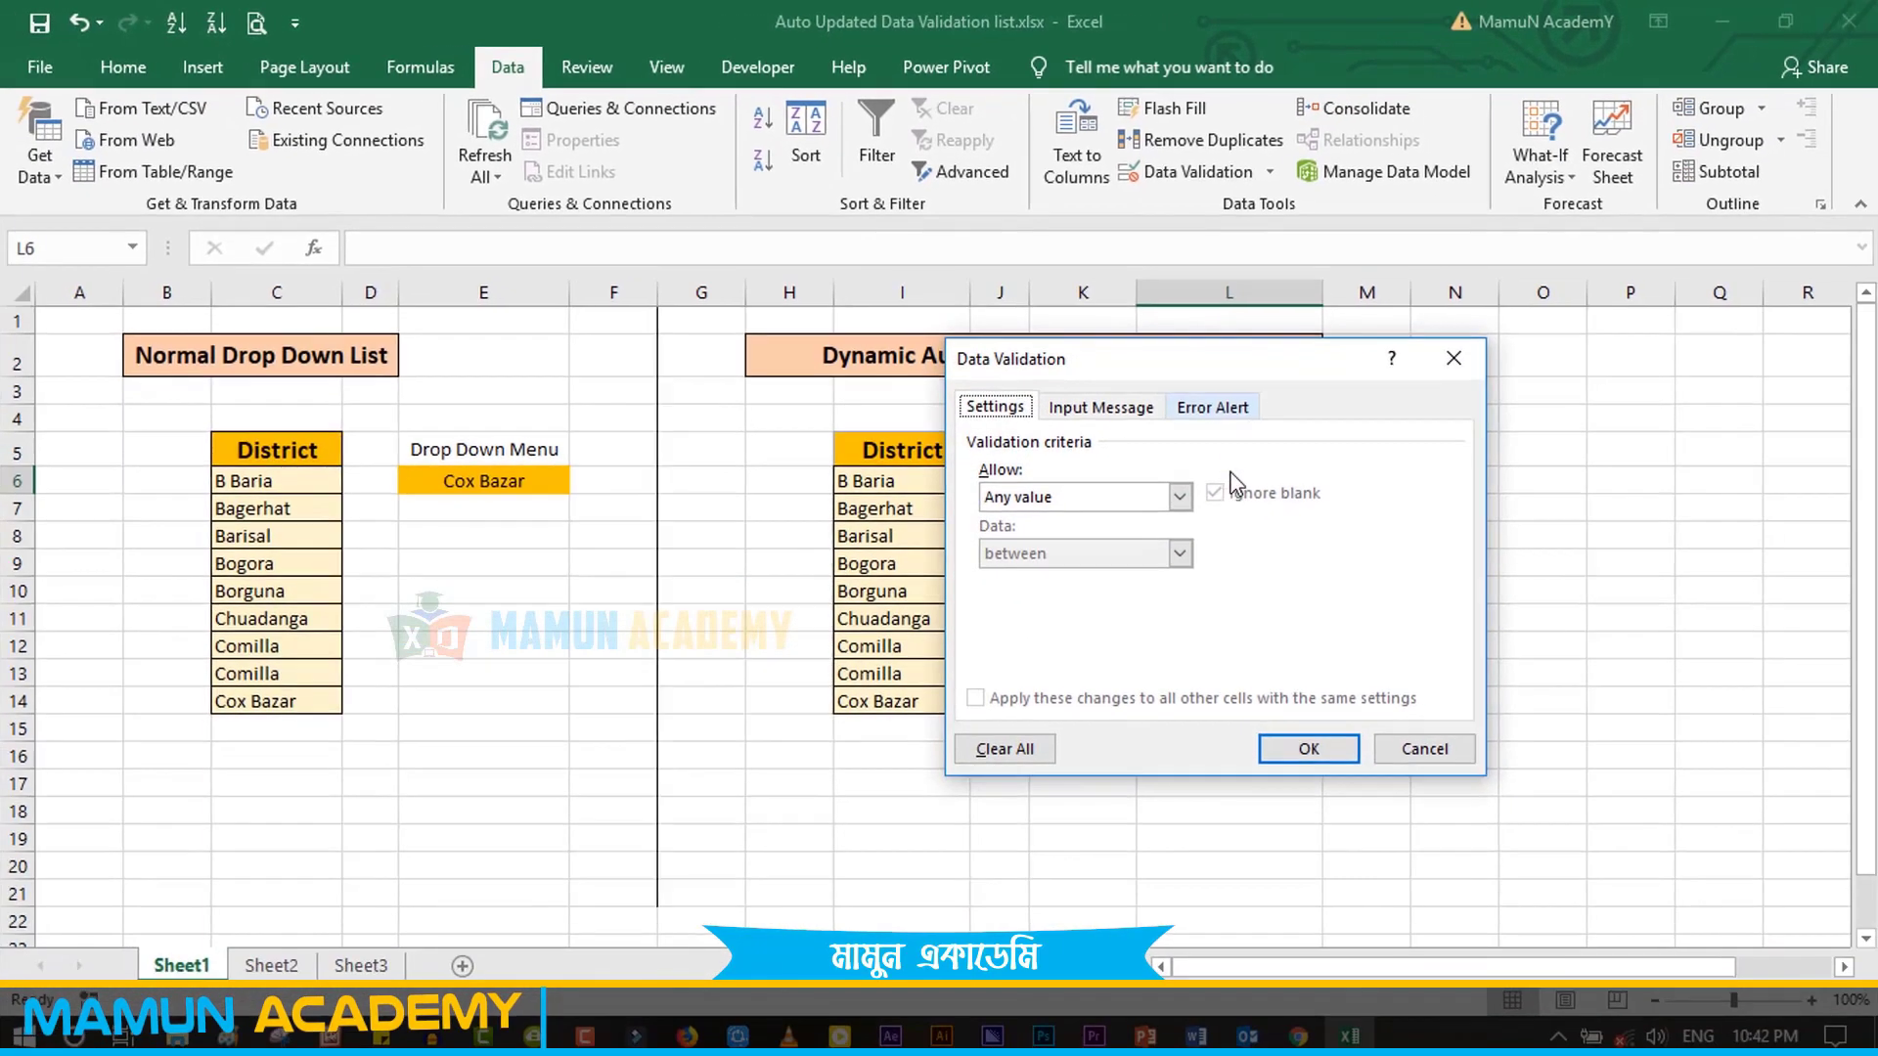
left_click(1096, 498)
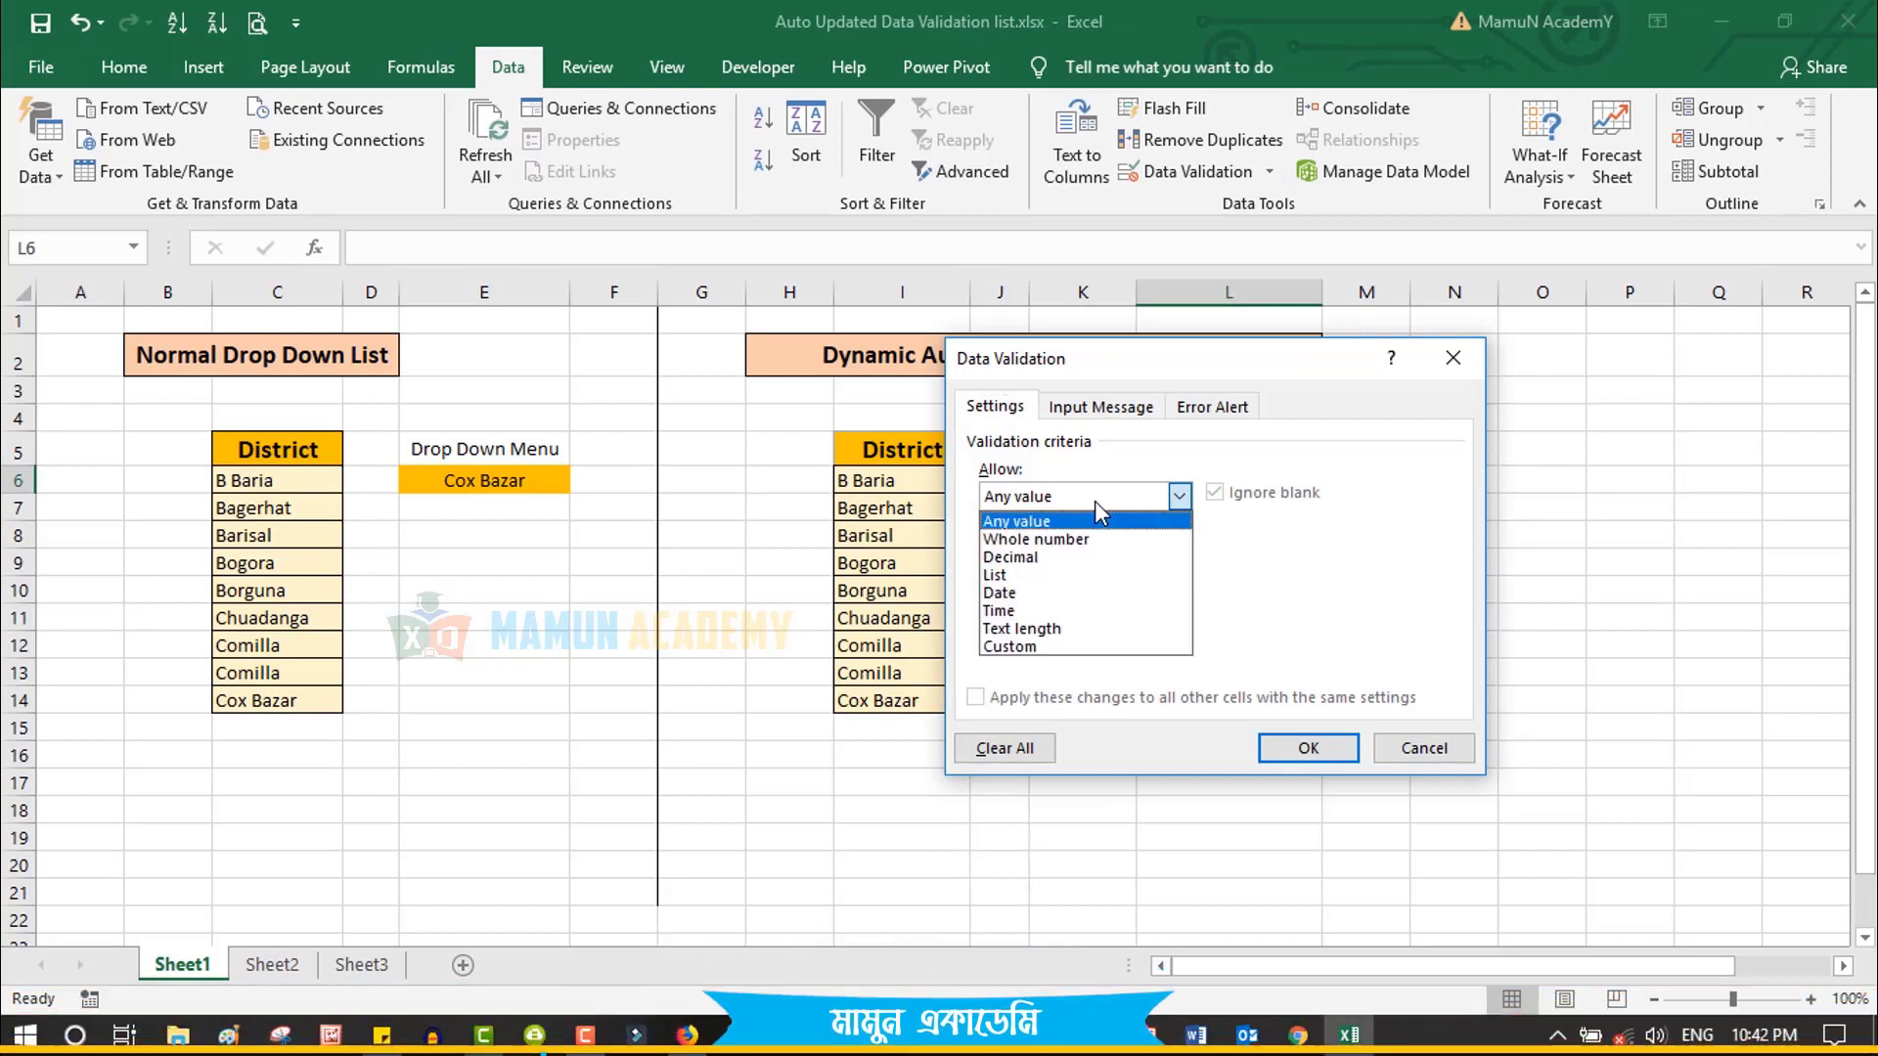
left_click(1057, 577)
left_click(1066, 609)
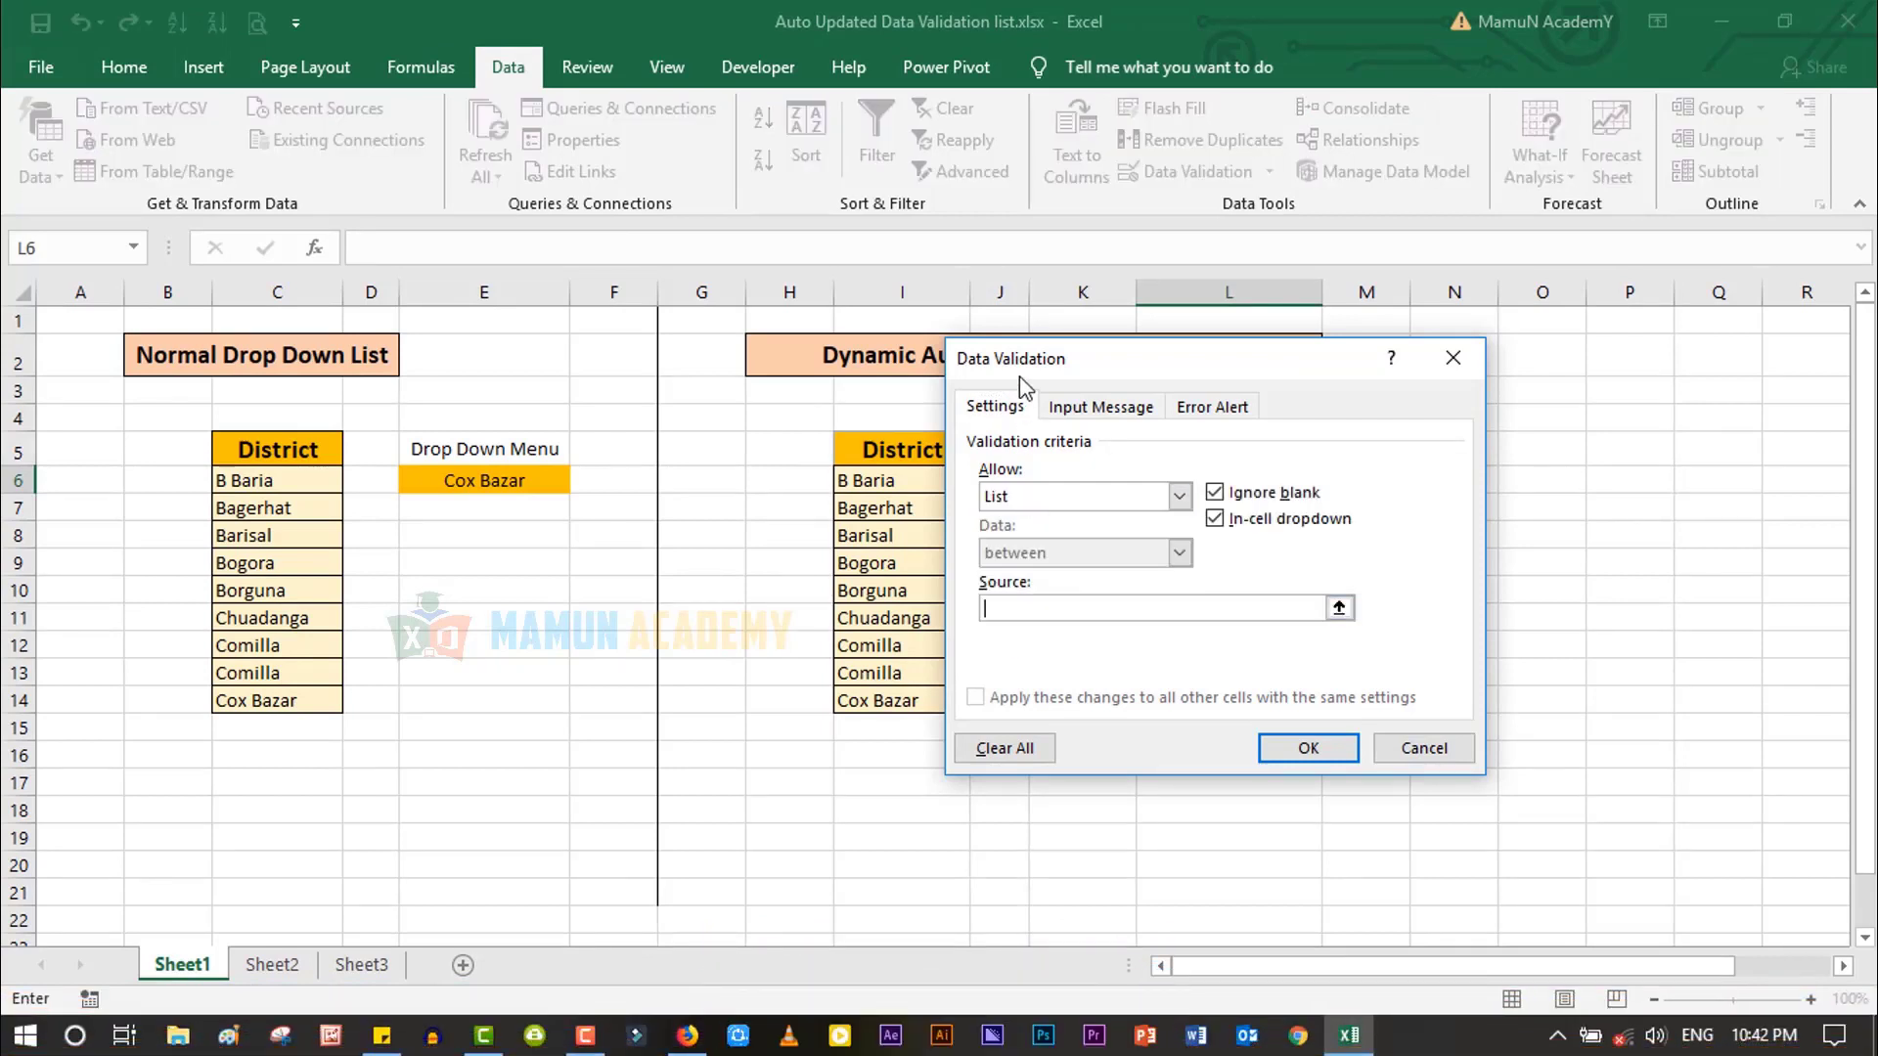
left_click_drag(1025, 367, 1418, 367)
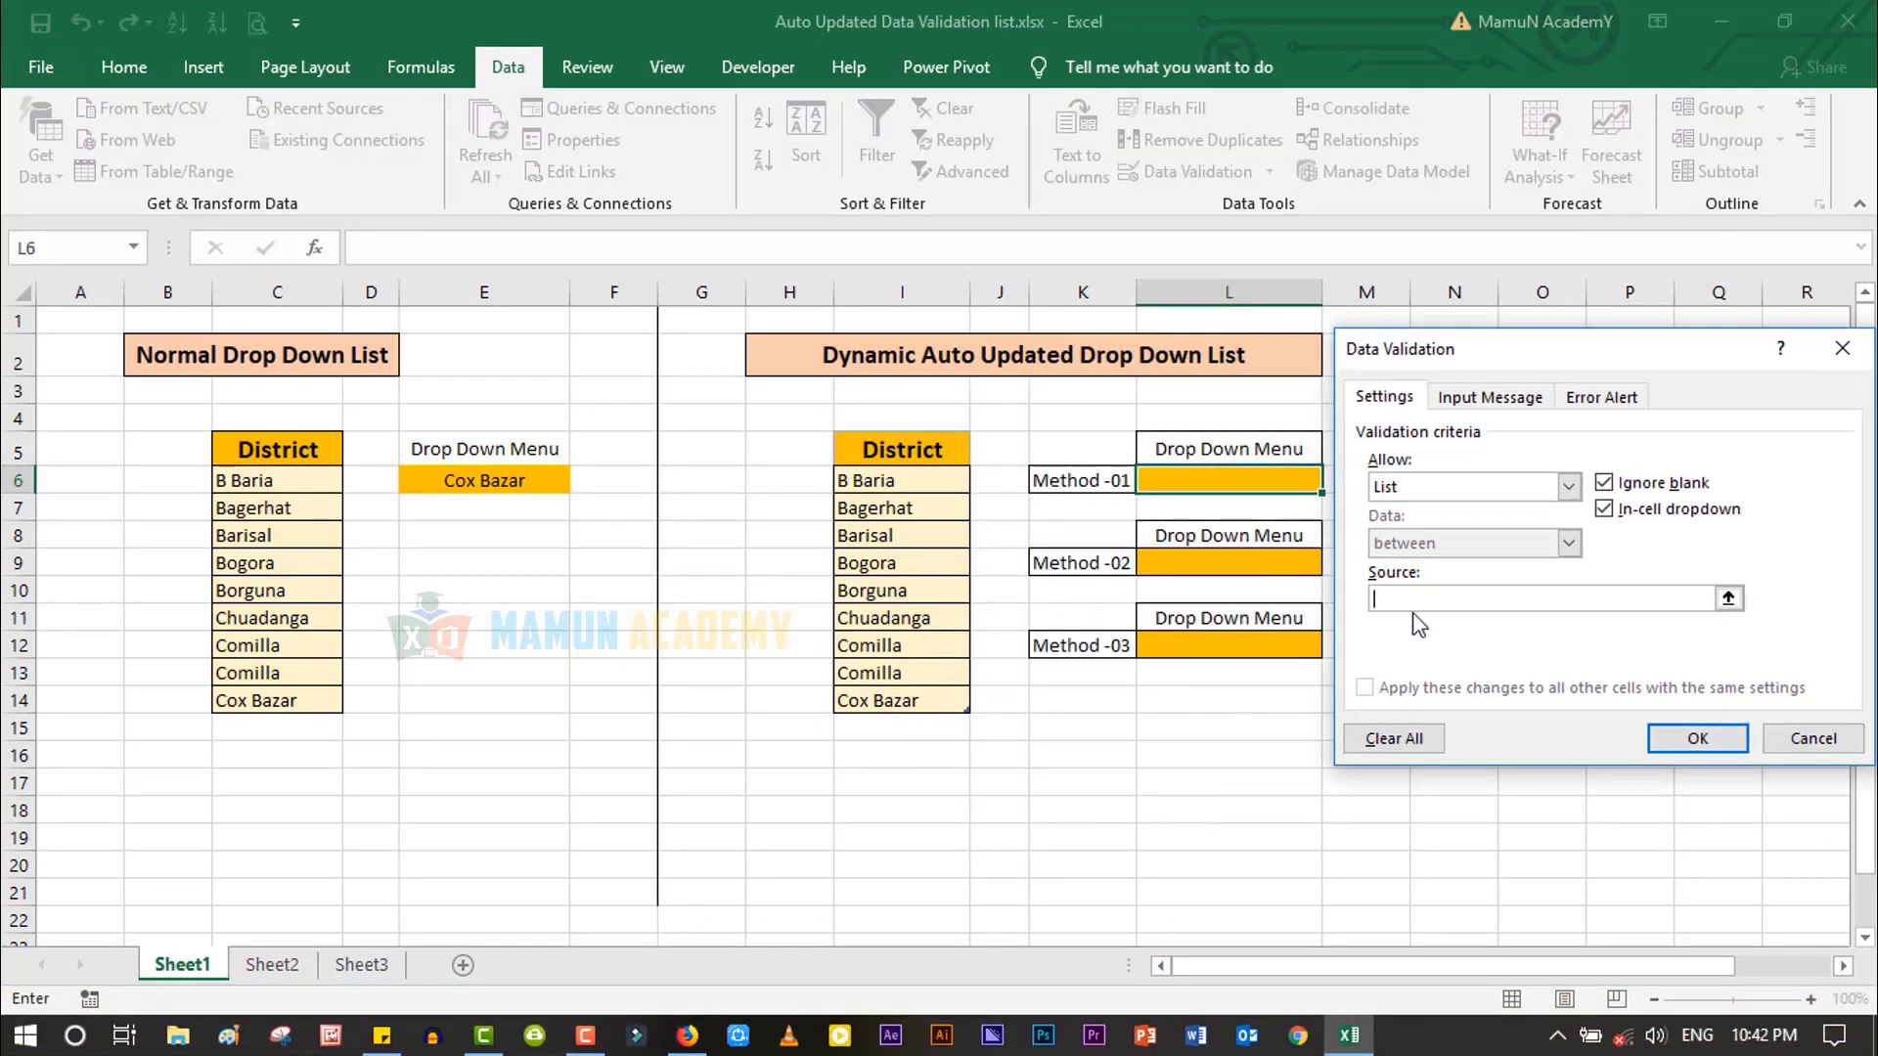
left_click_drag(938, 480, 931, 705)
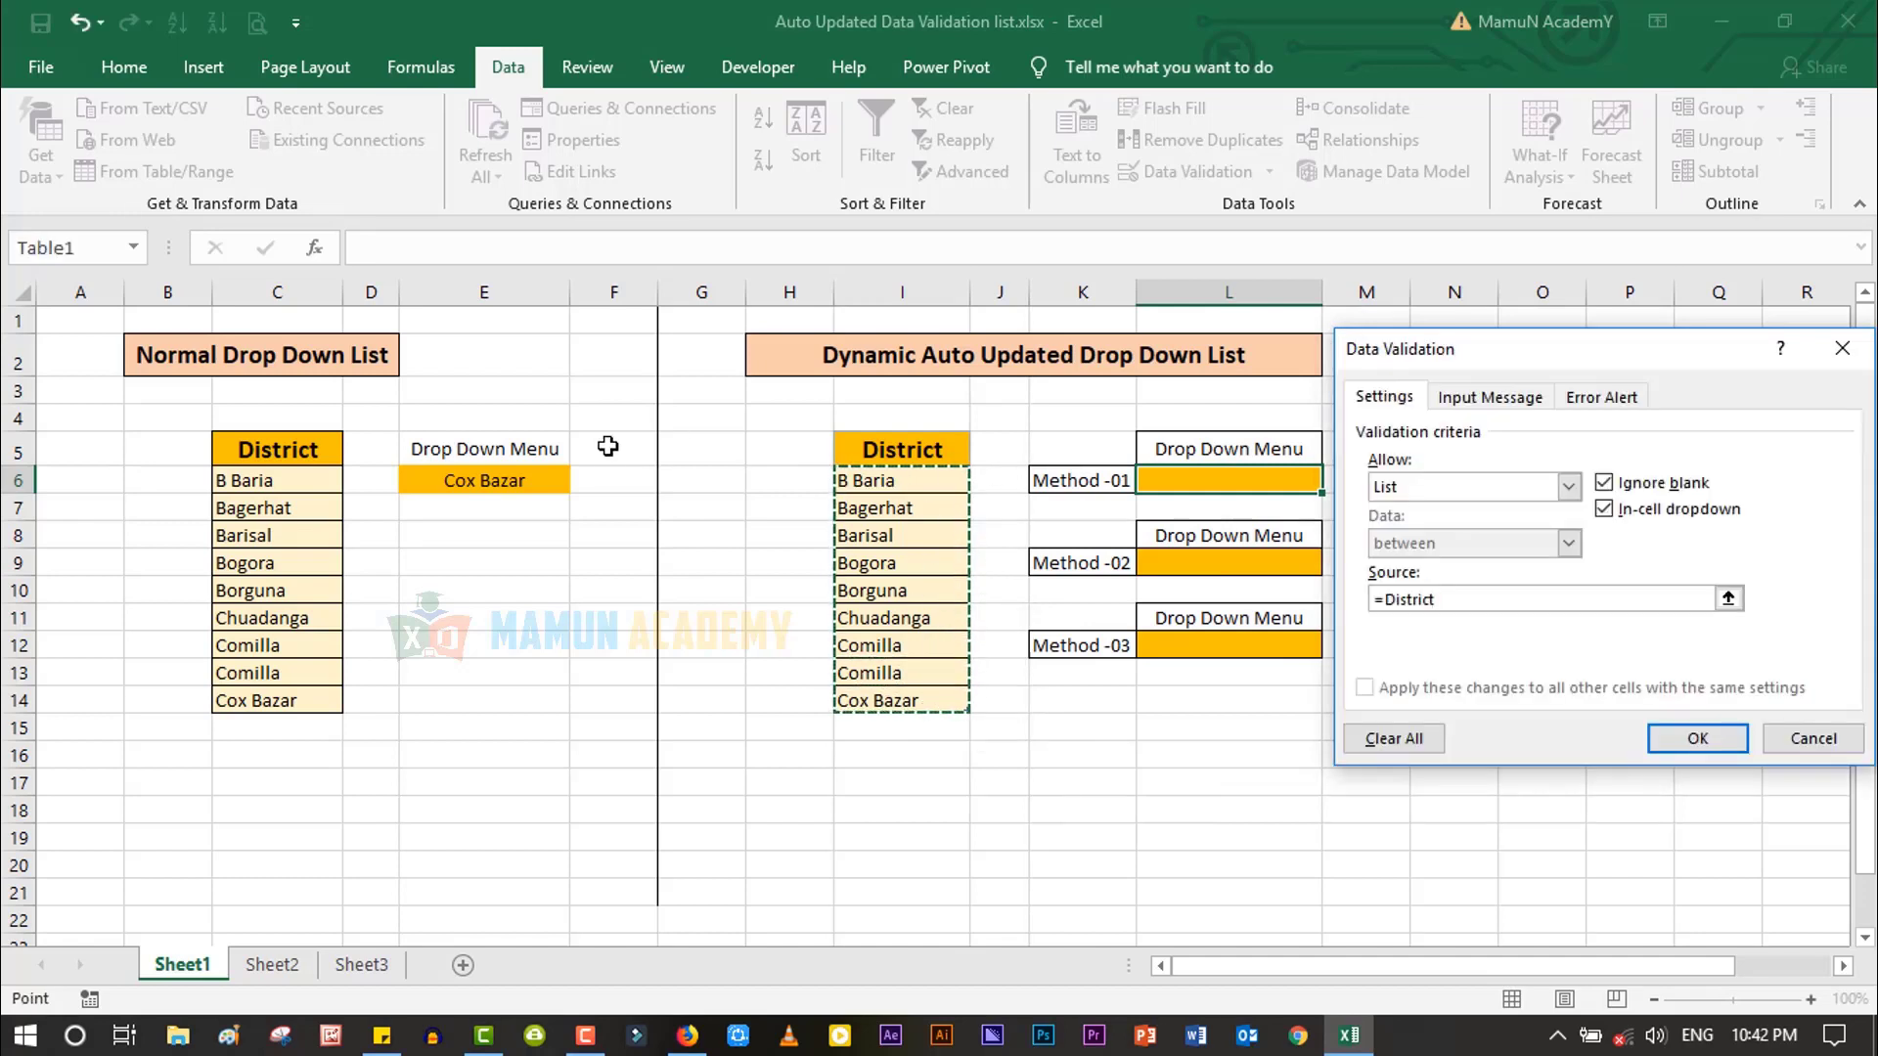
left_click_drag(607, 446, 626, 847)
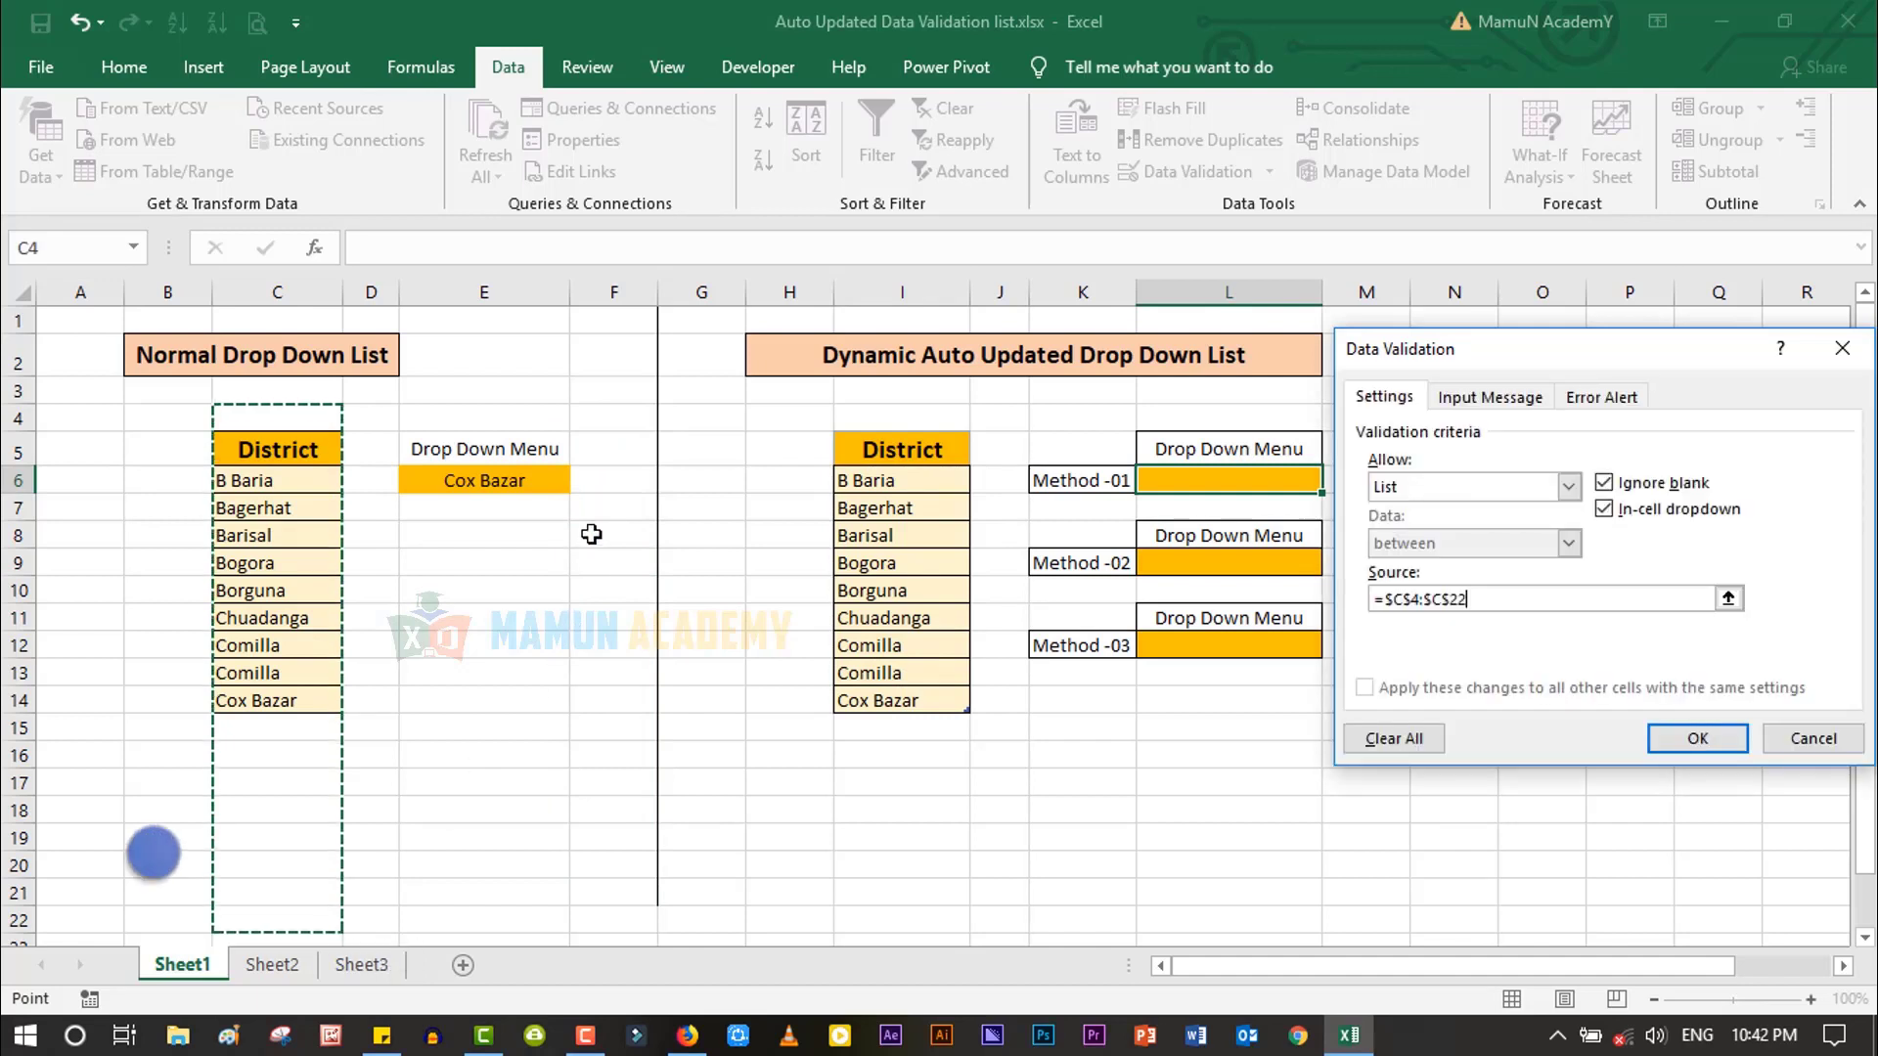
left_click_drag(614, 480, 629, 784)
left_click_drag(458, 627, 470, 838)
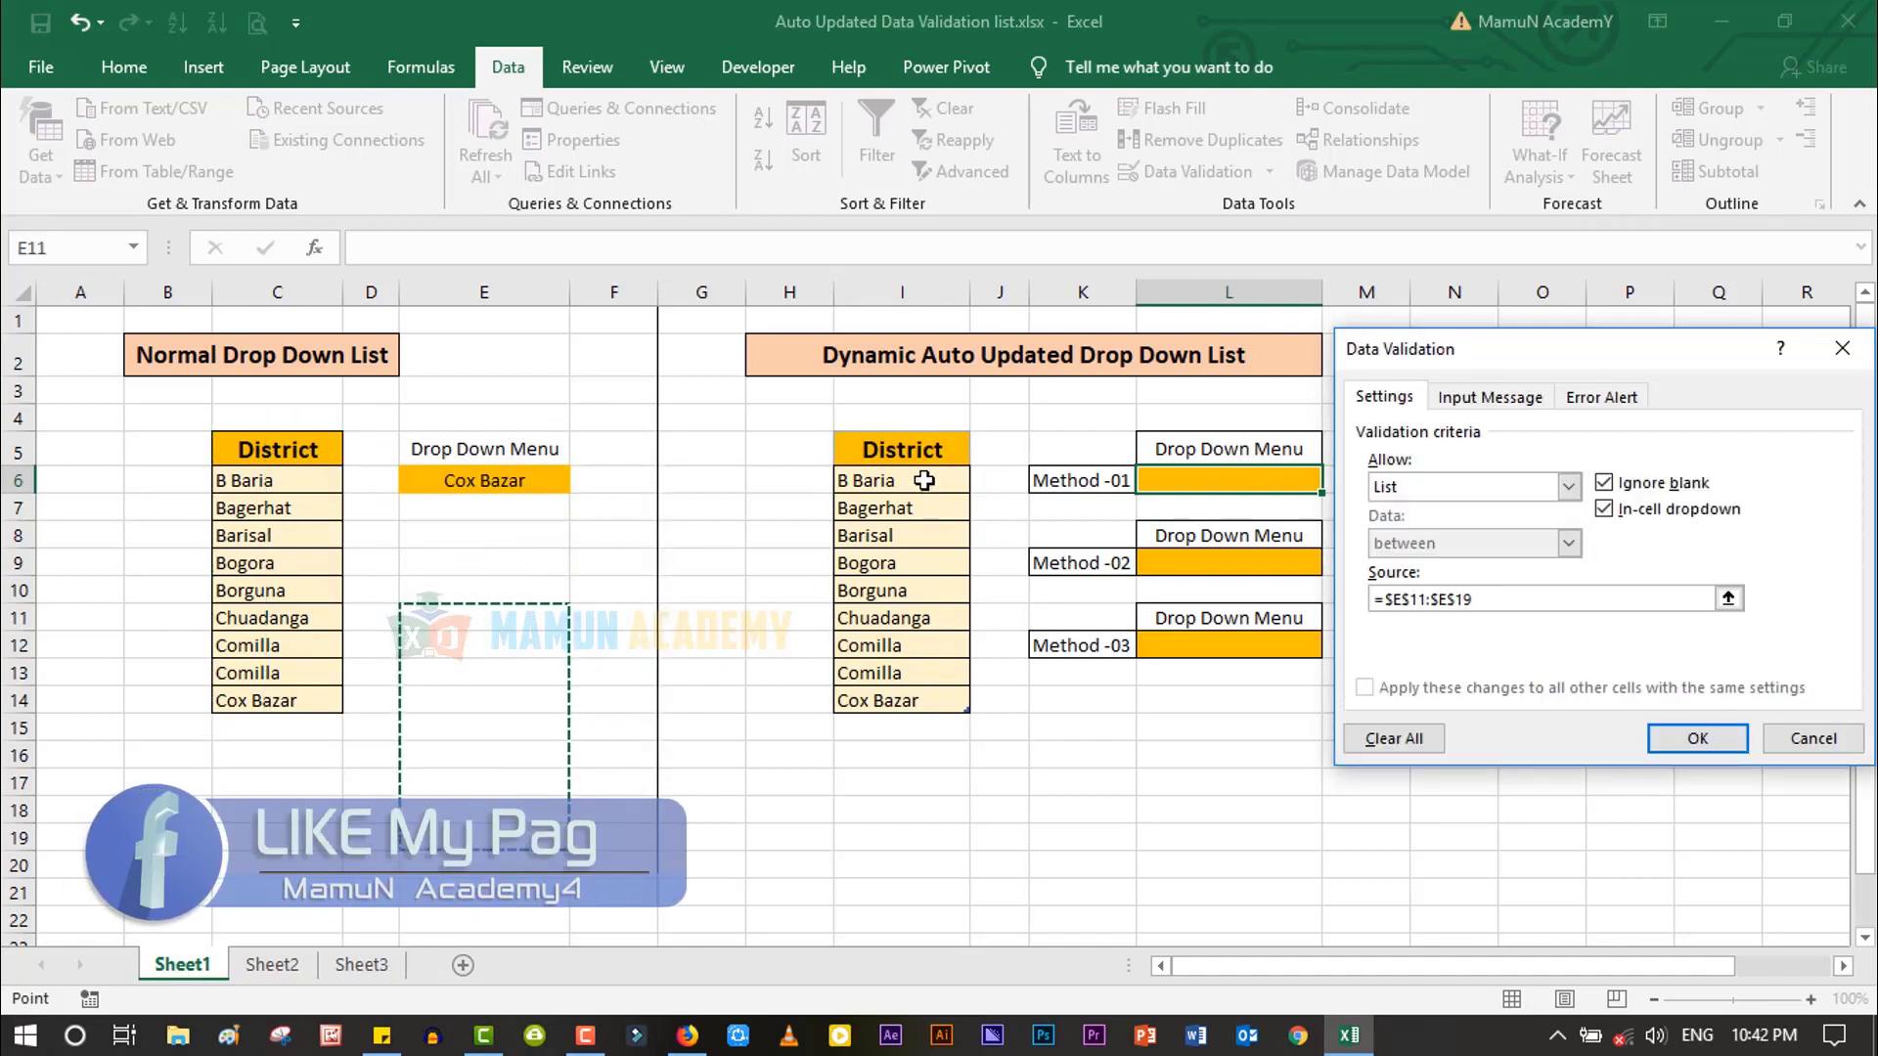
left_click_drag(935, 456, 958, 704)
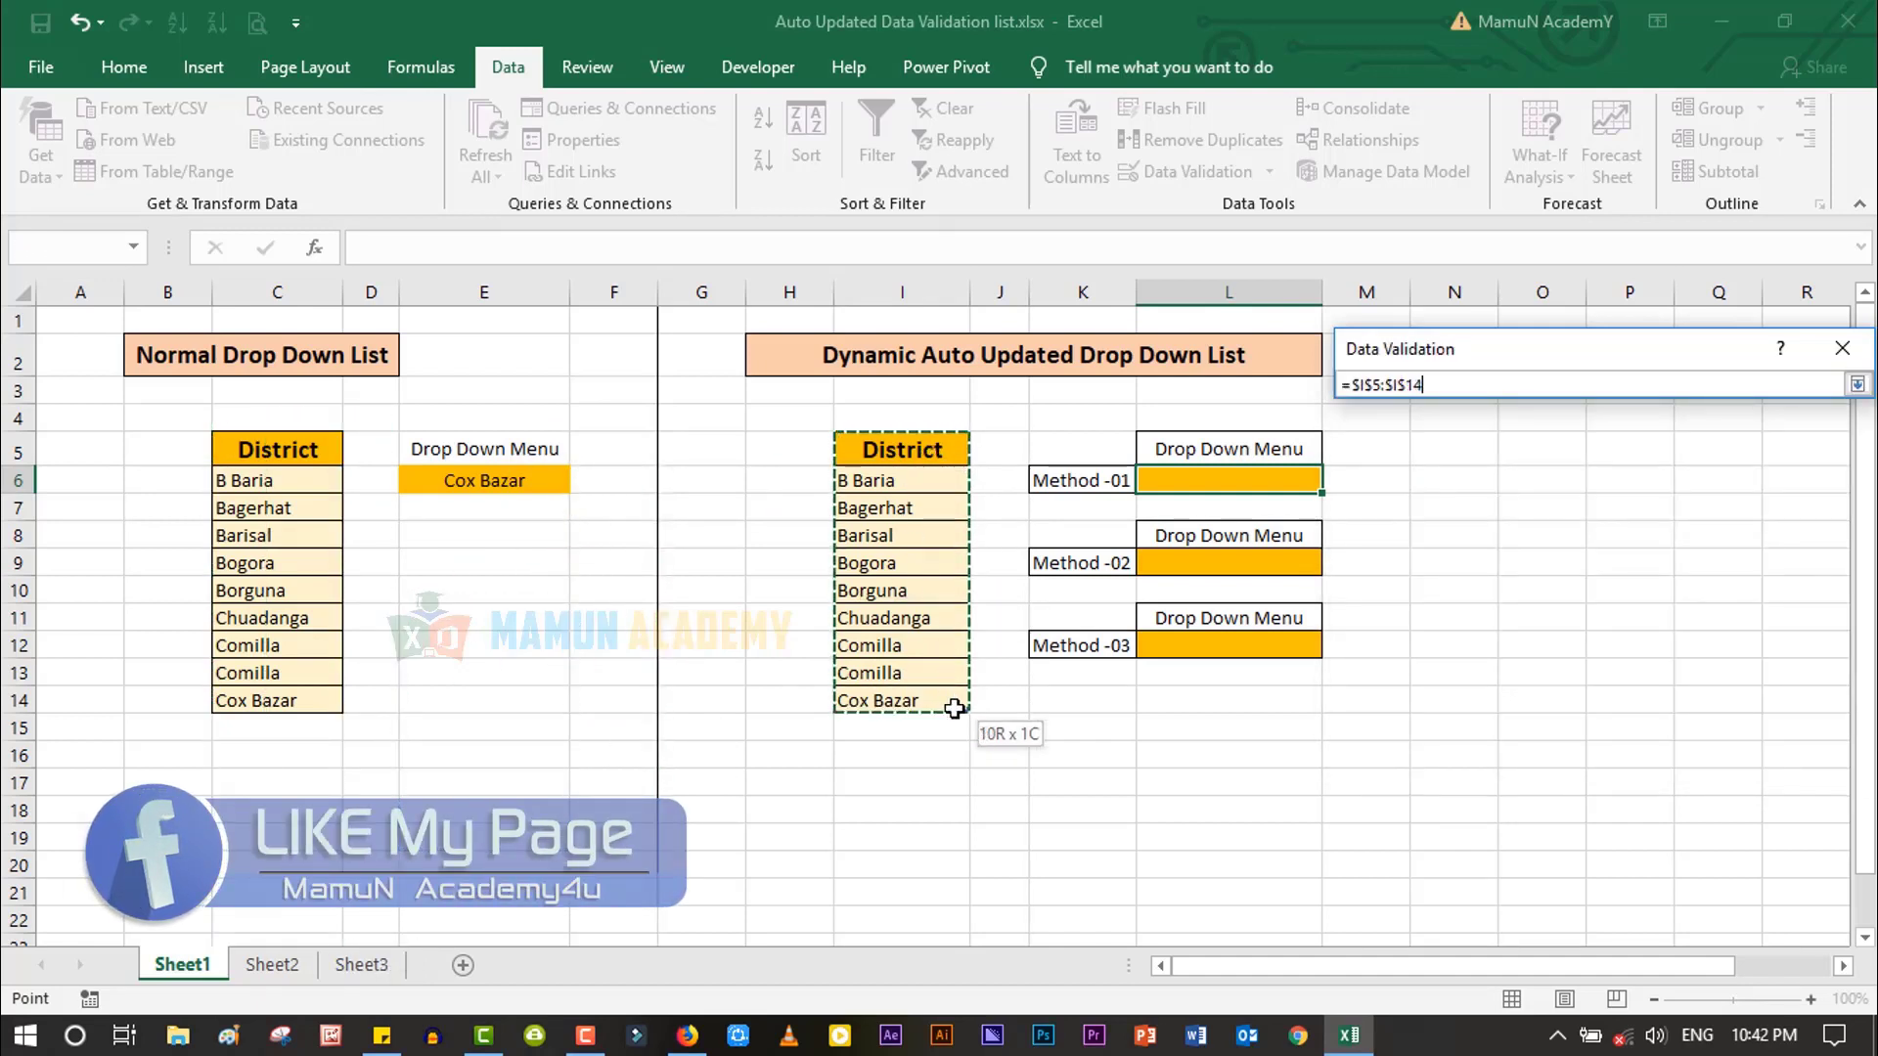
left_click_drag(909, 482, 949, 729)
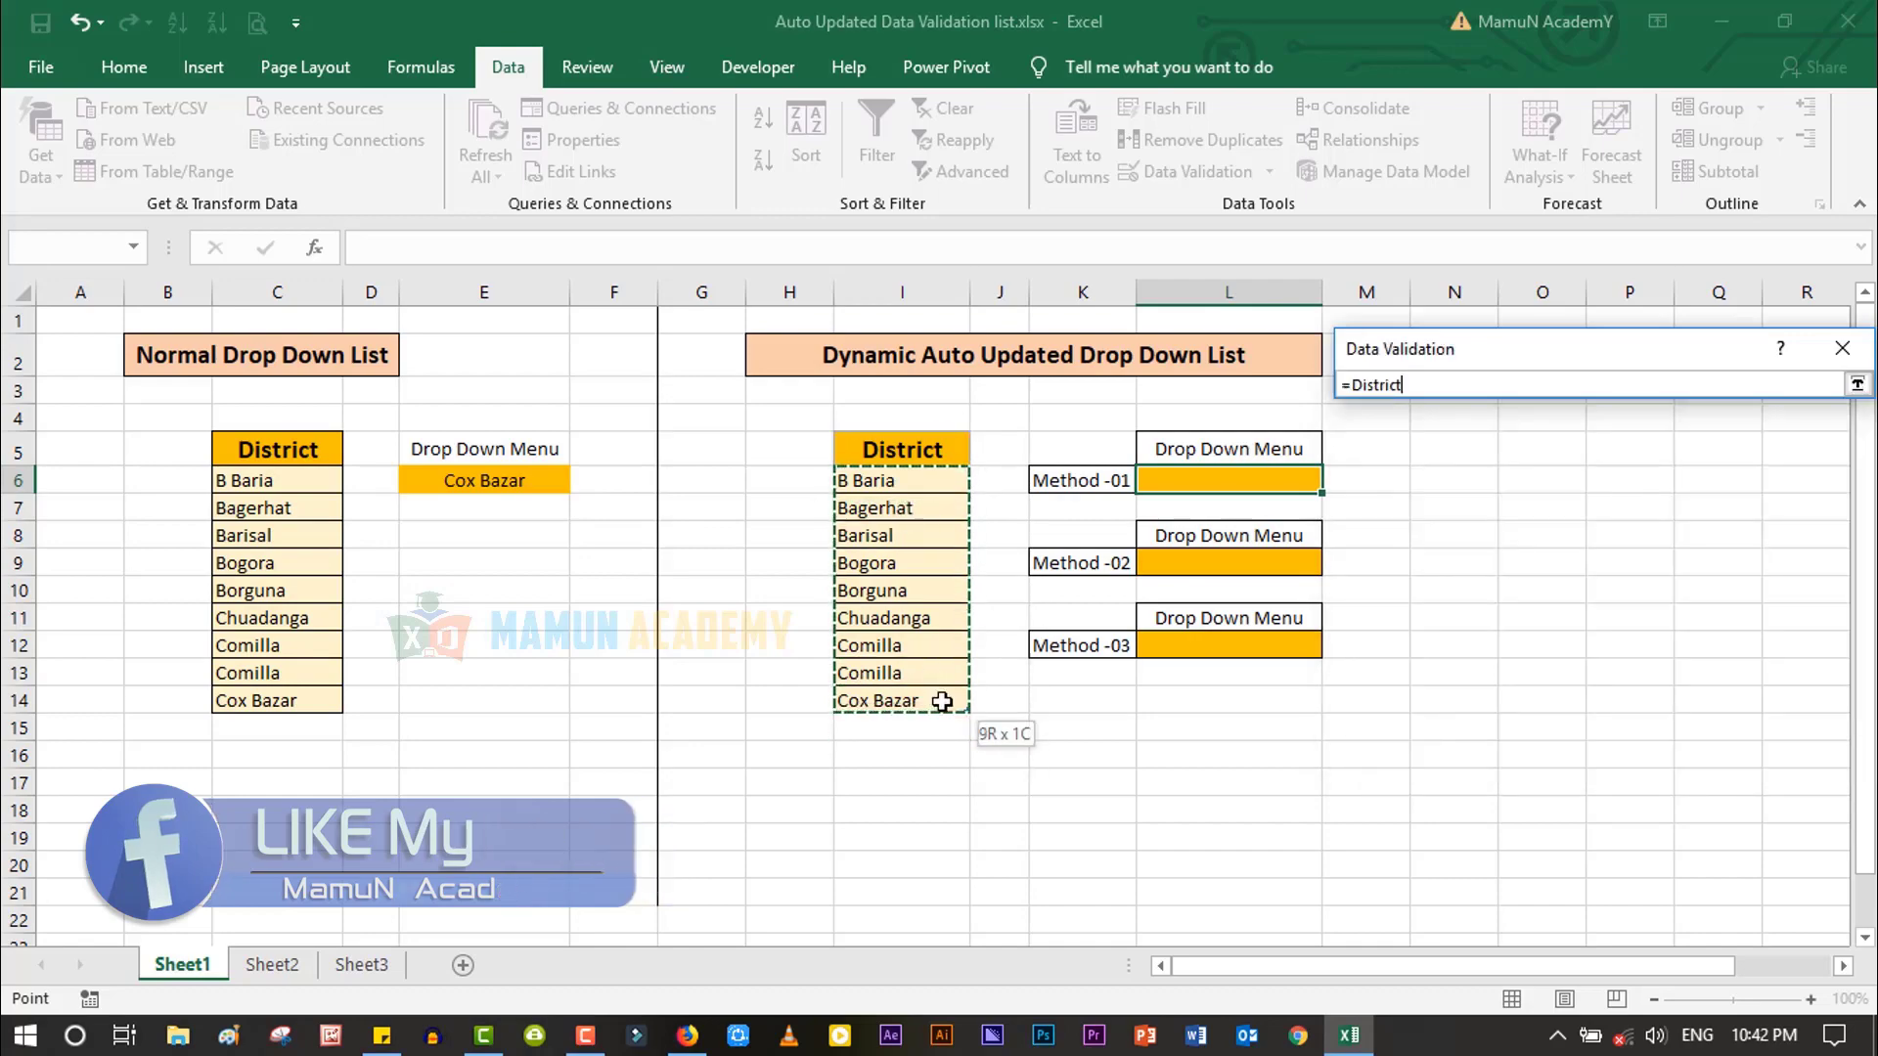
left_click_drag(909, 482, 963, 702)
left_click(1695, 743)
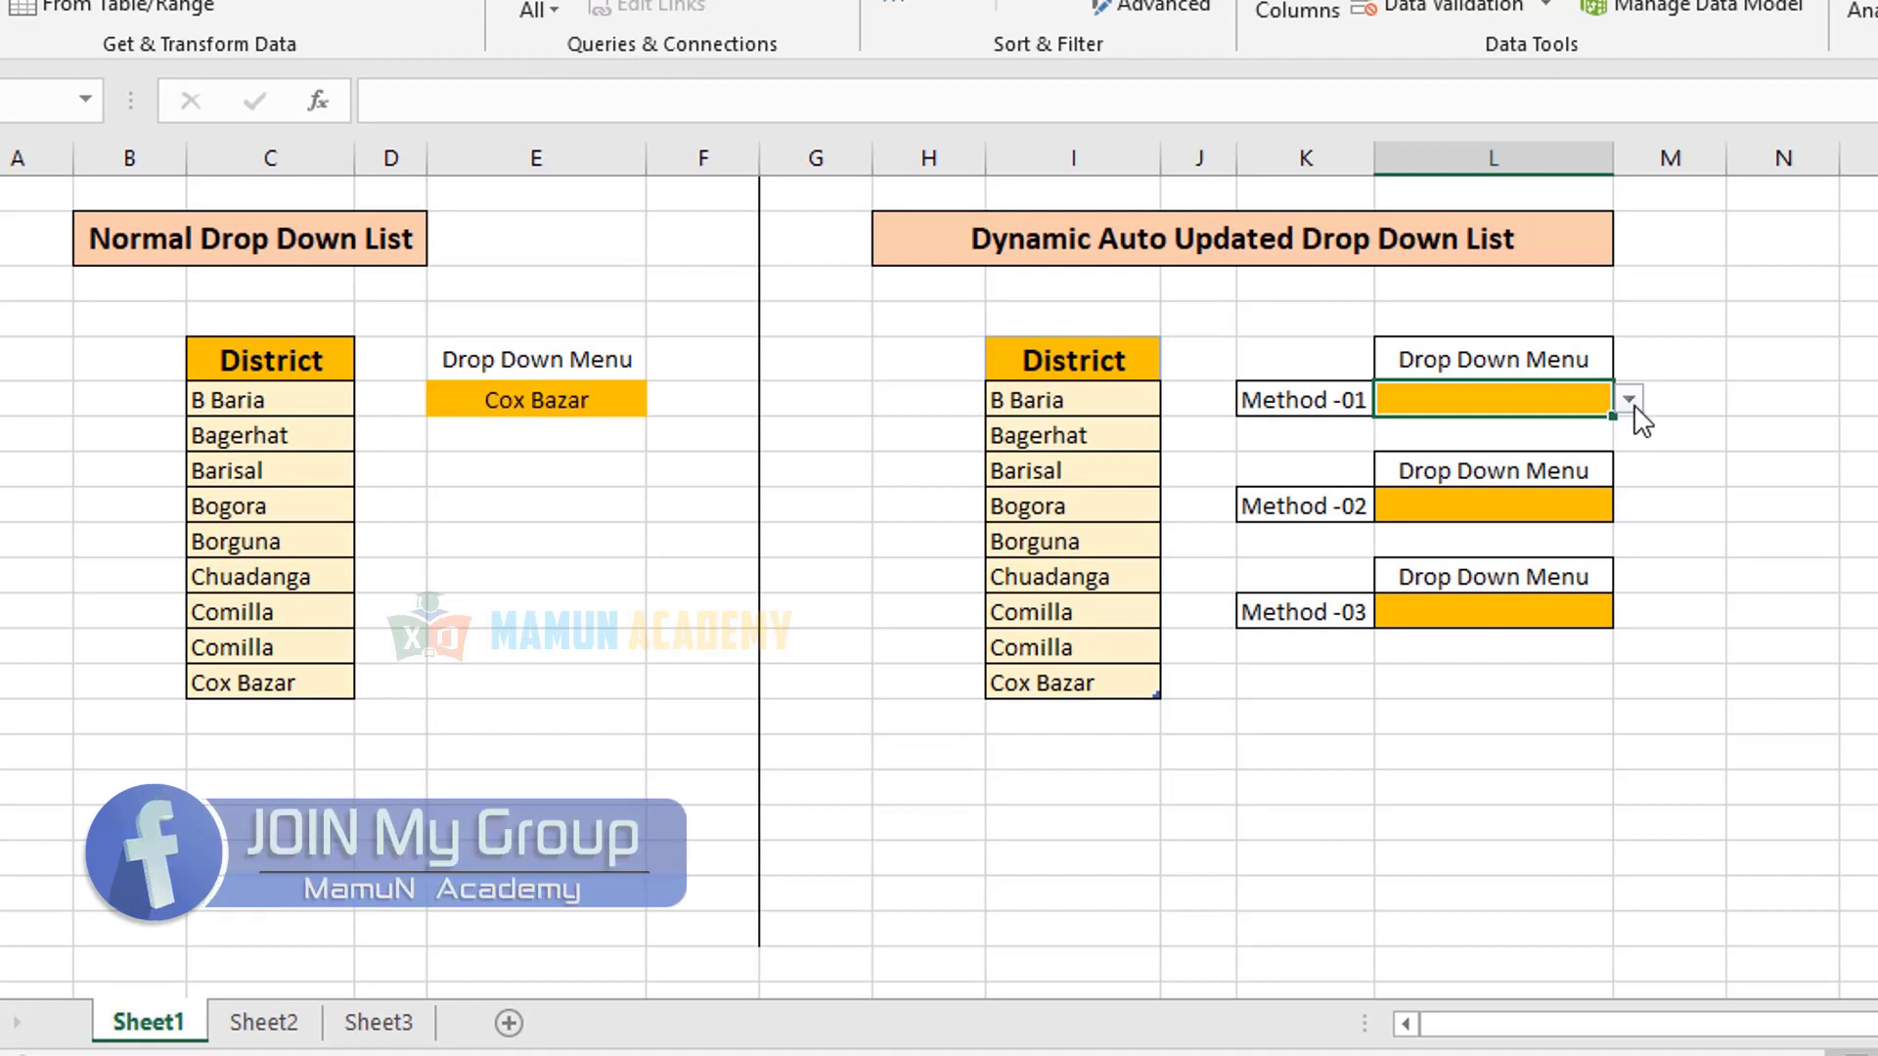
- Test the Method -01 drop-down, picking B Baria and then Cox Bazar
left_click(1632, 405)
key("Escape")
left_click(1630, 401)
scroll(1629, 495, "down", 1)
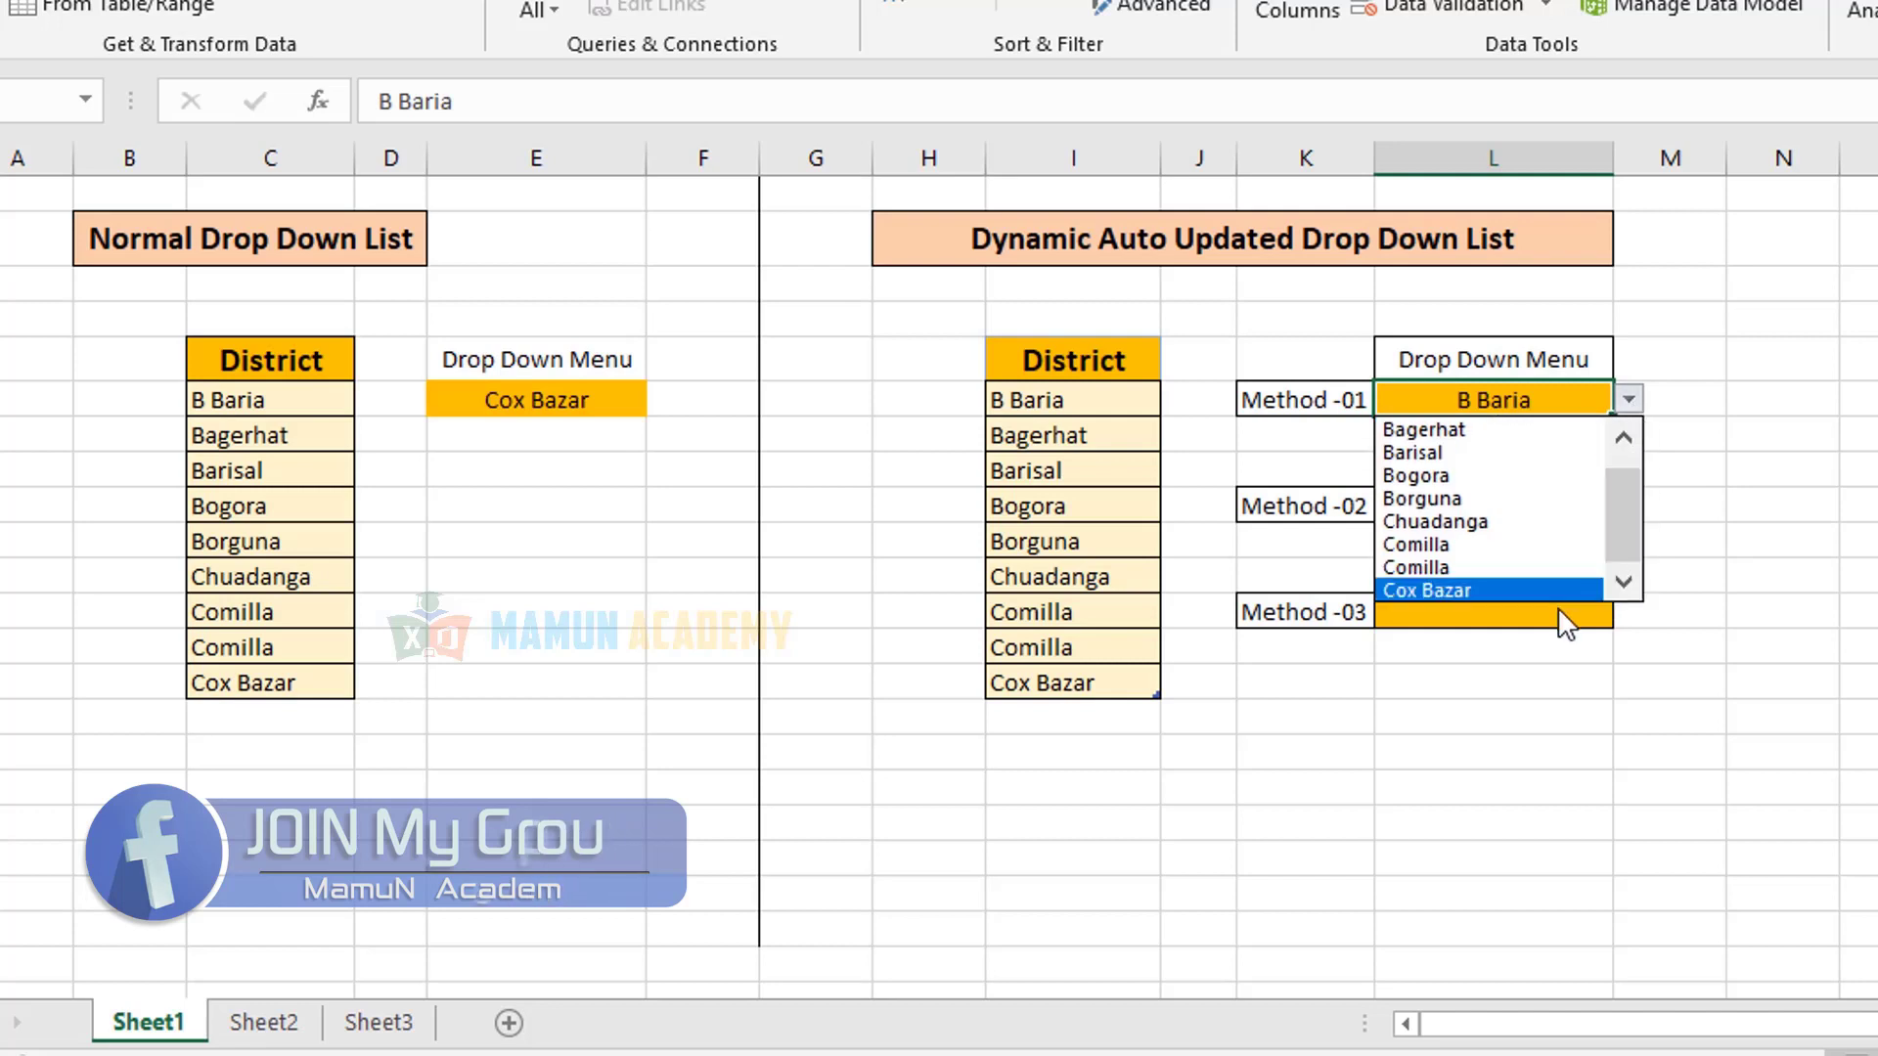
left_click(1544, 593)
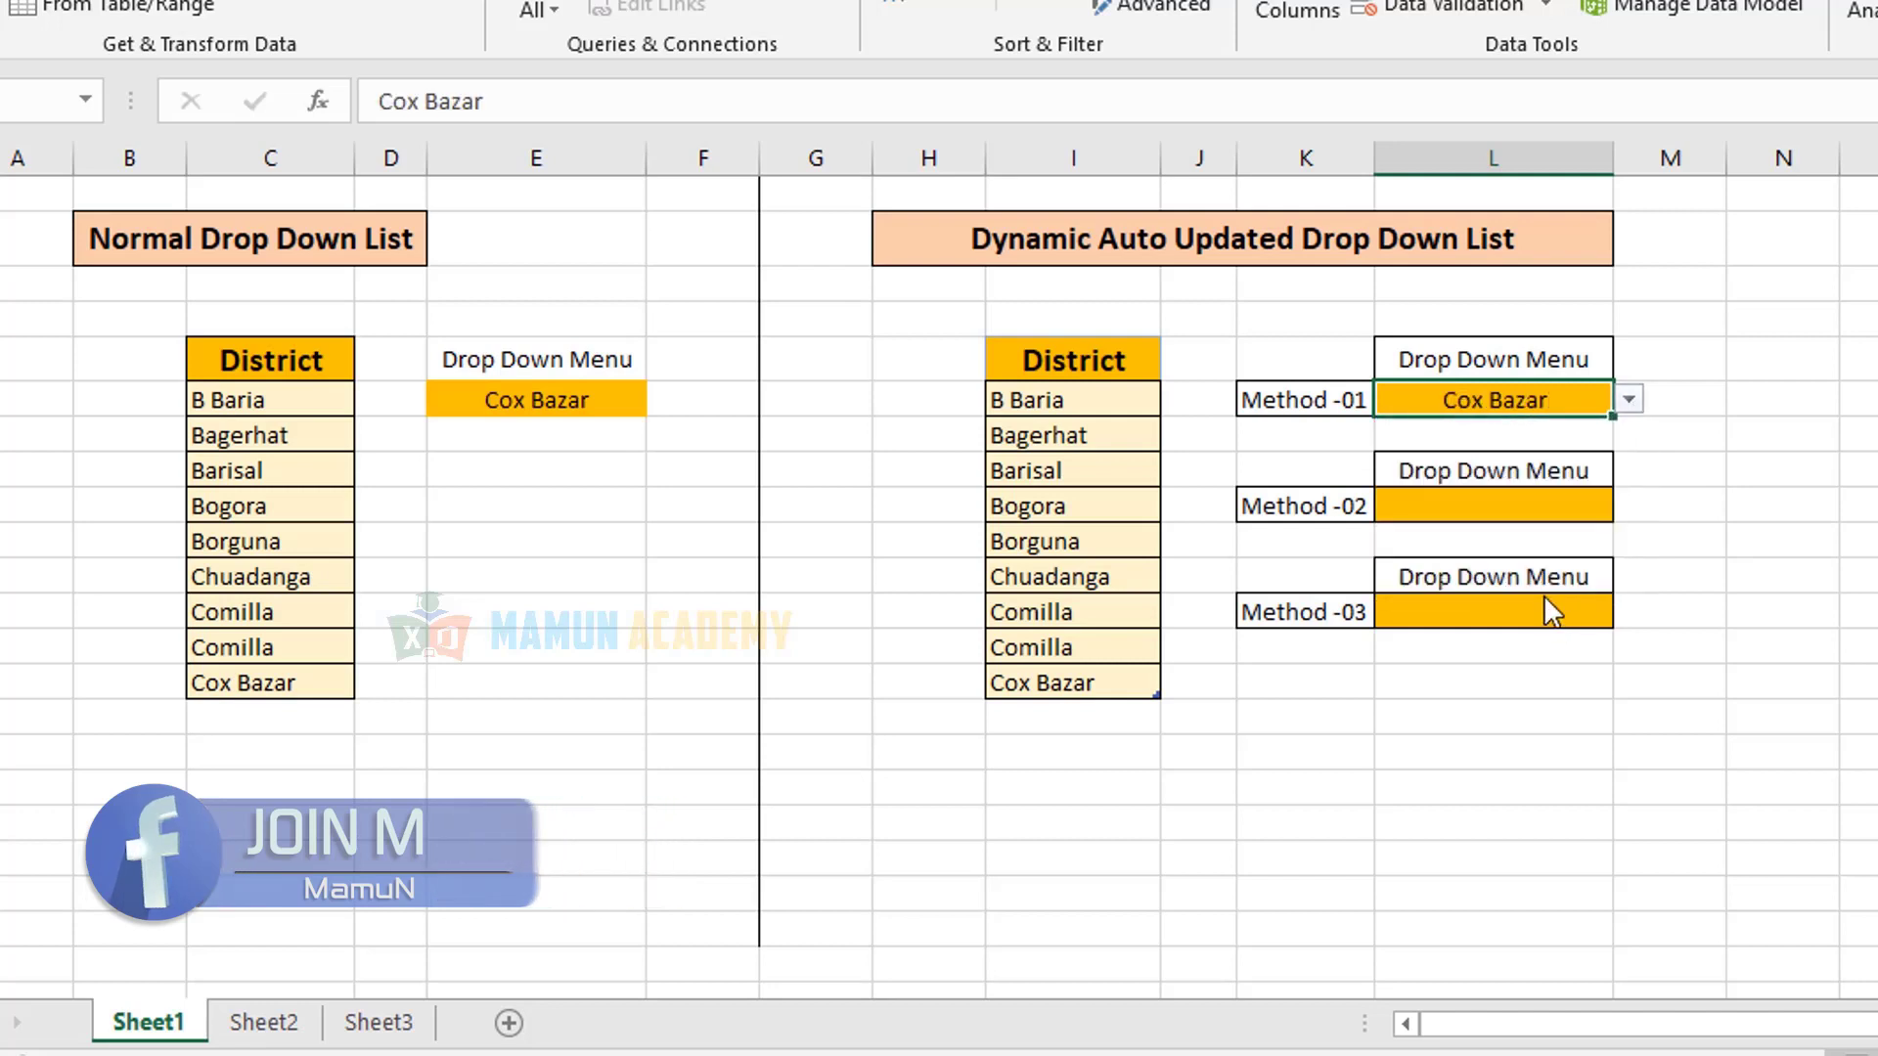
- Add Dhaka below Cox Bazar in the District table and select it in Method -01
left_click(1125, 720)
type("Dhaka")
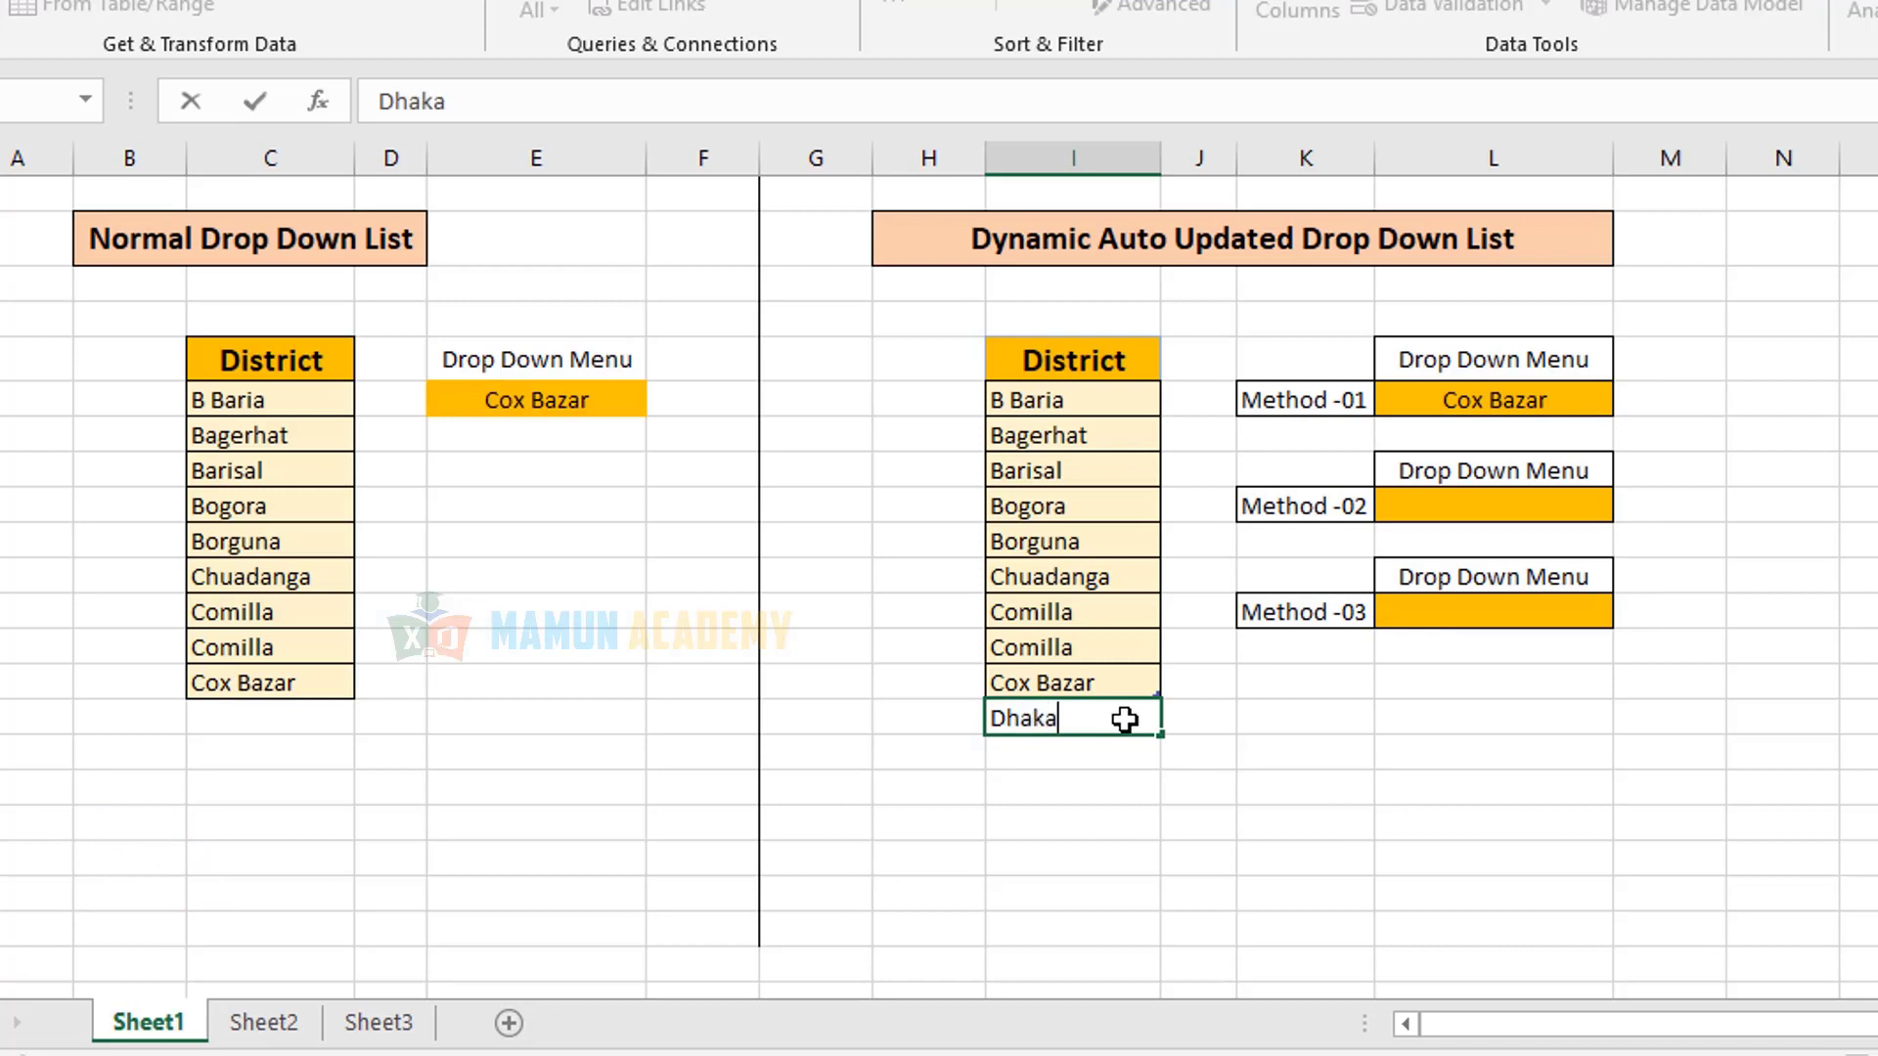
key("Return")
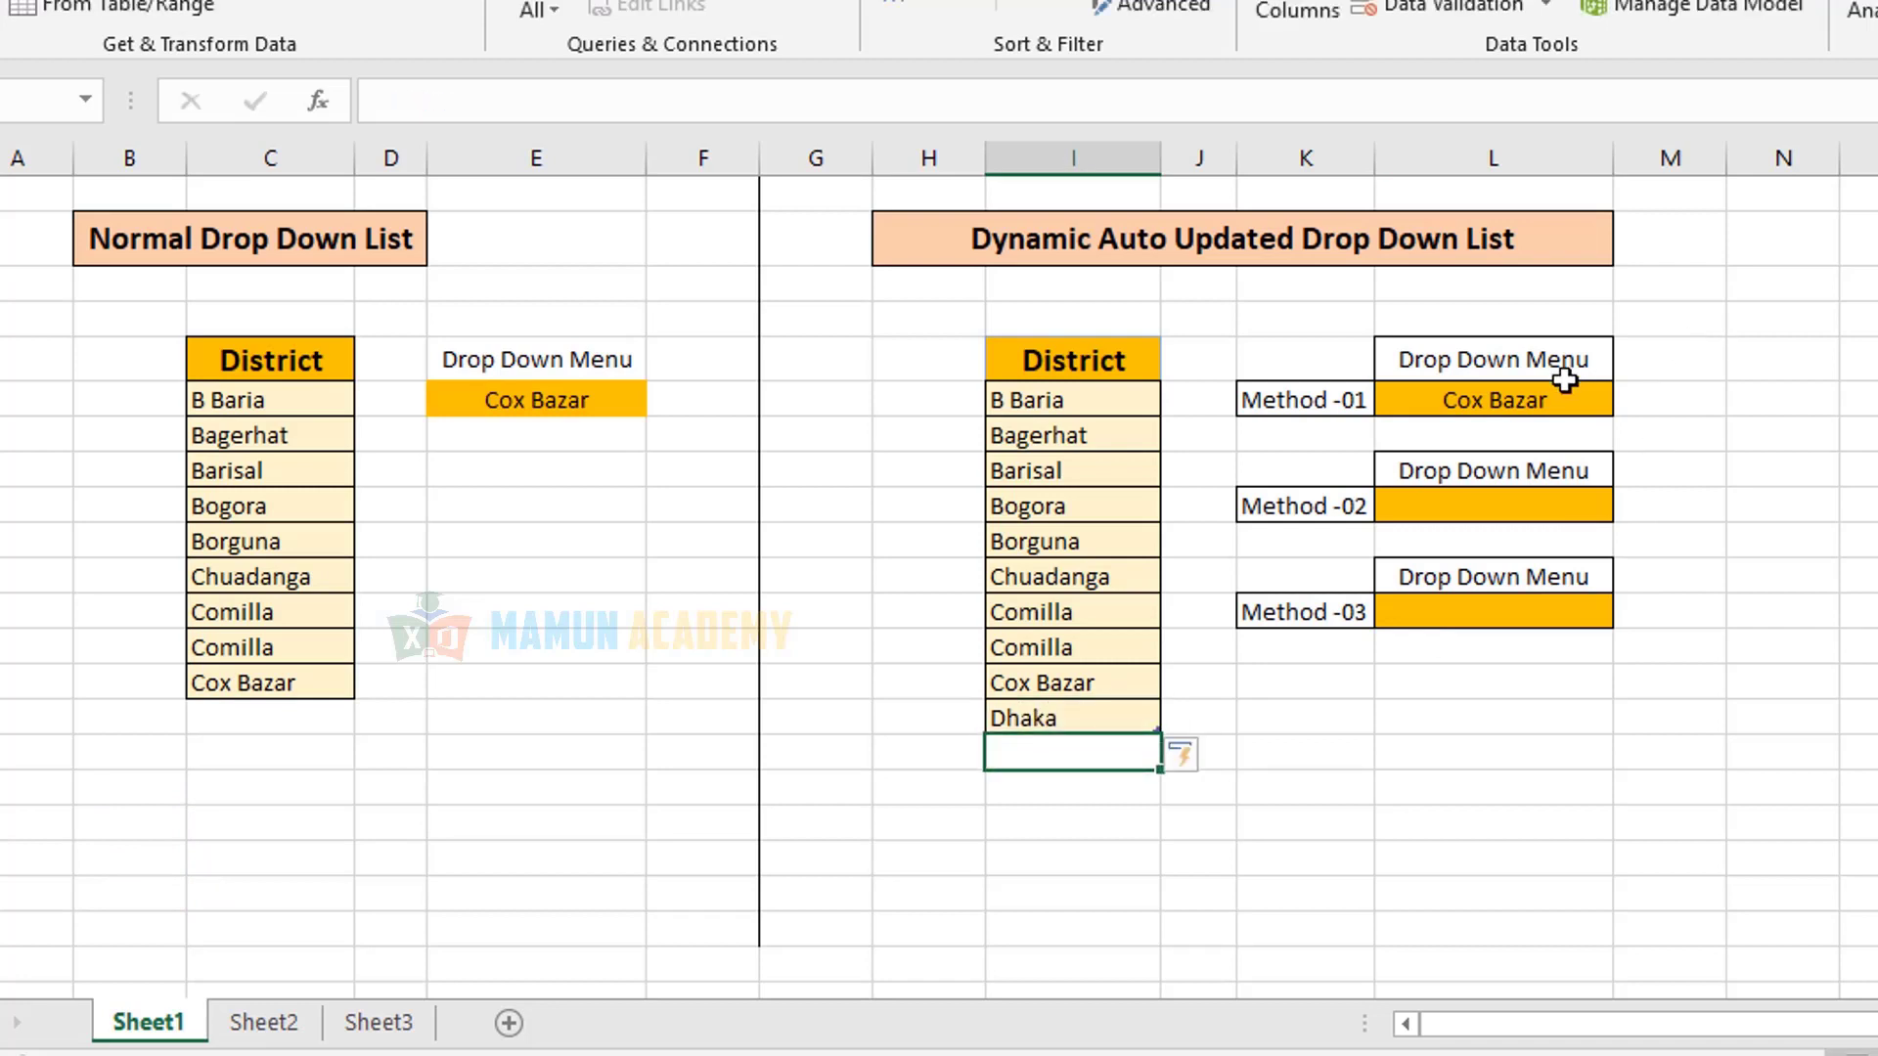
left_click(1575, 396)
left_click(1629, 399)
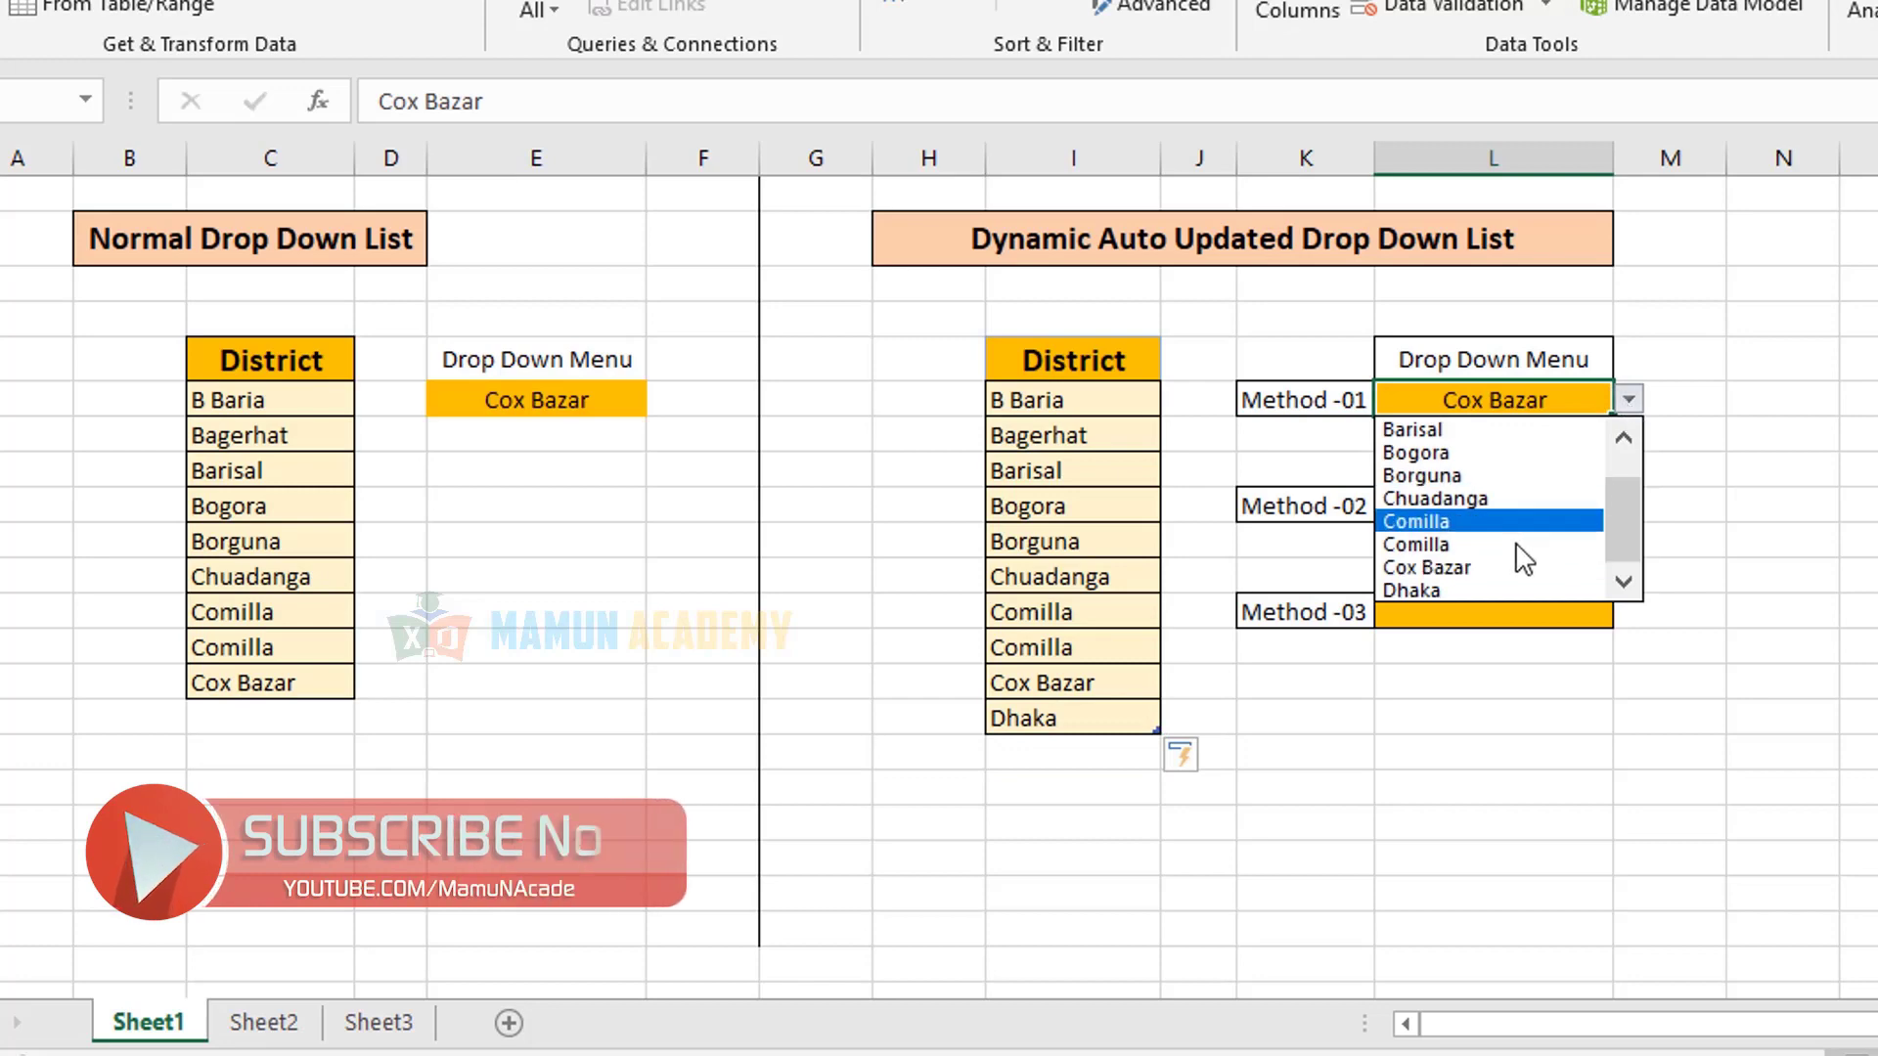
left_click(1482, 590)
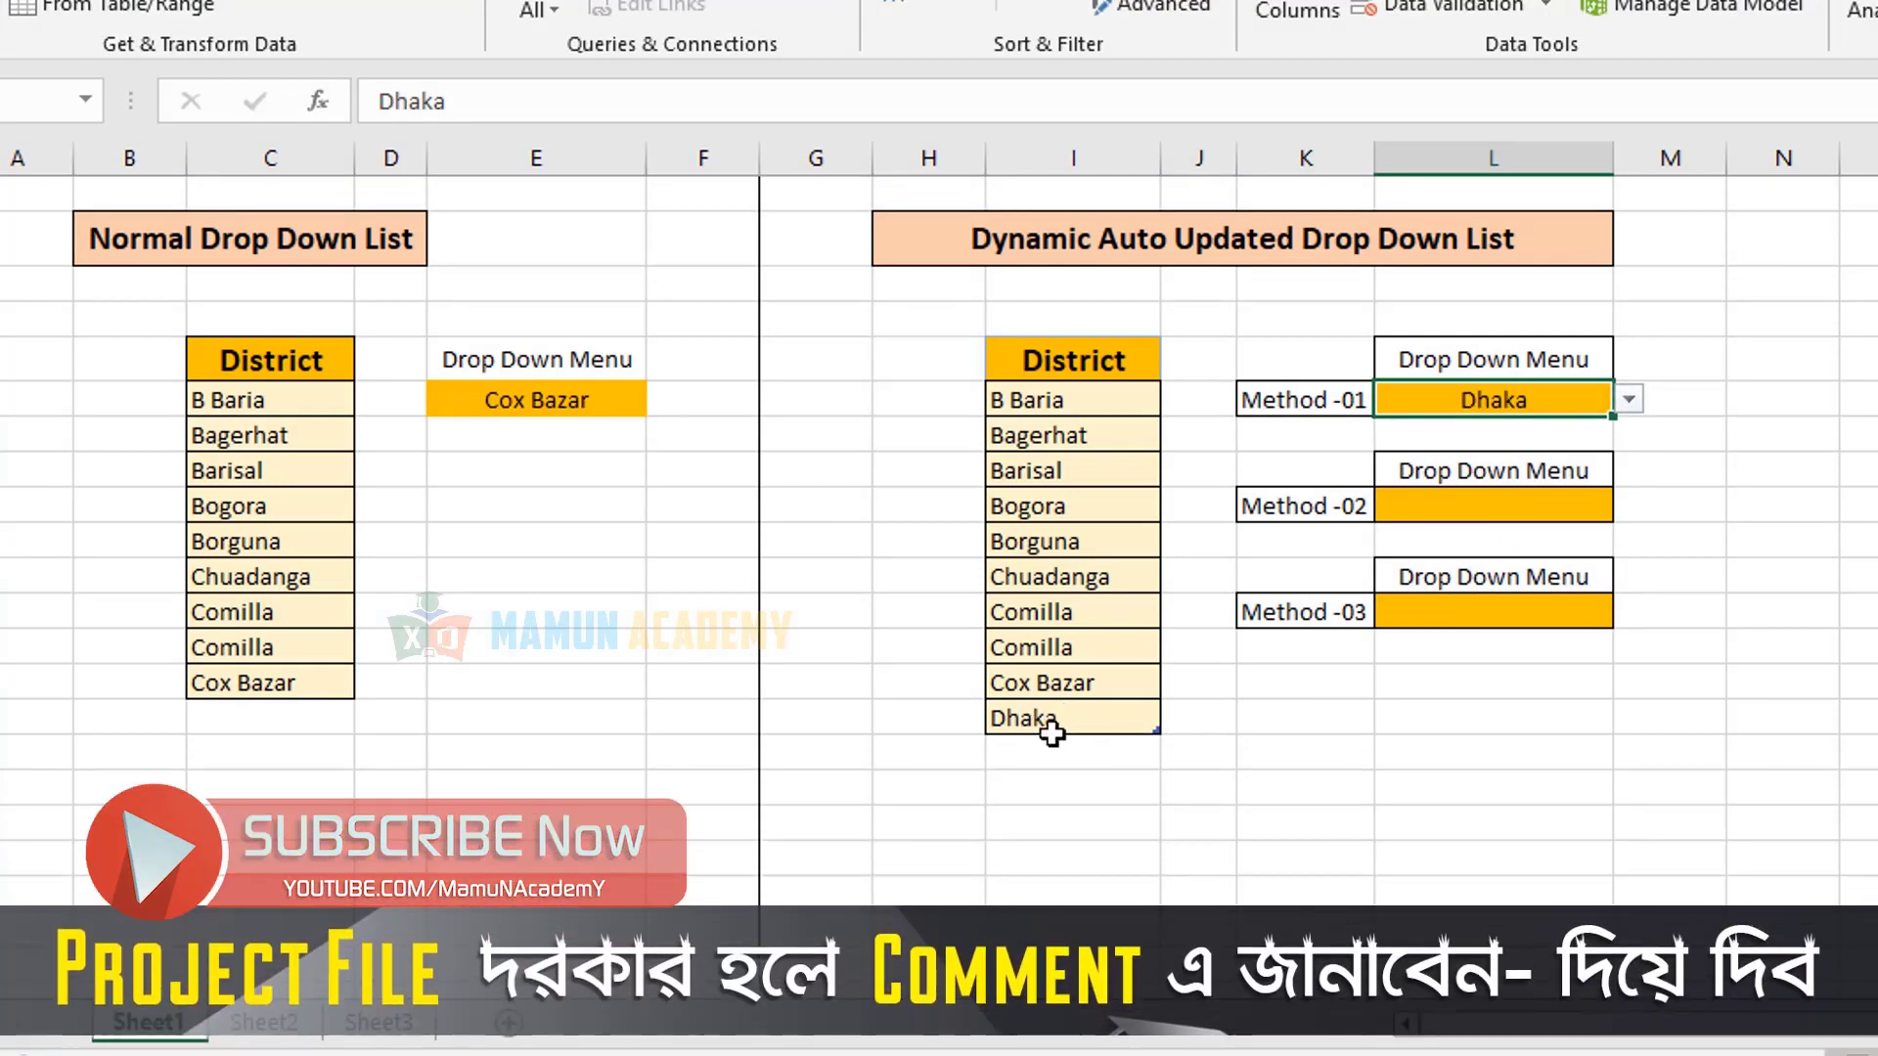
- Add Ctg below Dhaka and set the Method -01 drop-down to Ctg
left_click(1110, 759)
type("Ctg")
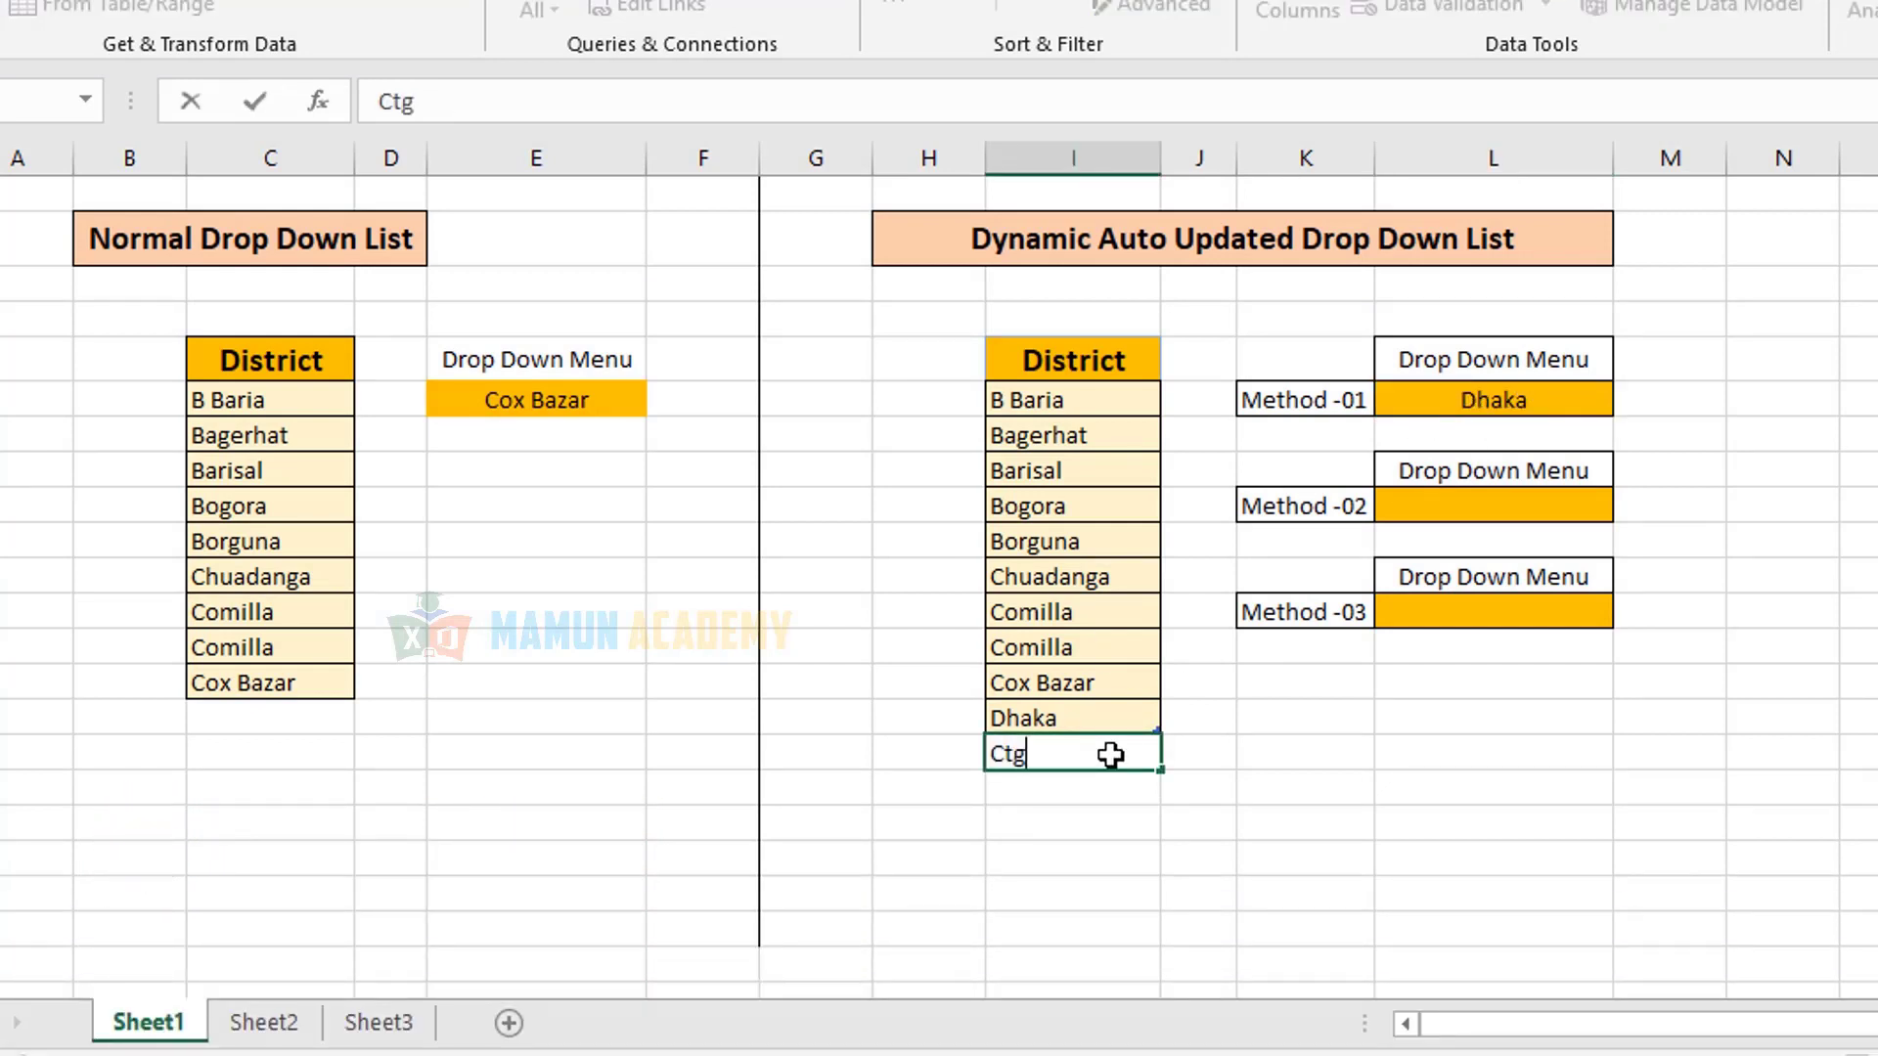
key("Return")
left_click(1487, 401)
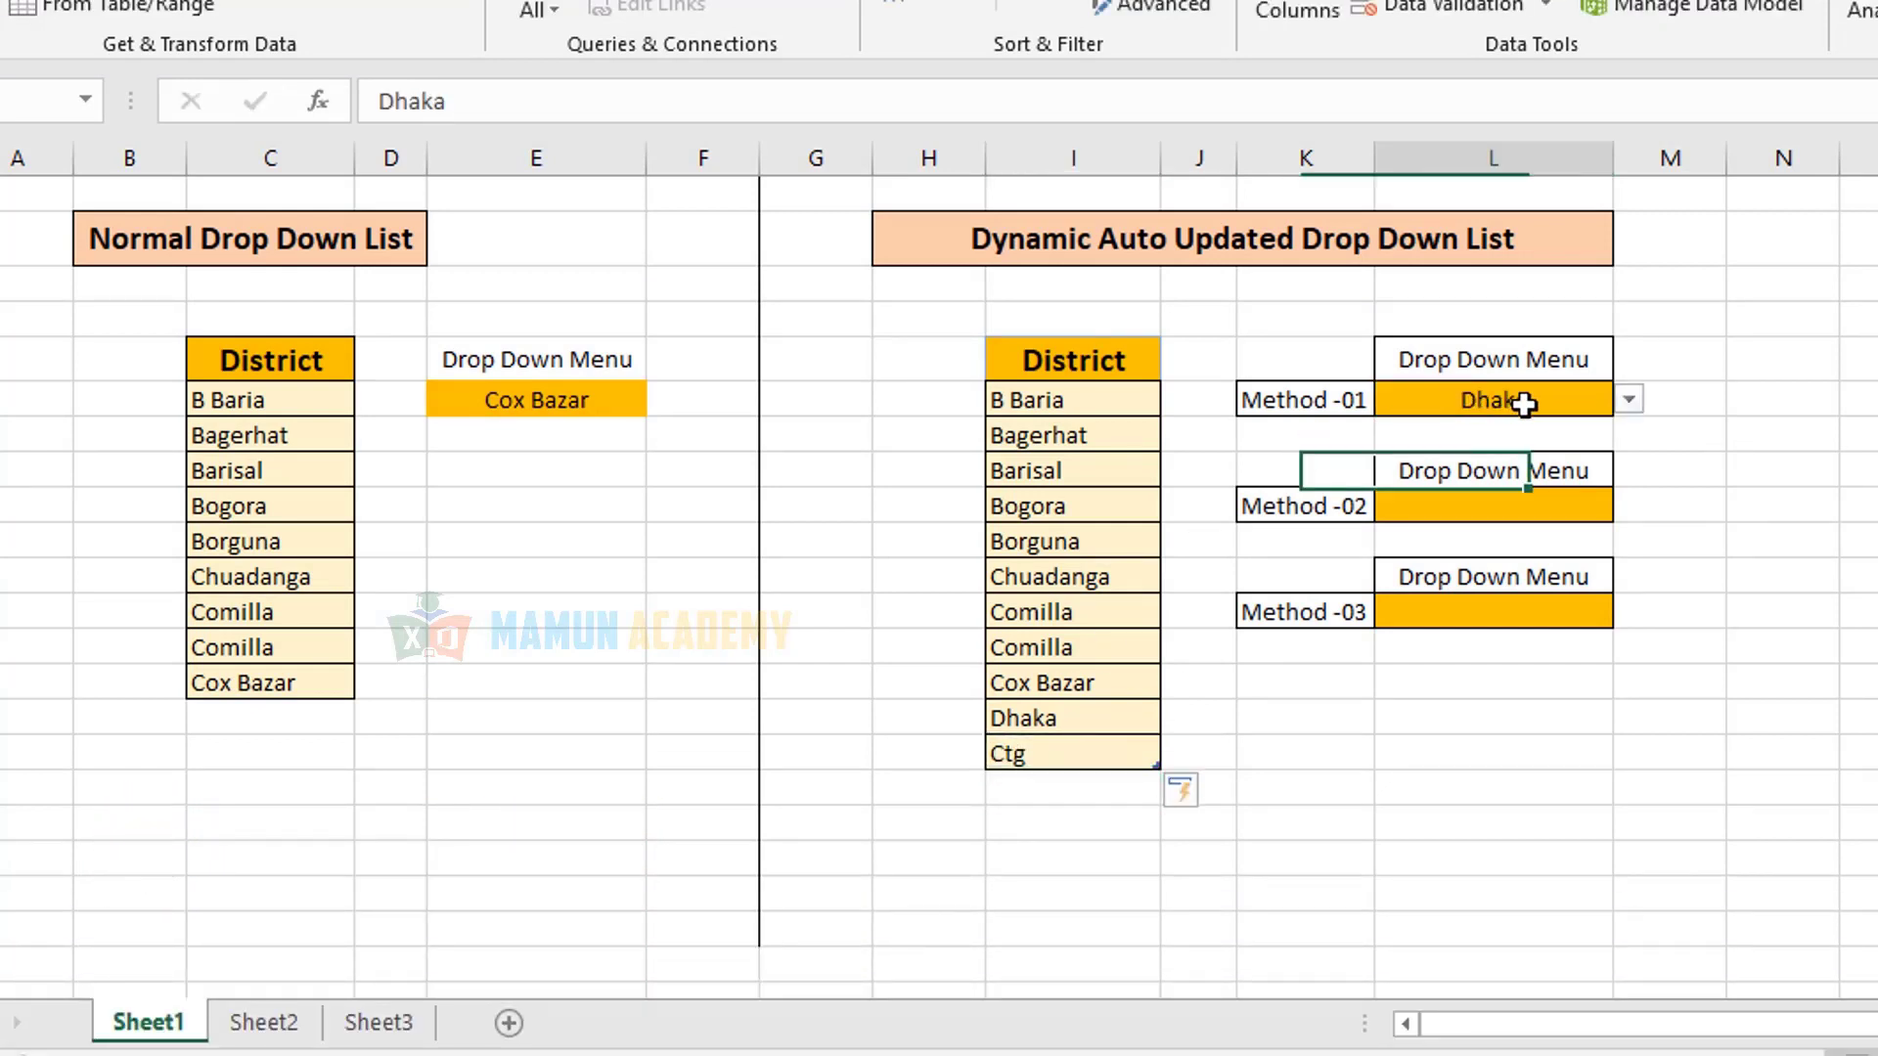
left_click(1628, 399)
left_click(1492, 587)
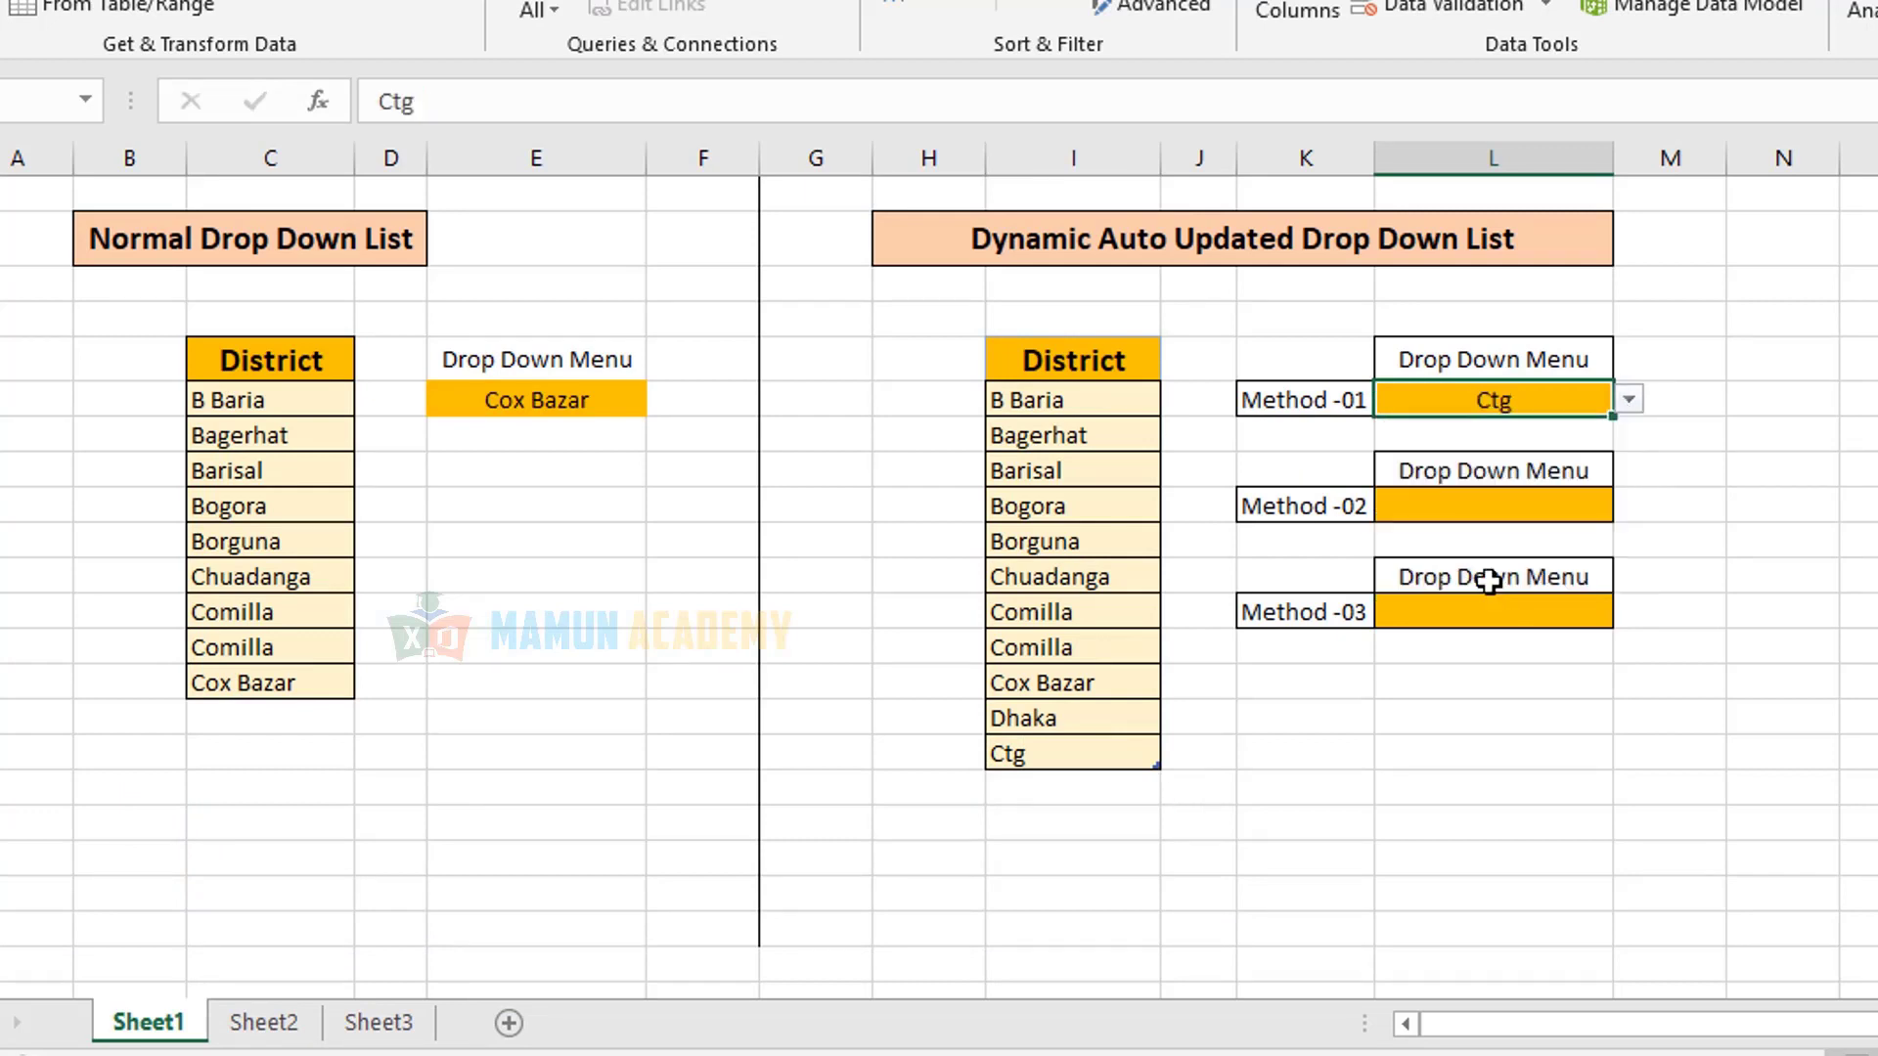
- Label the Method -01 drop-down 'Table' in the cell beside it
left_click(1705, 389)
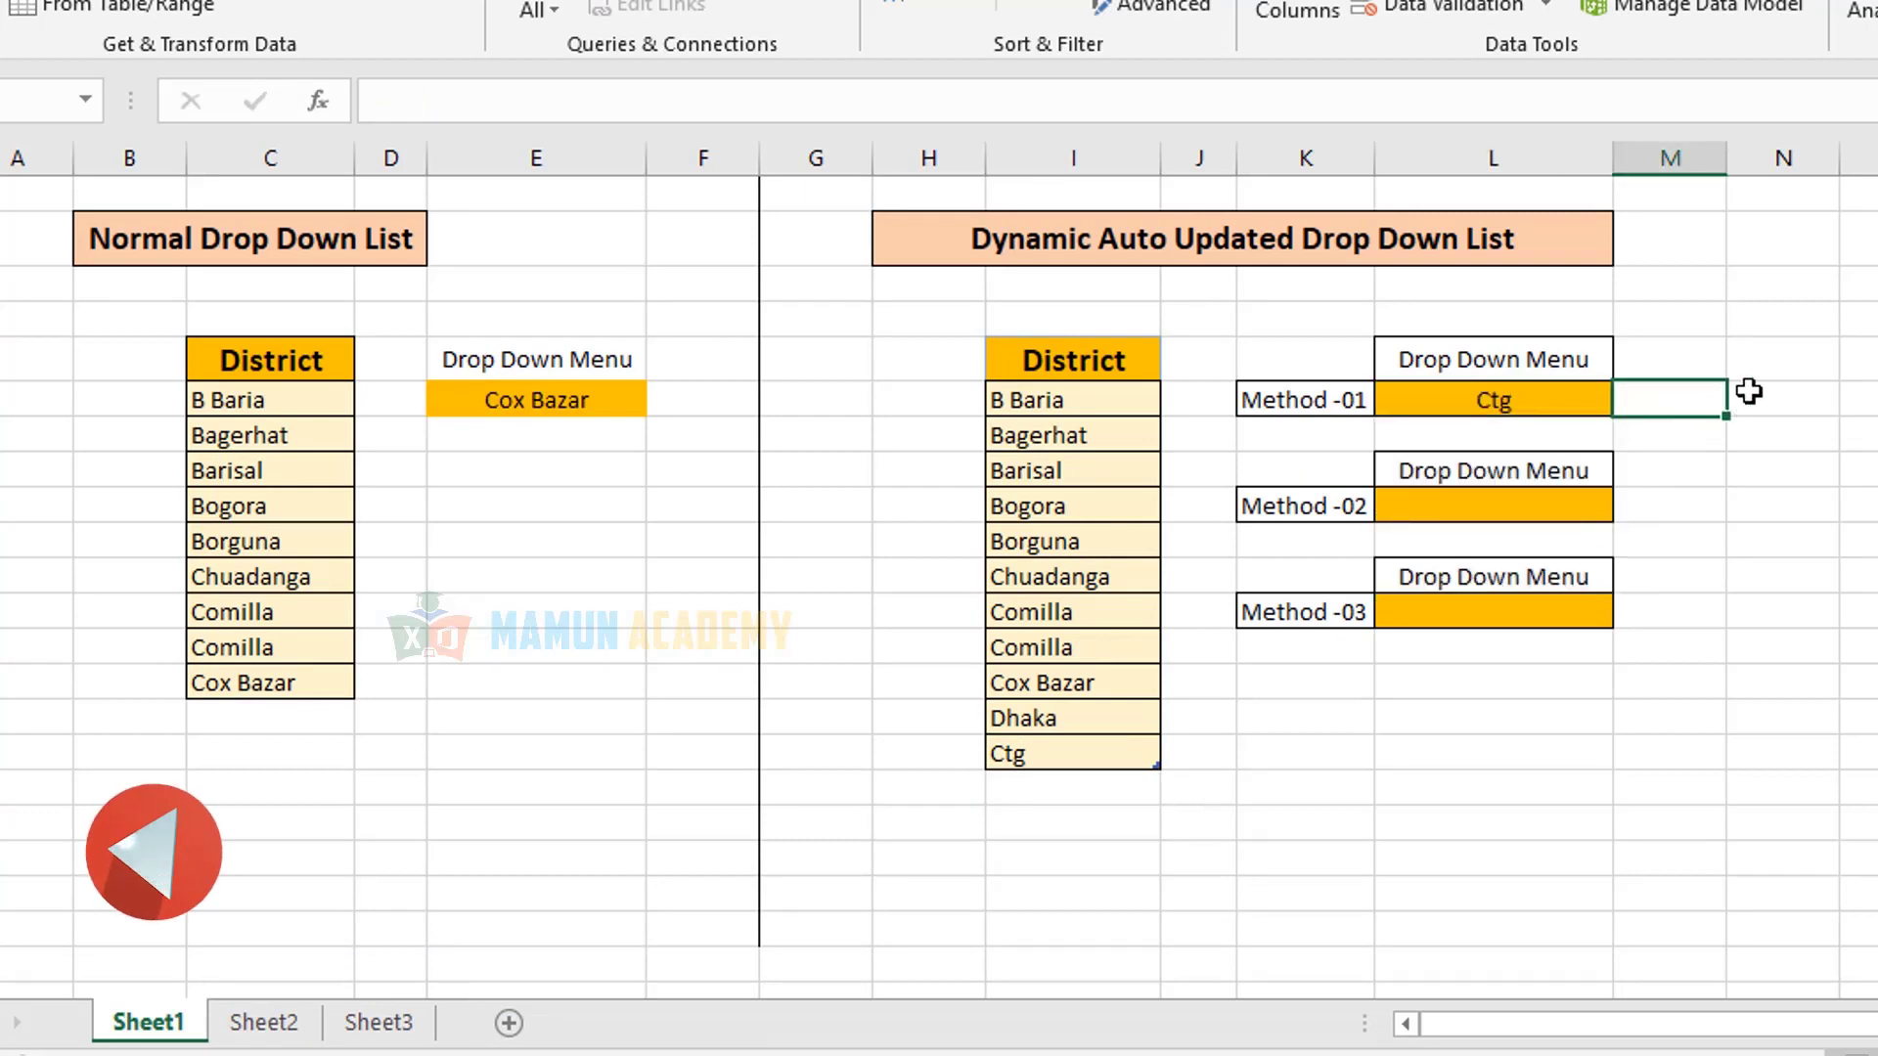
type("Tab")
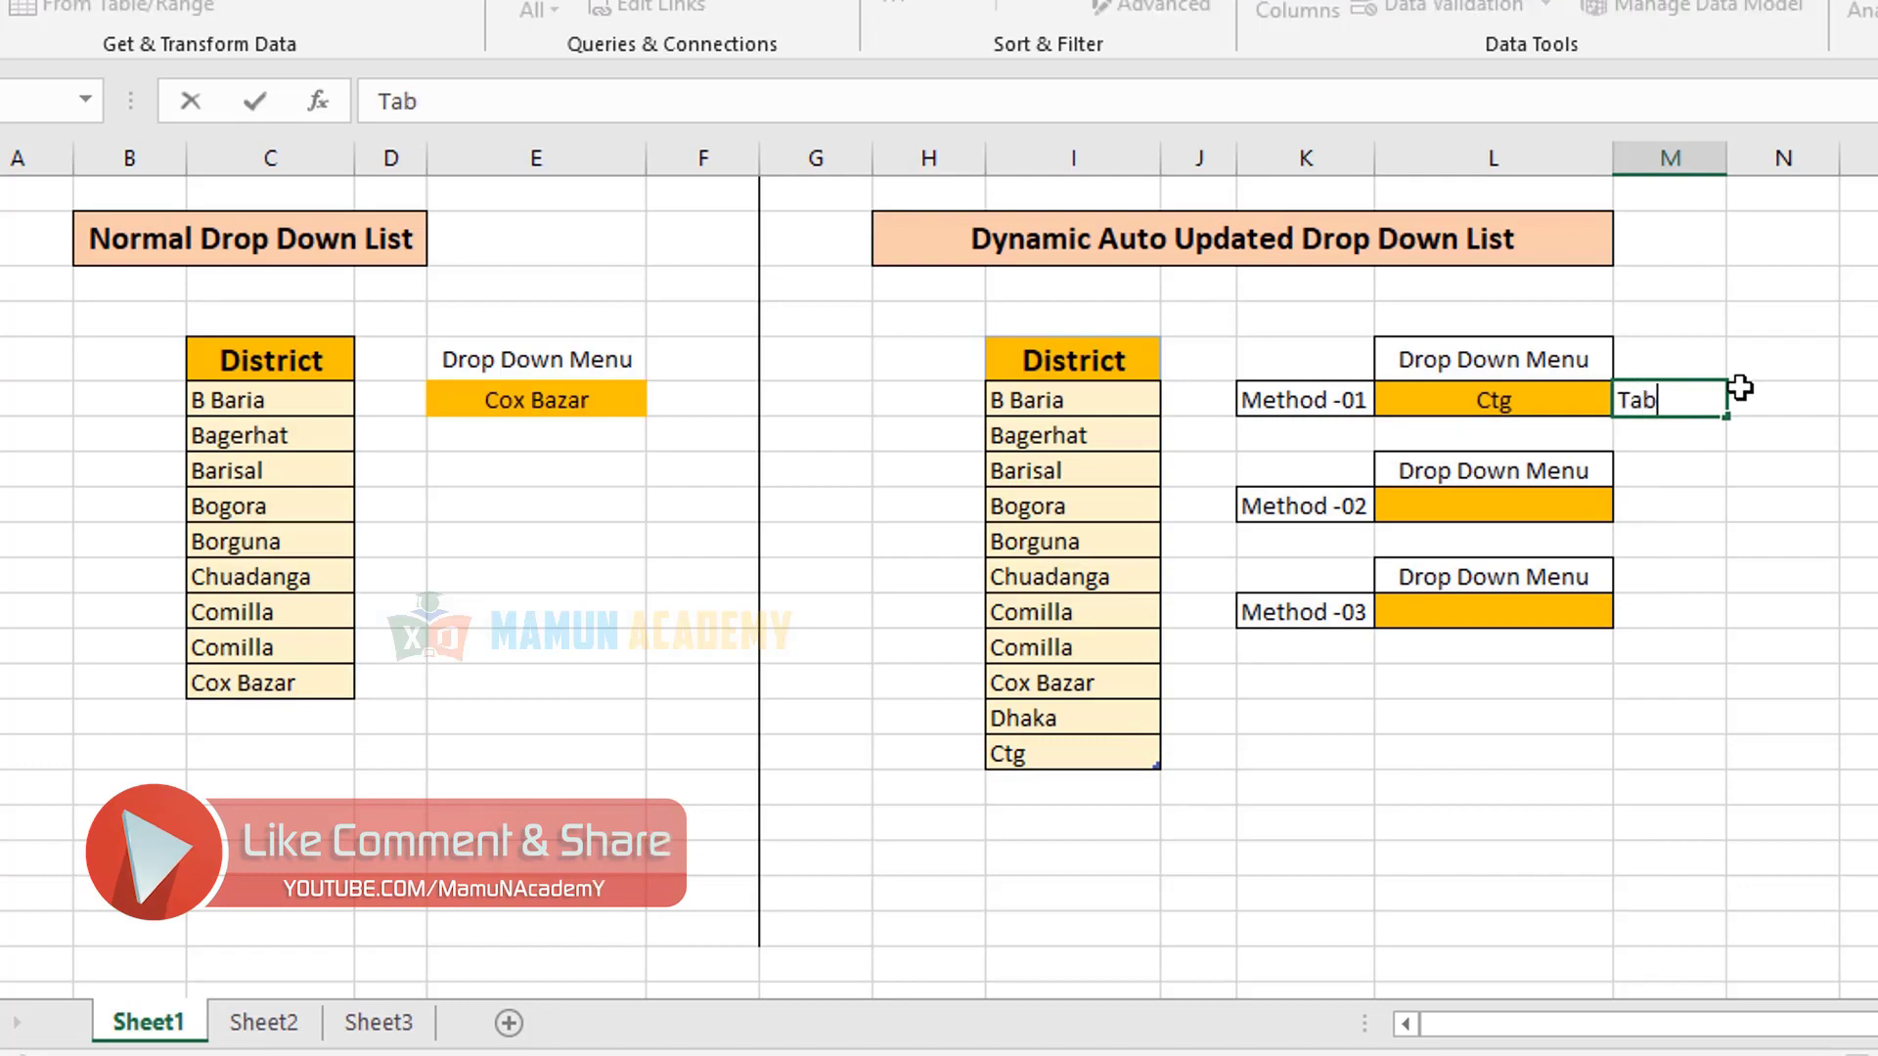
type("le")
key("Return")
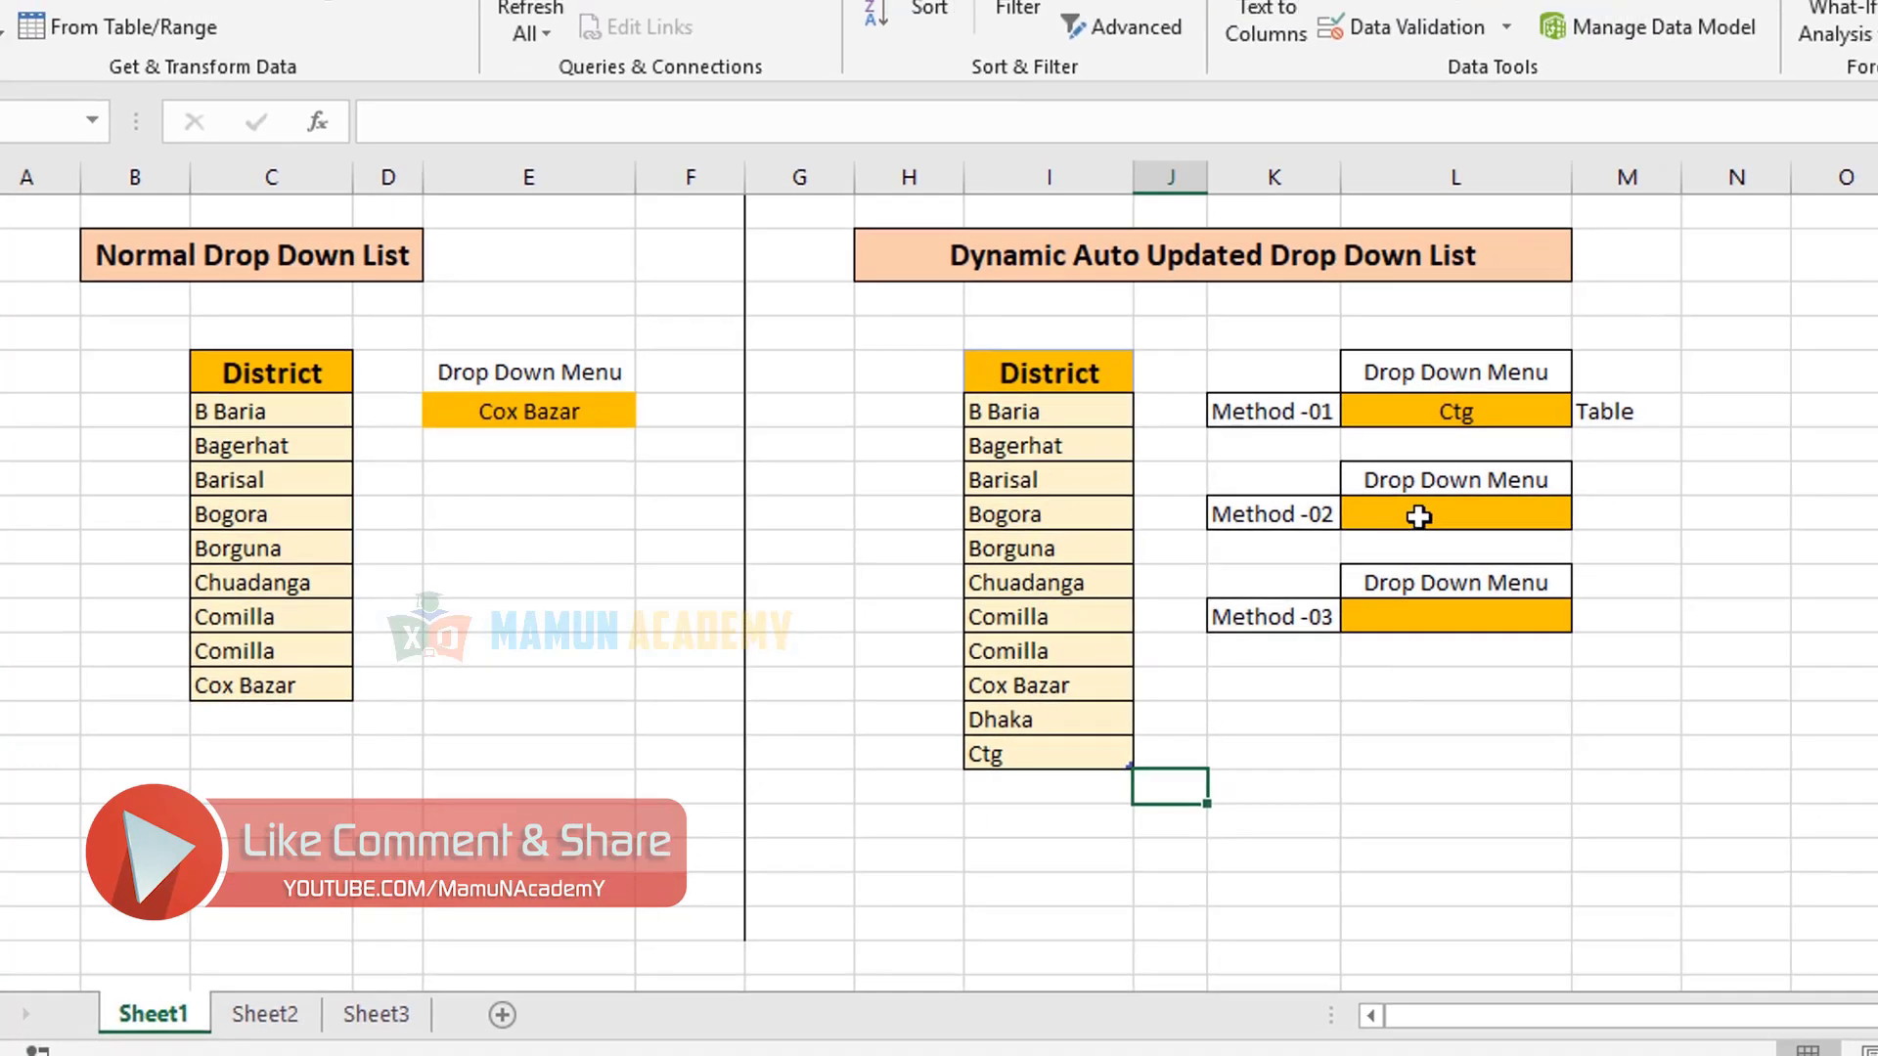
left_click(1201, 564)
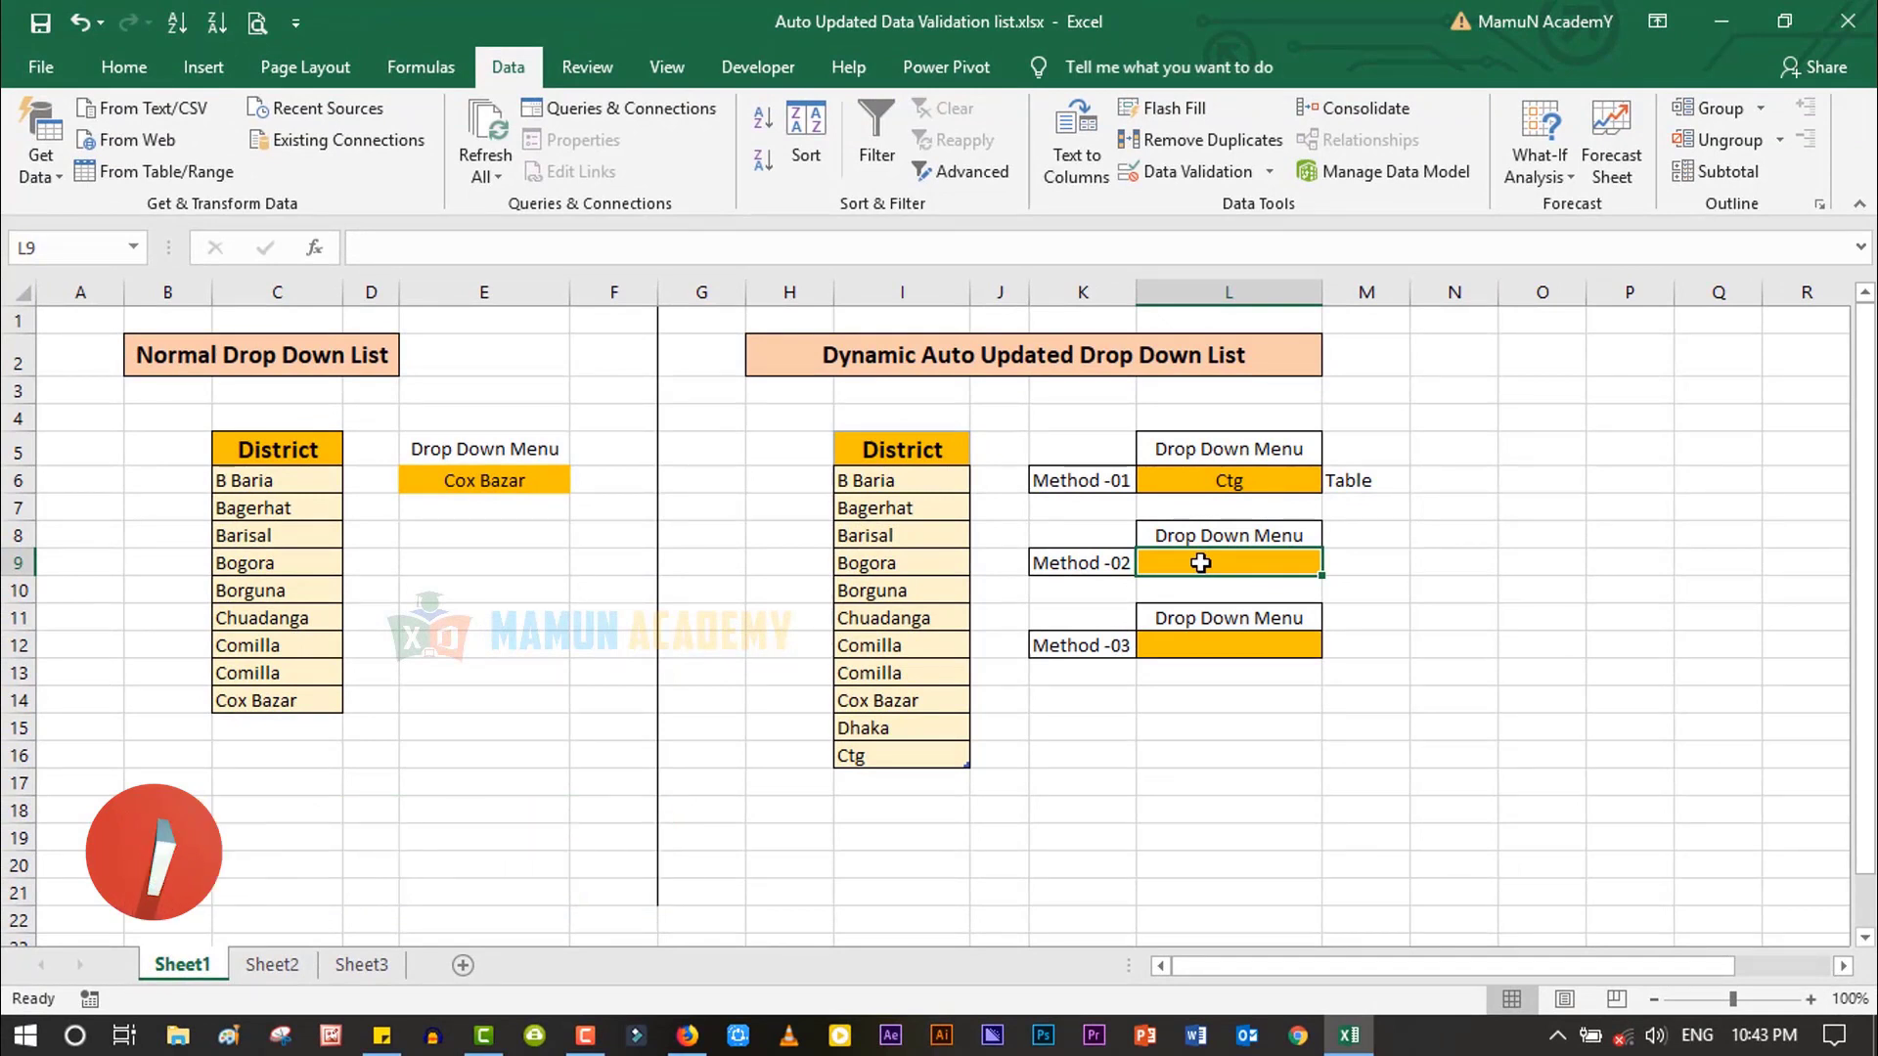
key("ctrl+l")
key("alt+d")
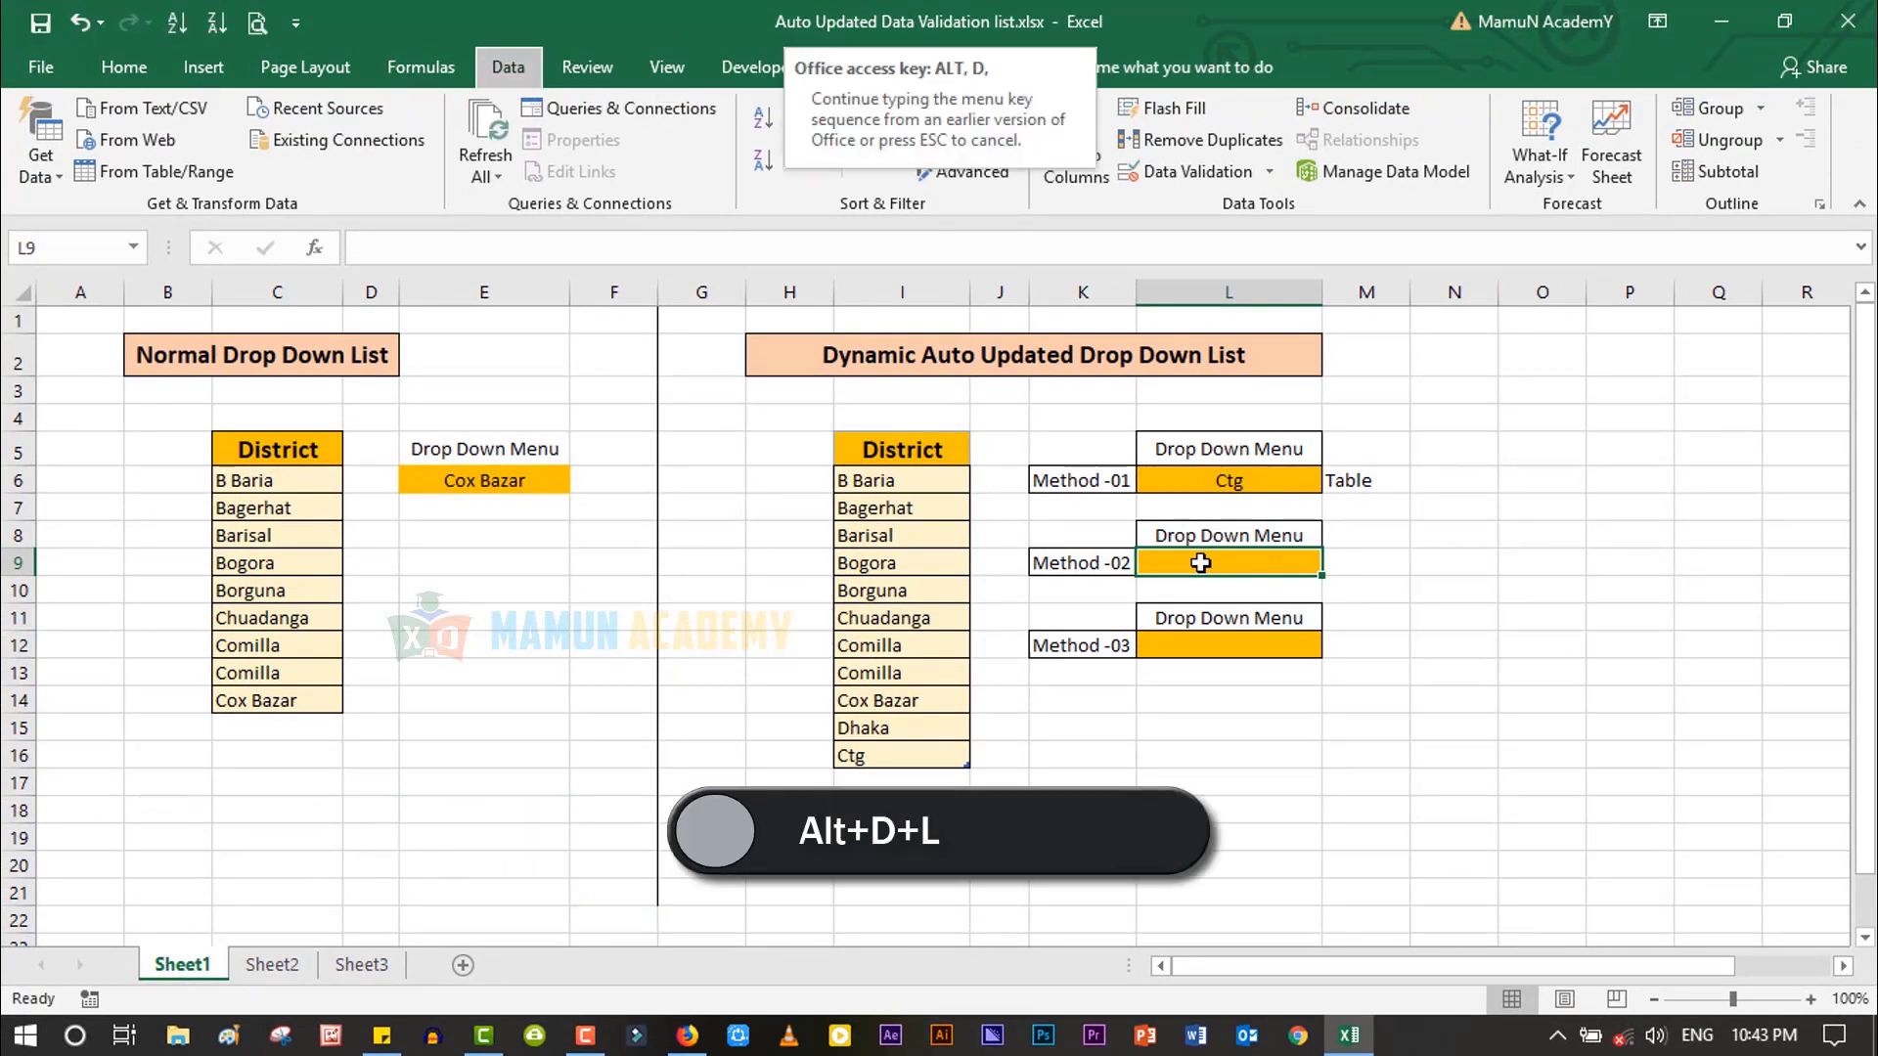
key("l")
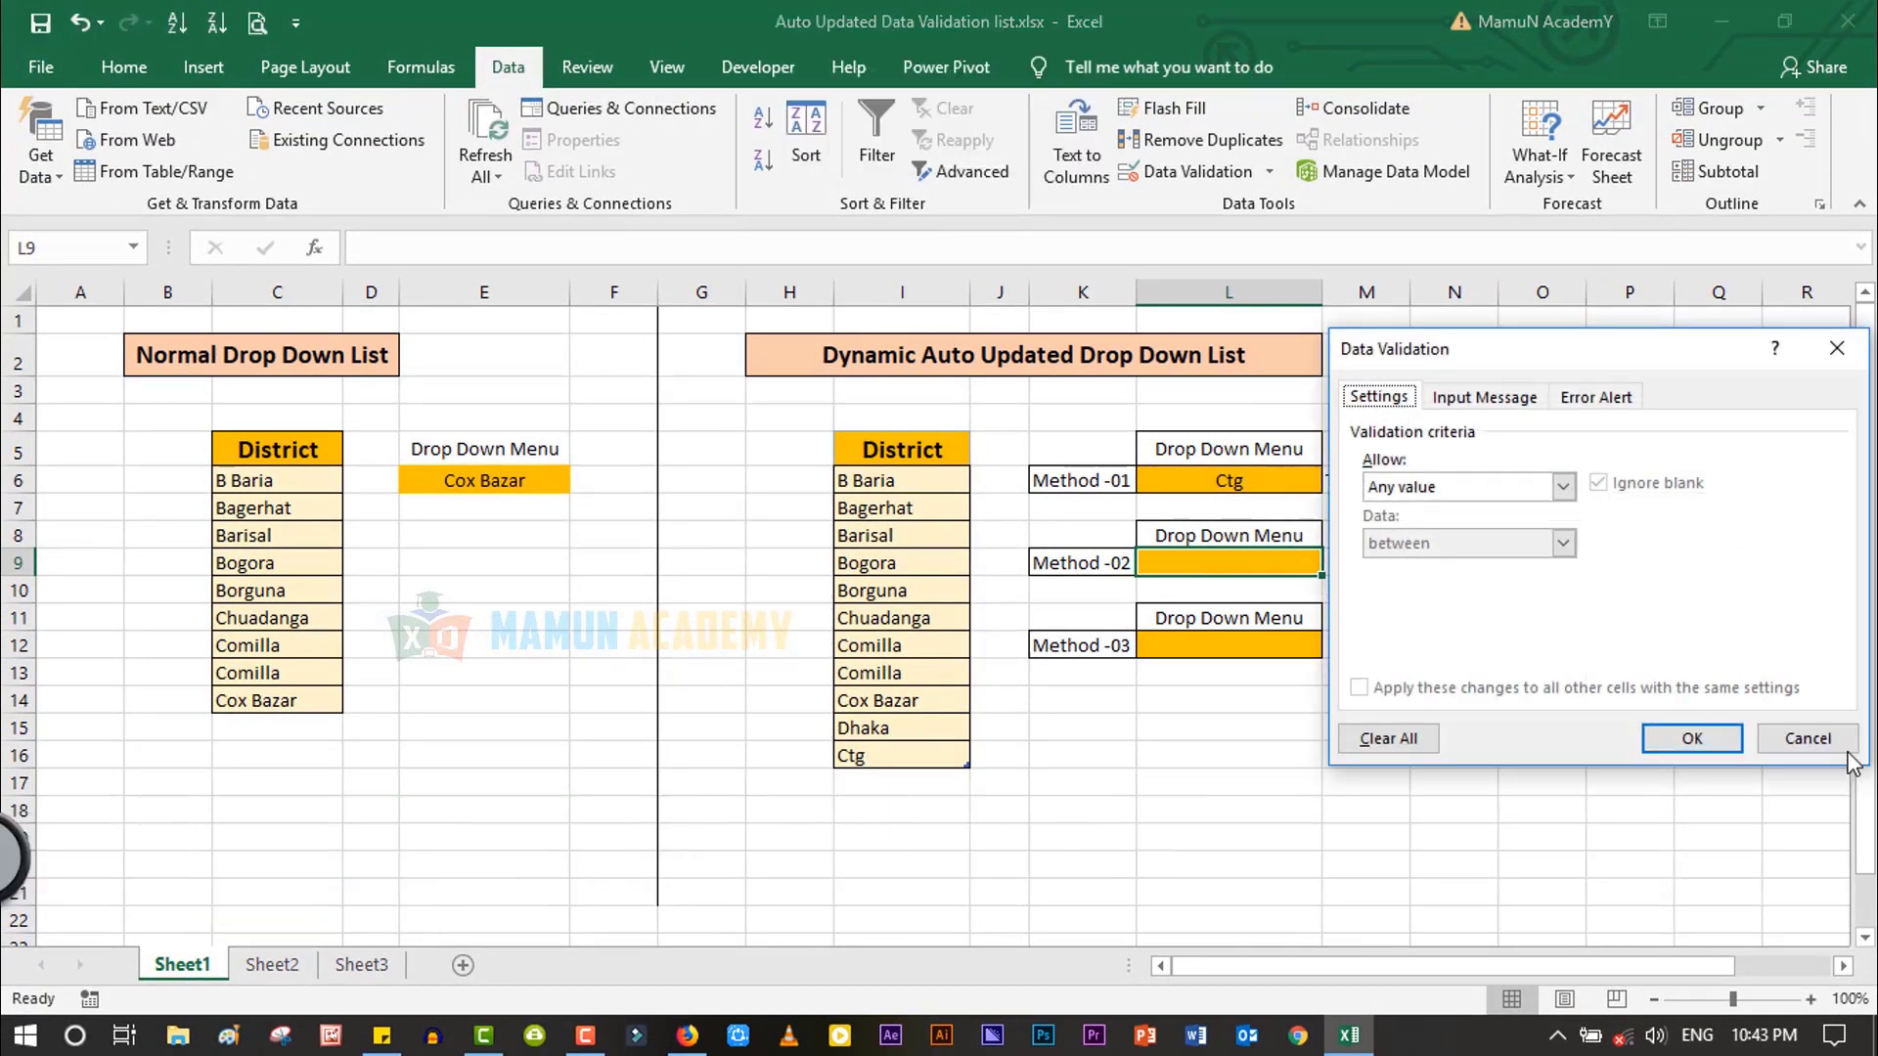
left_click(1808, 739)
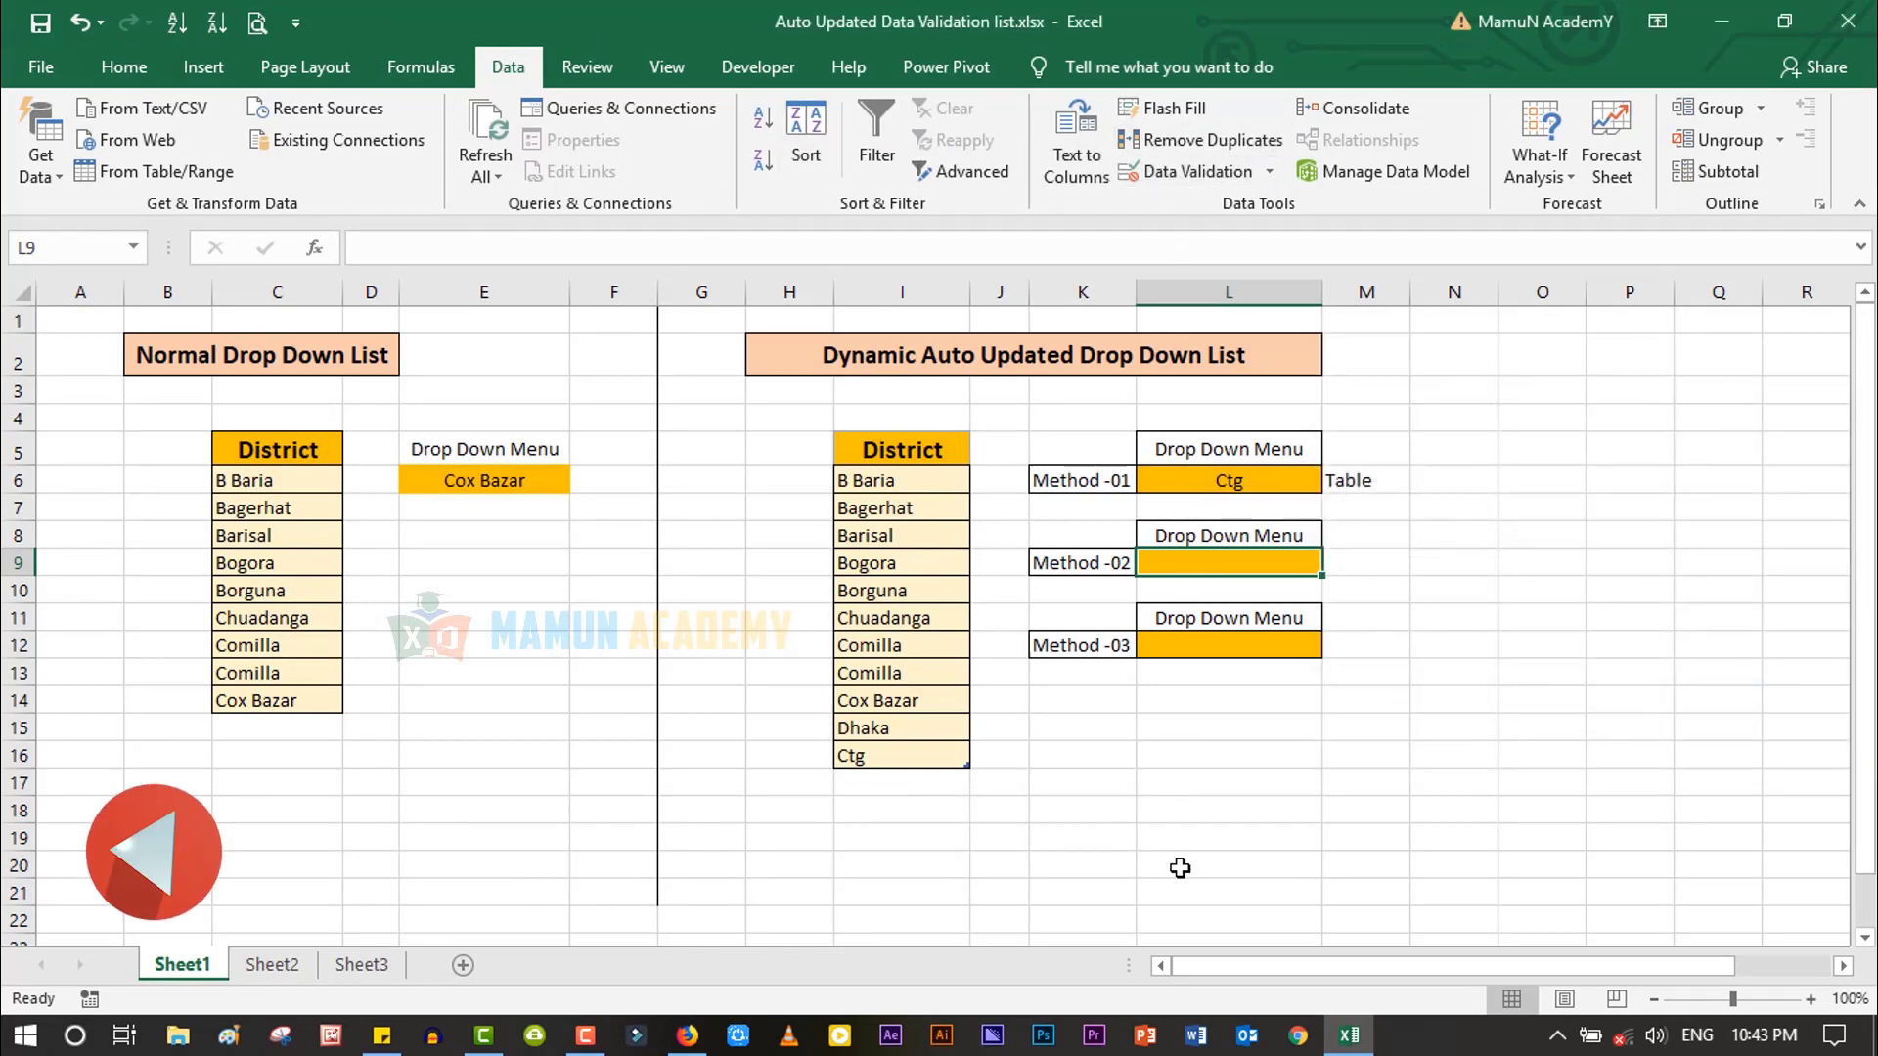
key("alt+d")
key("l")
key("Tab")
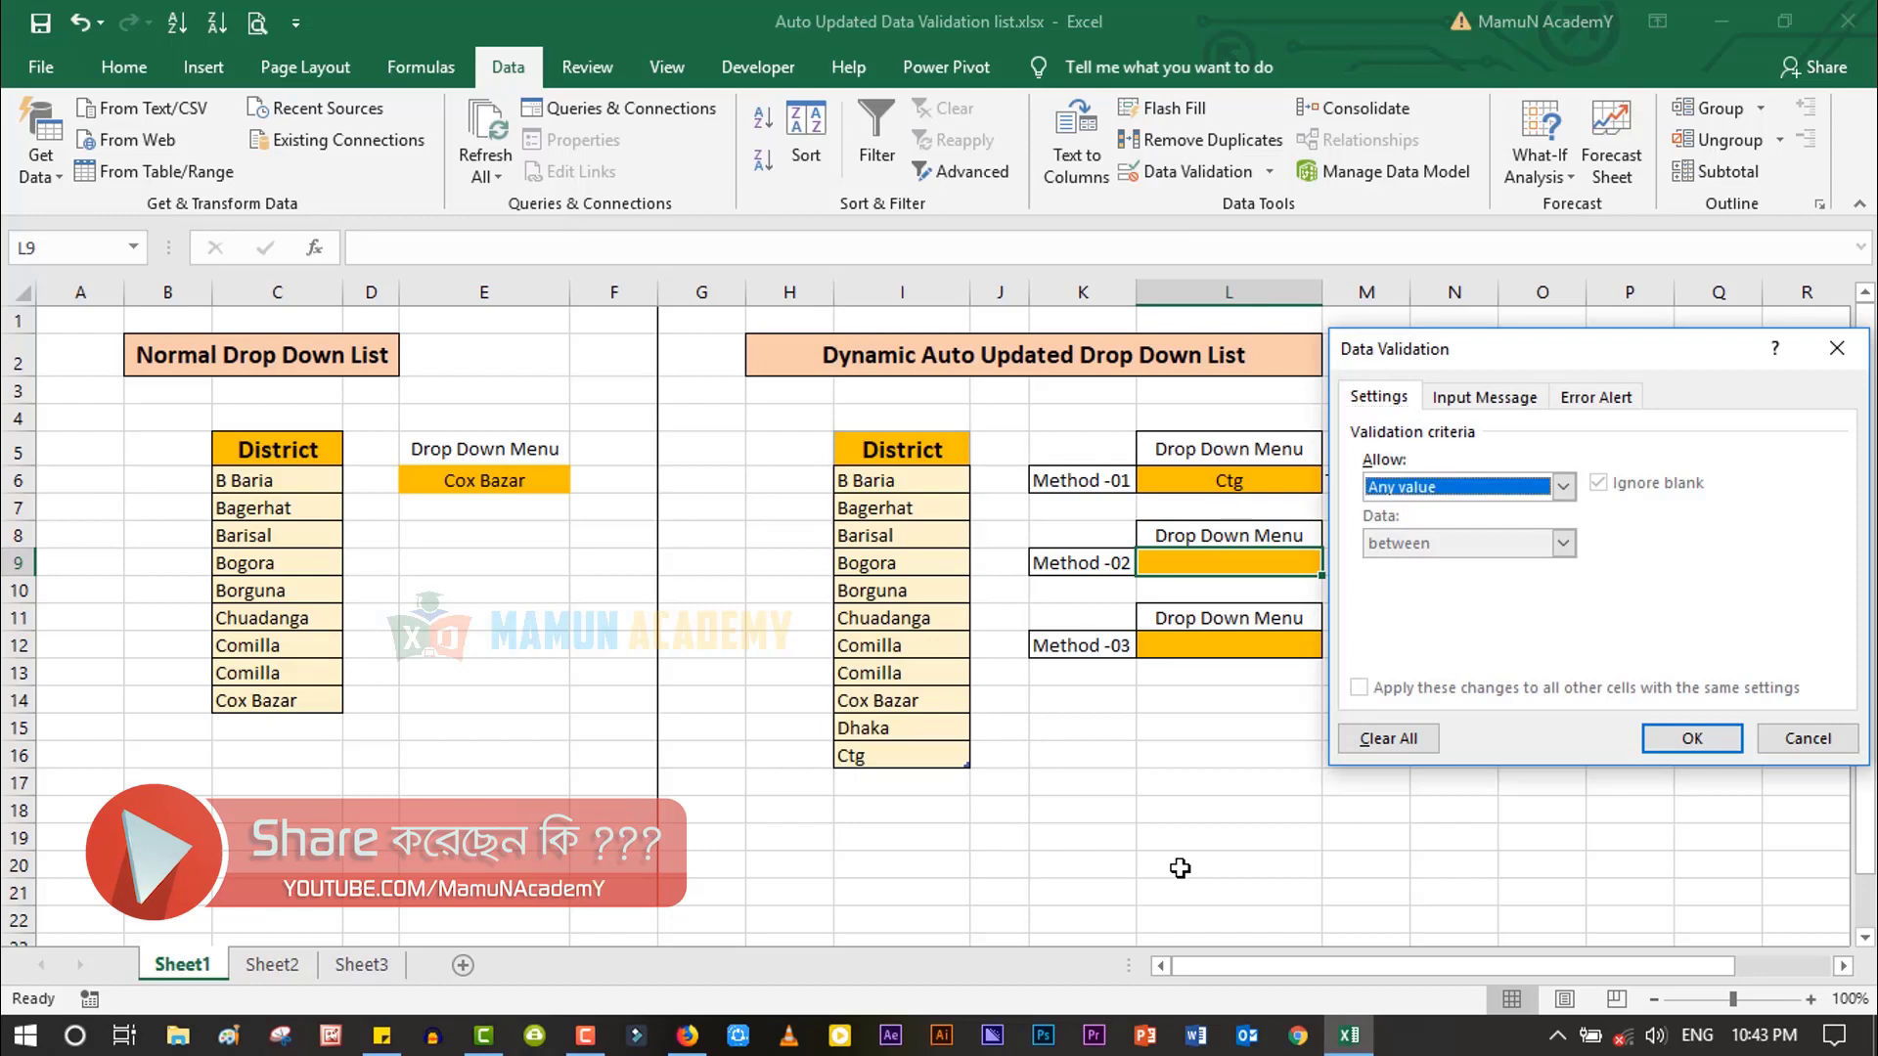
key("Down")
key("Down")
key("Down")
key("alt+Down")
key("Return")
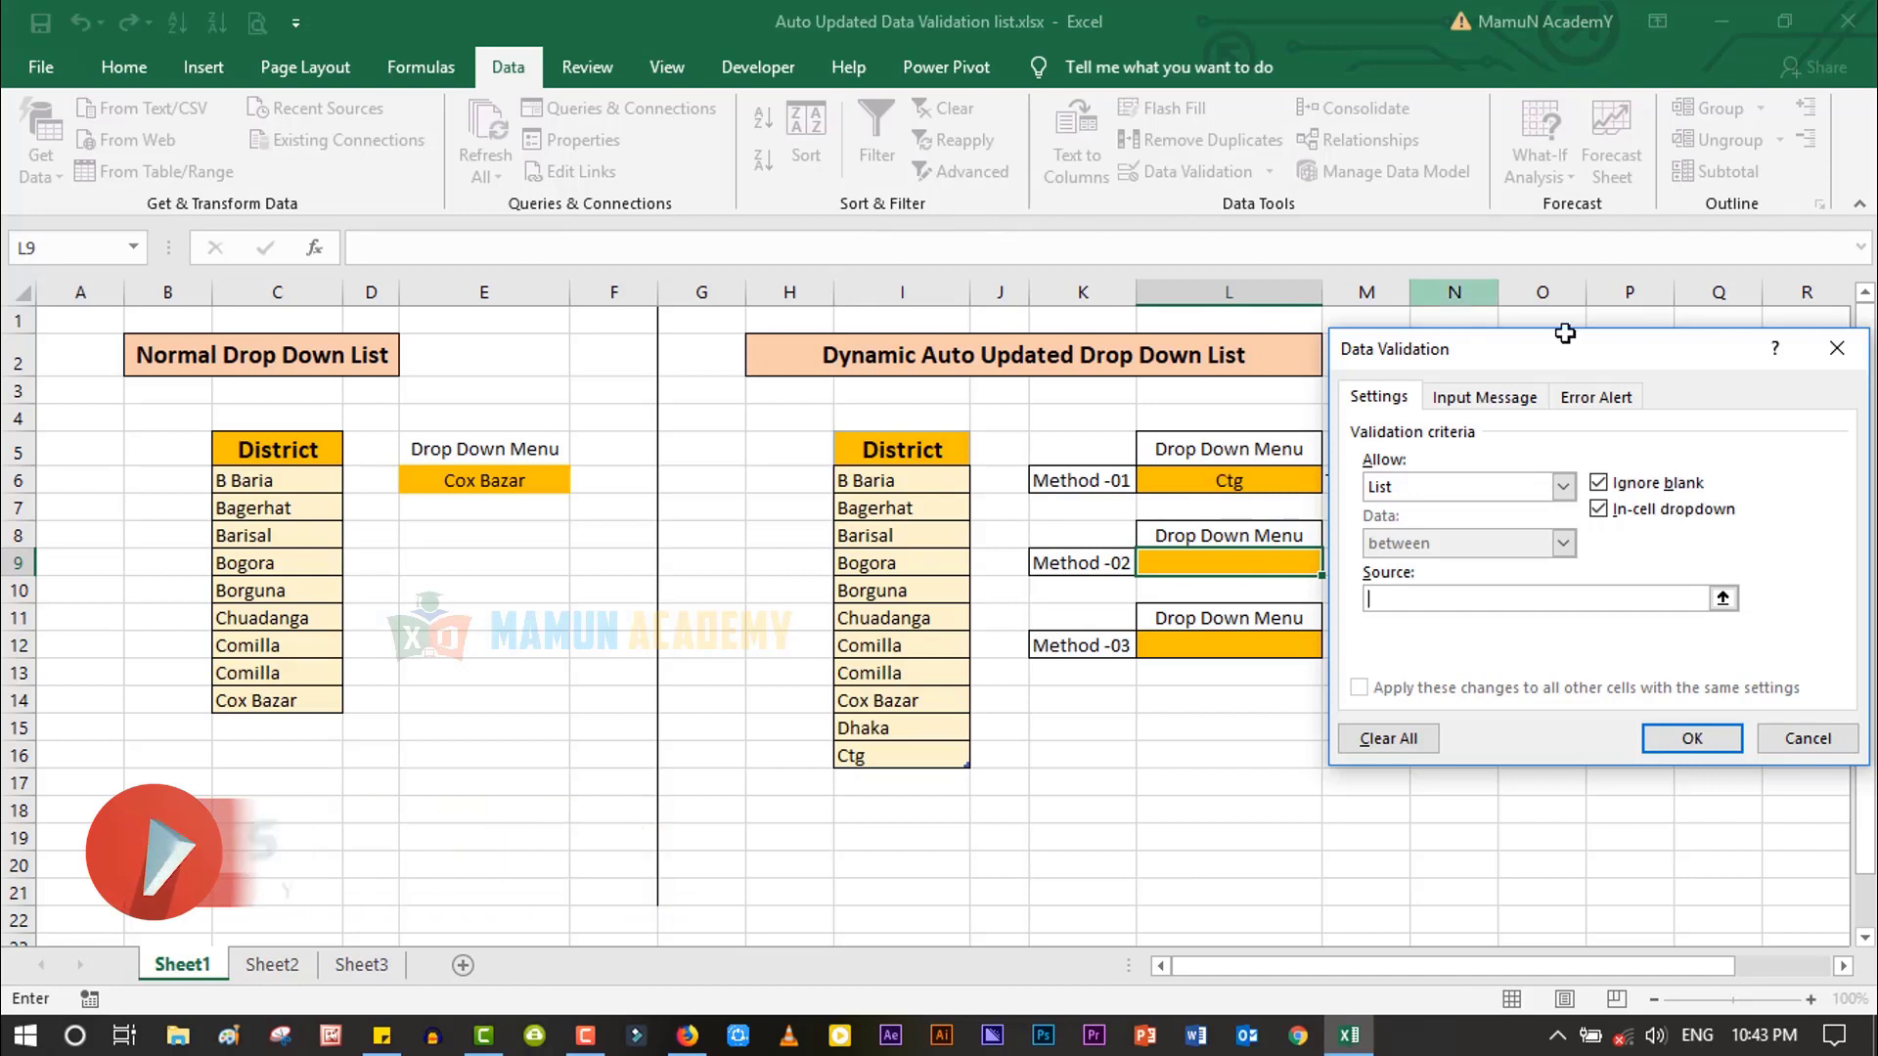
mouse_move(1618, 351)
left_mouse_down()
mouse_move(1642, 393)
mouse_move(1624, 374)
left_mouse_up()
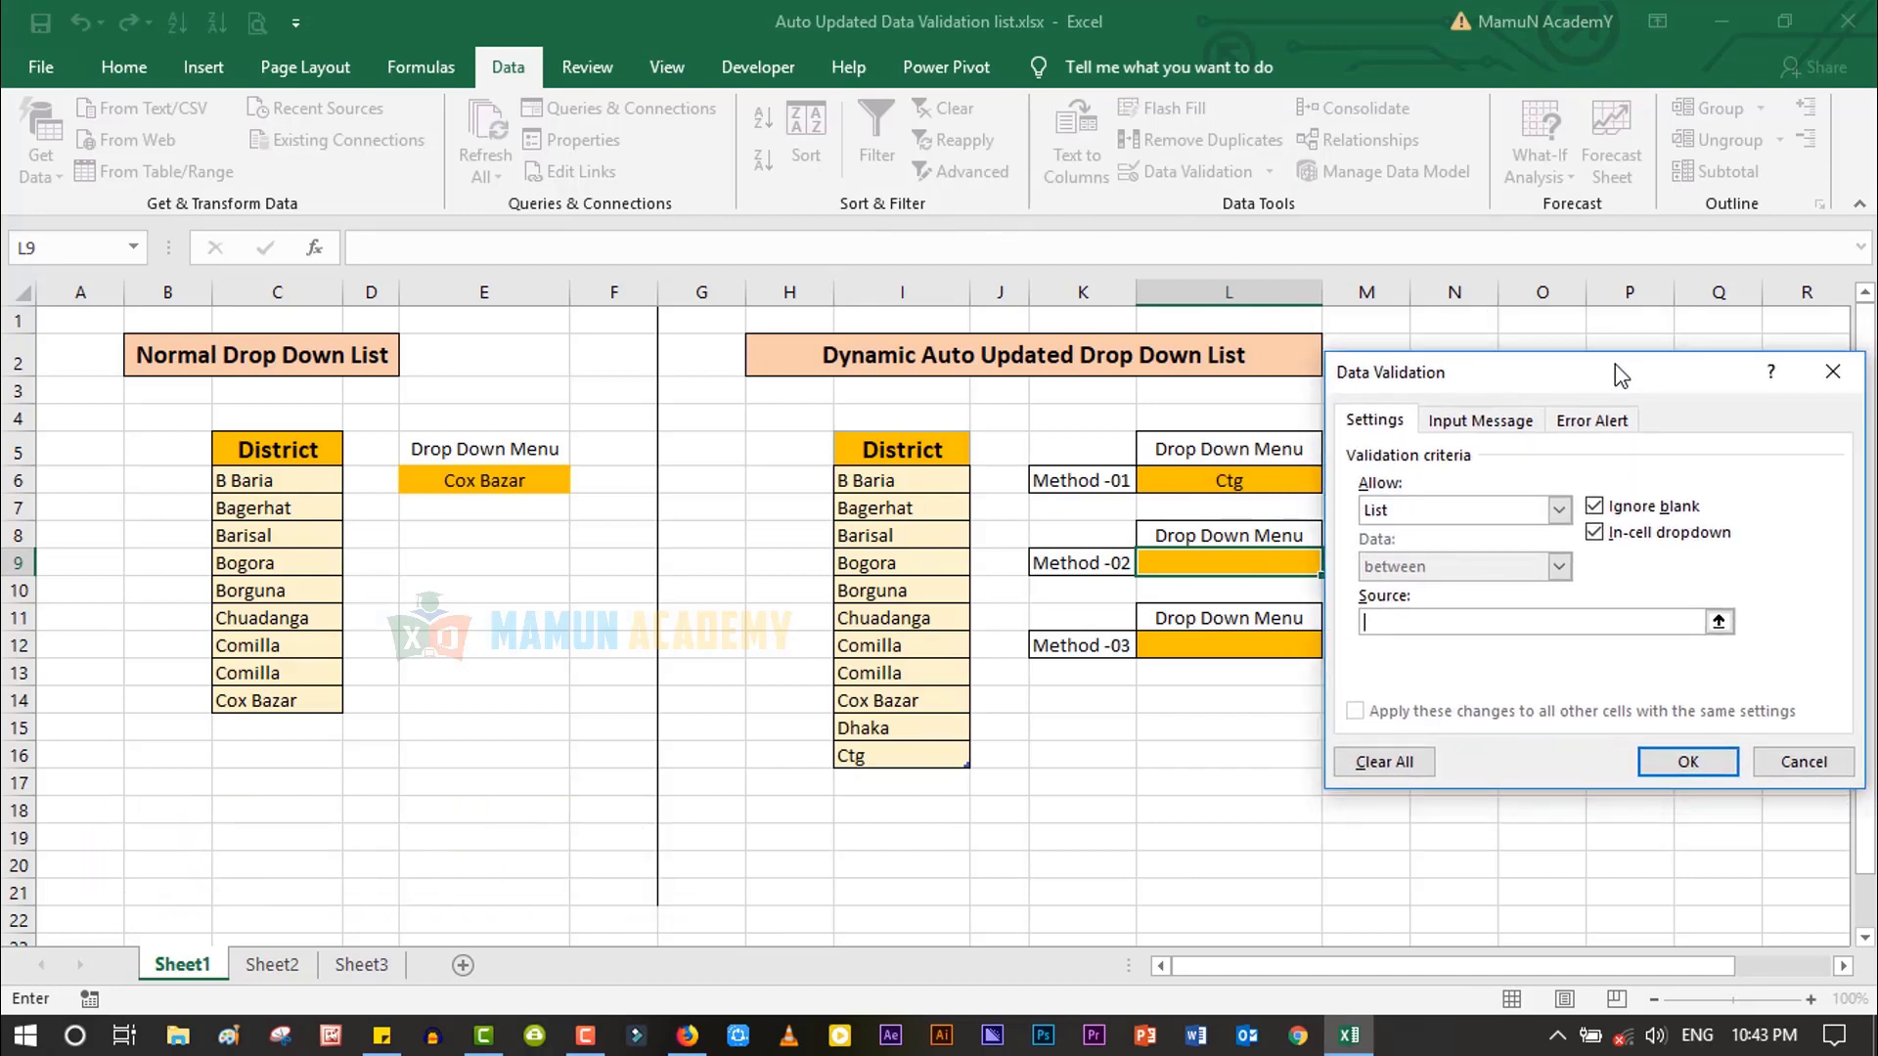
left_click(1522, 619)
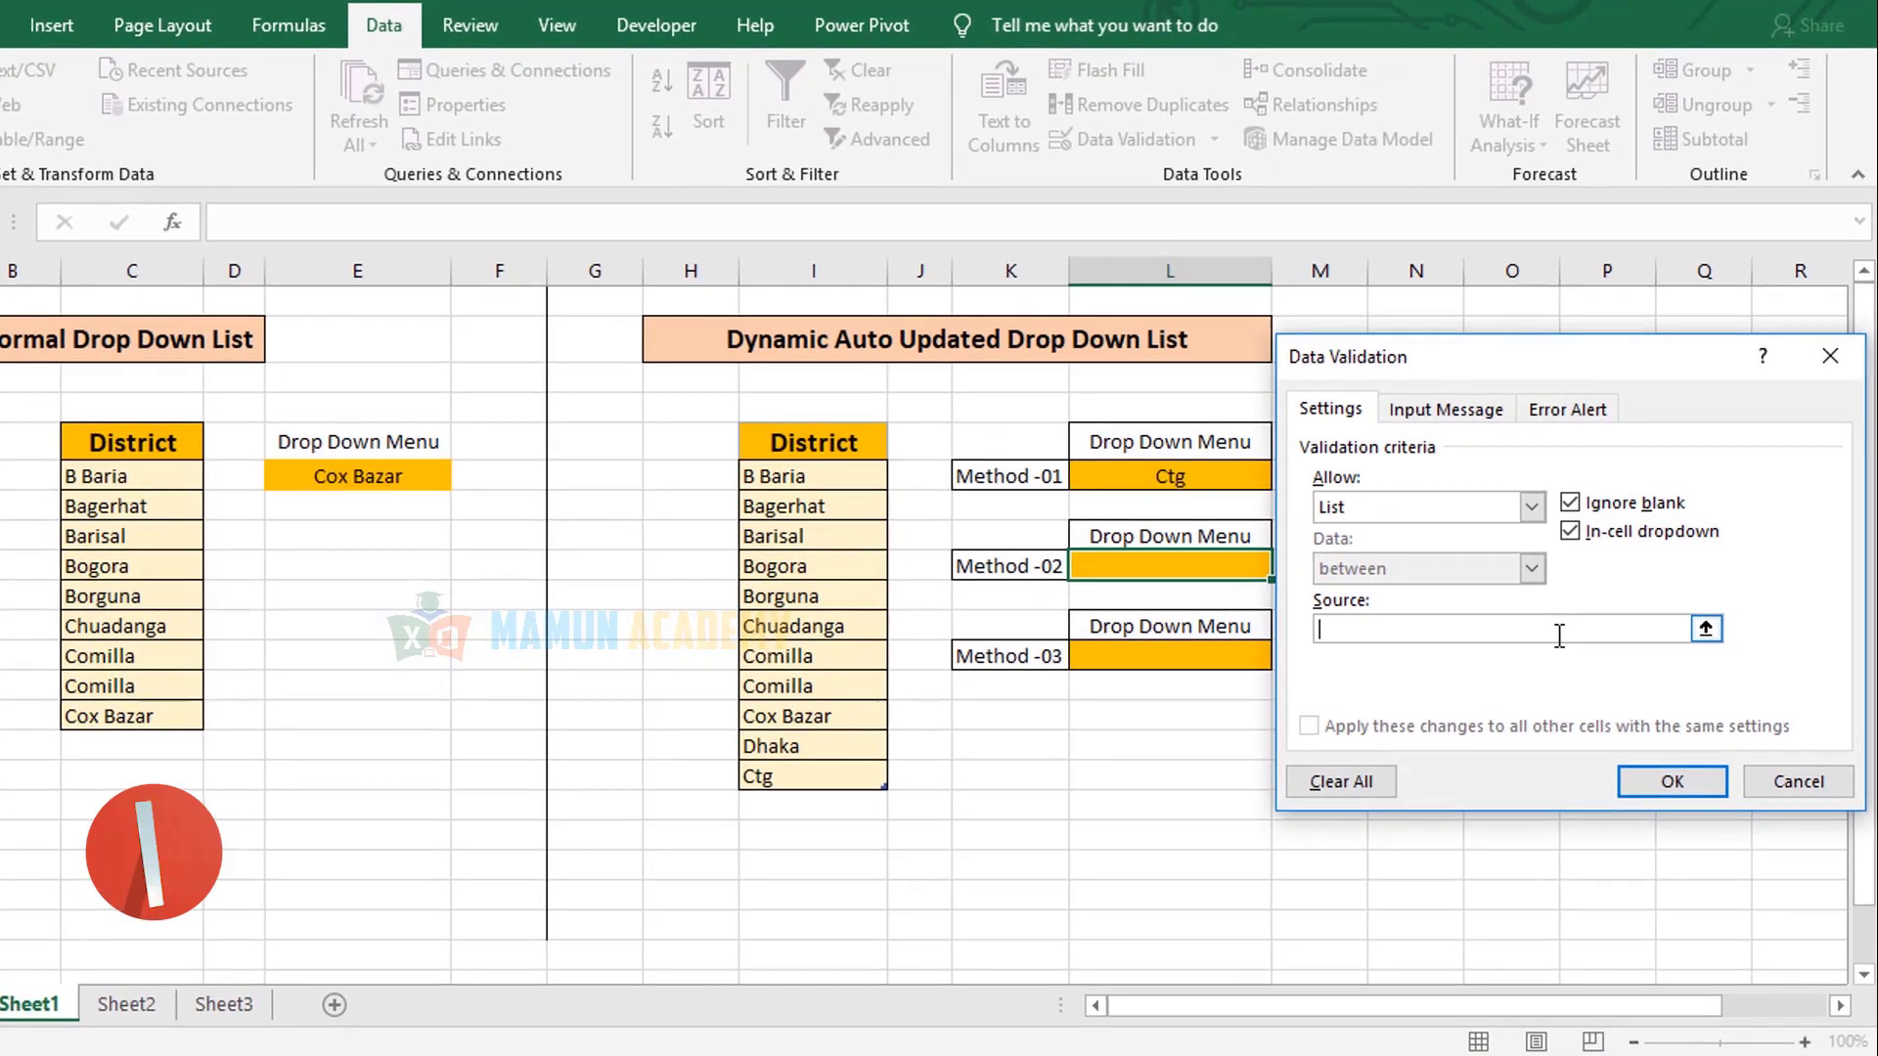
type("=")
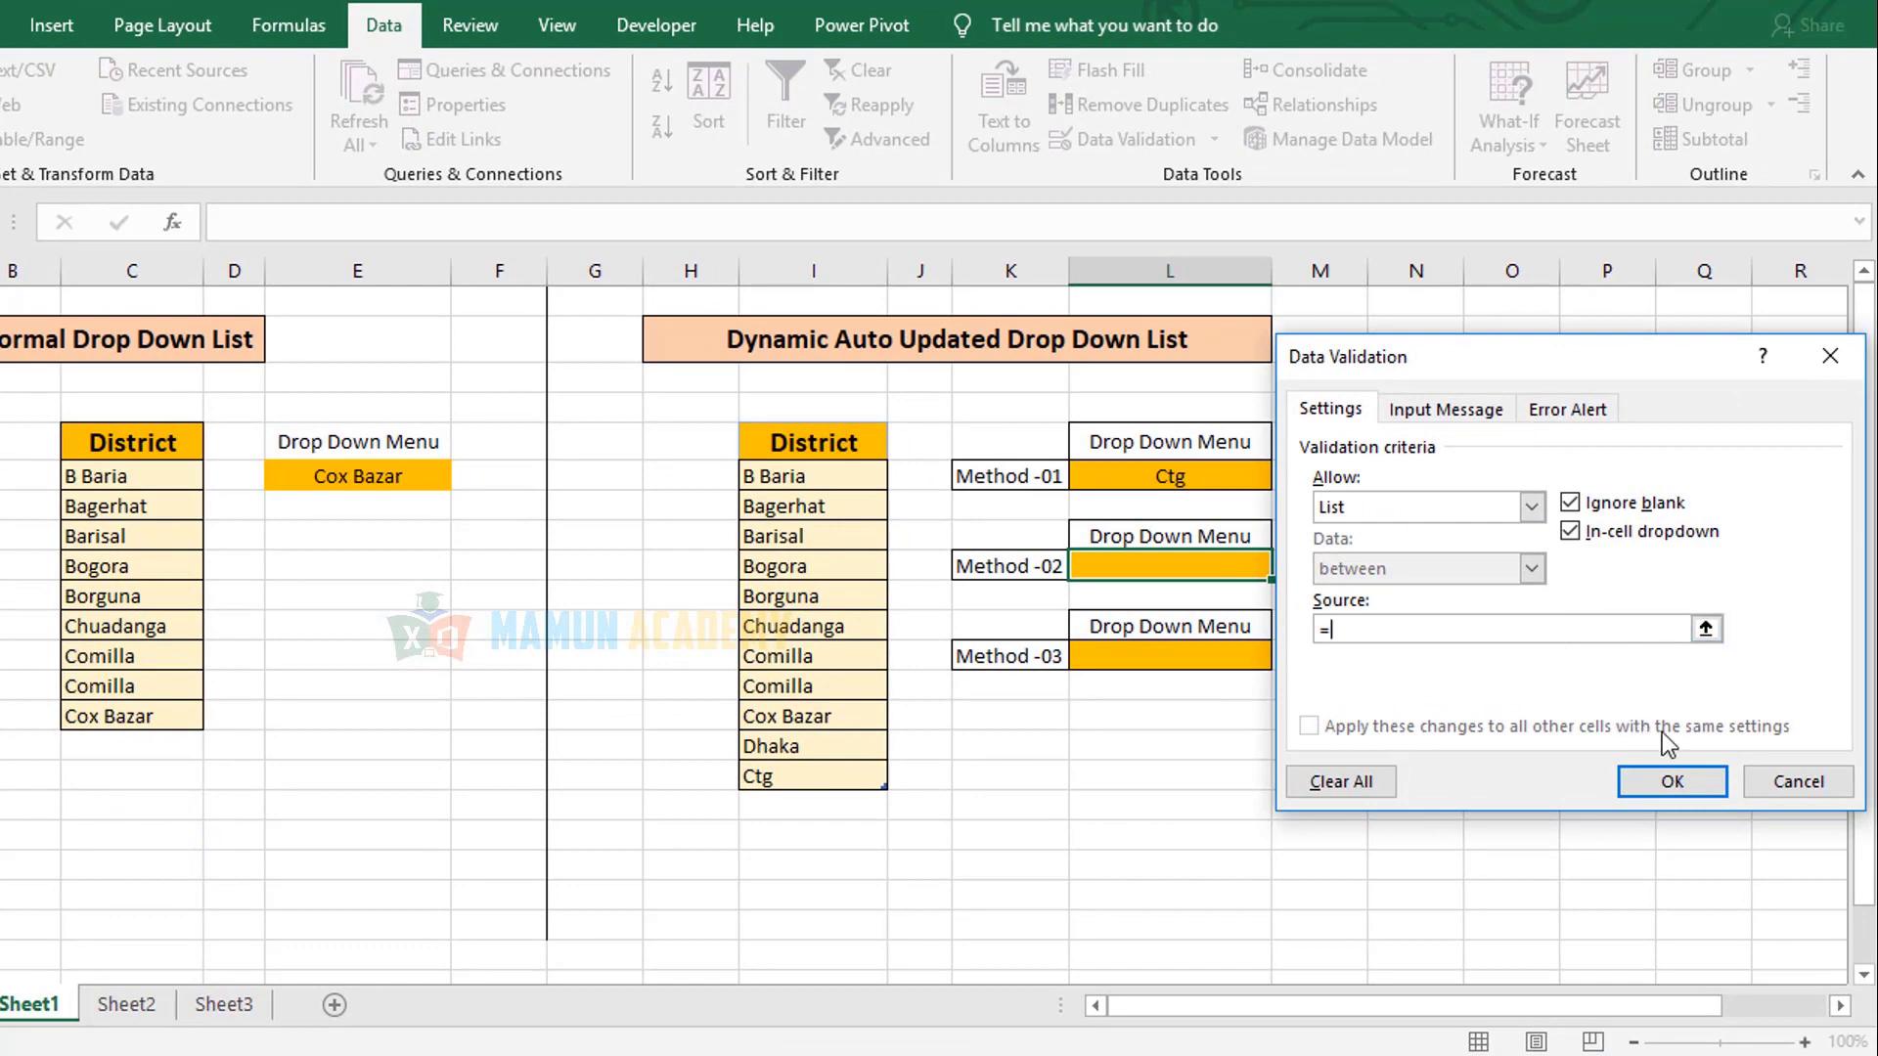
left_click(1798, 781)
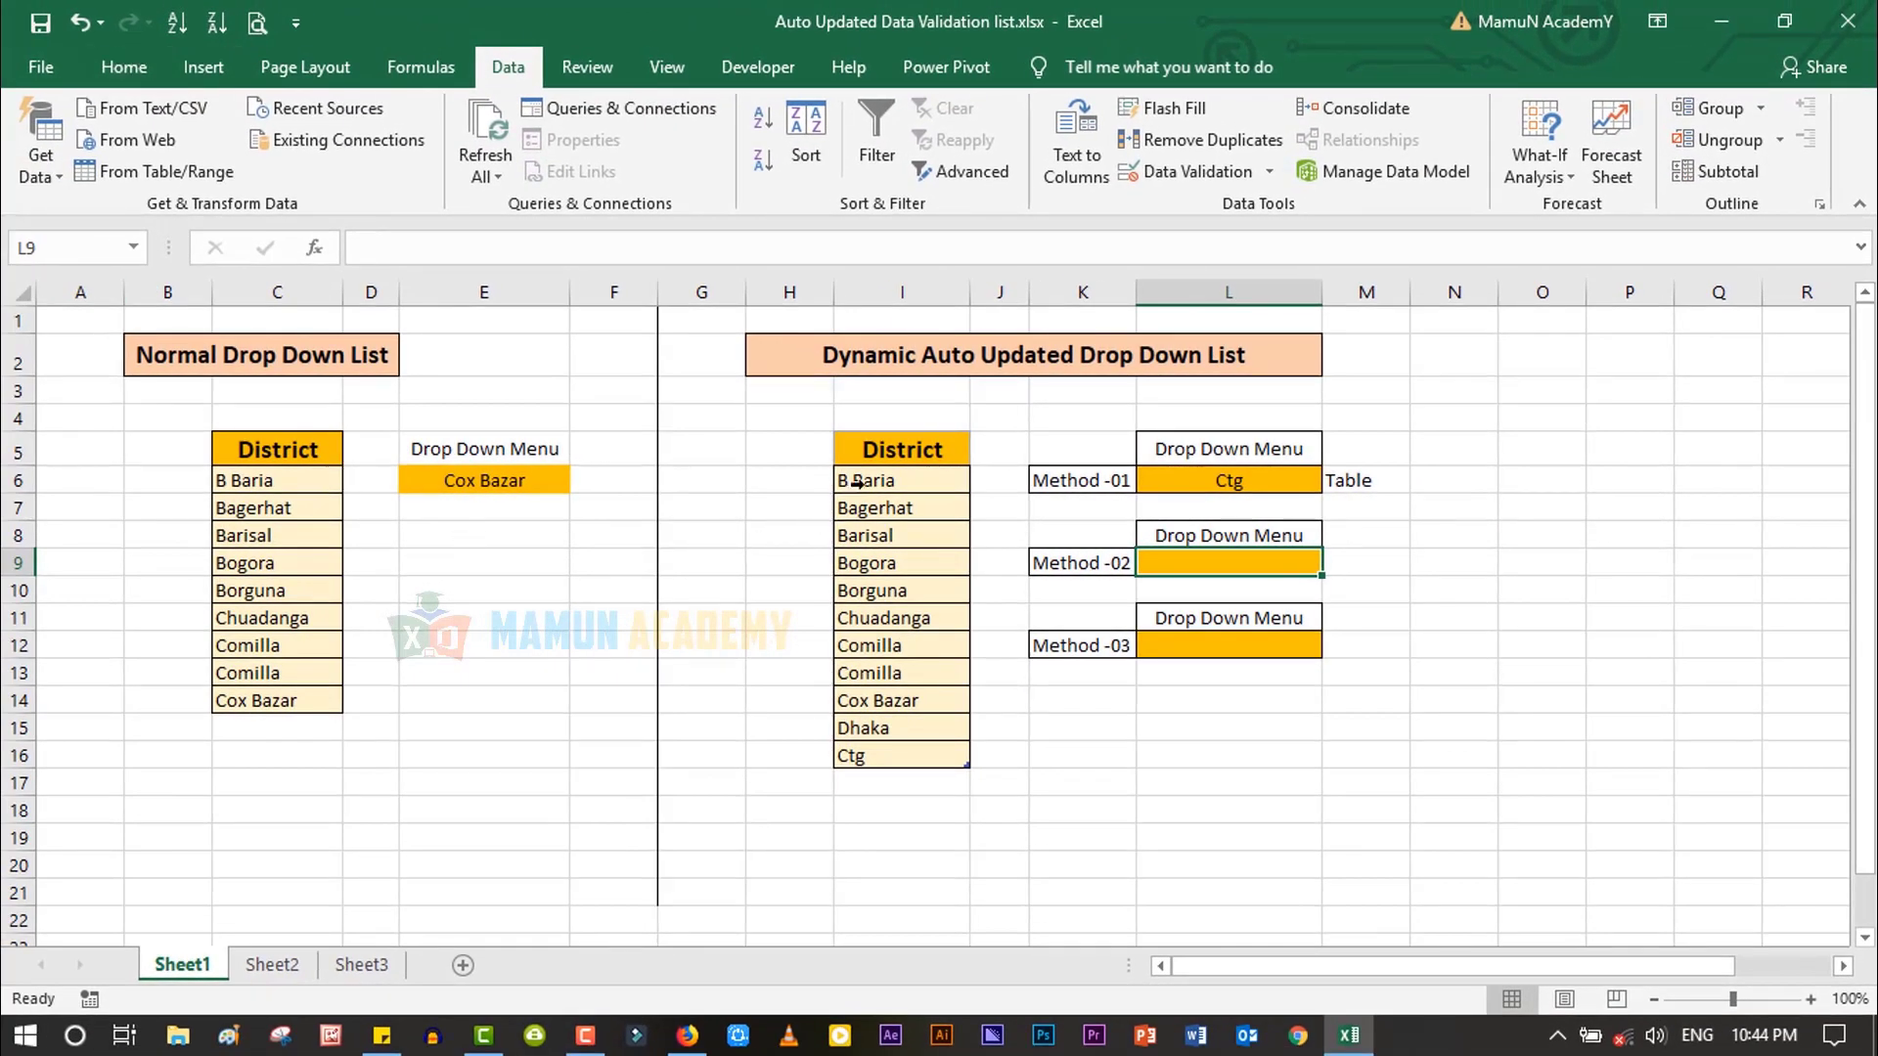
- Select the District entries through Ctg and delete the duplicate District name in Name Manager
left_click_drag(868, 479, 918, 773)
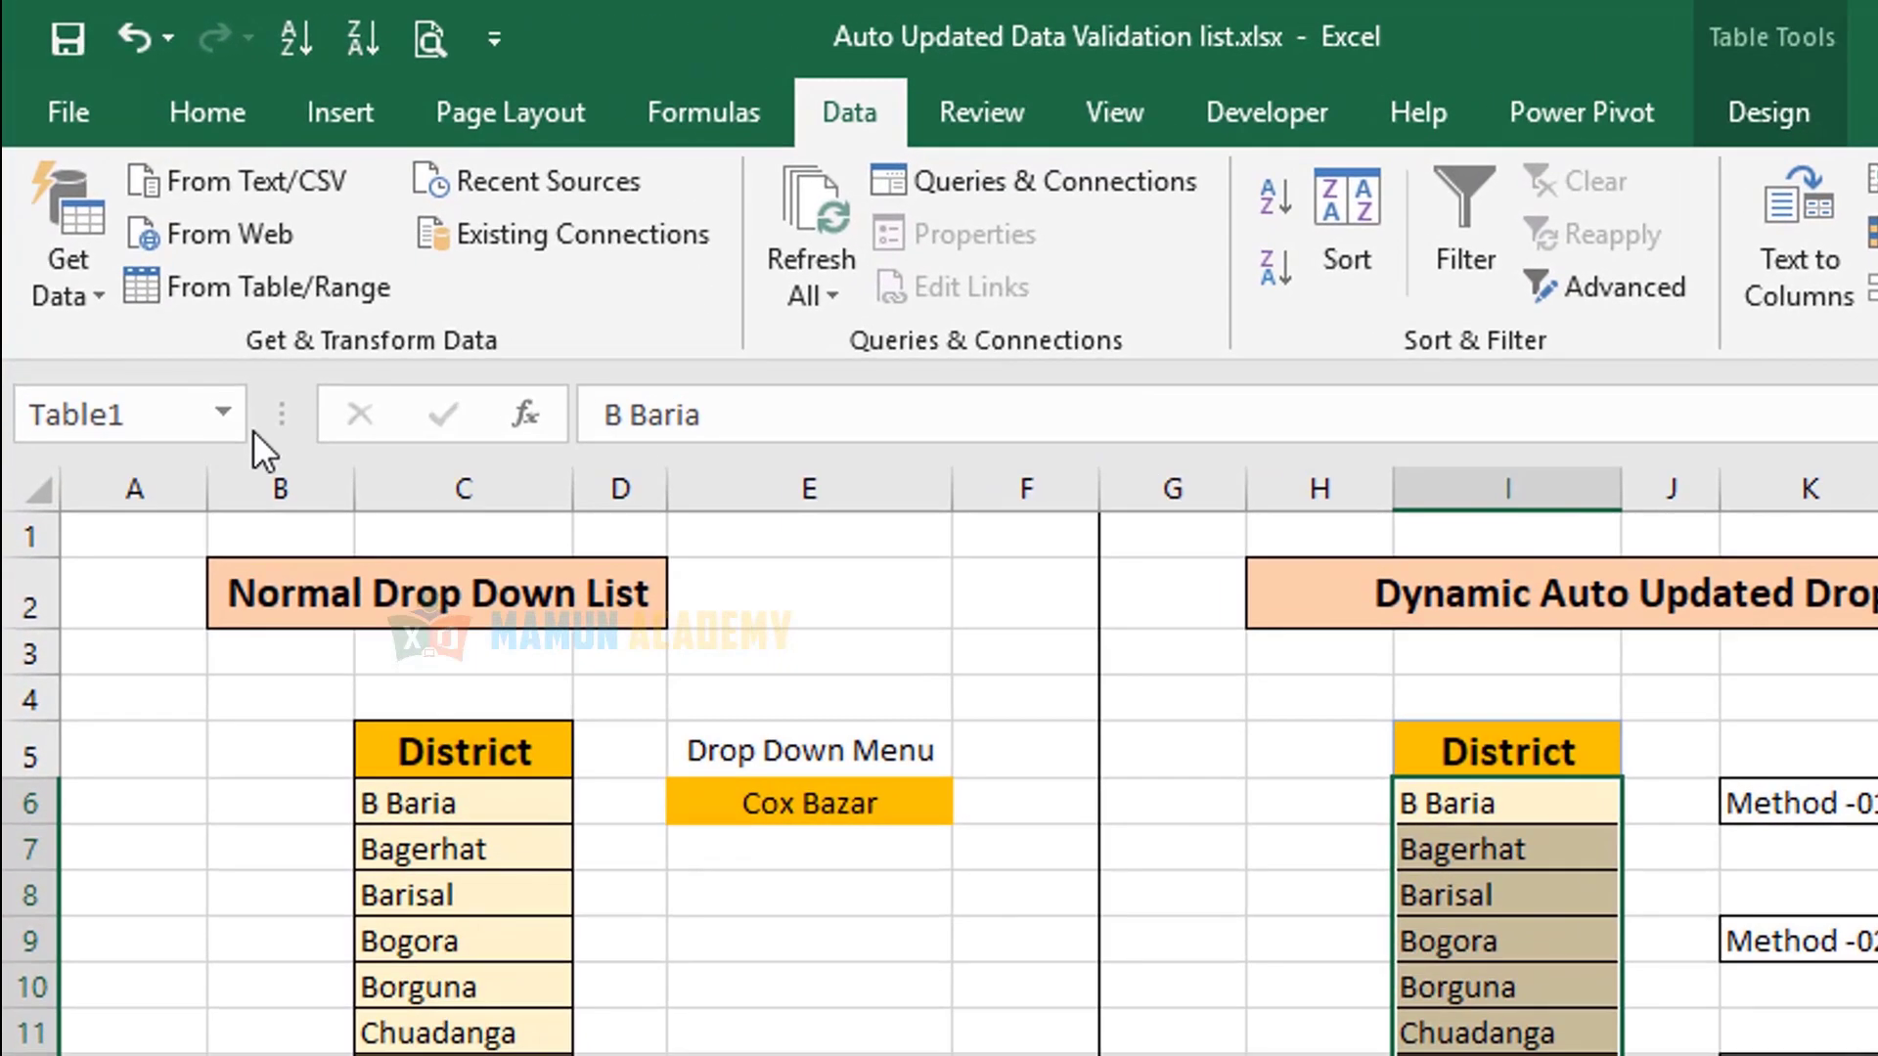
left_click(137, 248)
left_click(225, 414)
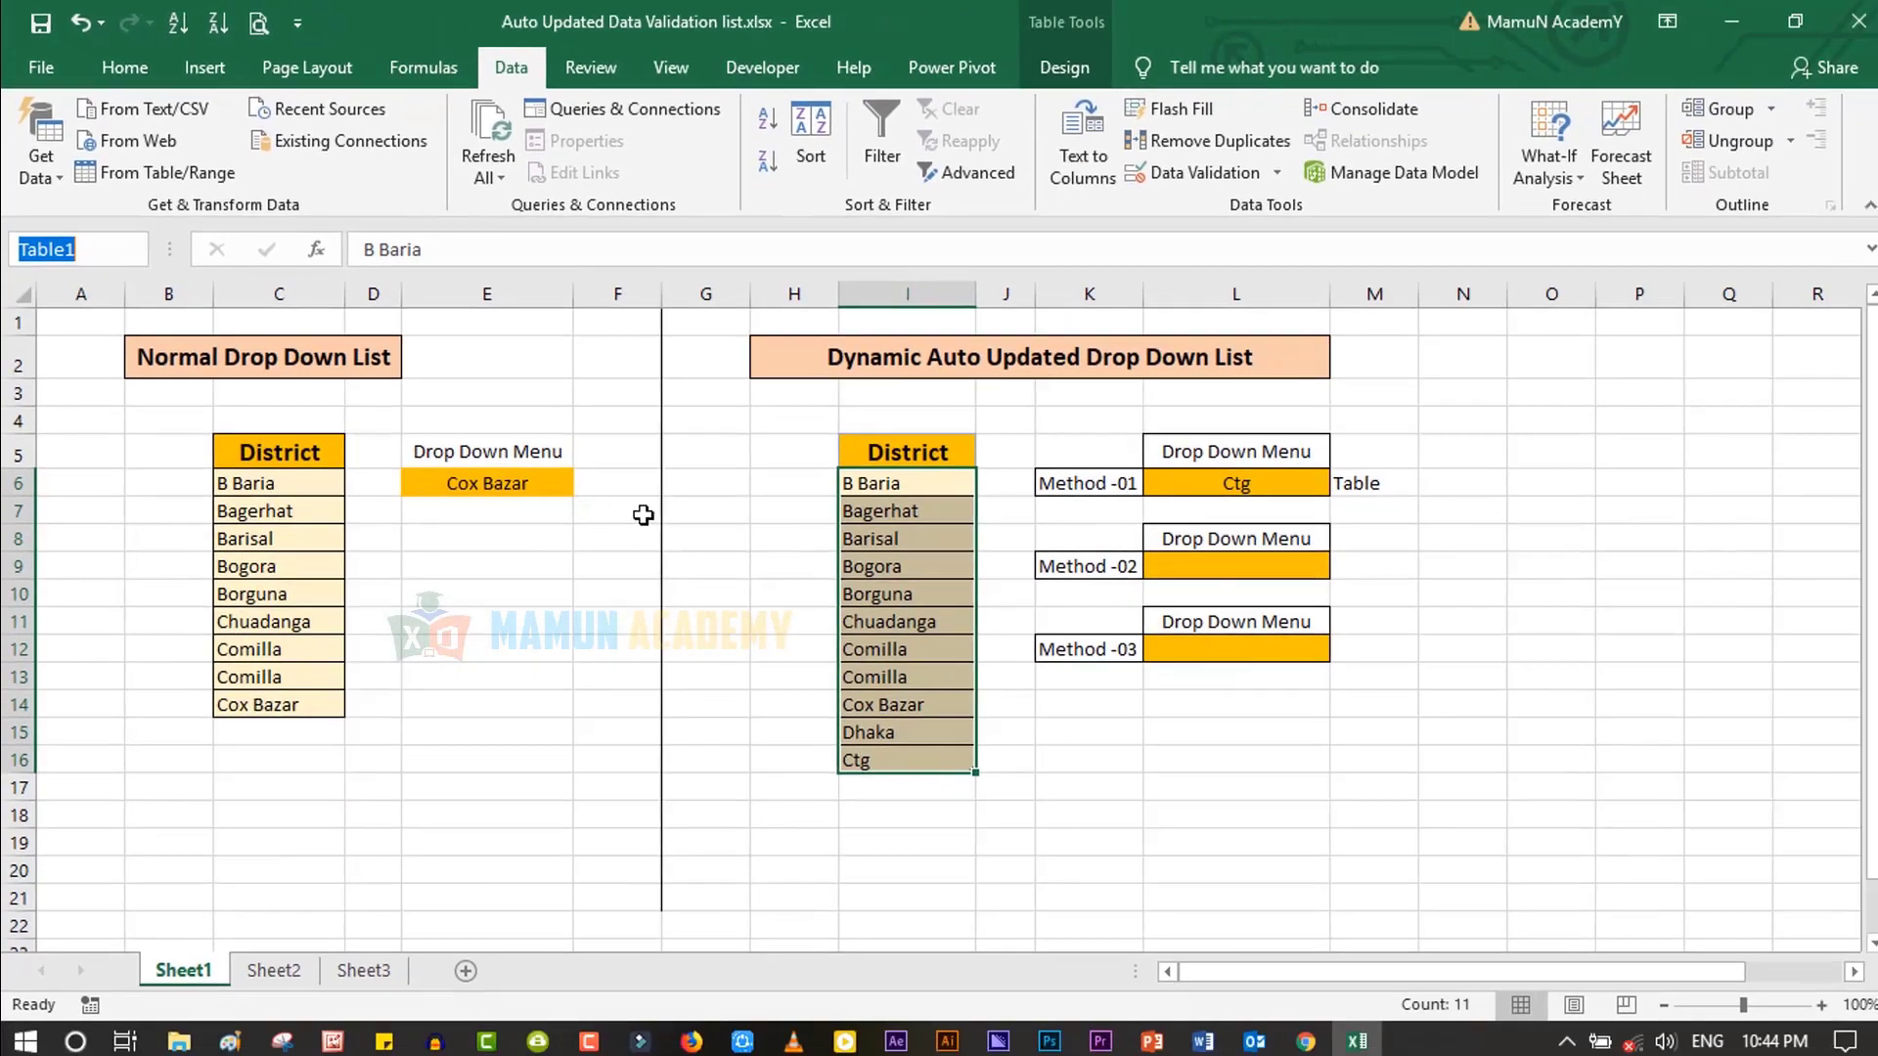
left_click(421, 67)
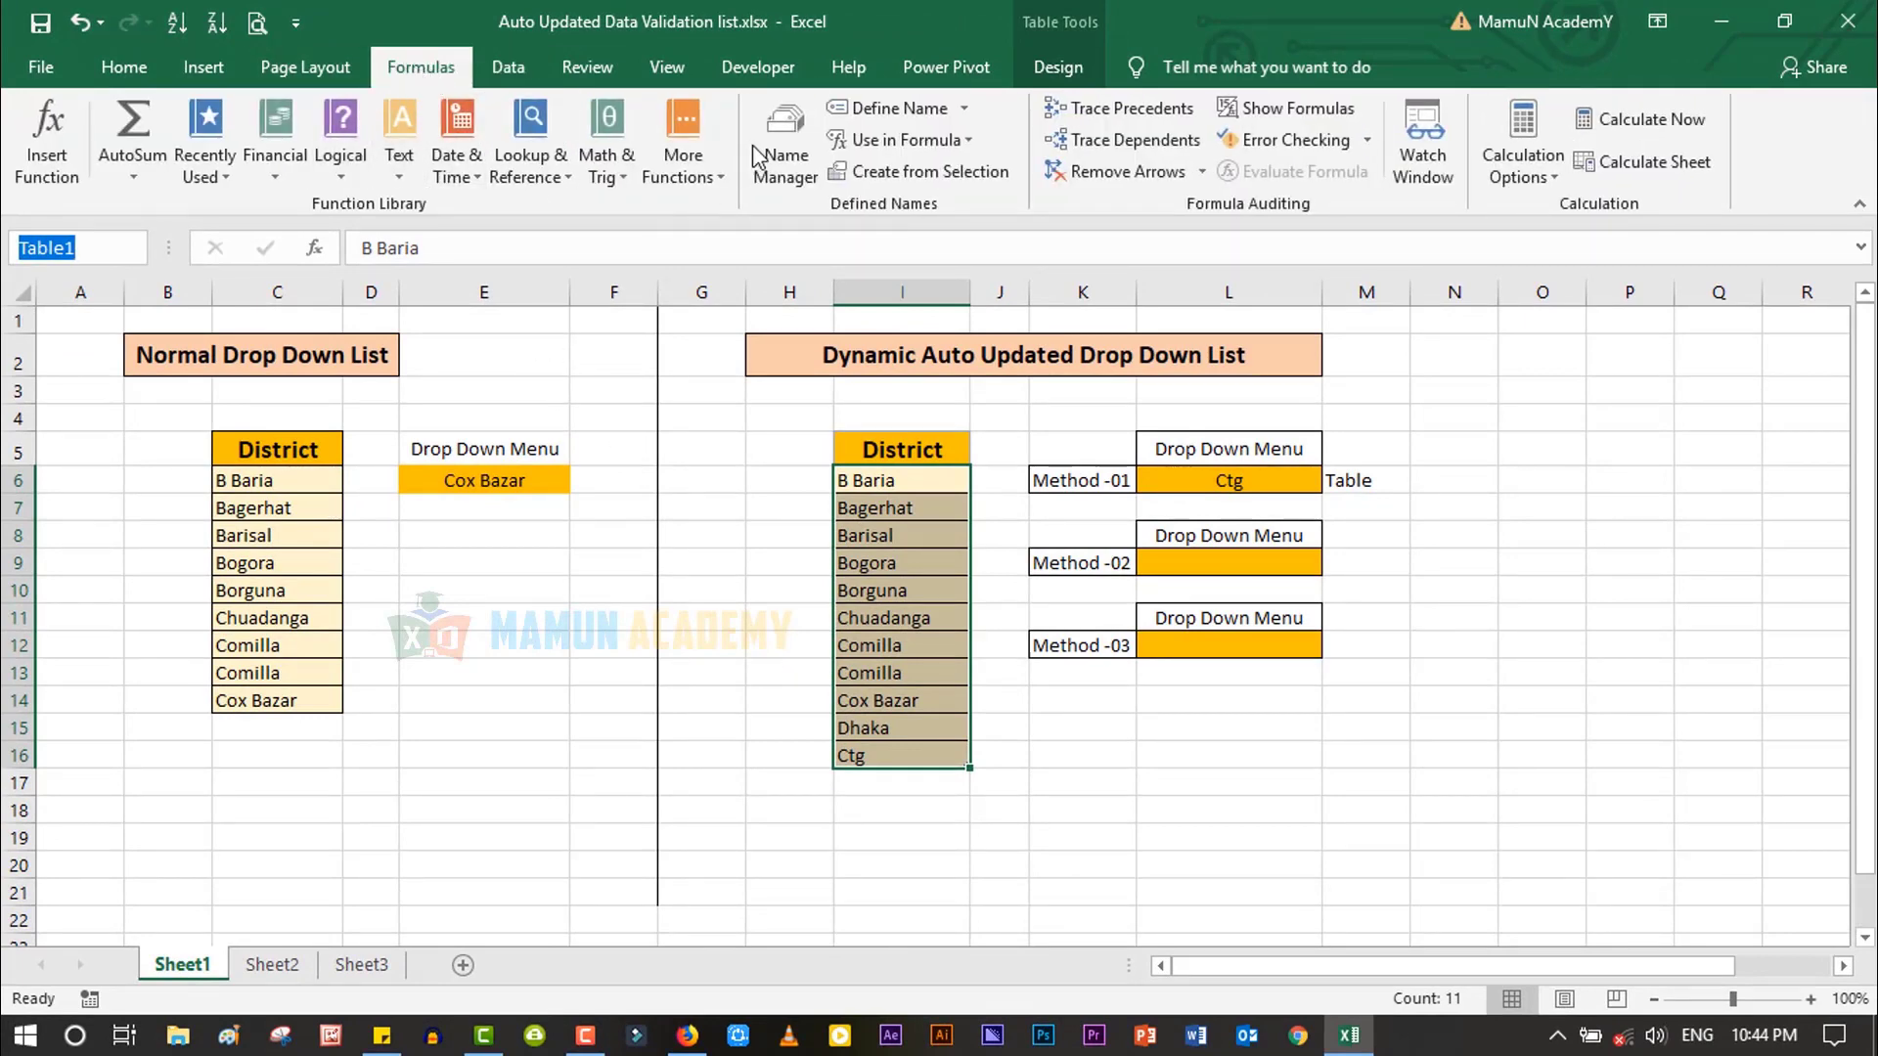
left_click(784, 132)
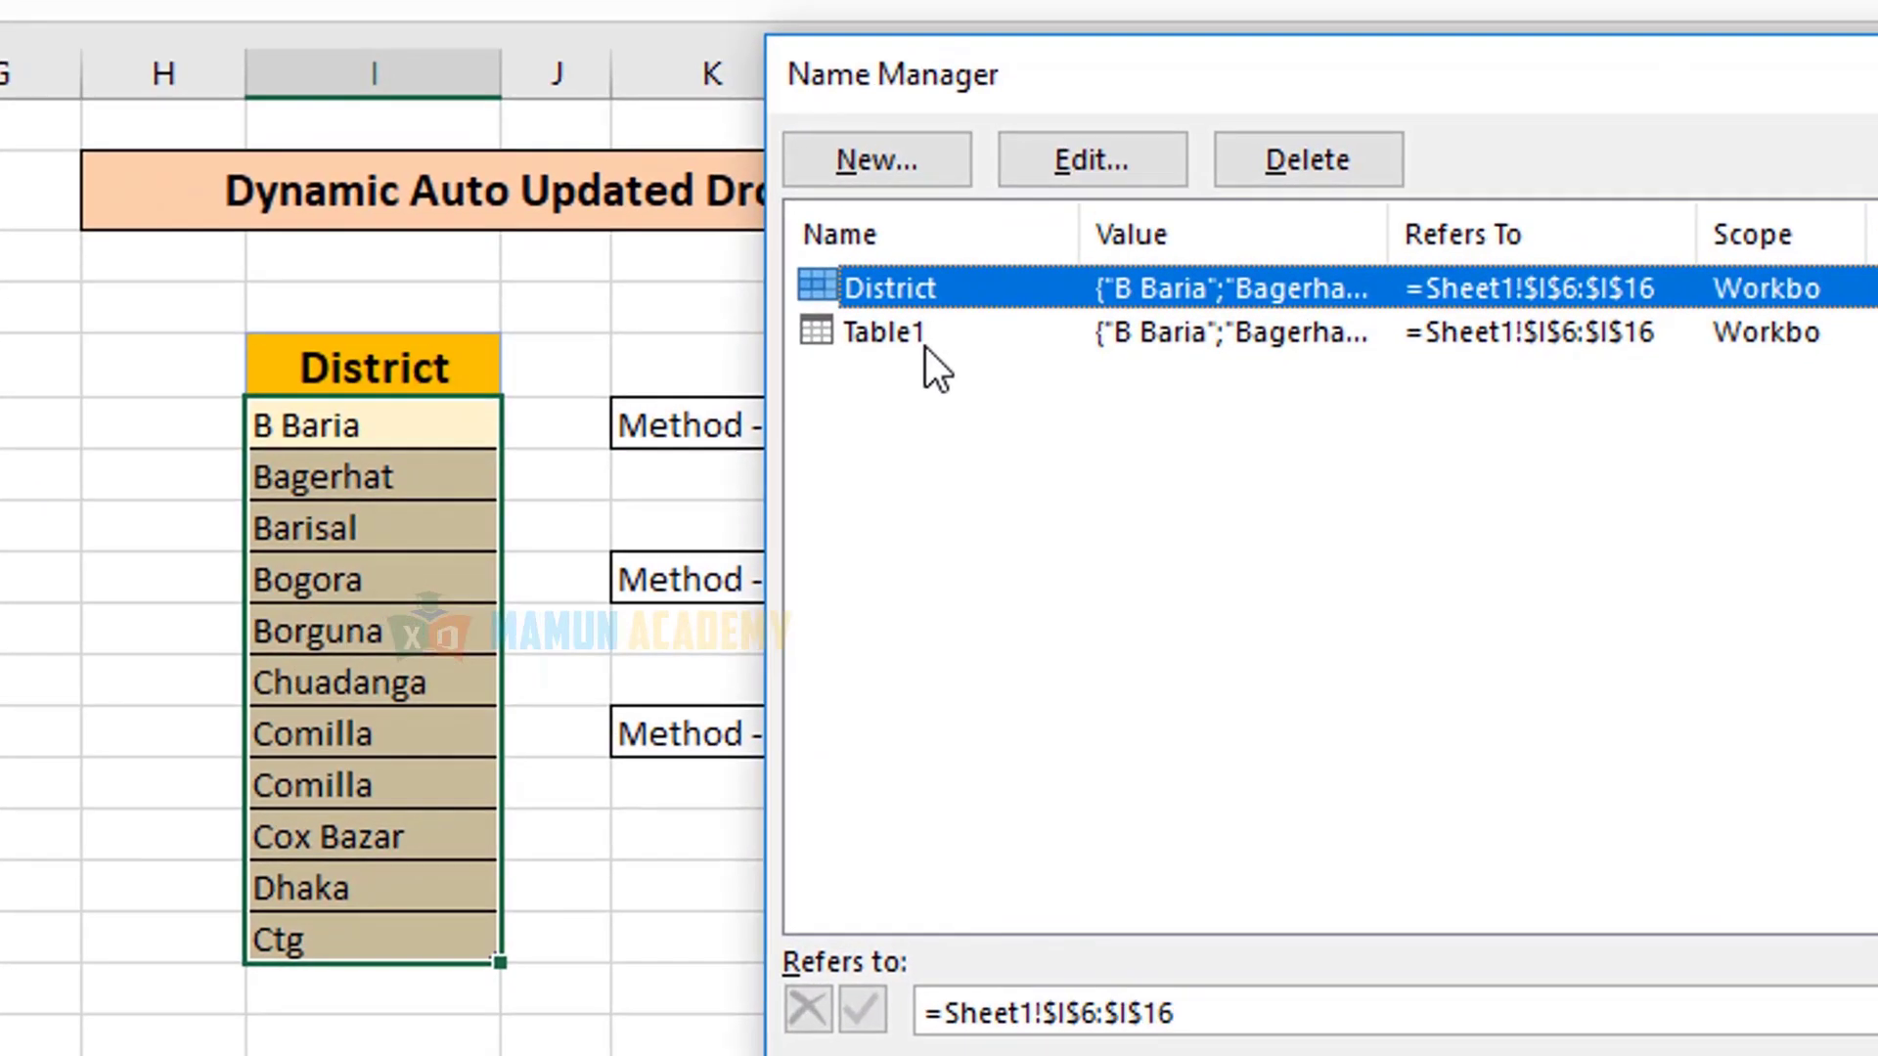
left_click(978, 358)
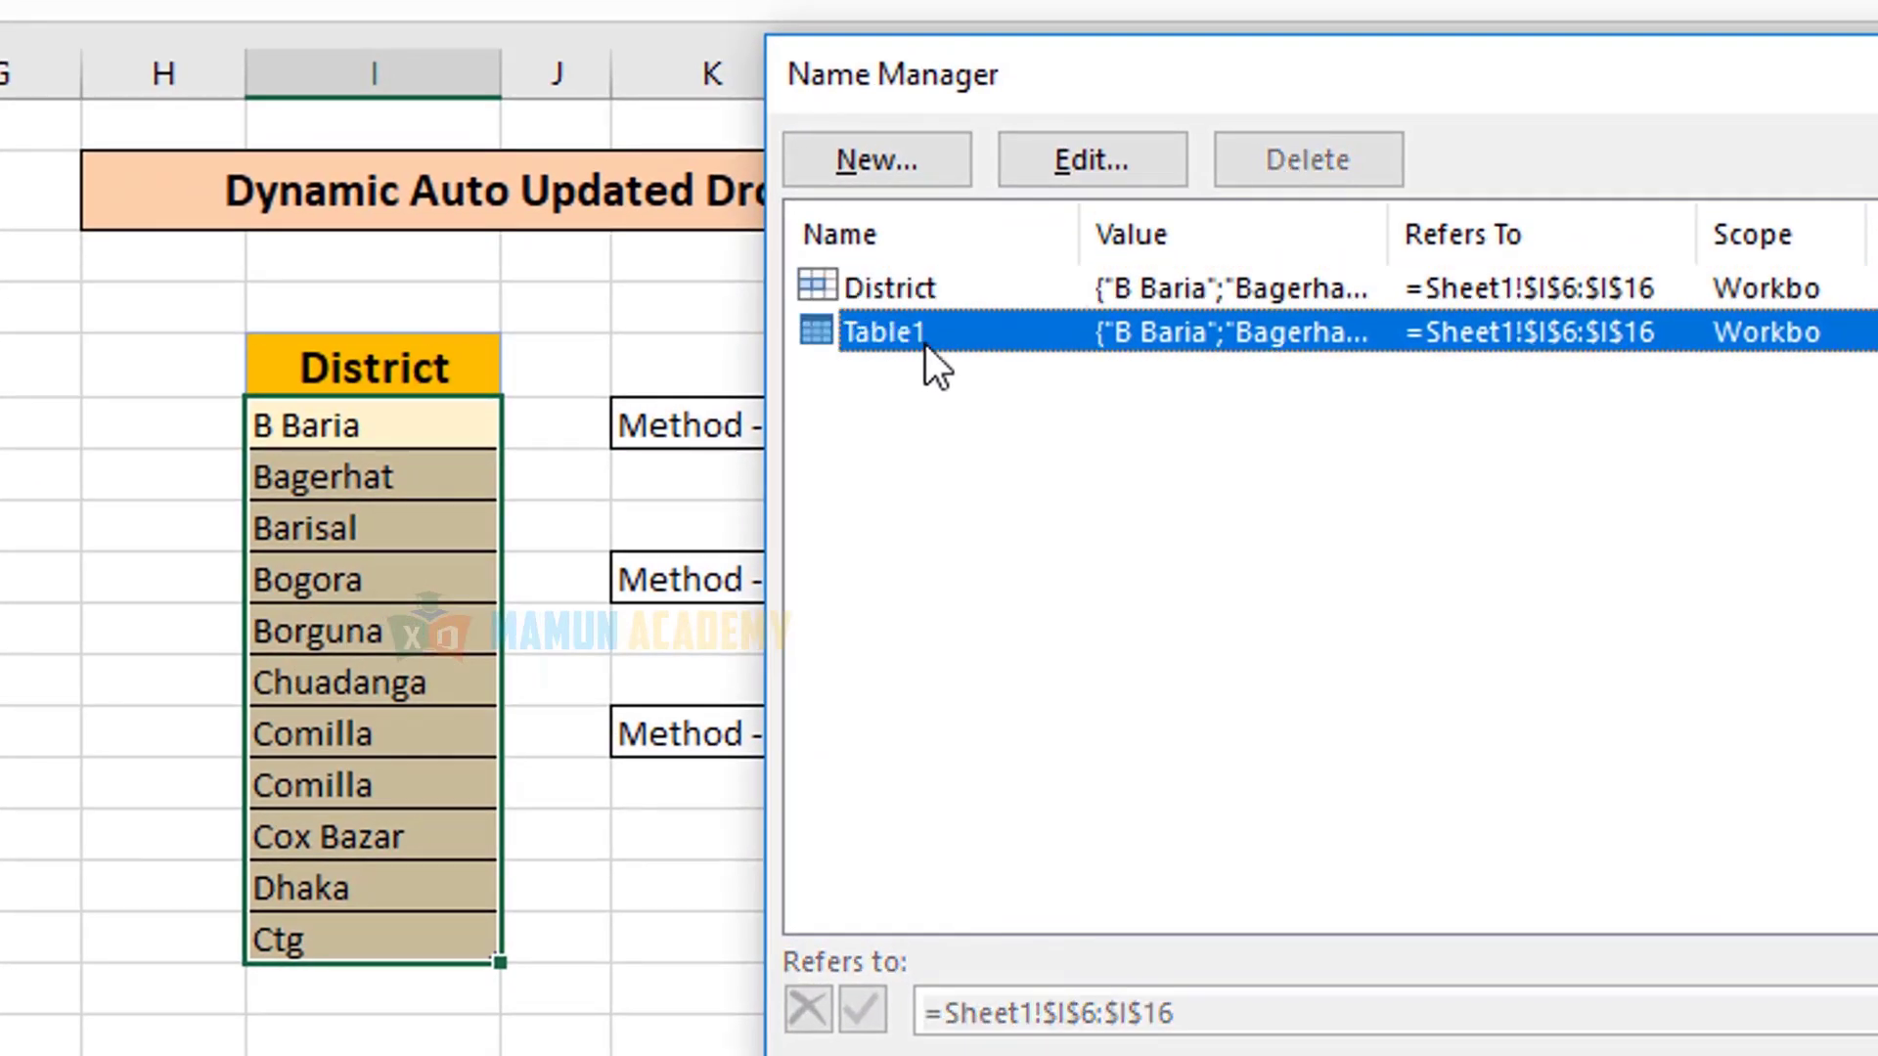
left_click(910, 291)
key("Delete")
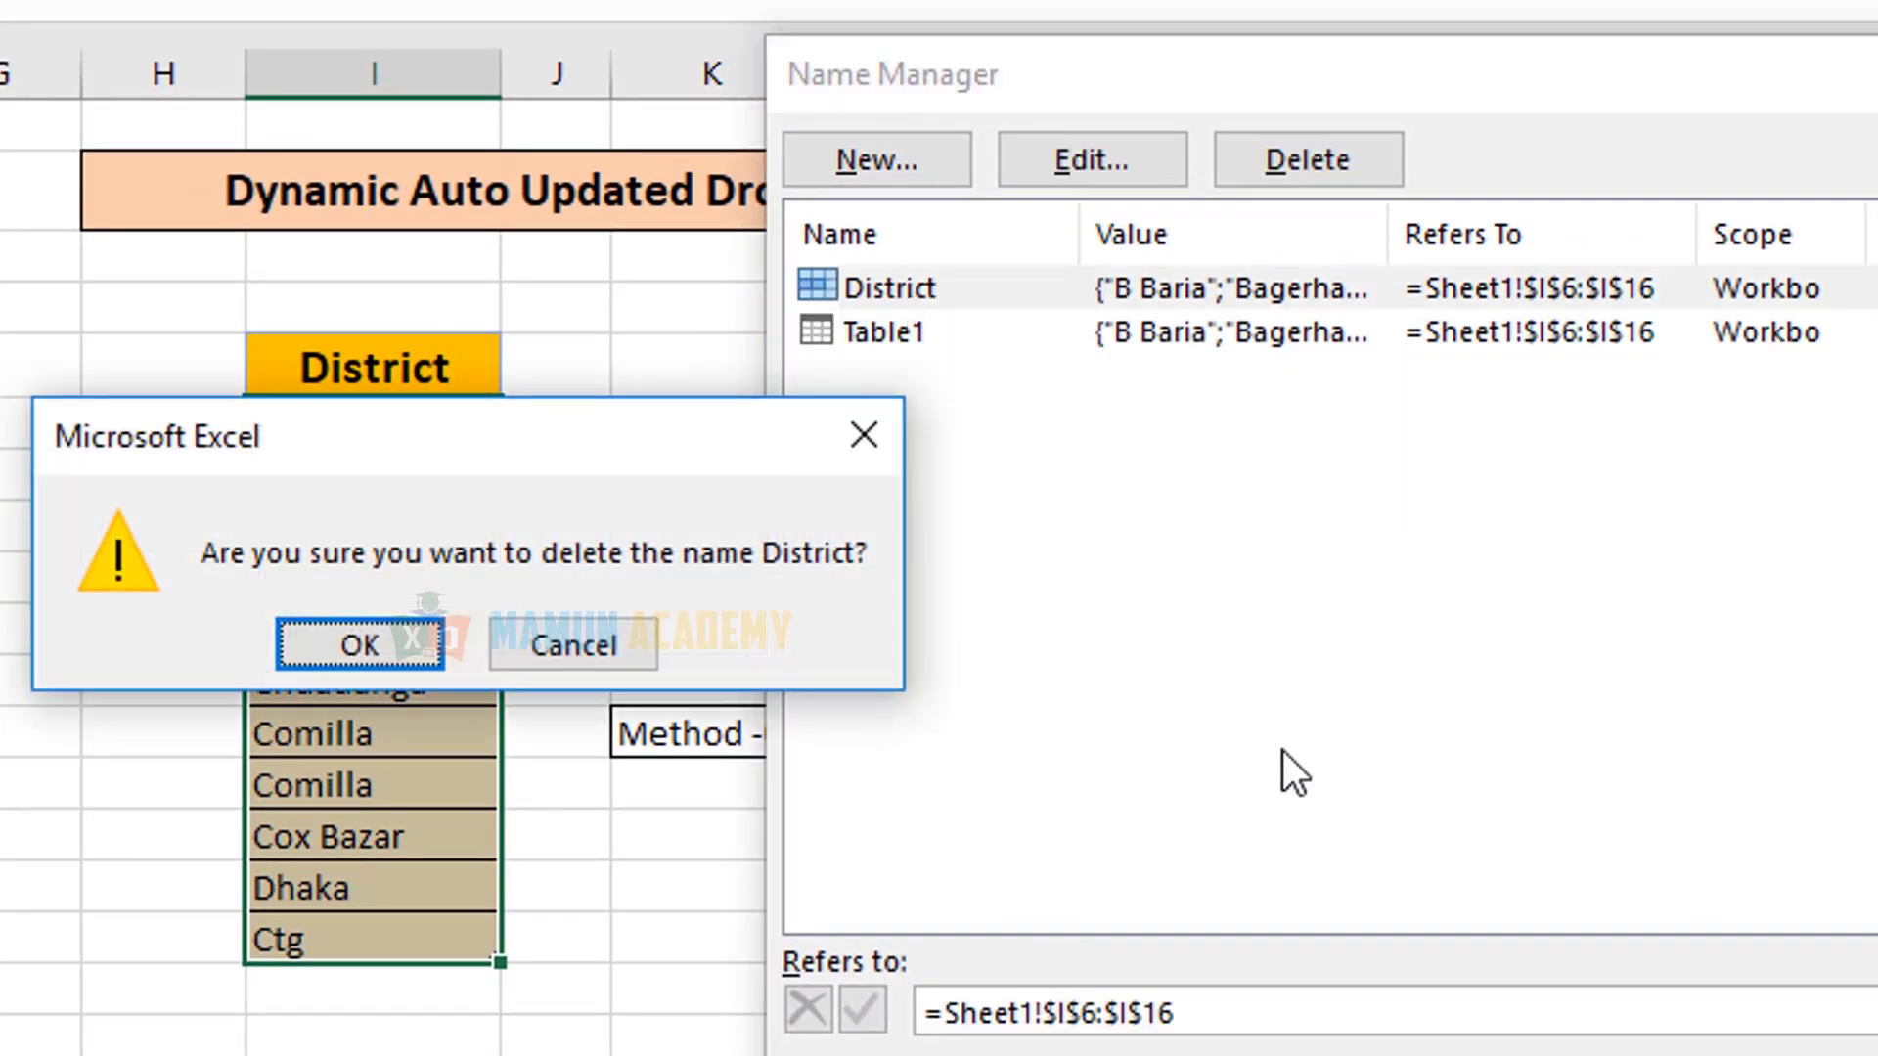
key("Return")
- Rename the Table1 defined name to Table and close Name Manager
left_click(965, 293)
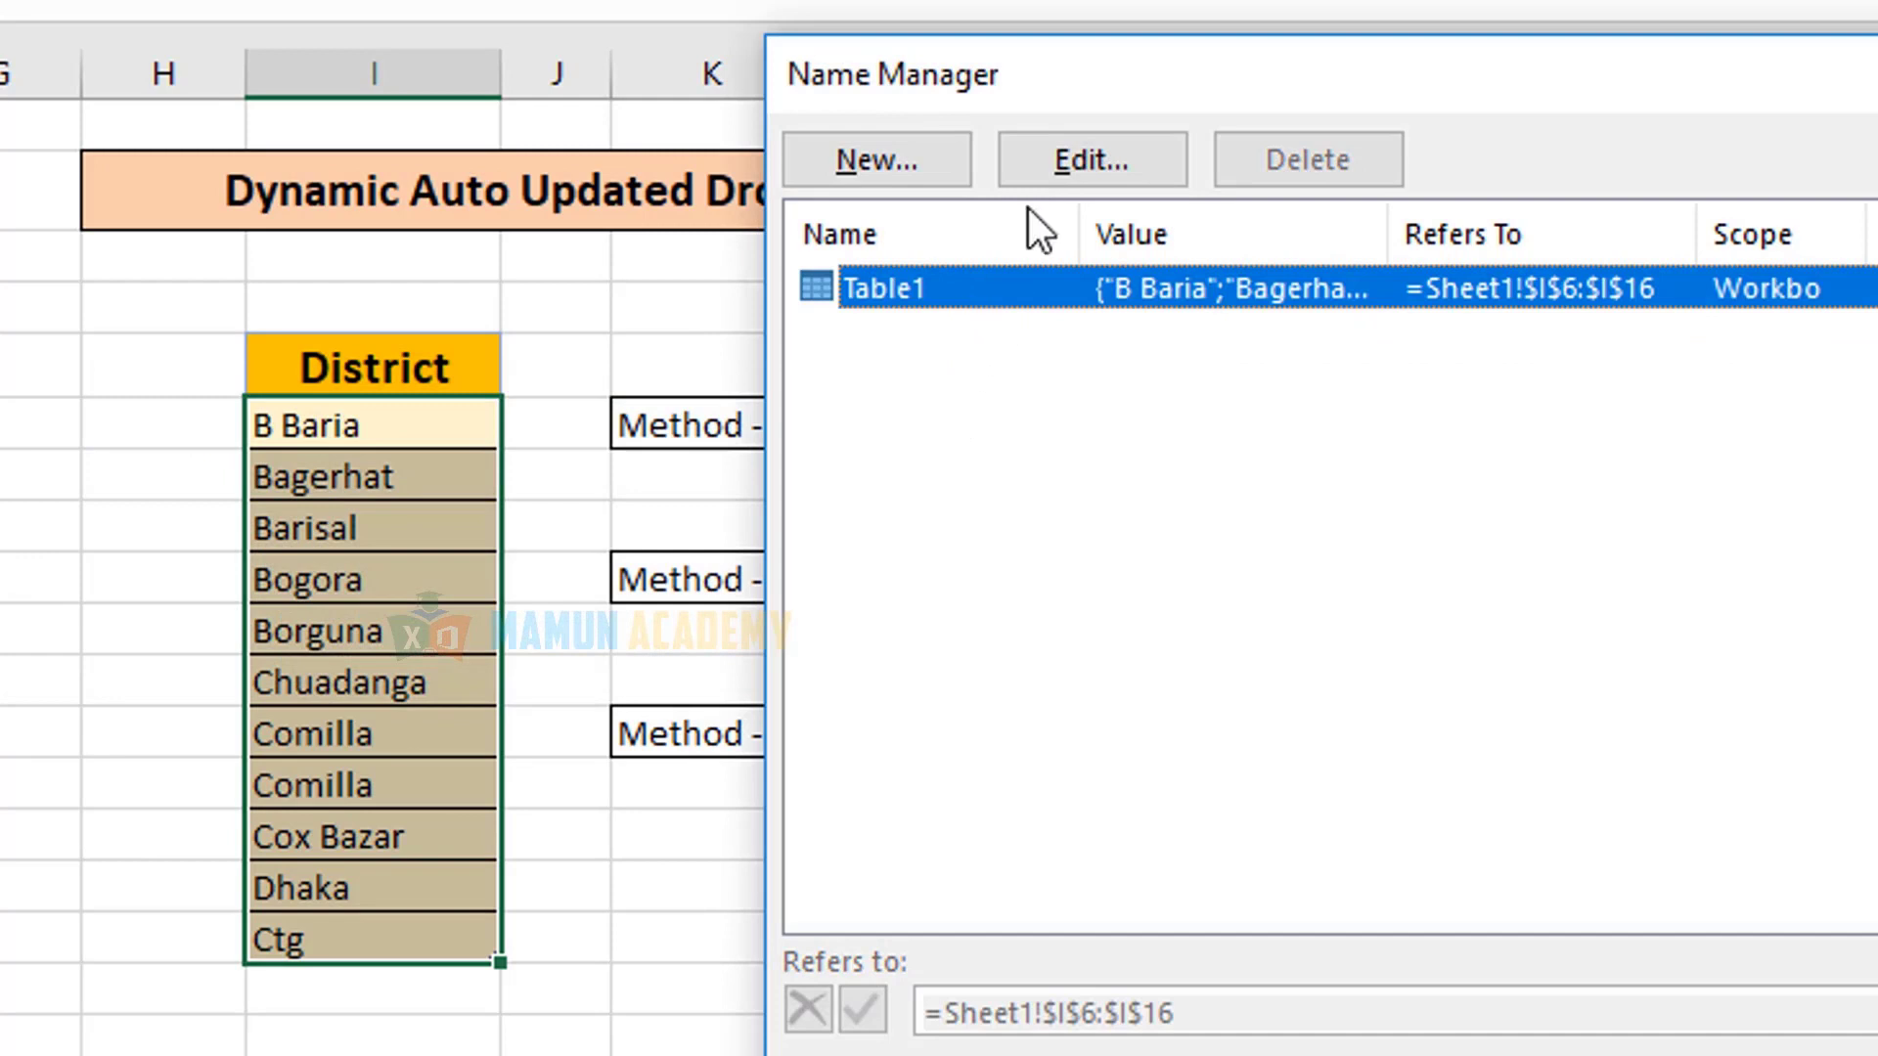
left_click(1056, 159)
left_click(1381, 414)
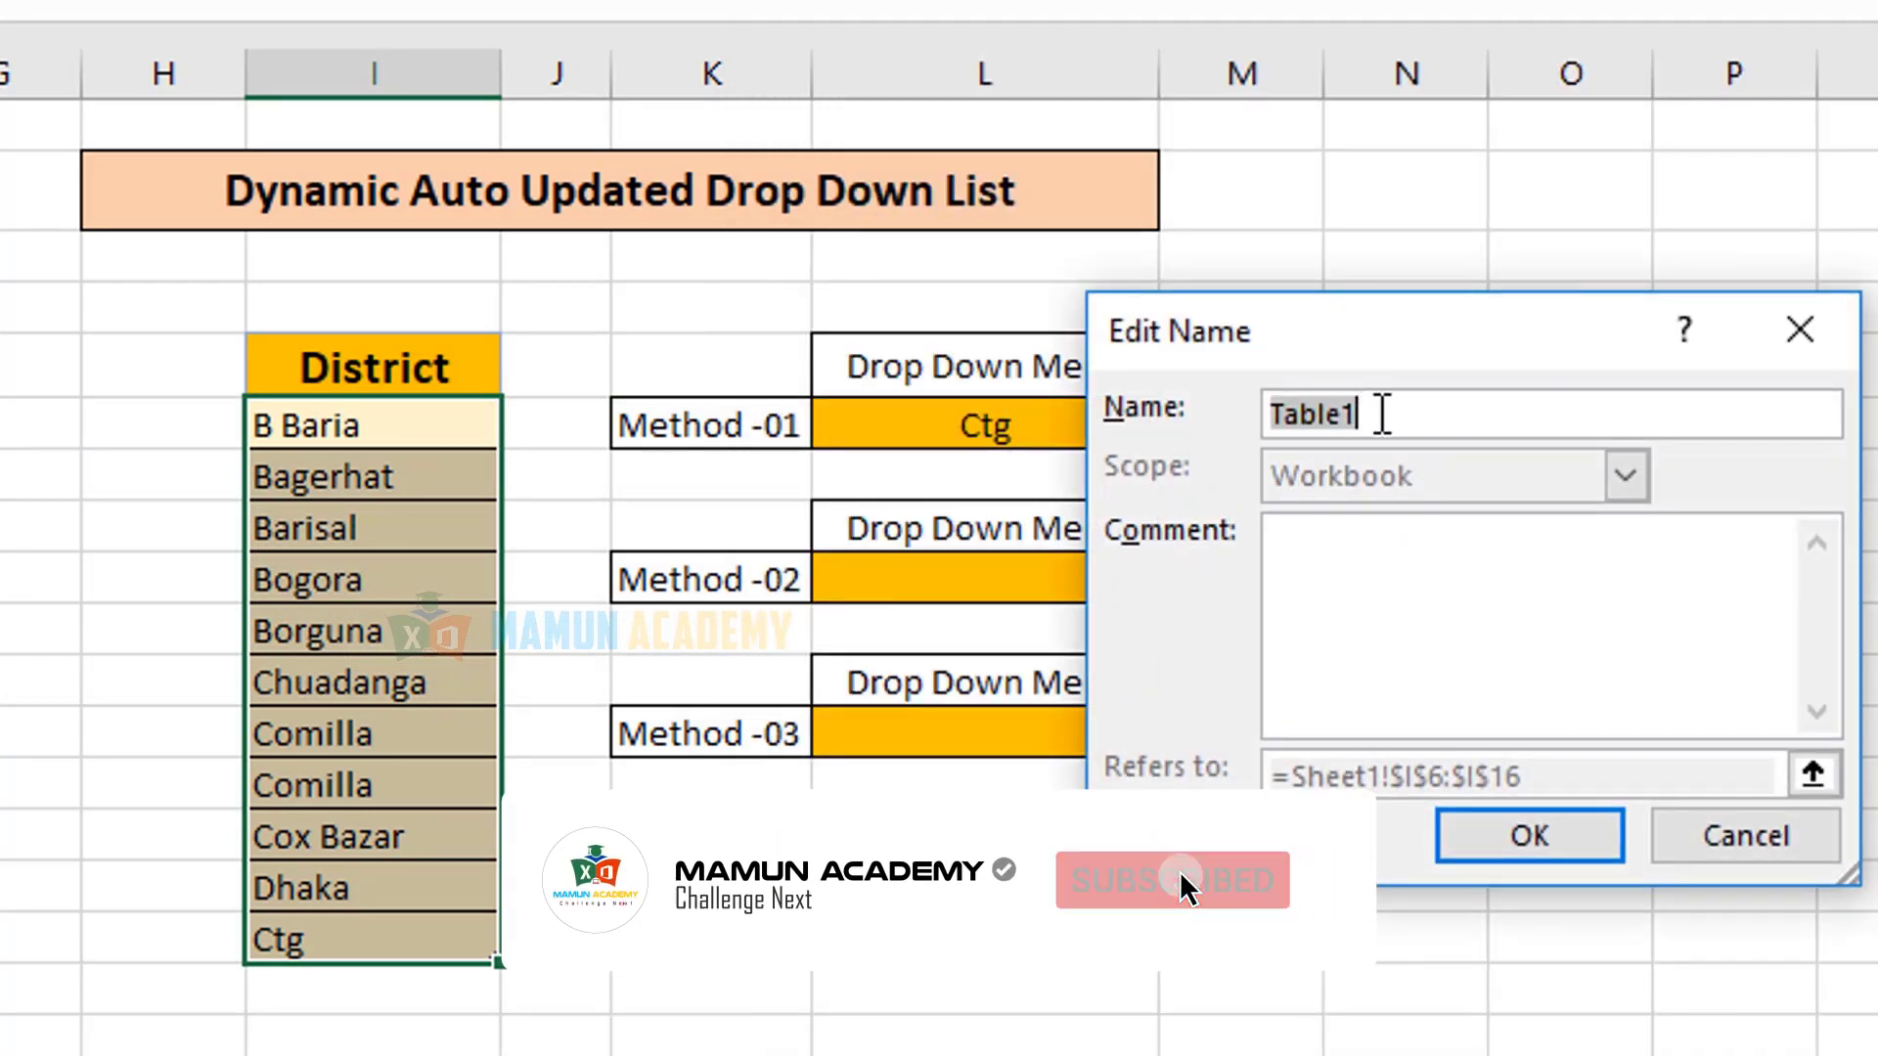
key("BackSpace")
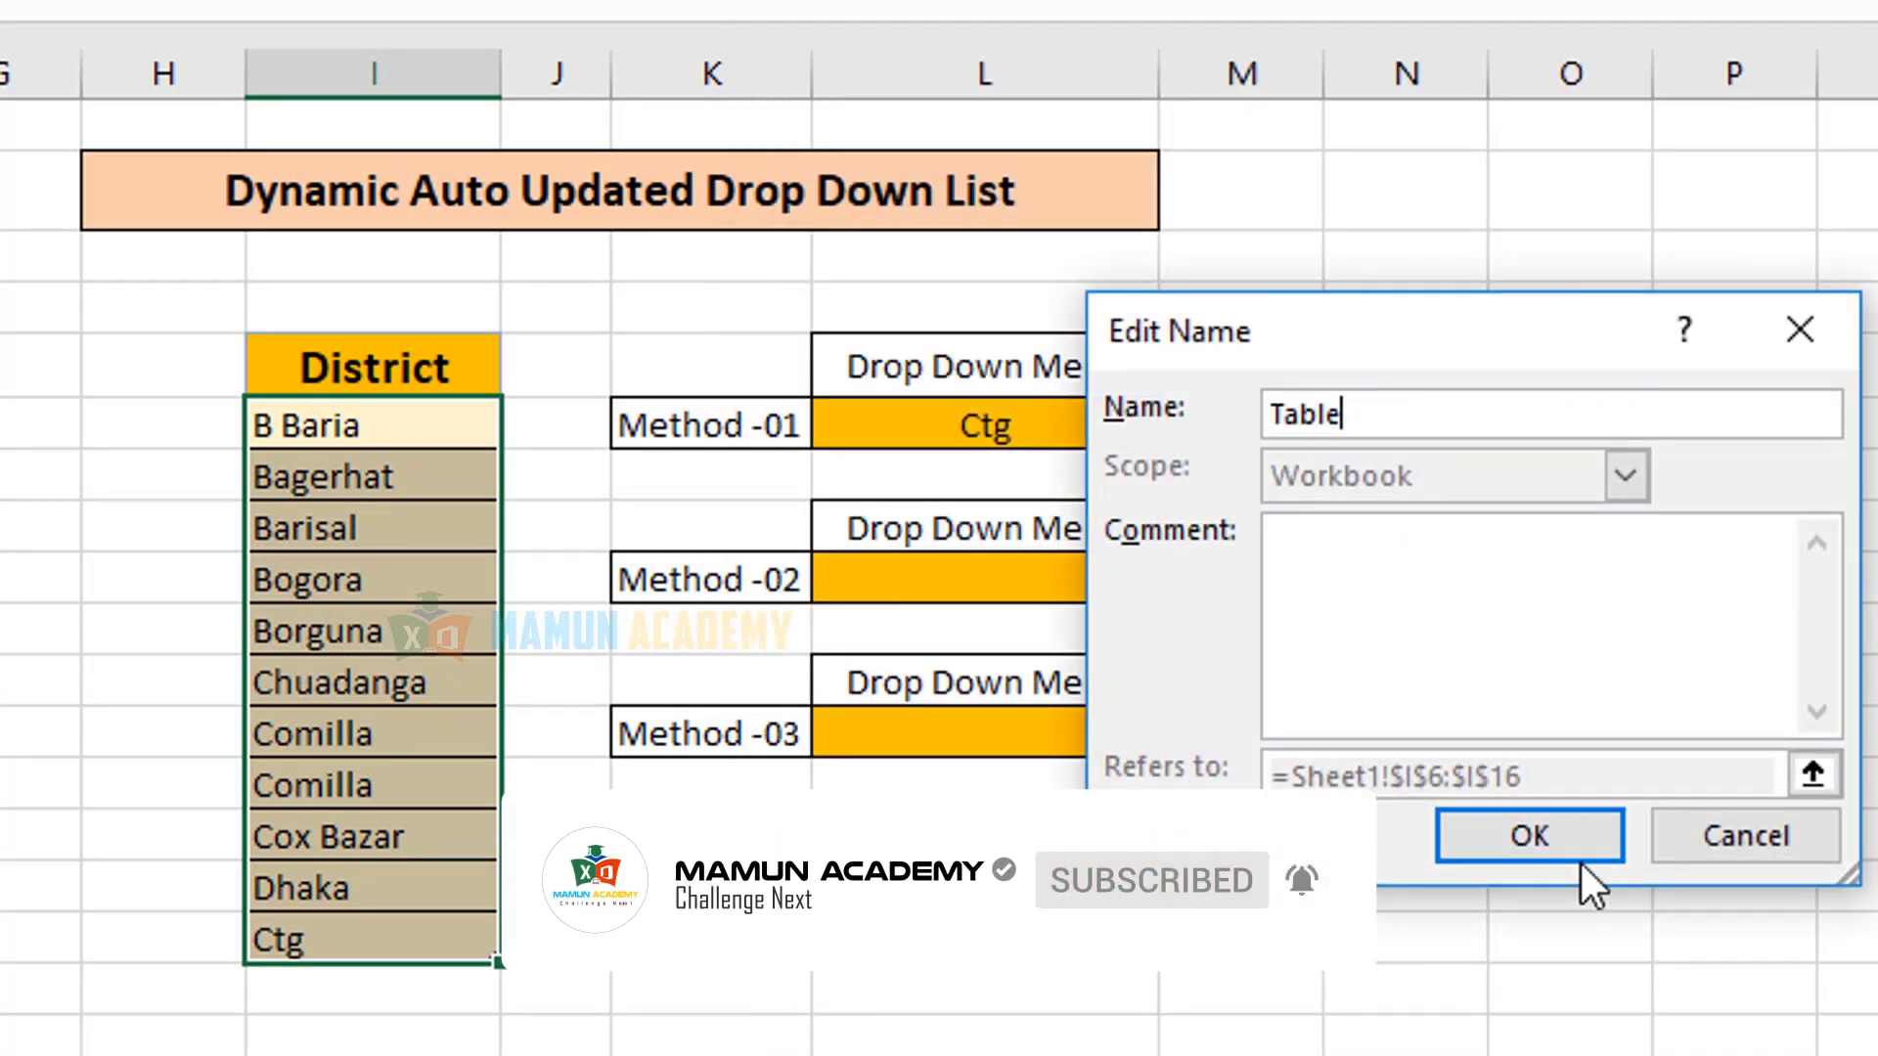
left_click(1579, 847)
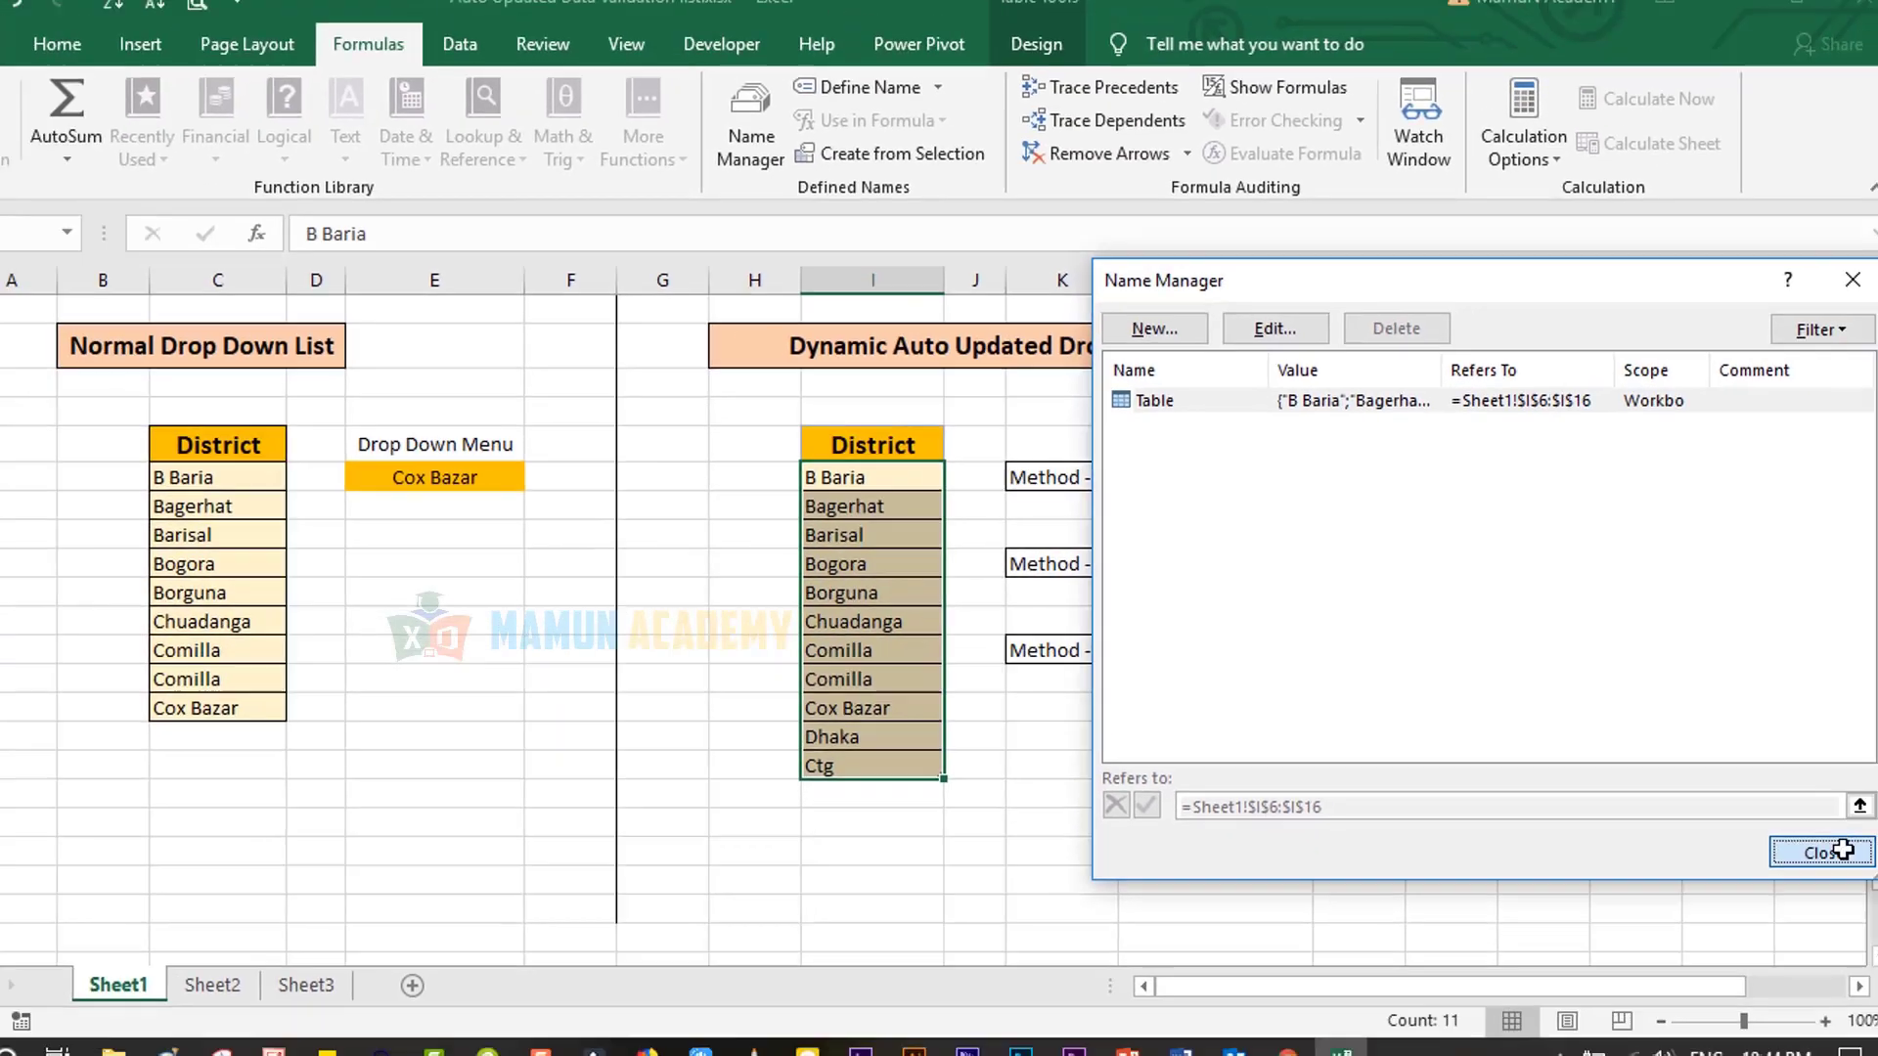
left_click(1843, 850)
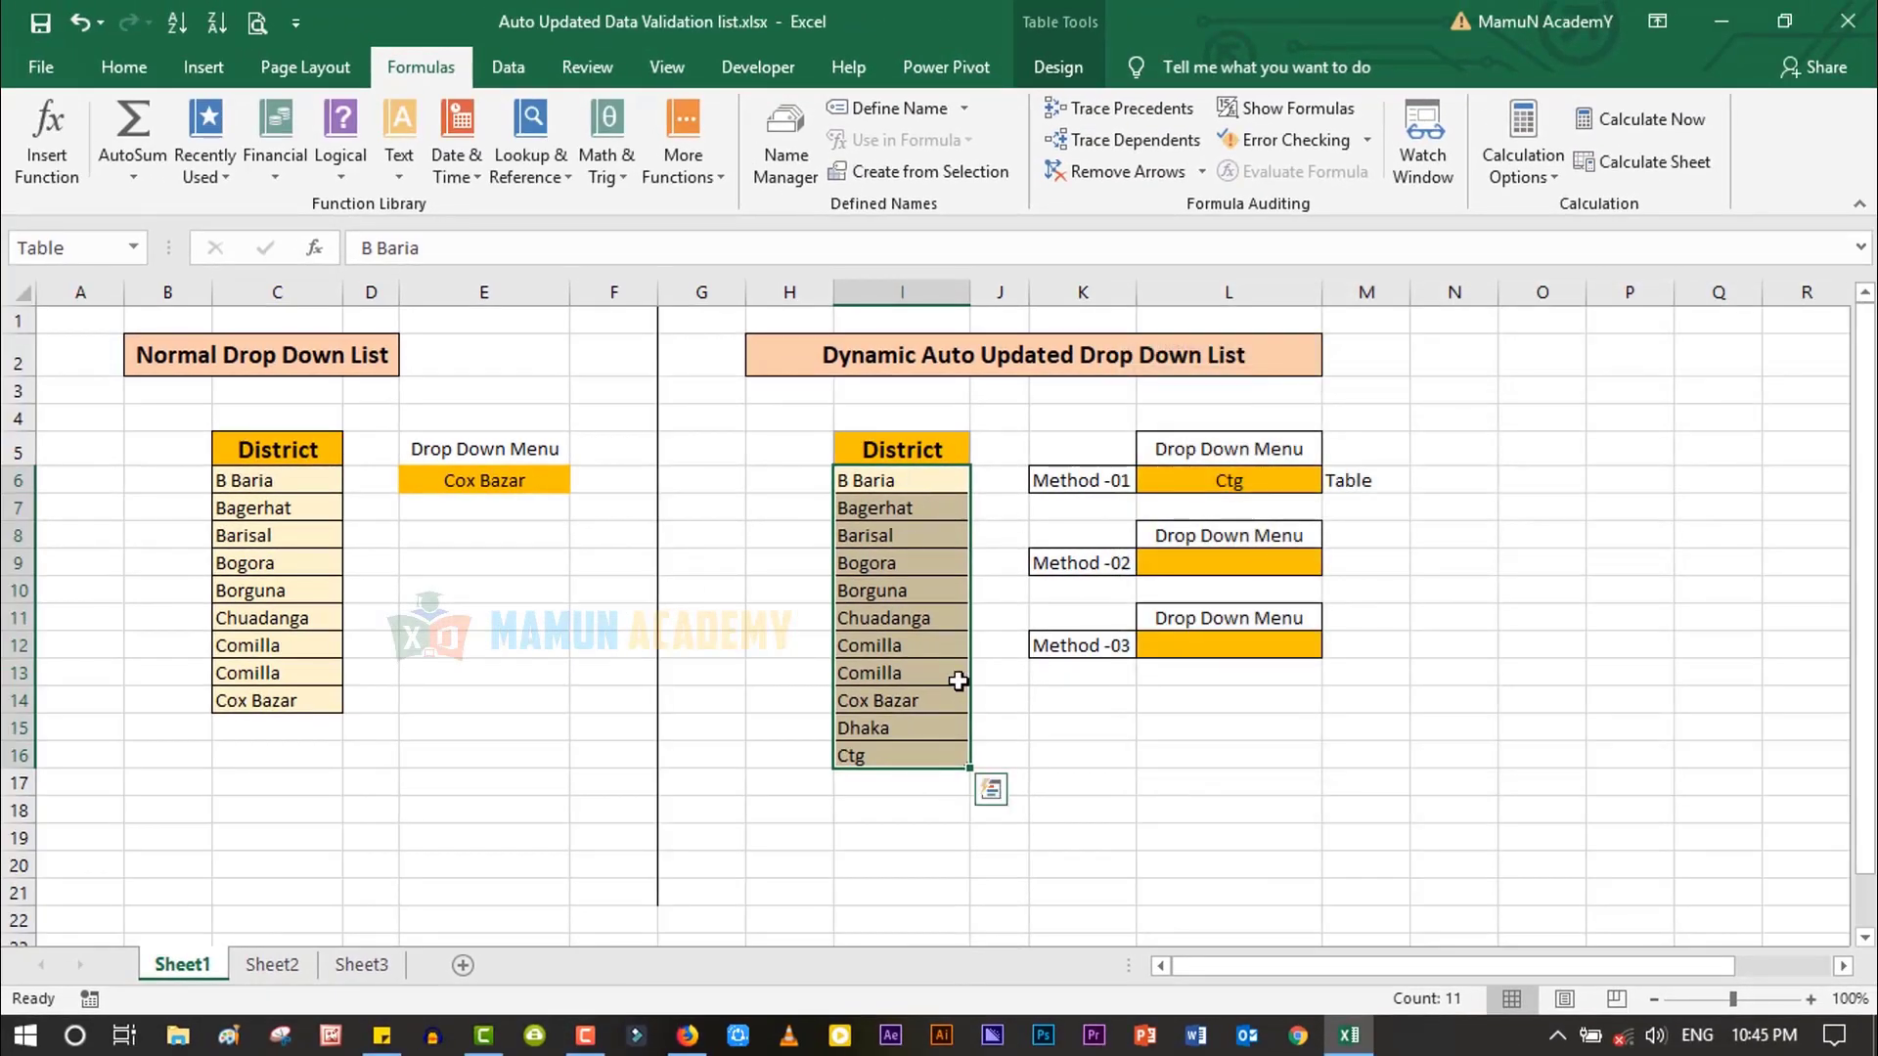
- Select the Method -02 cell L9 to give it data validation
left_click(1131, 801)
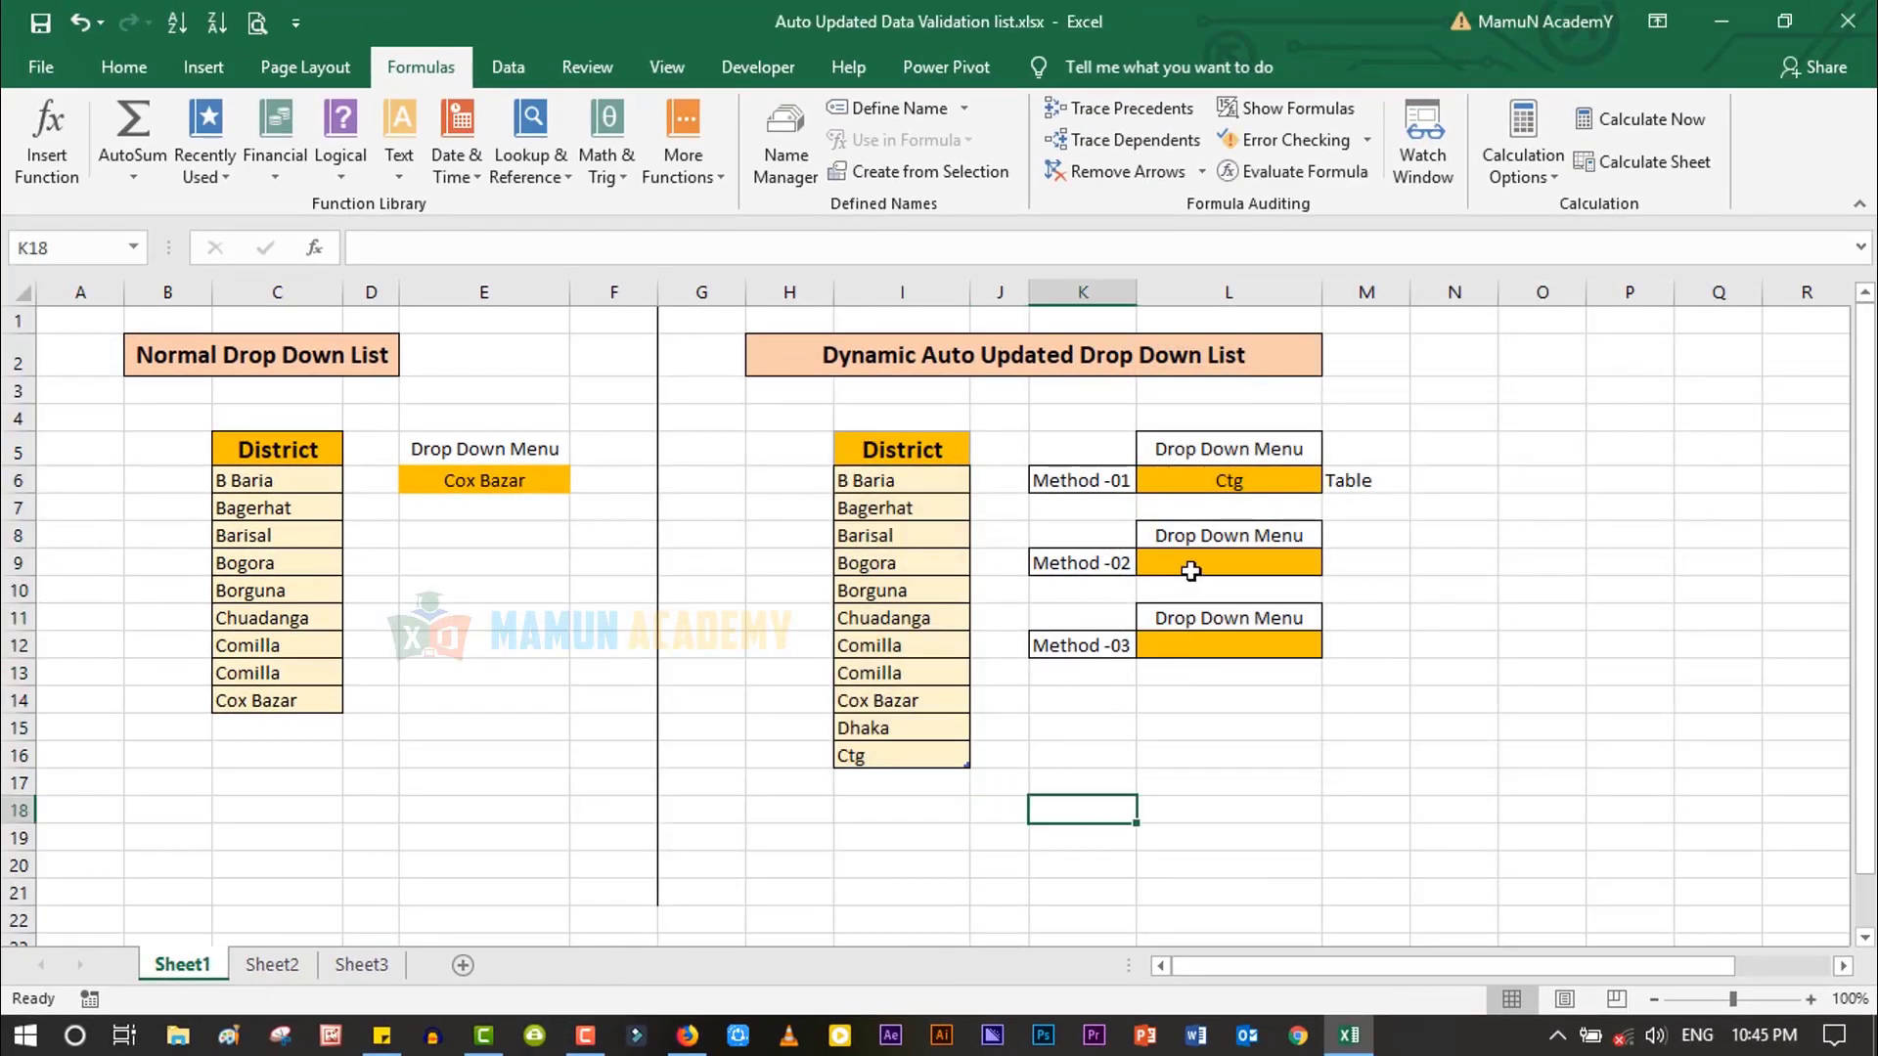
left_click(1191, 570)
key("alt+a")
- Give L9 a List validation with source =Table, then dismiss Excel's formula error message
key("v")
key("v")
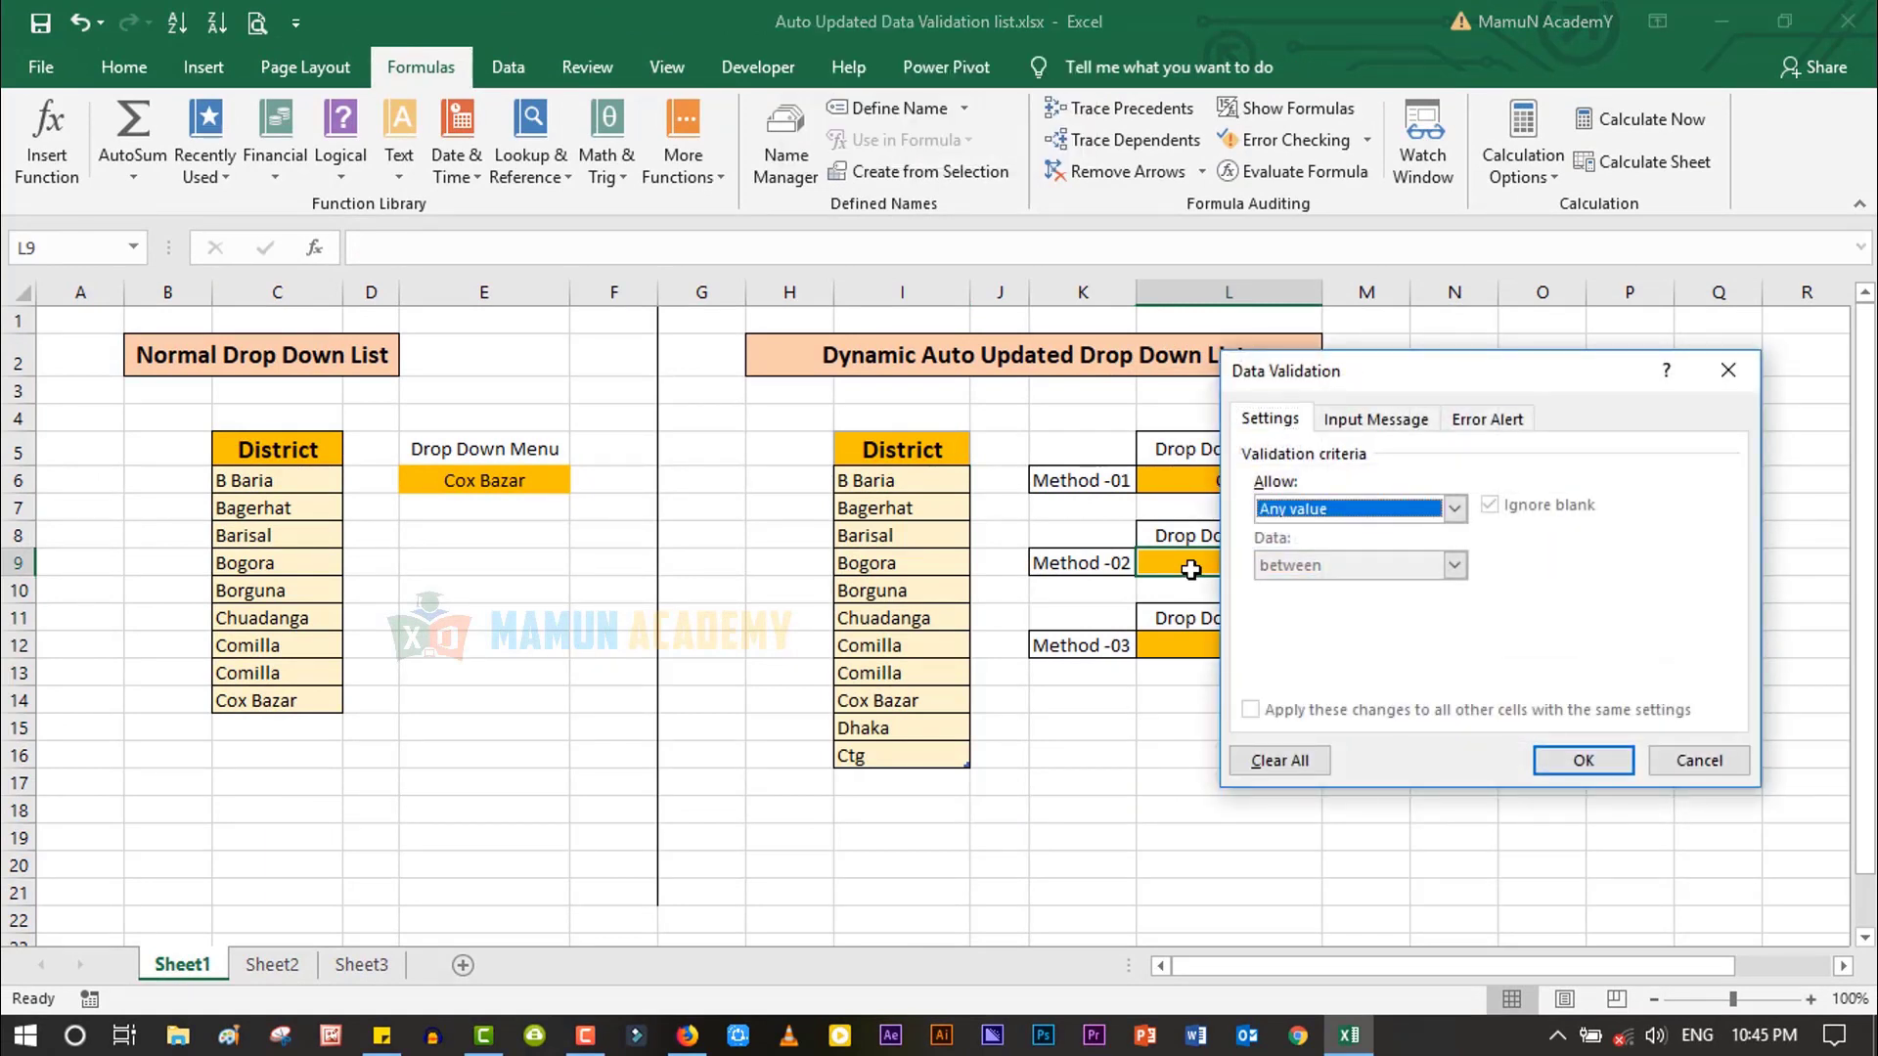
key("alt+Down")
key("Down")
key("Down")
key("Down")
key("Return")
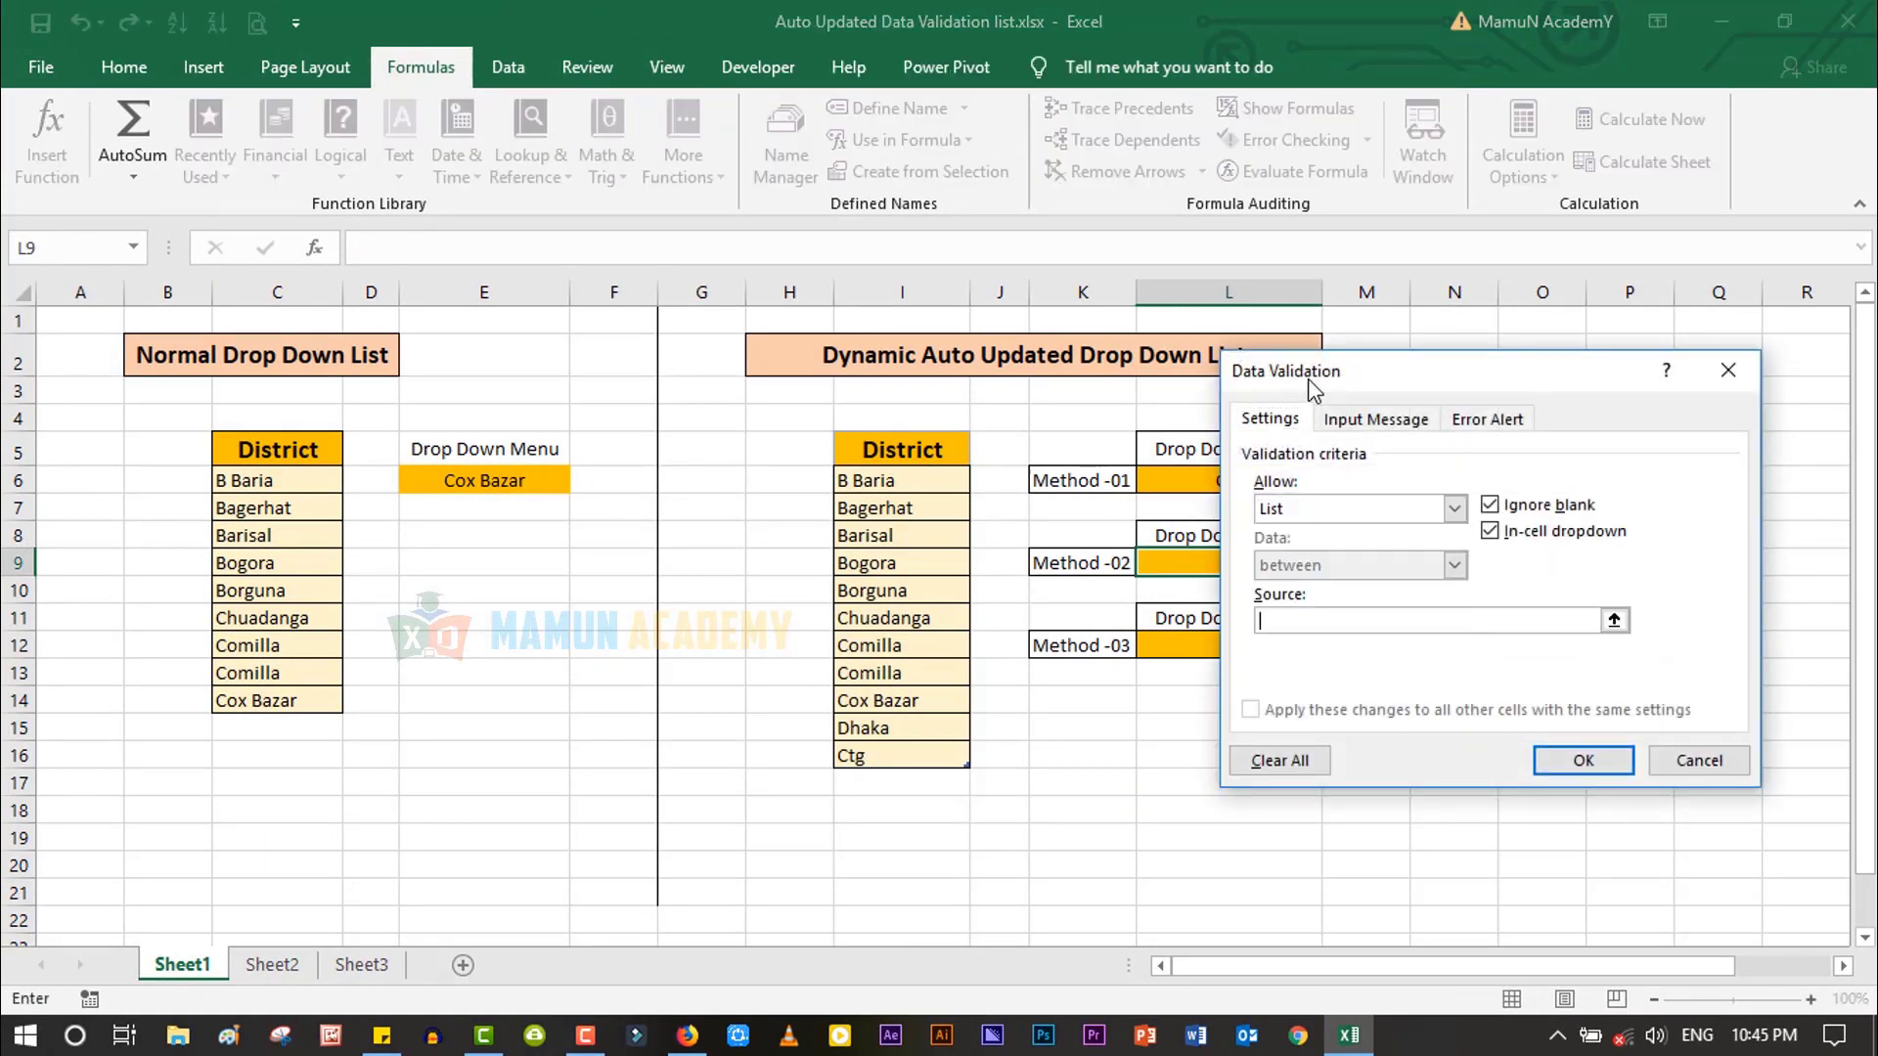
left_click_drag(1316, 383, 1455, 410)
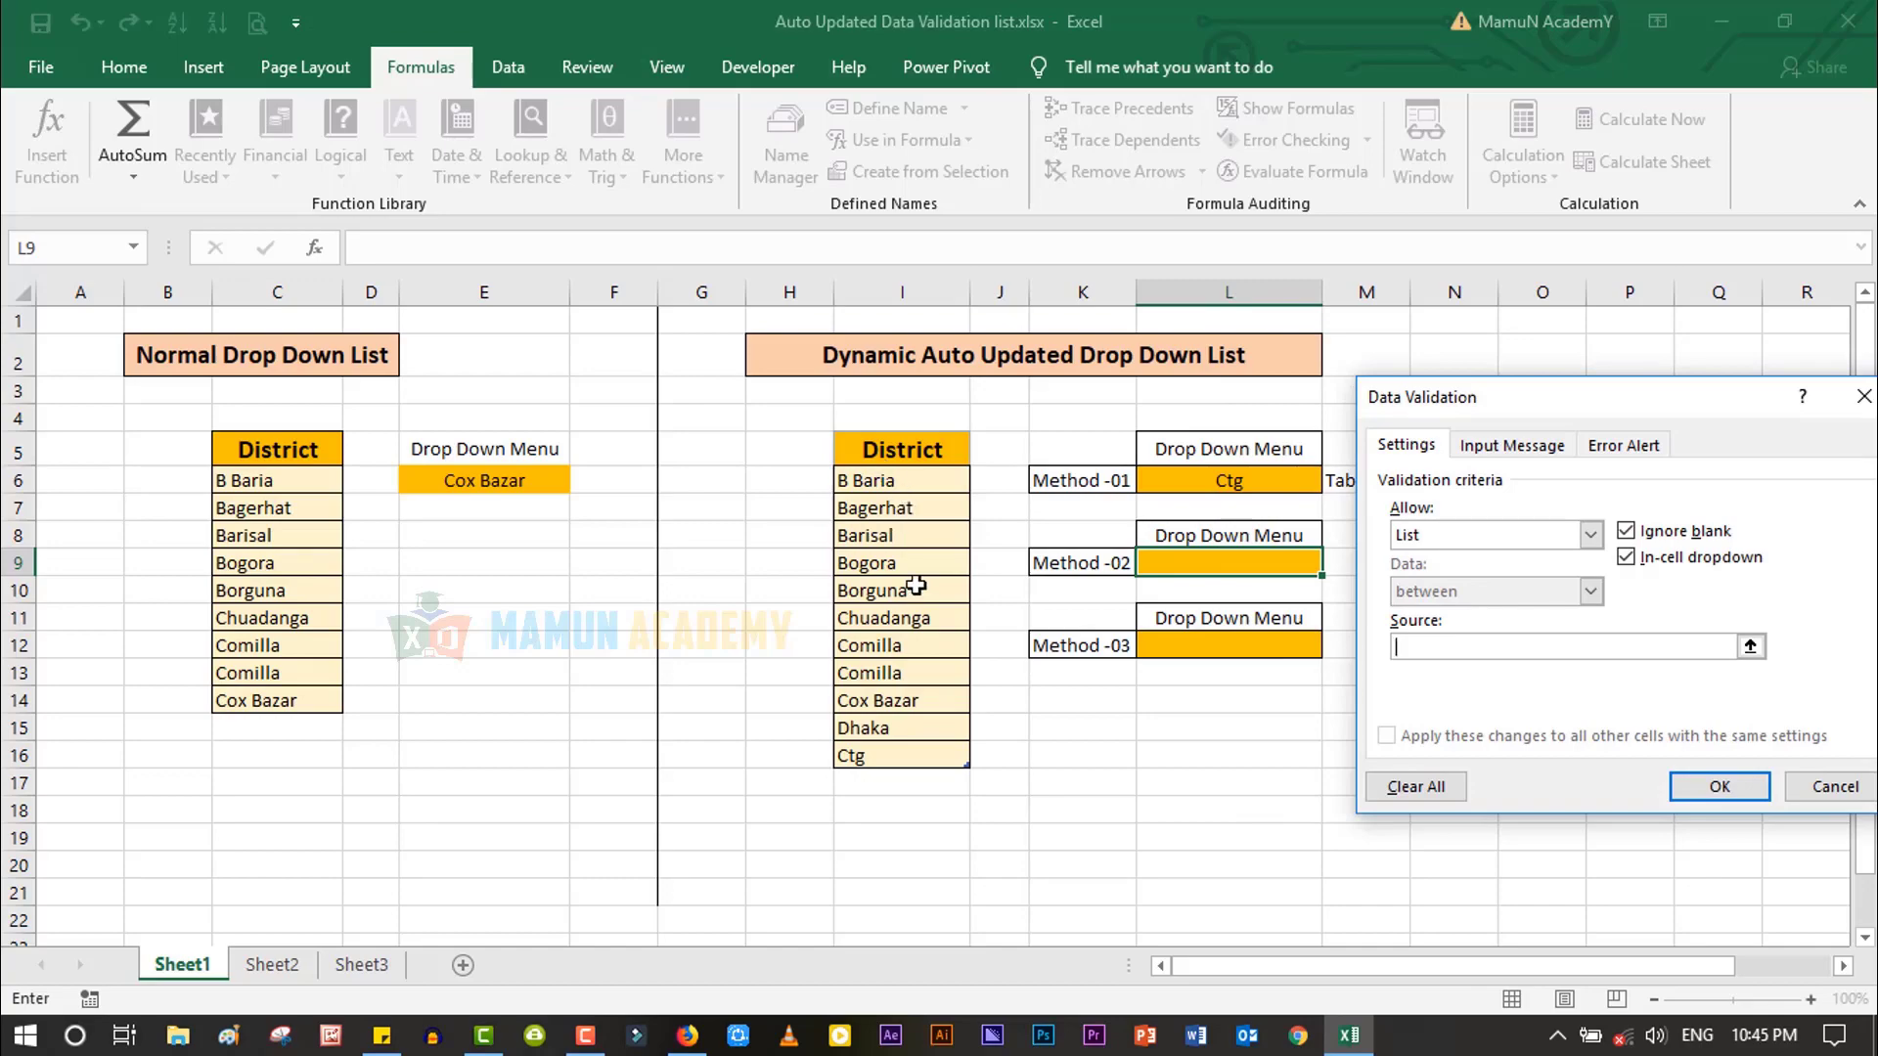
type("=")
key("BackSpace")
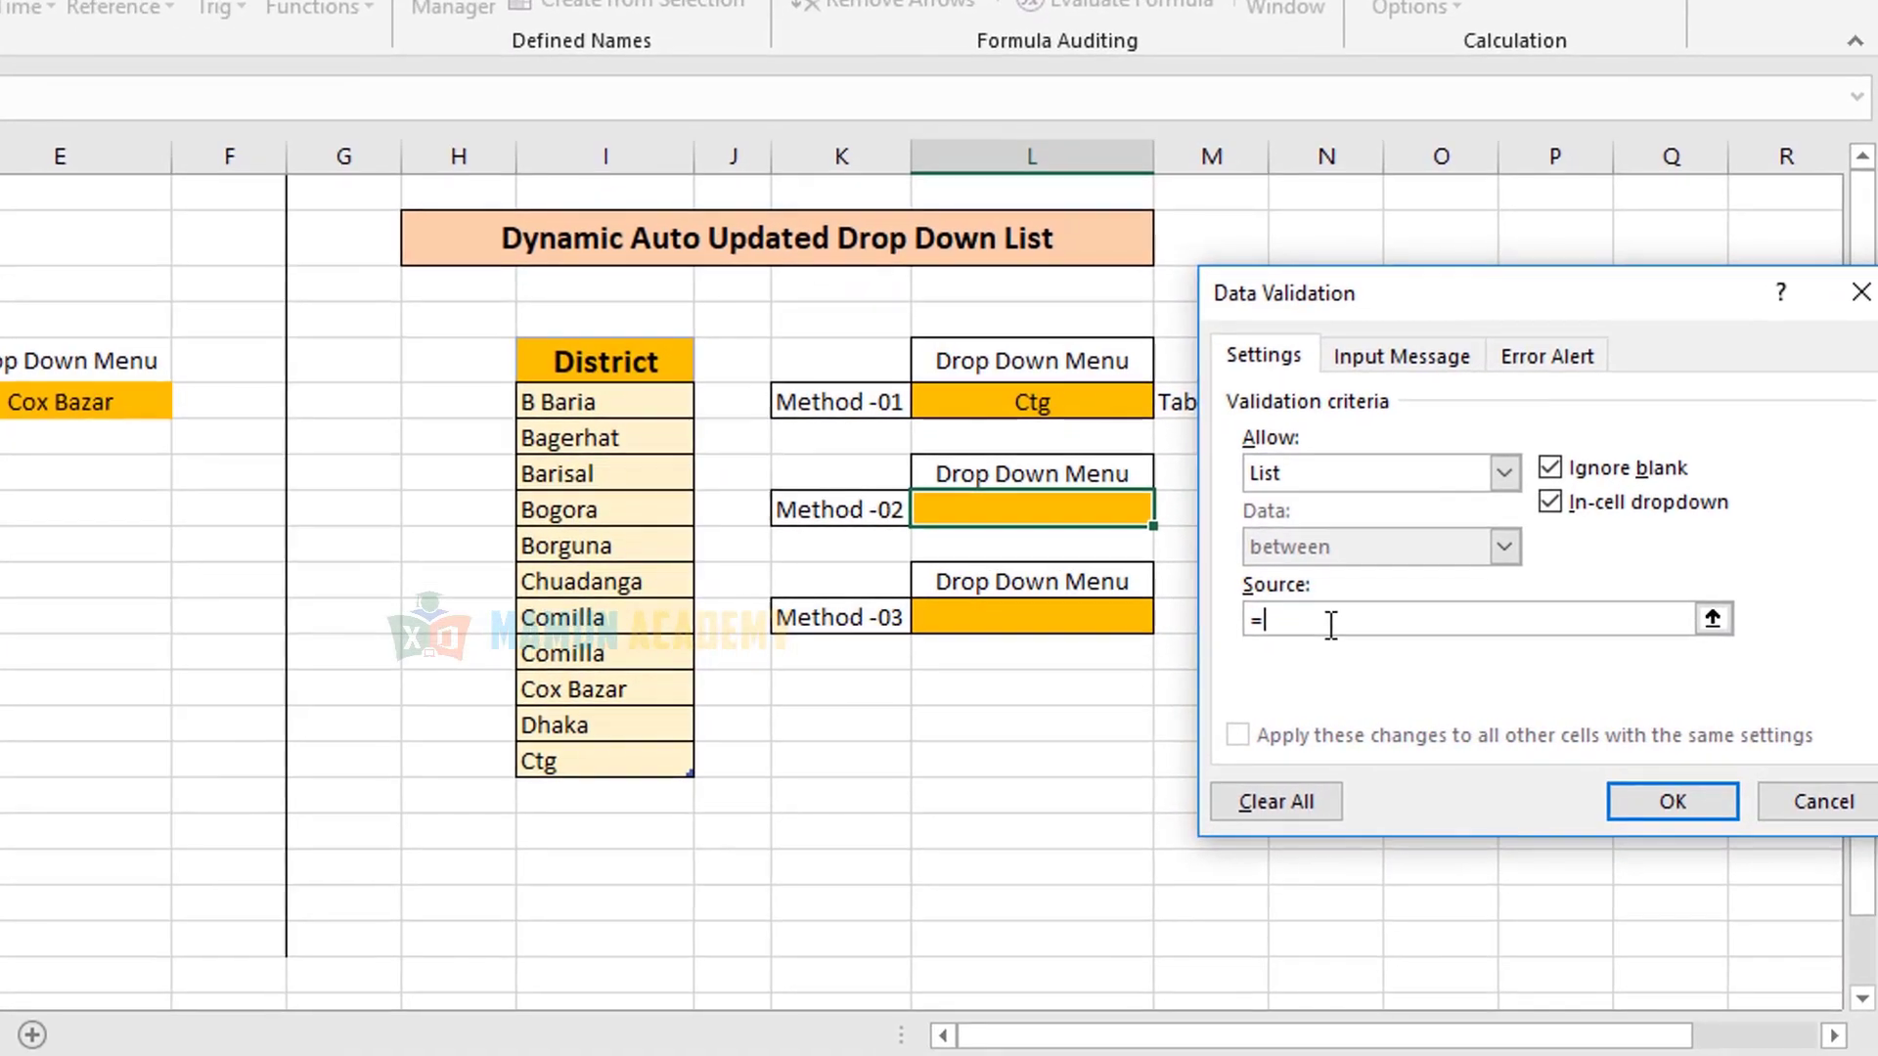
type("Table")
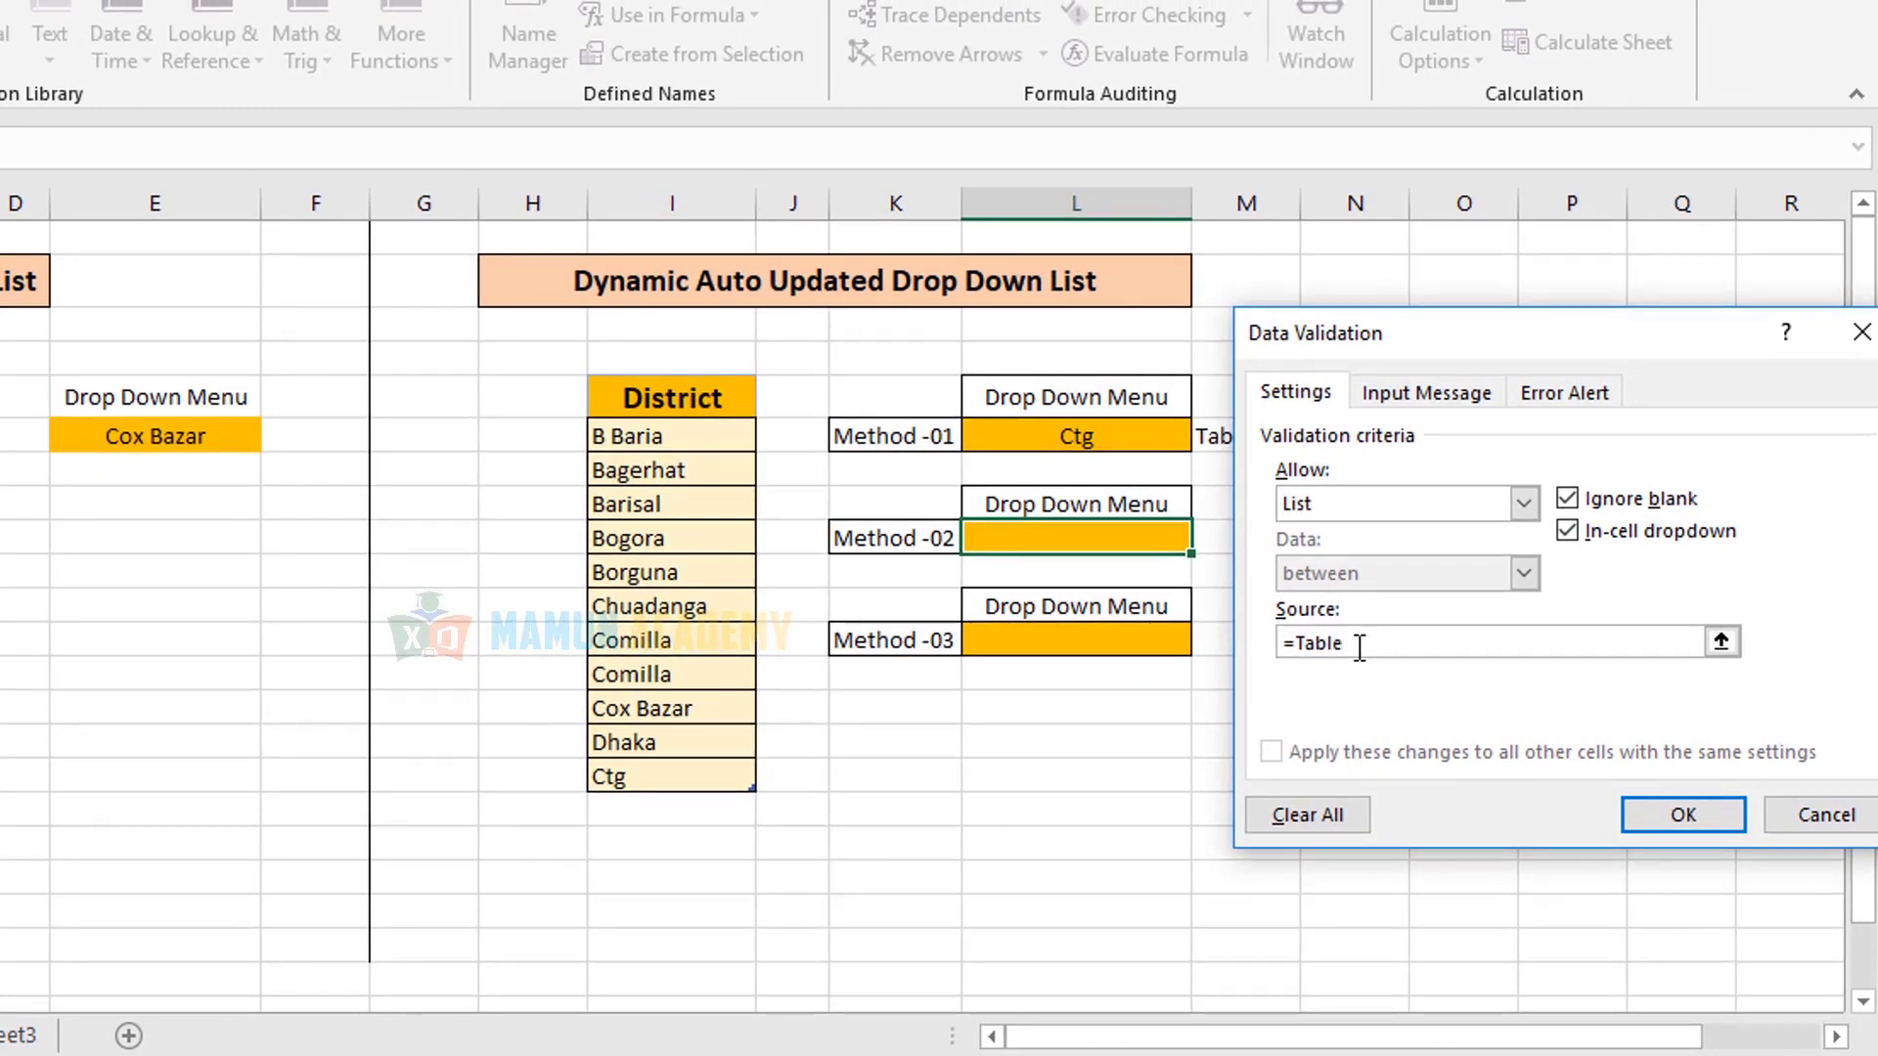
left_click(1682, 821)
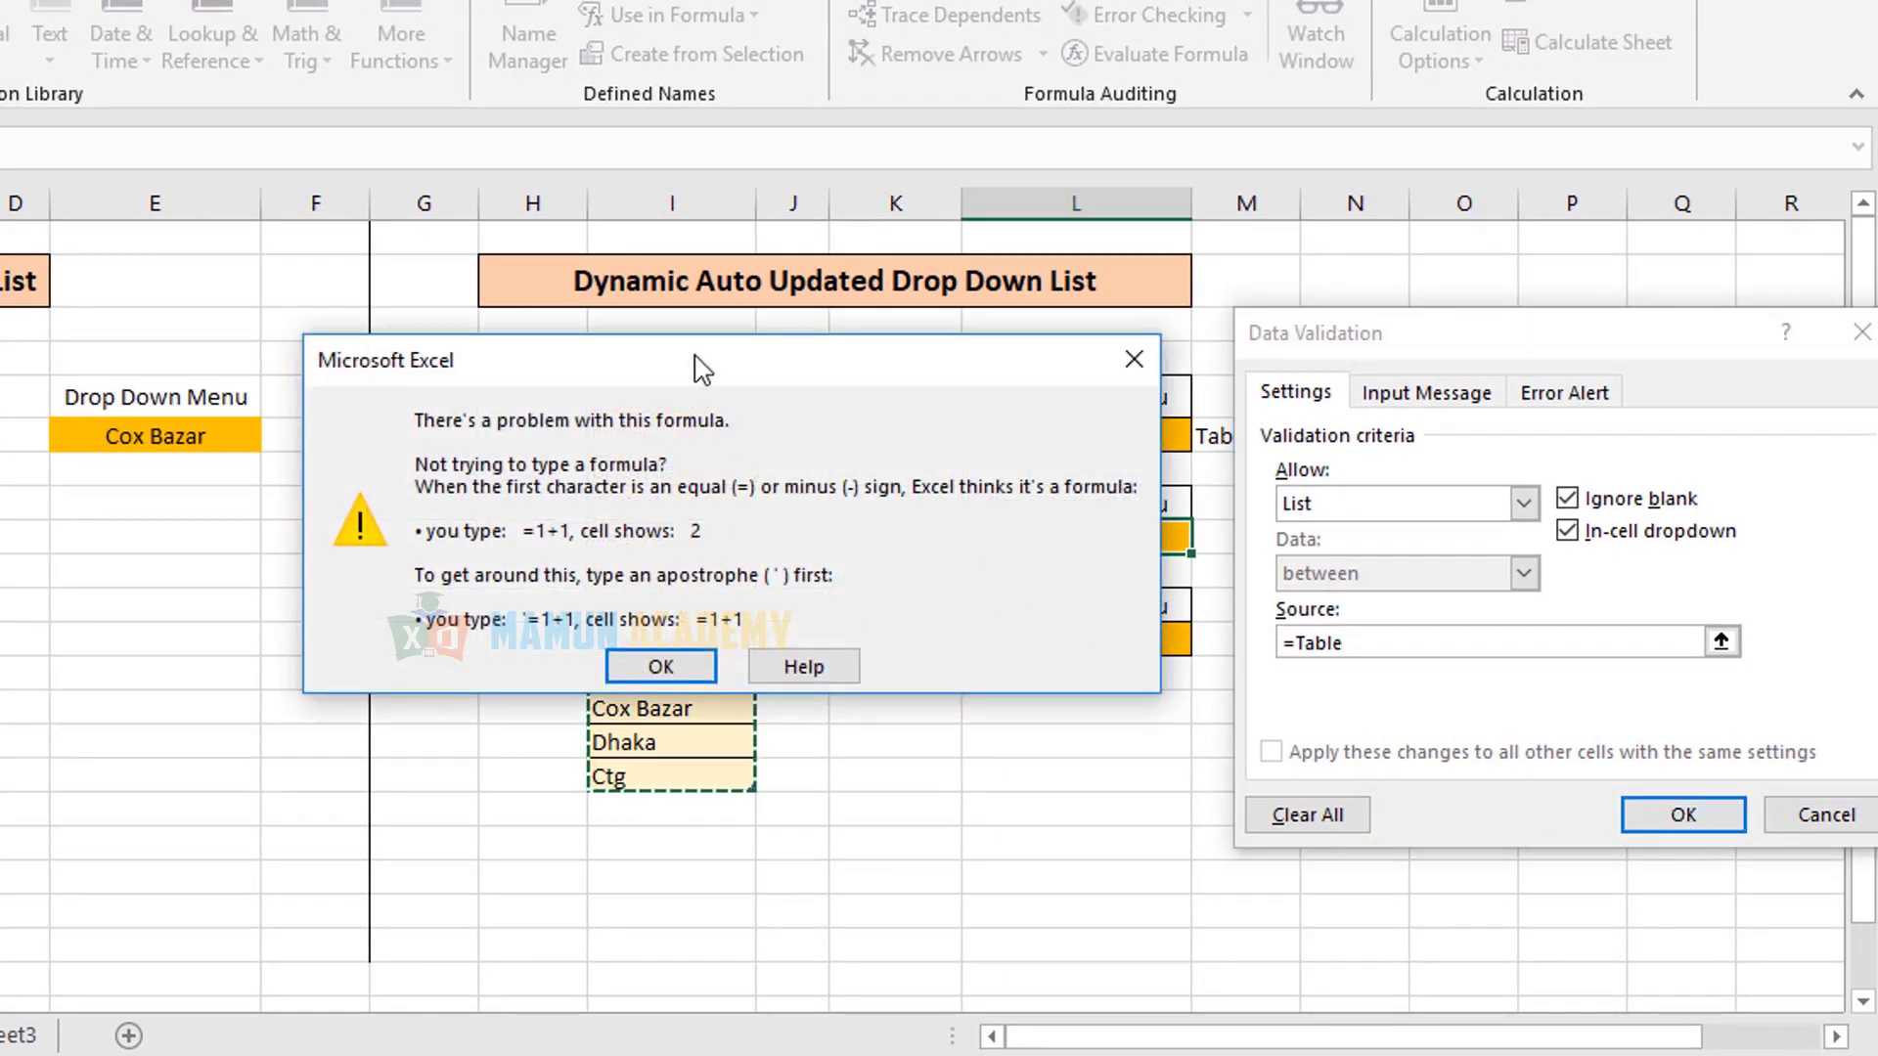
left_click_drag(700, 367, 828, 319)
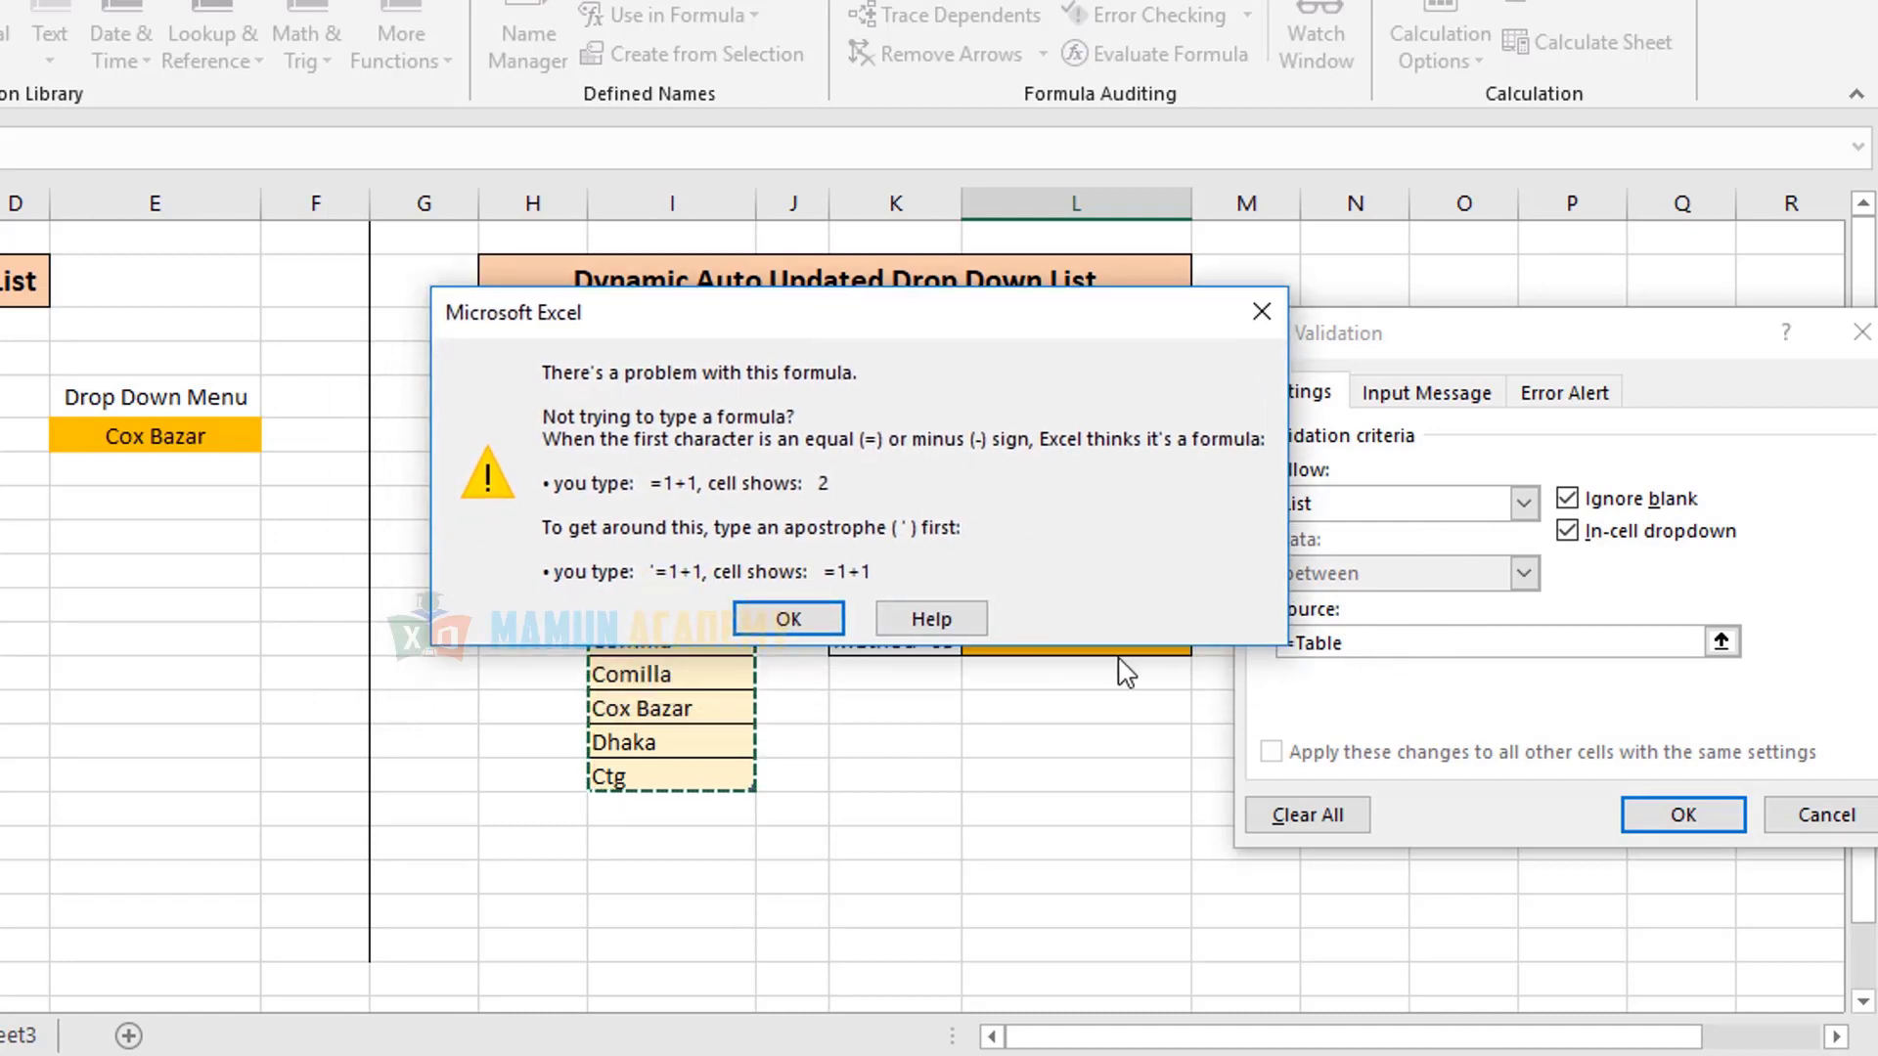
left_click(1262, 311)
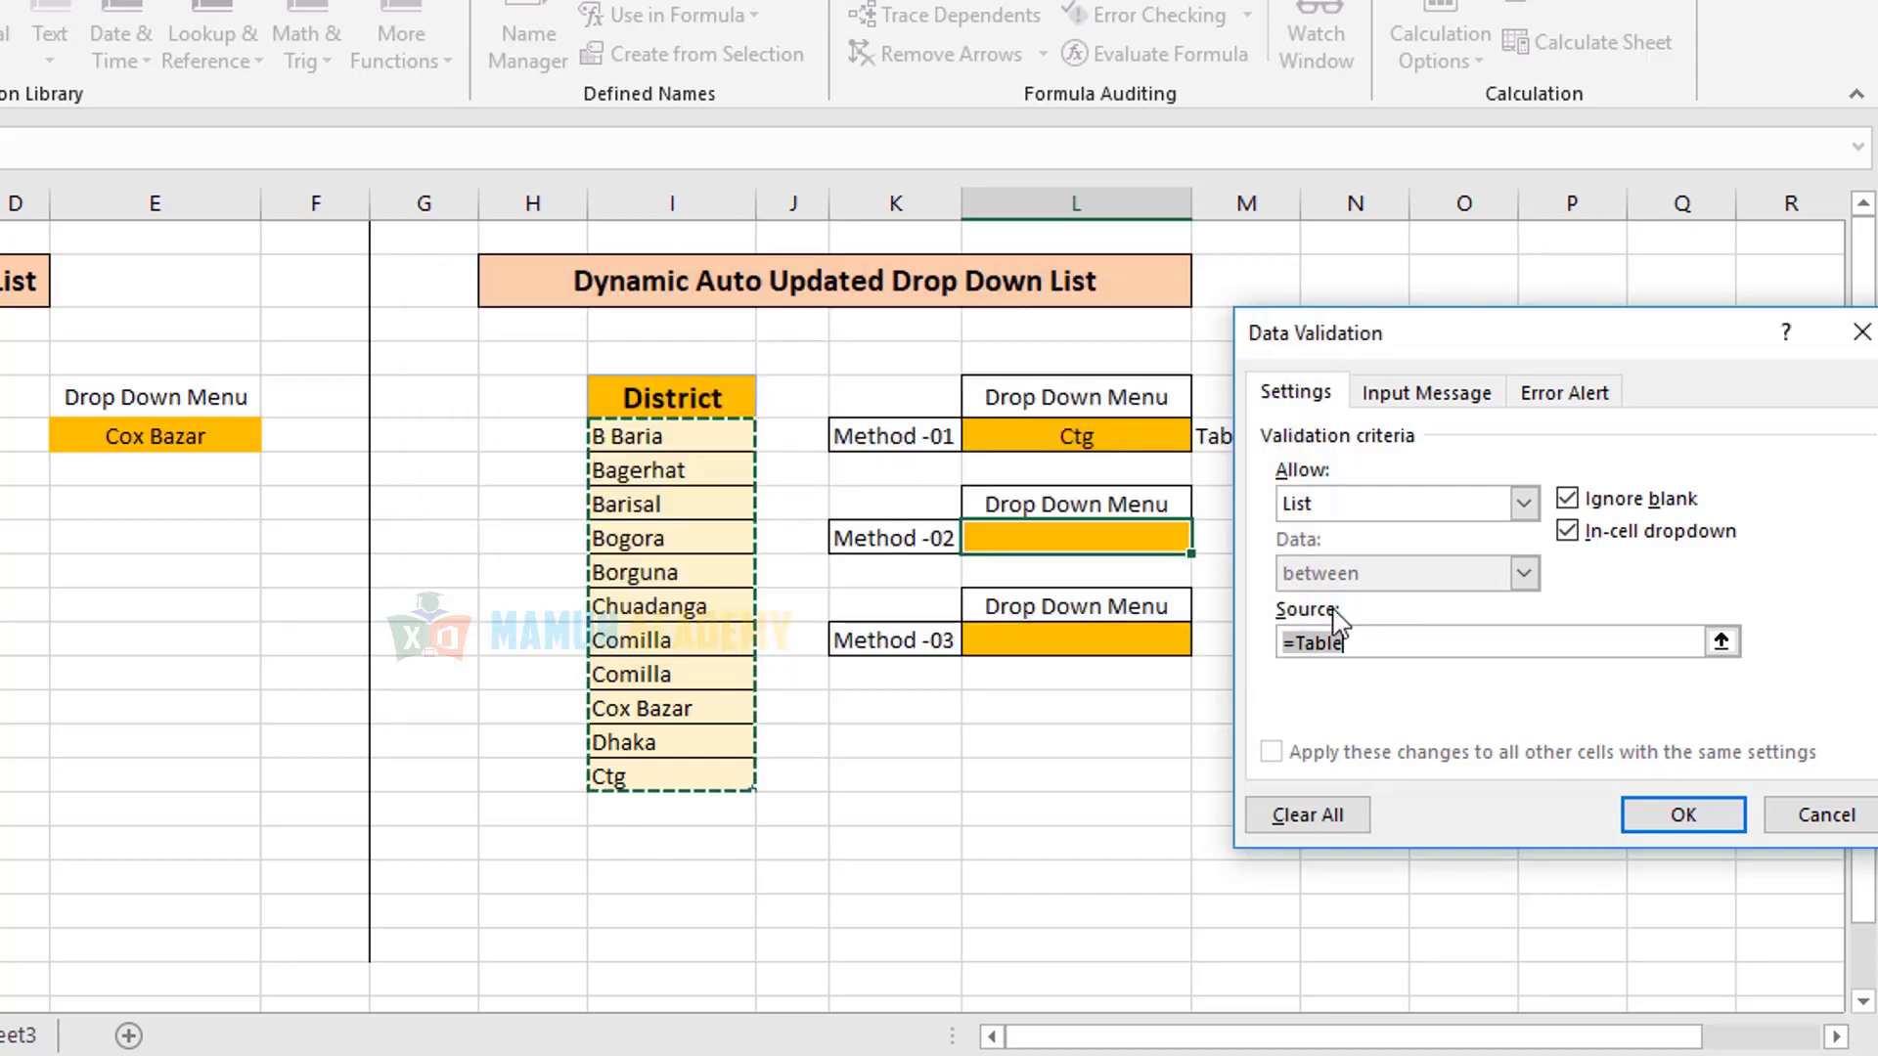
- Change the Method -02 list source from =Table to =Indirect("Table") and apply it
left_click(1399, 644)
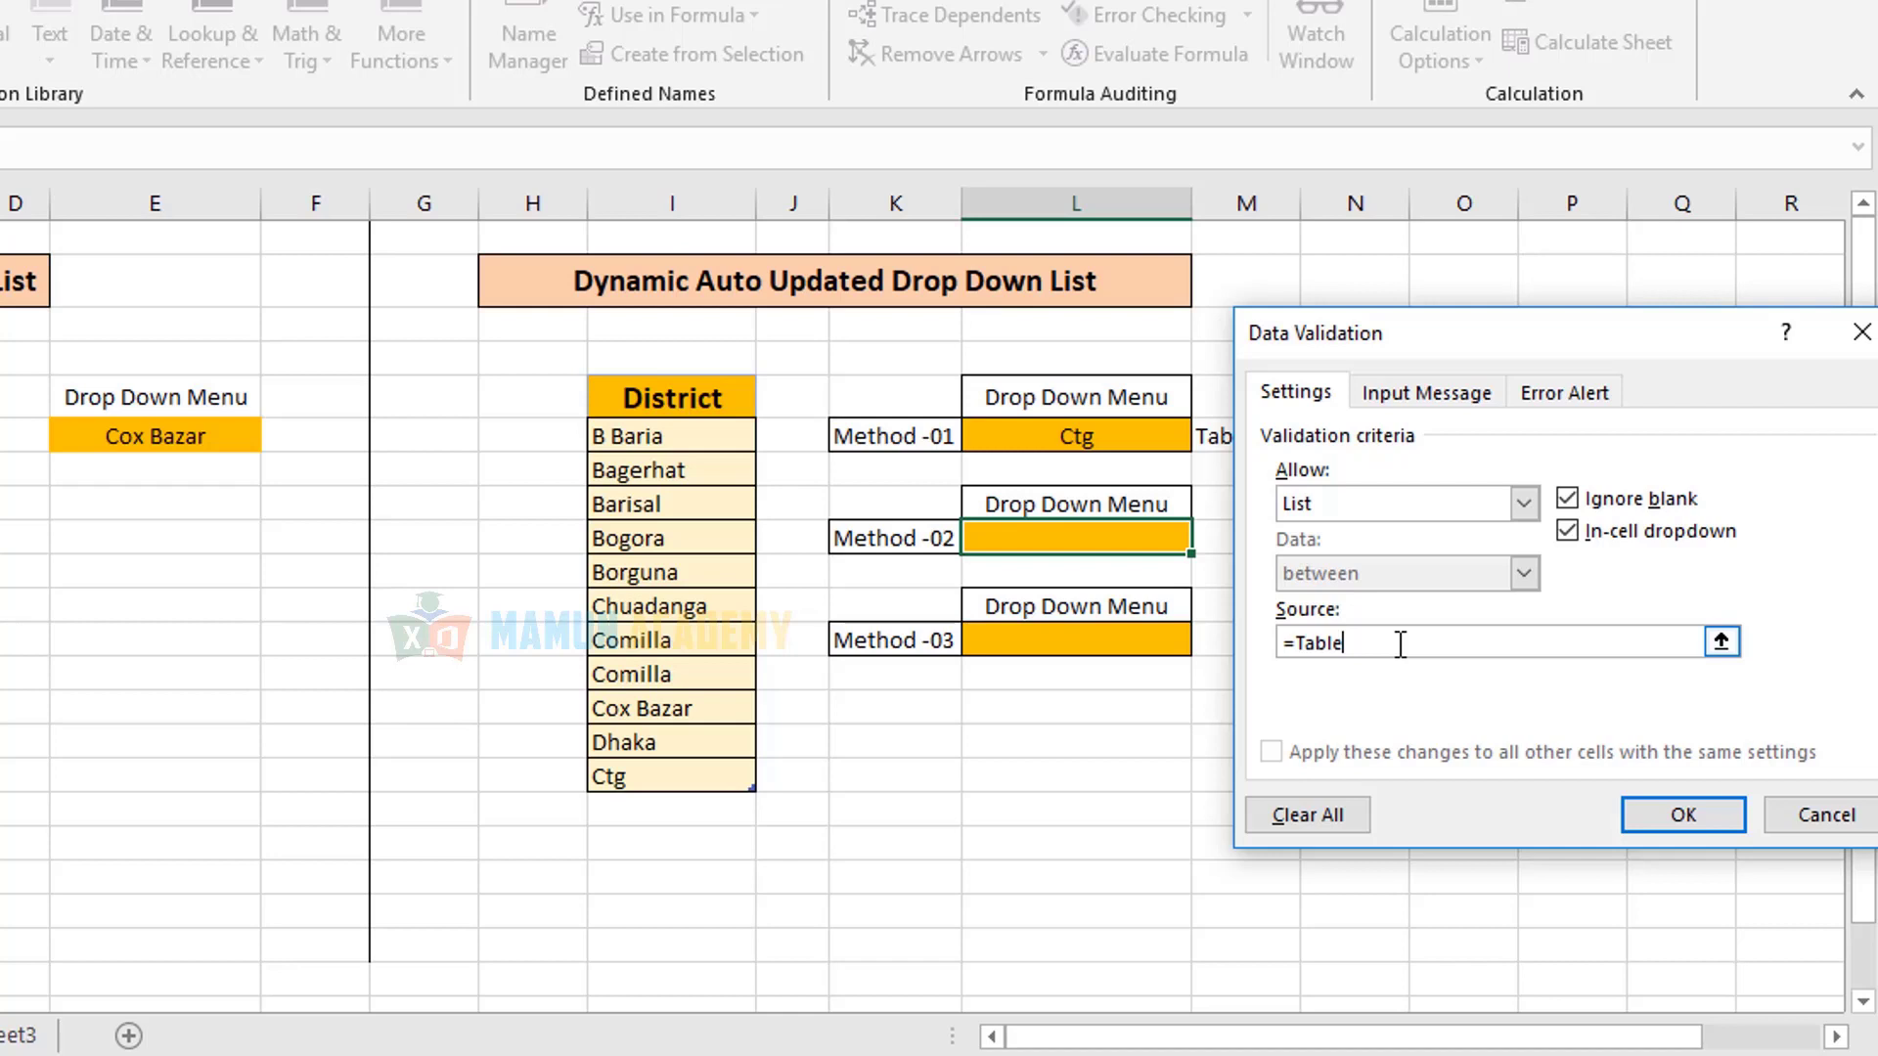
left_click(1292, 643)
type("In")
type("direct(")
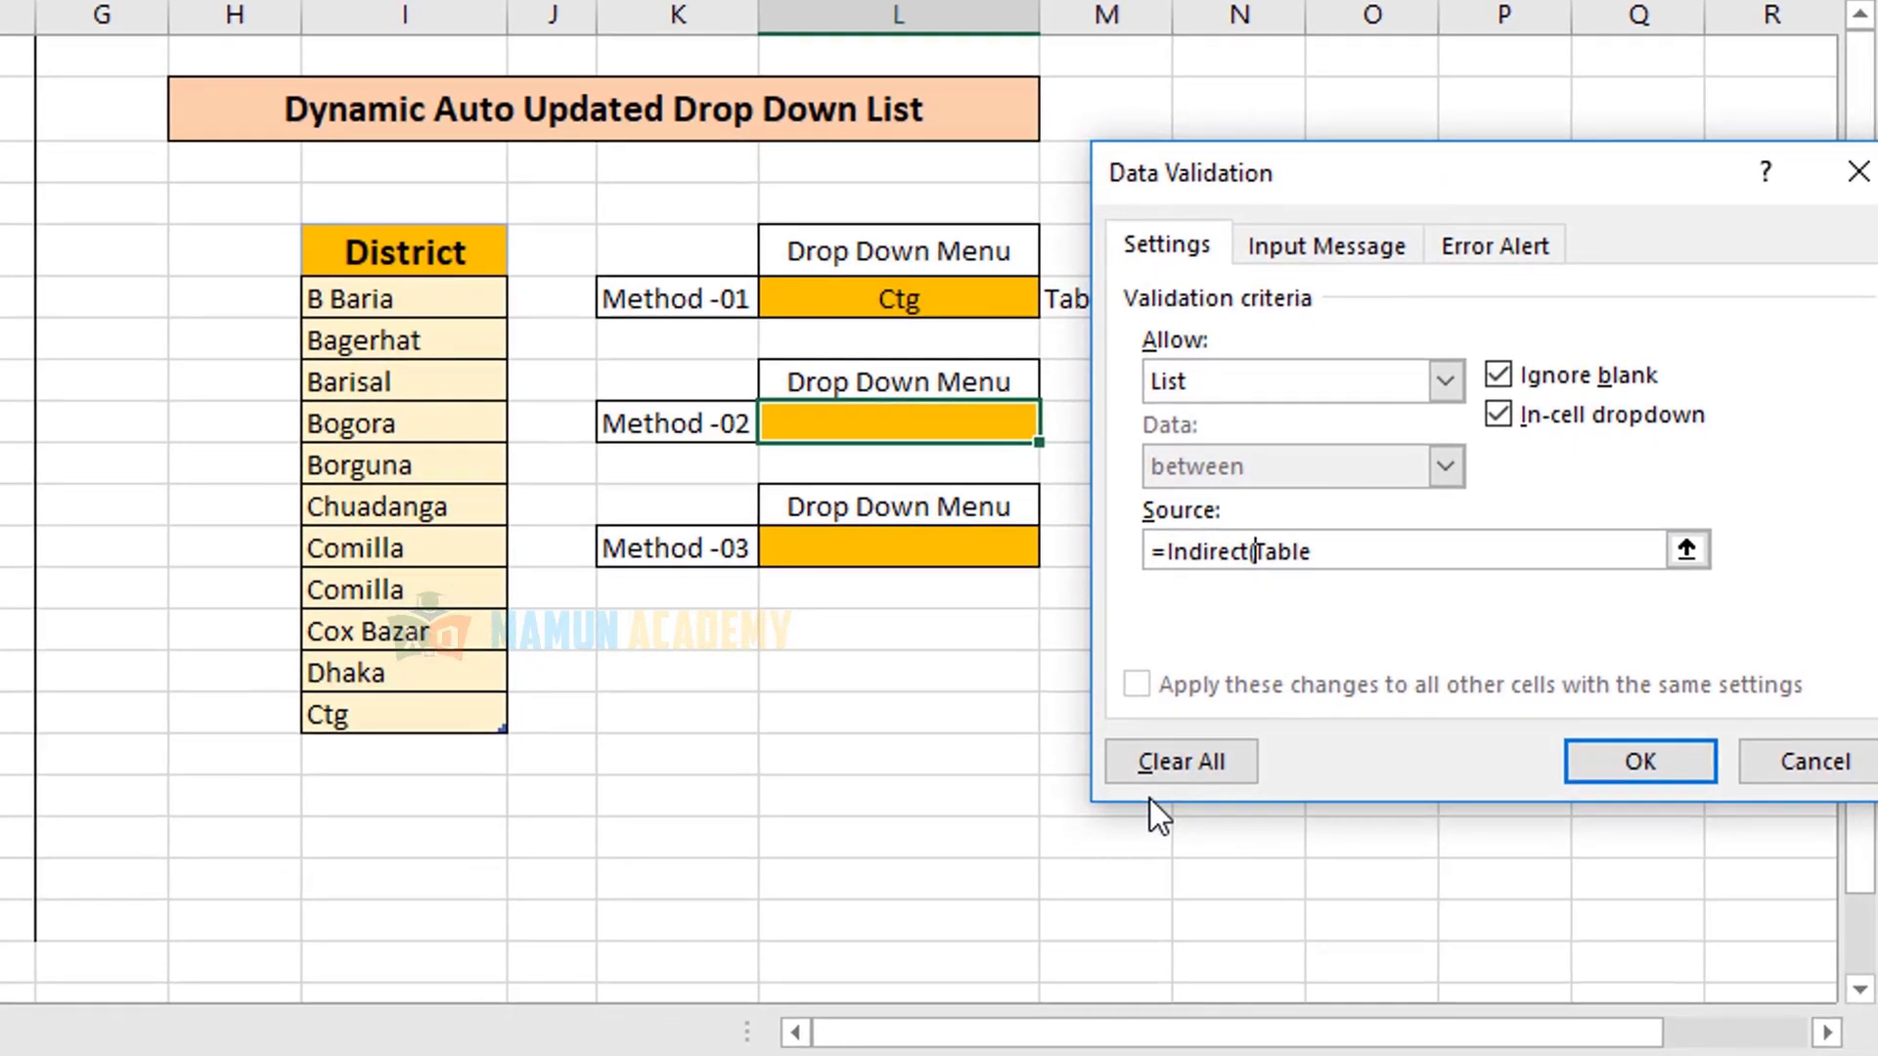
type("\"")
key("End")
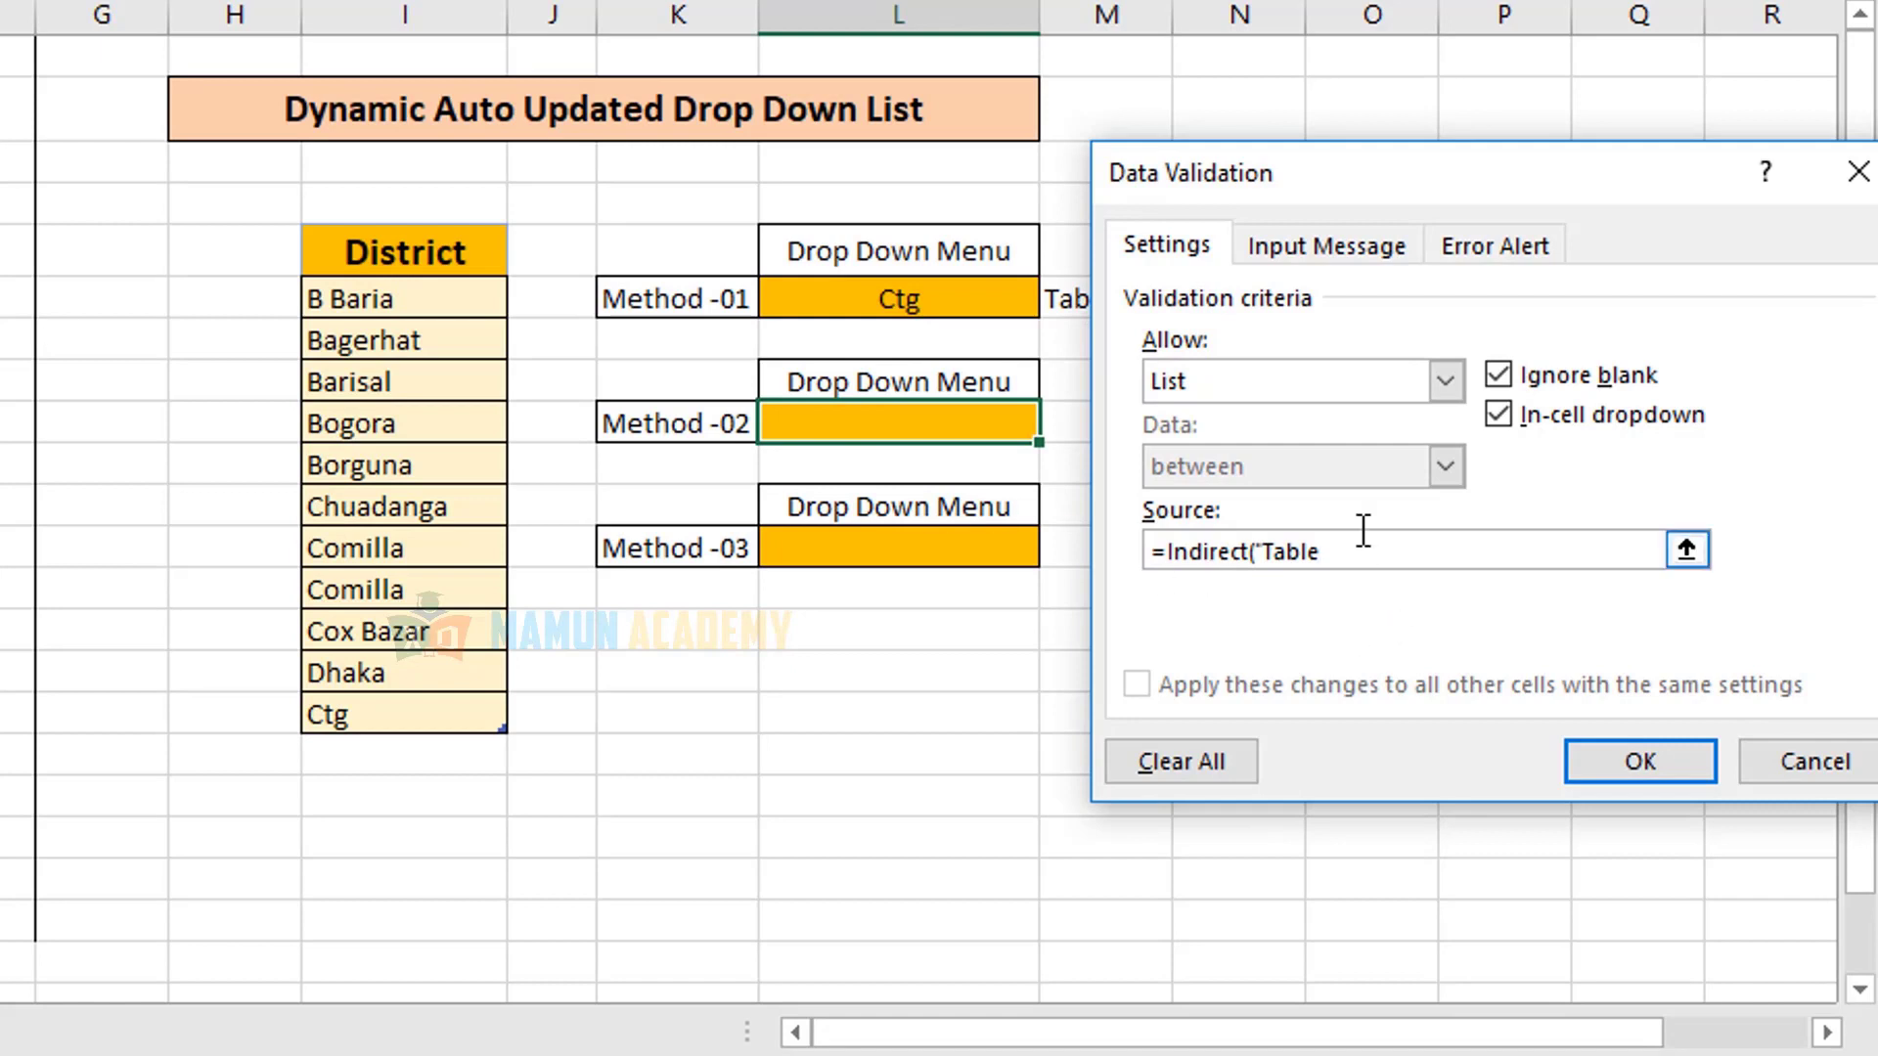
key("BackSpace")
key("BackSpace")
key("BackSpace")
key("BackSpace")
key("BackSpace")
type("abl")
left_click(1606, 775)
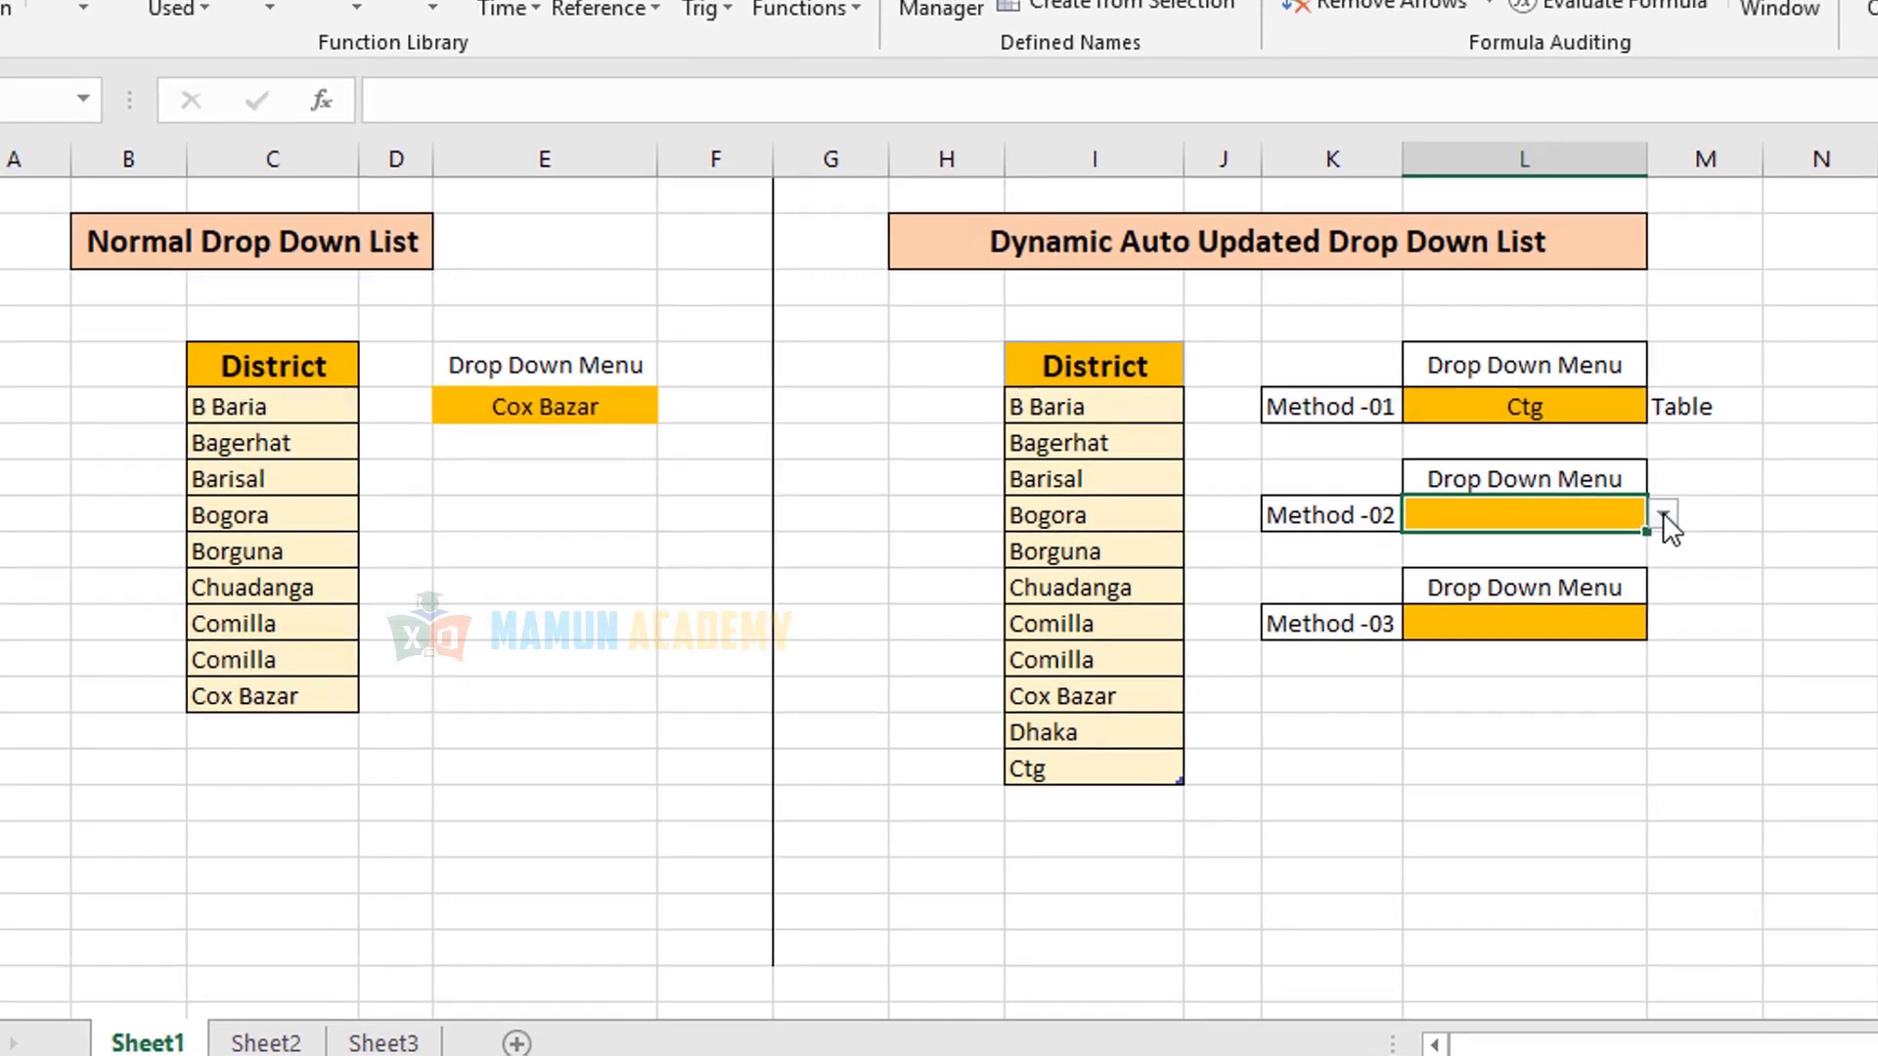
- Pick Ctg from the new Method -02 drop-down
left_click(1664, 513)
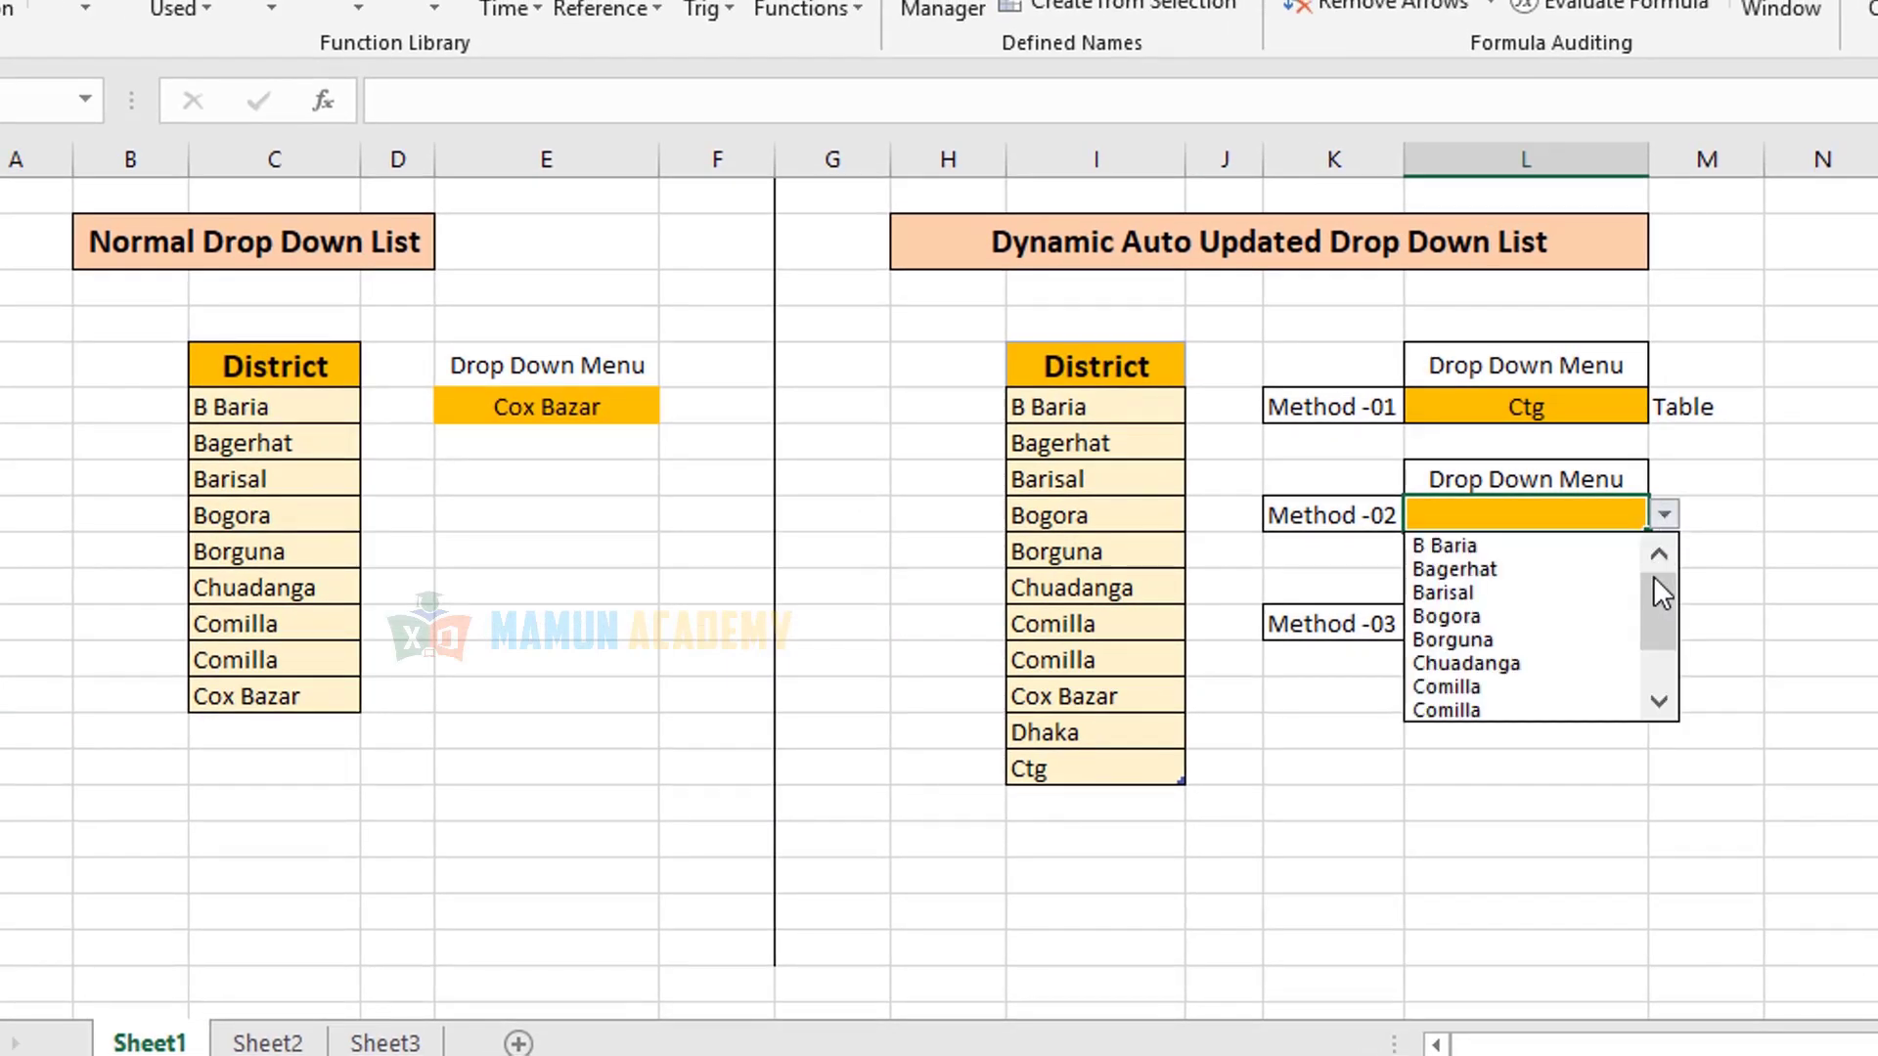
left_click_drag(1661, 592, 1661, 636)
left_click(1559, 709)
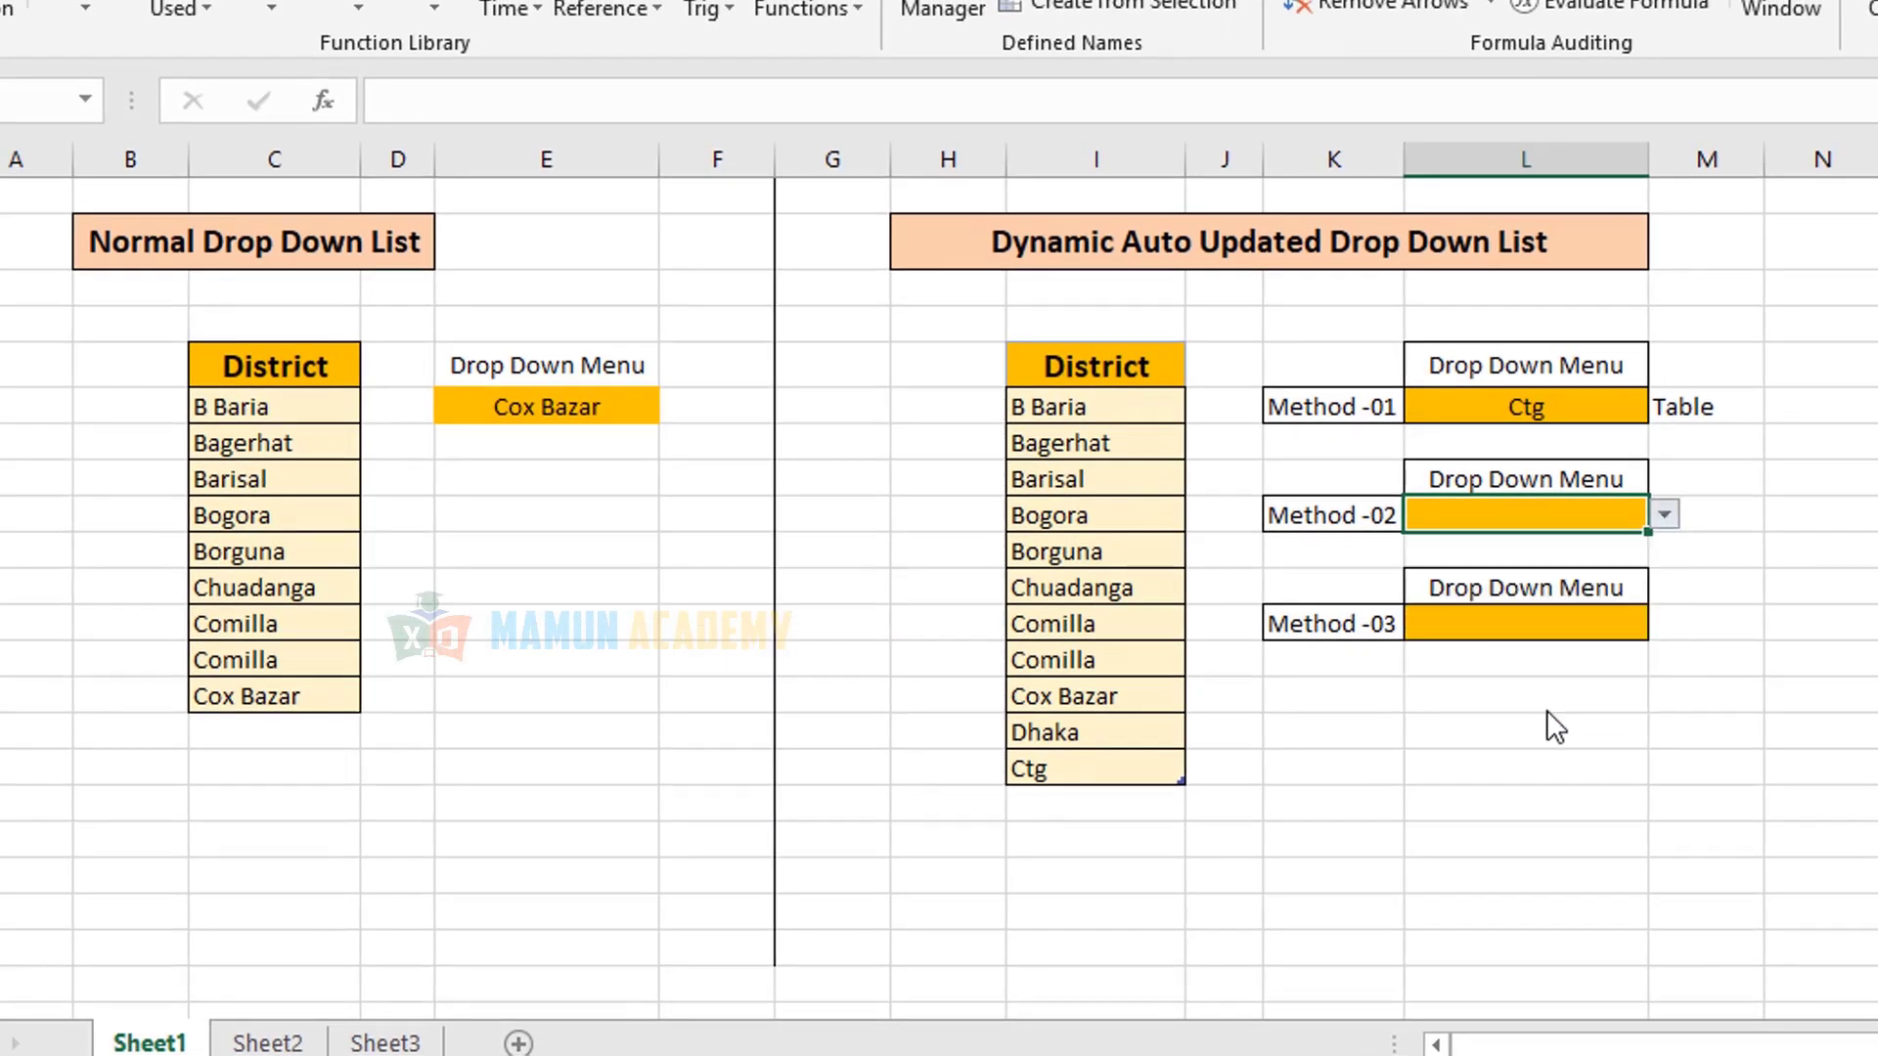
left_click(1857, 655)
- Add Sylet below Ctg in the District table and select it in Method -02
left_click(1152, 807)
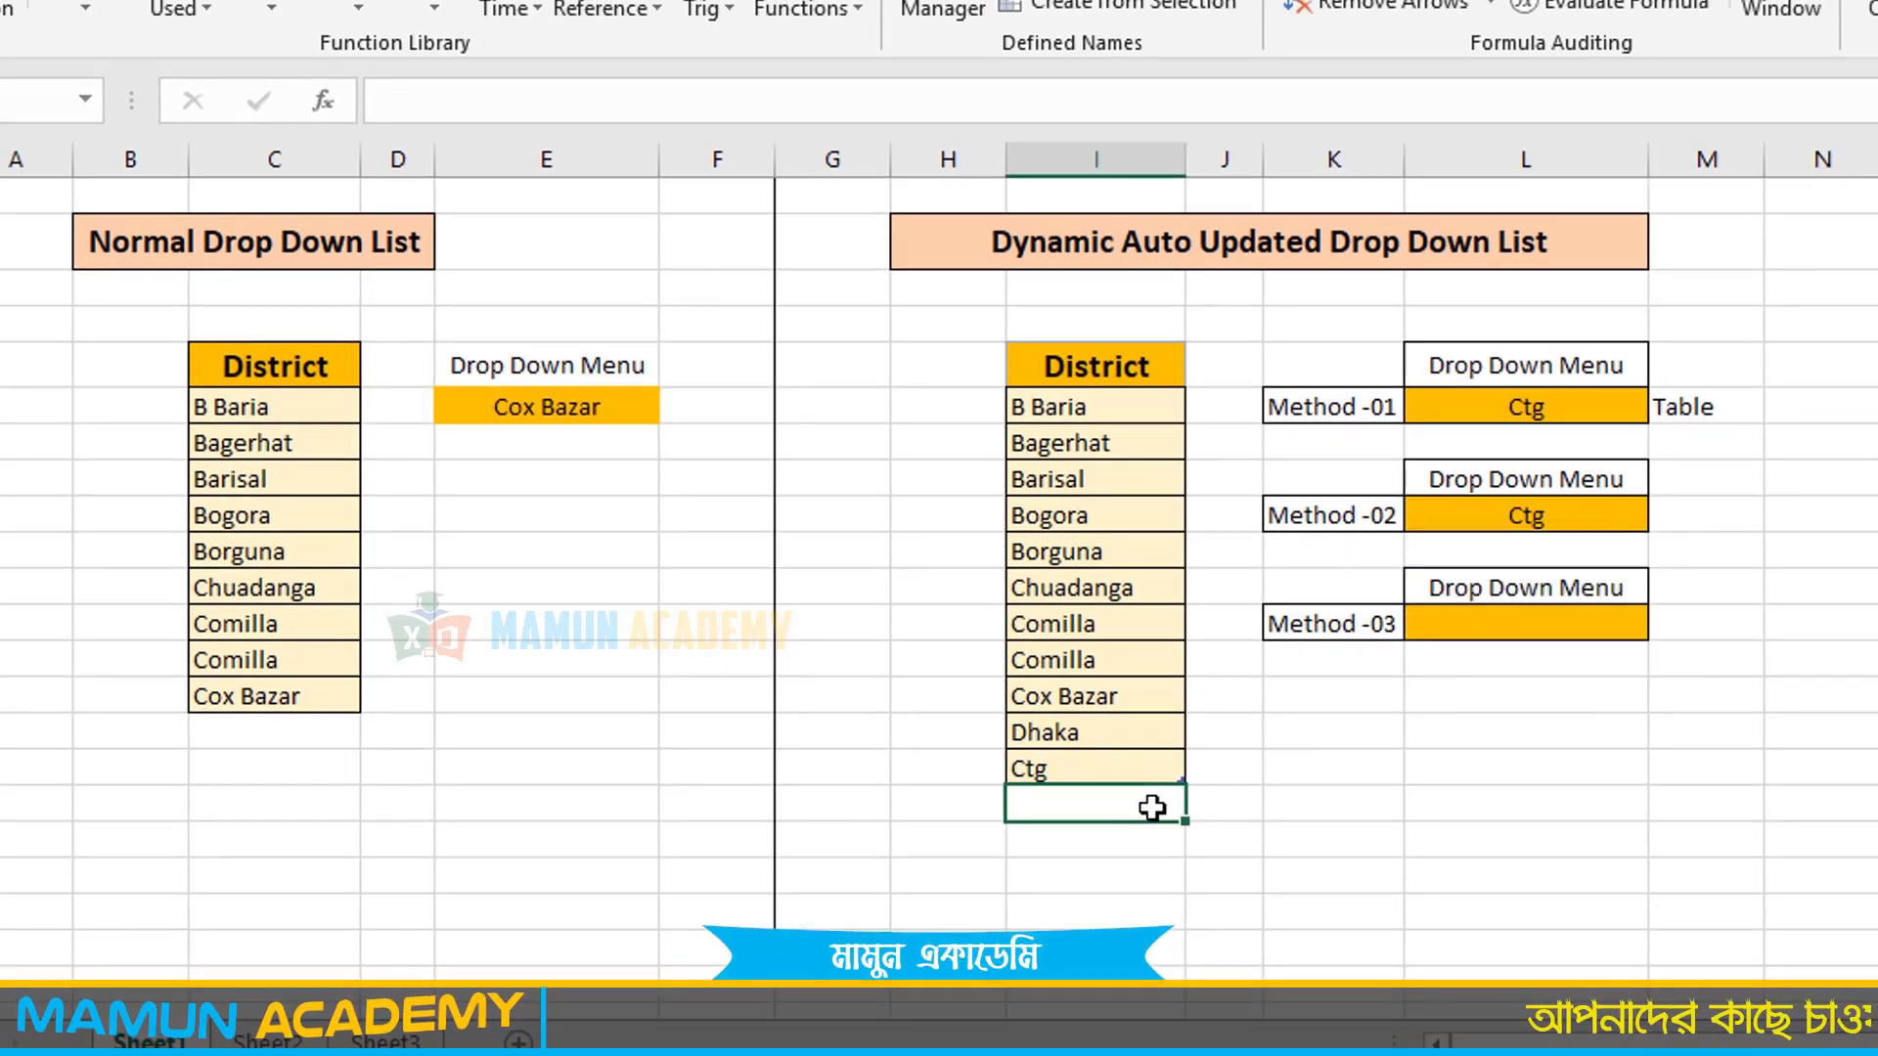
double_click(1153, 807)
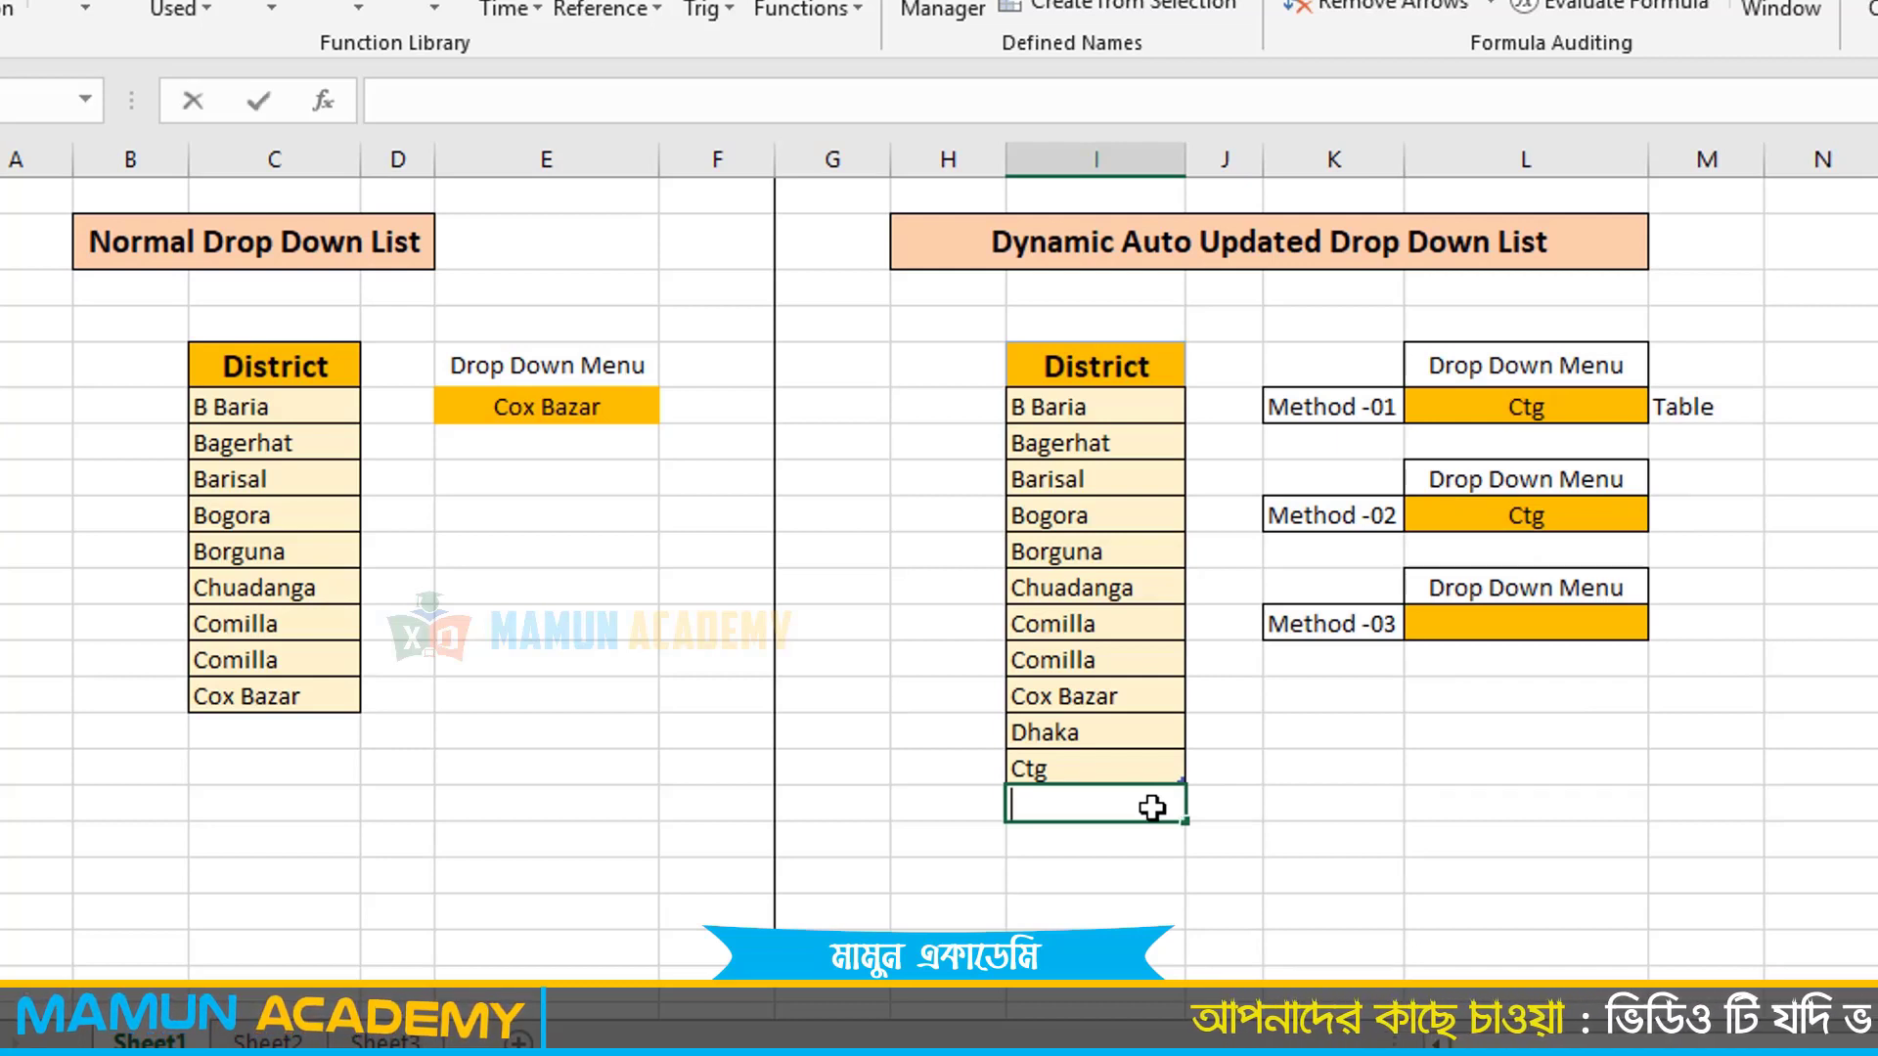
type("Syle")
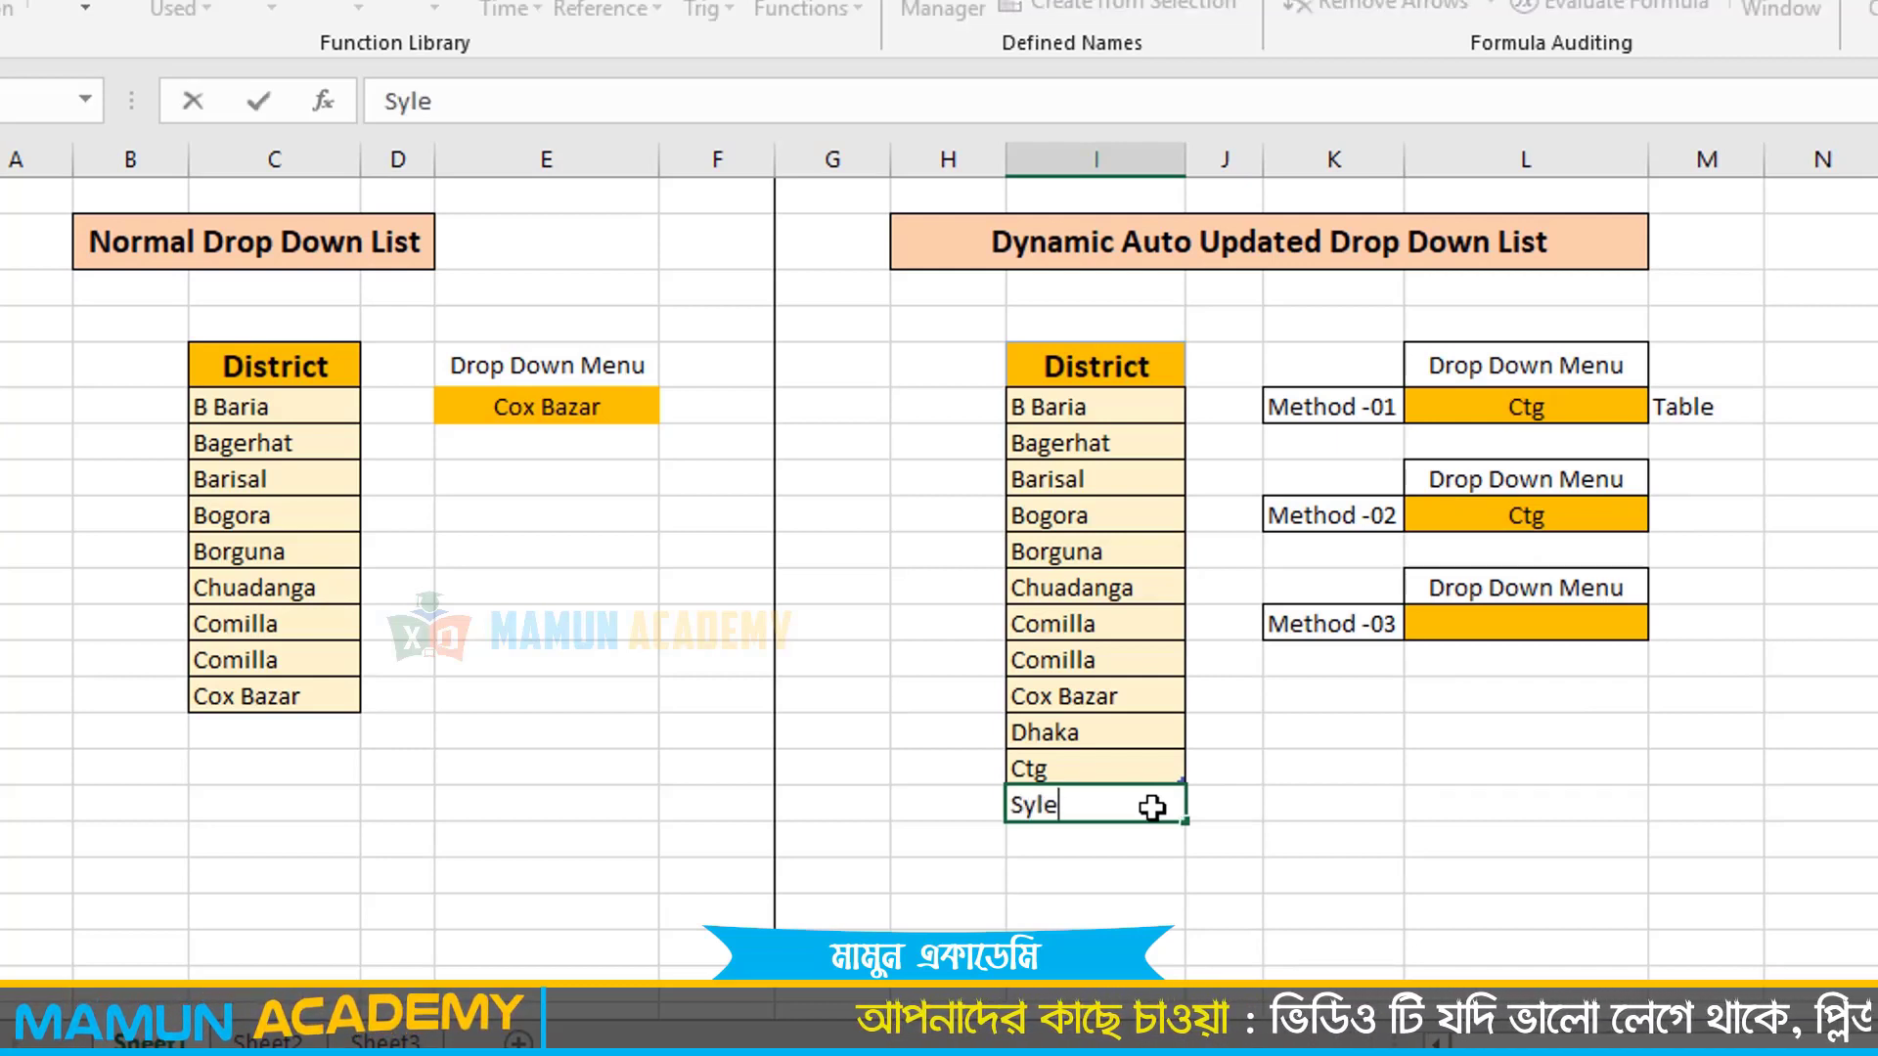
type("t")
key("Return")
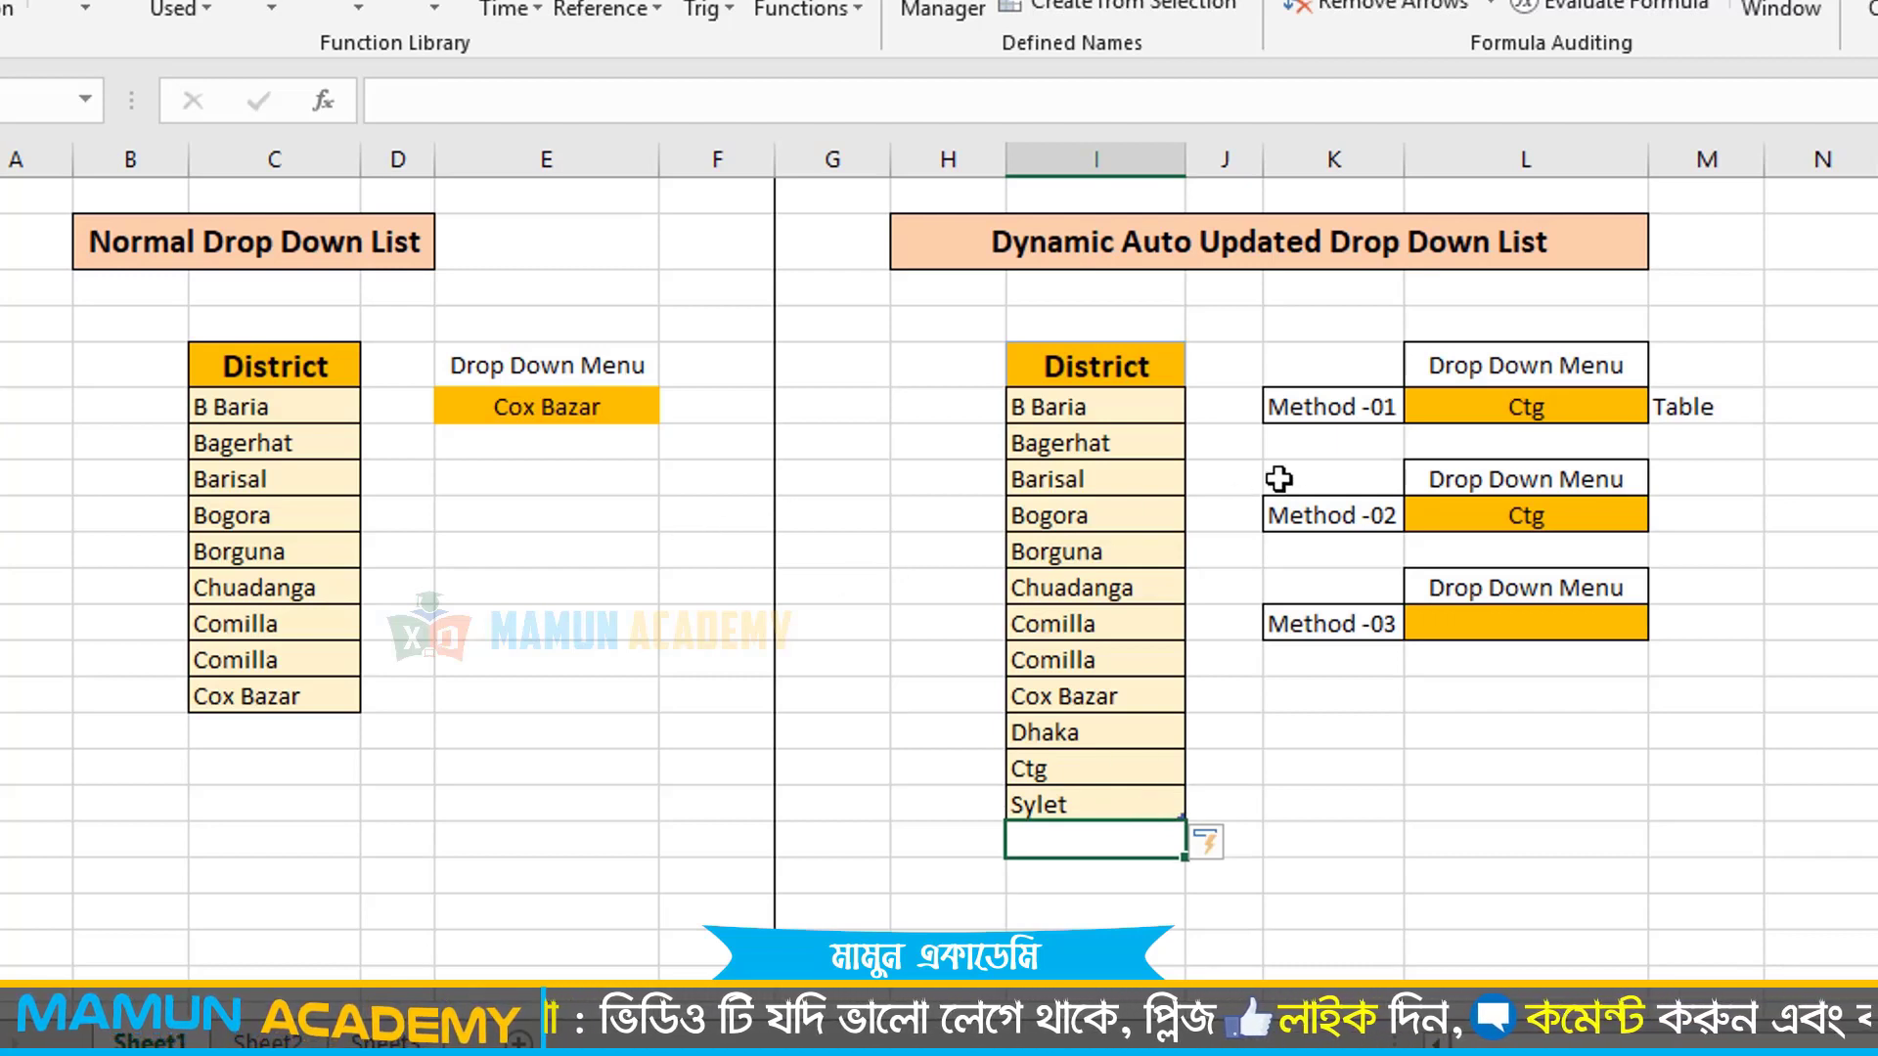
left_click(1643, 516)
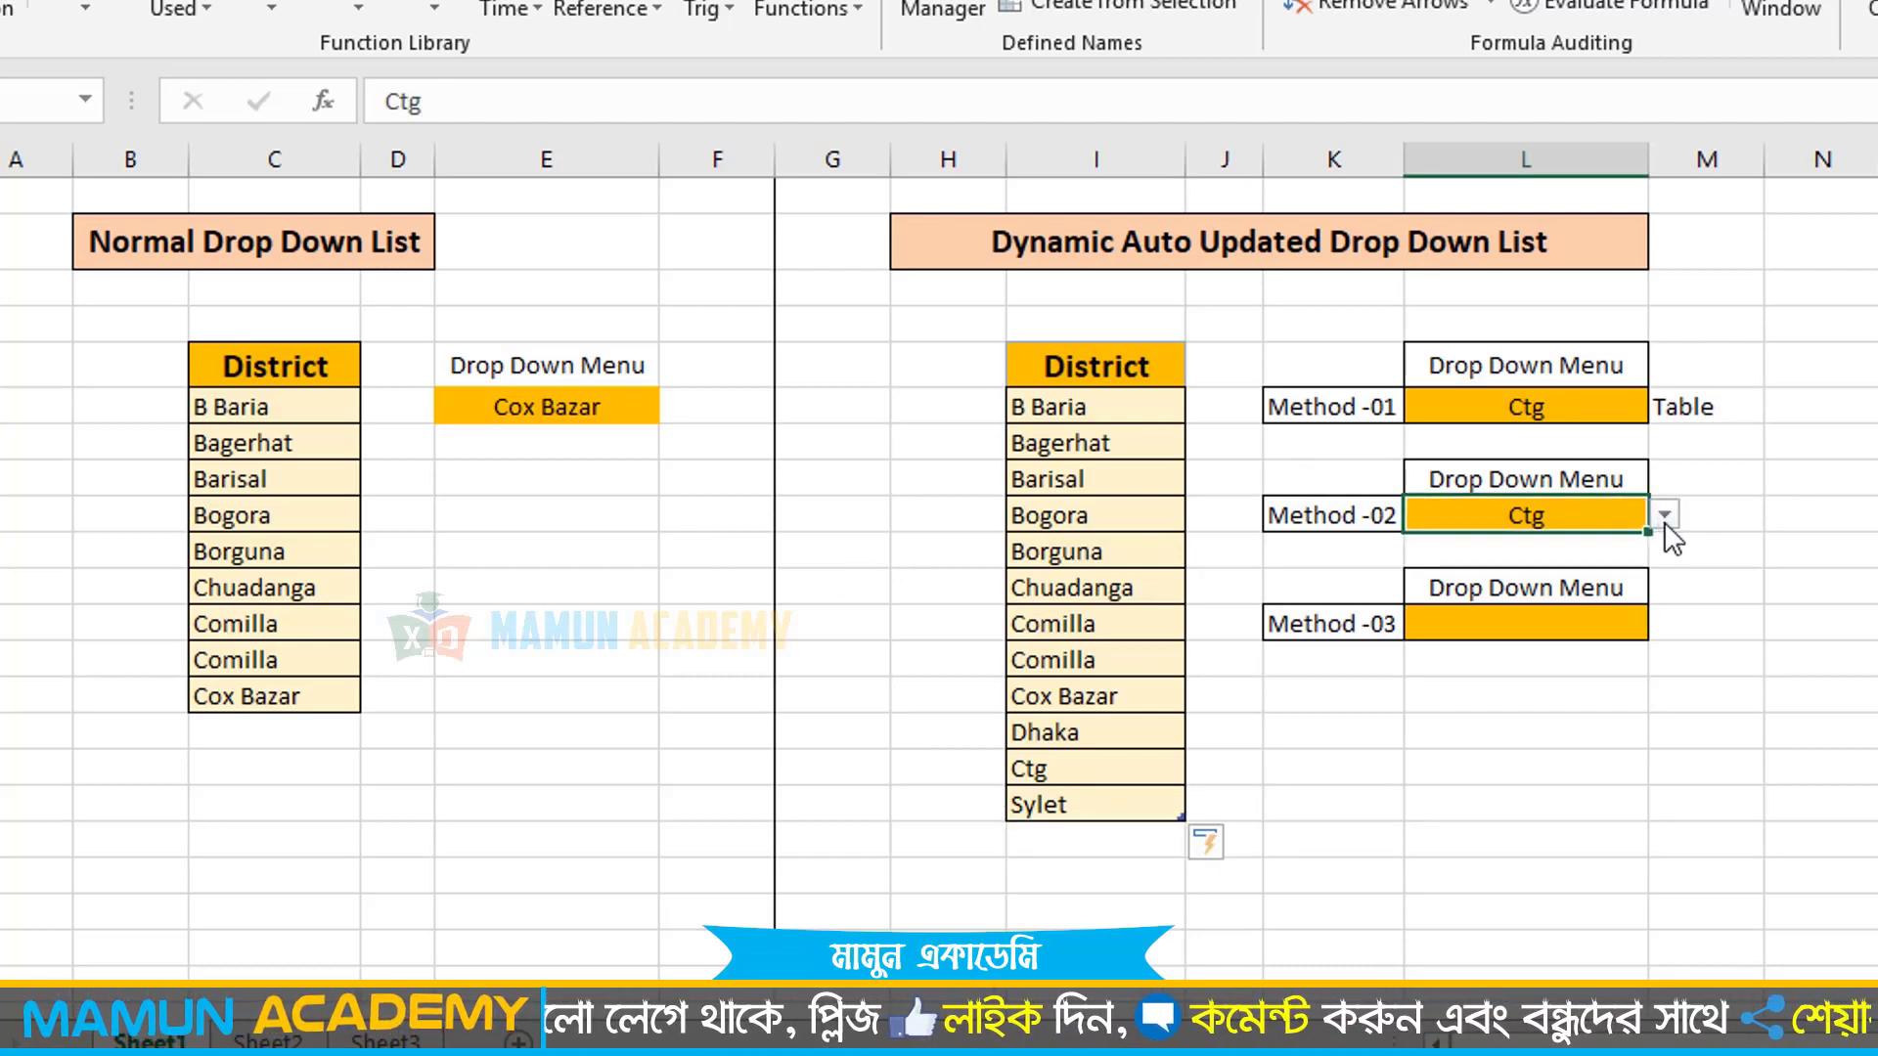
left_click(1664, 515)
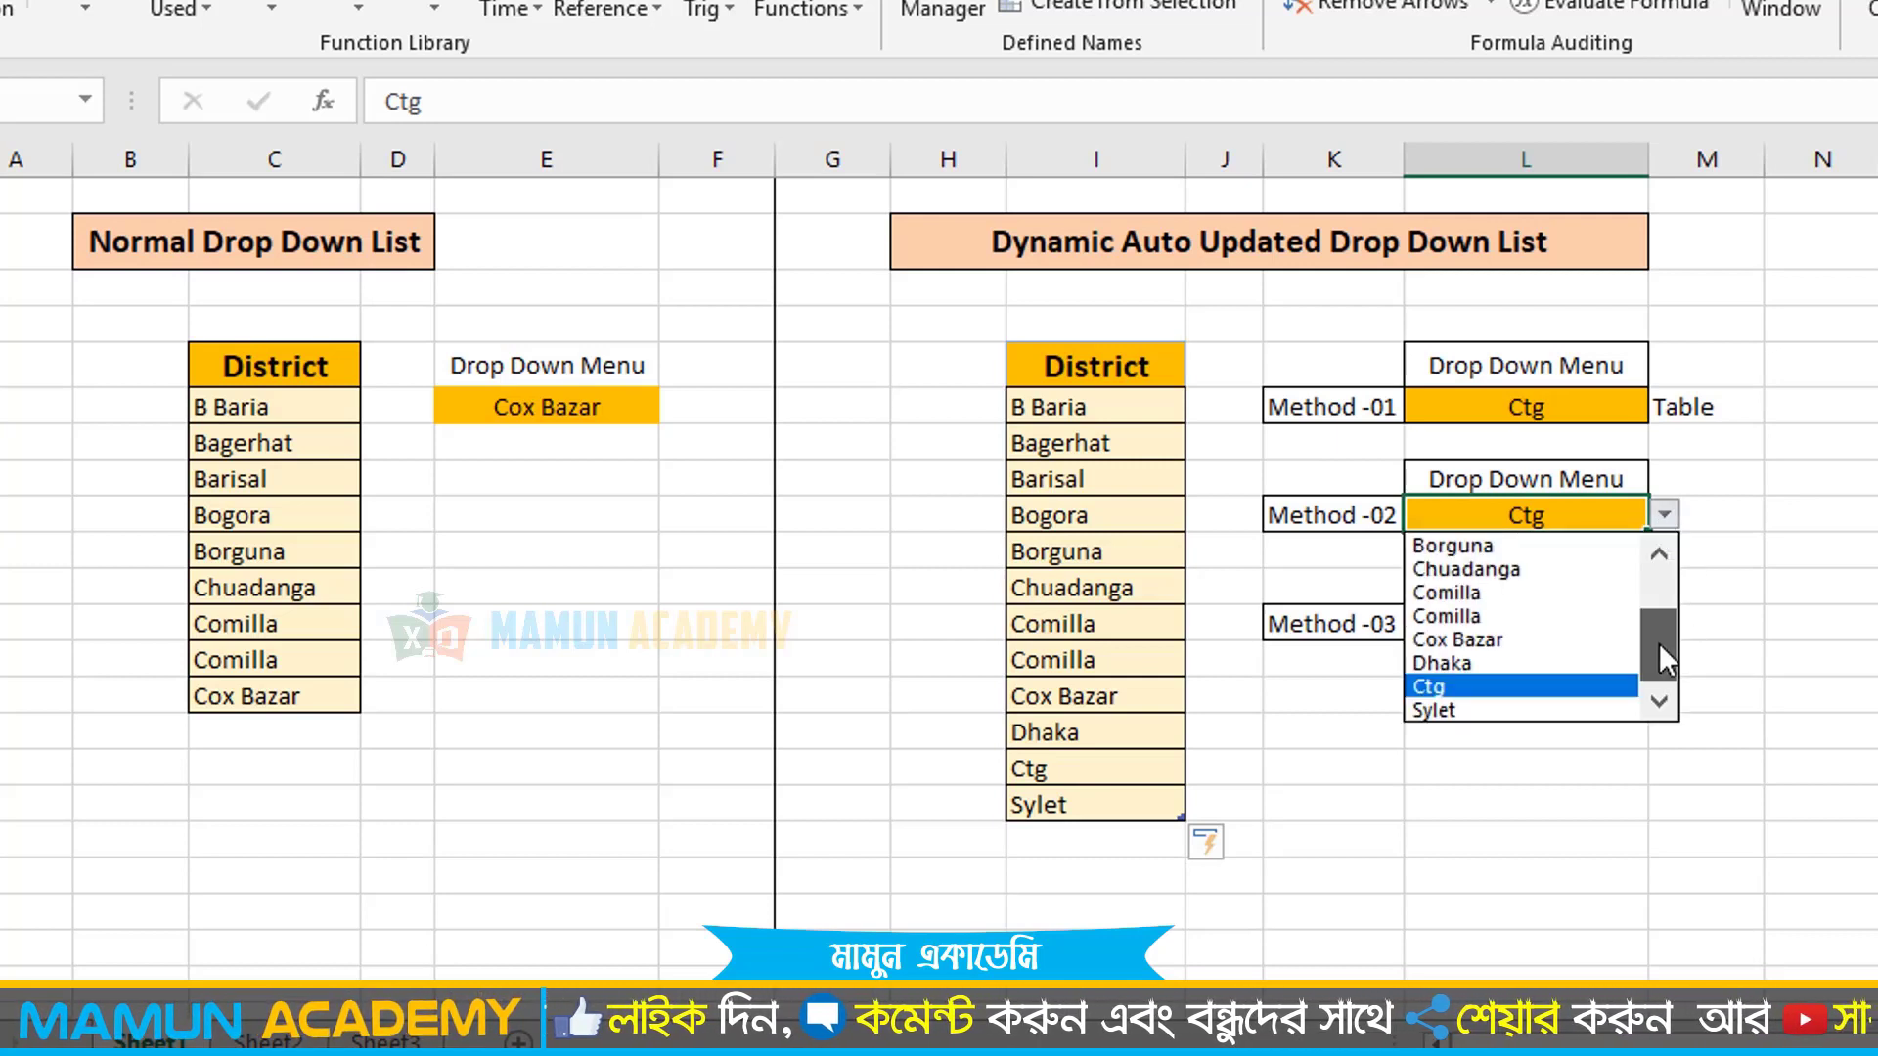
left_click(1593, 710)
- Add Khulna as the next district and set Method -02 to Khulna
left_click(1111, 844)
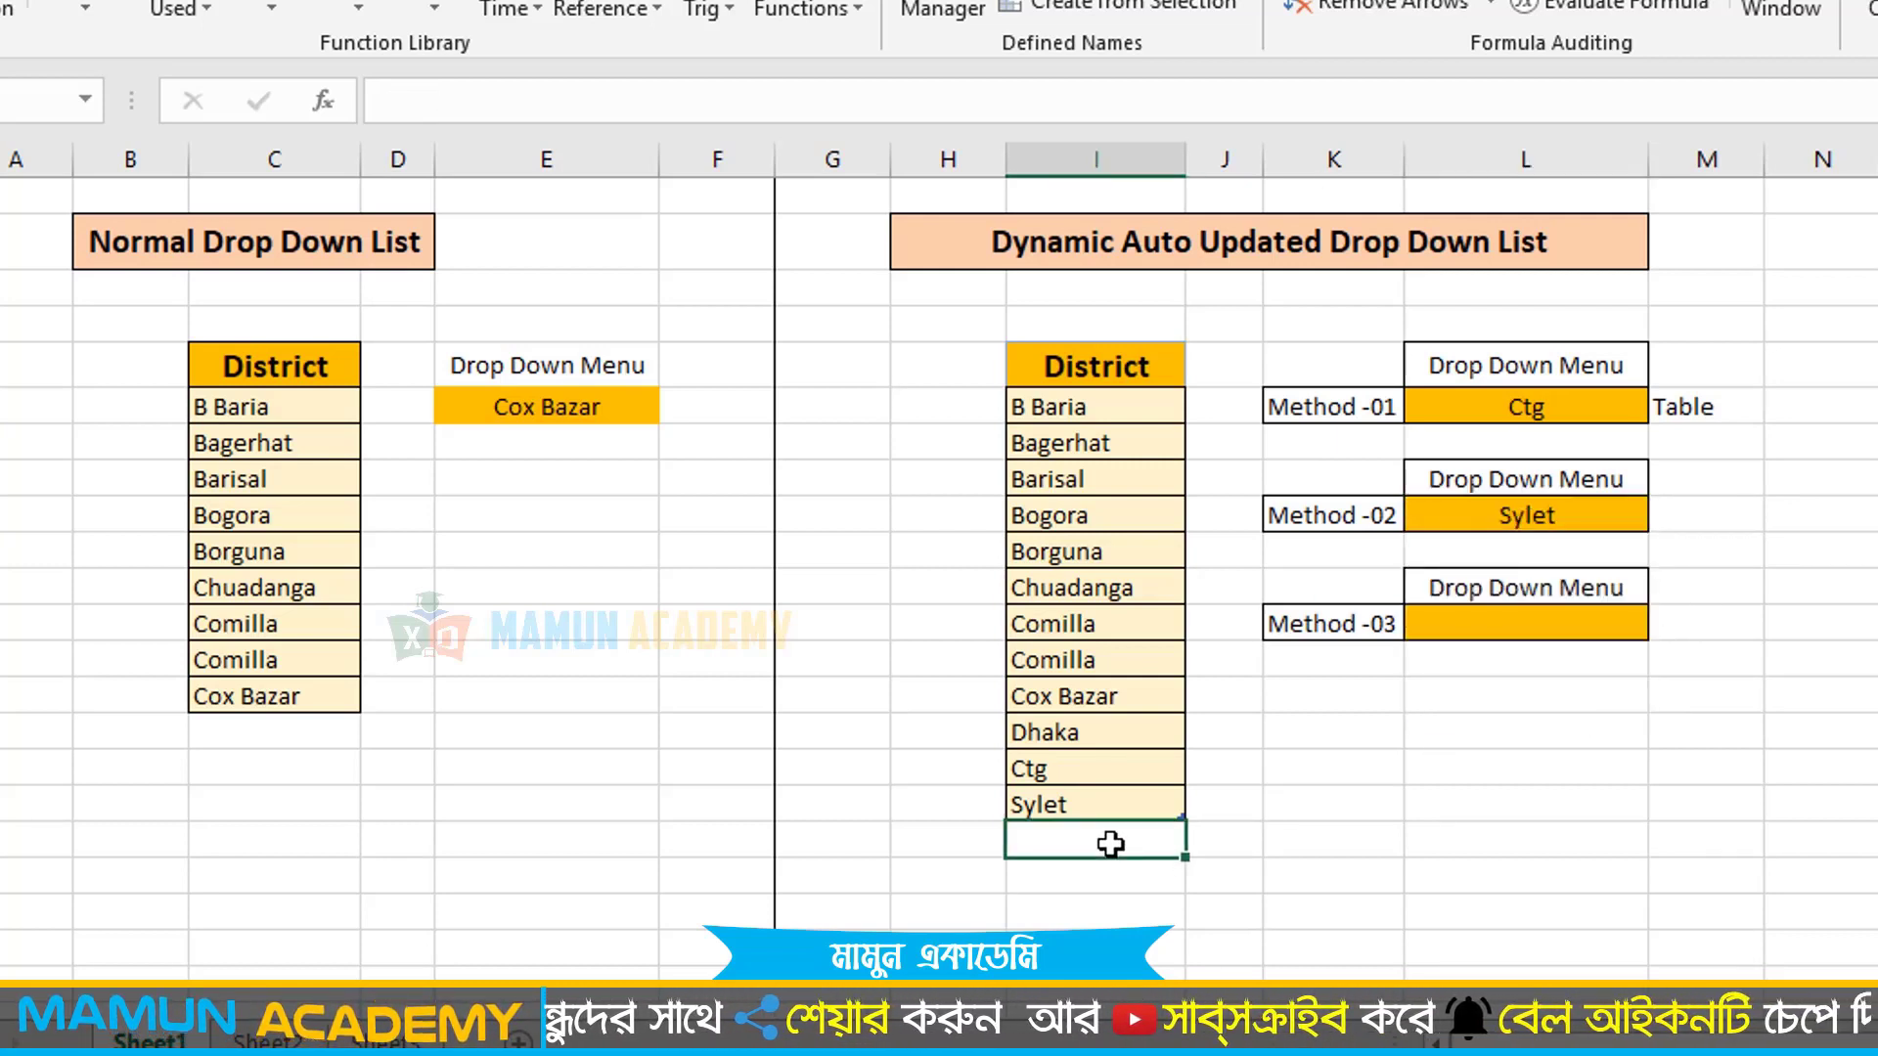
type("Khuln")
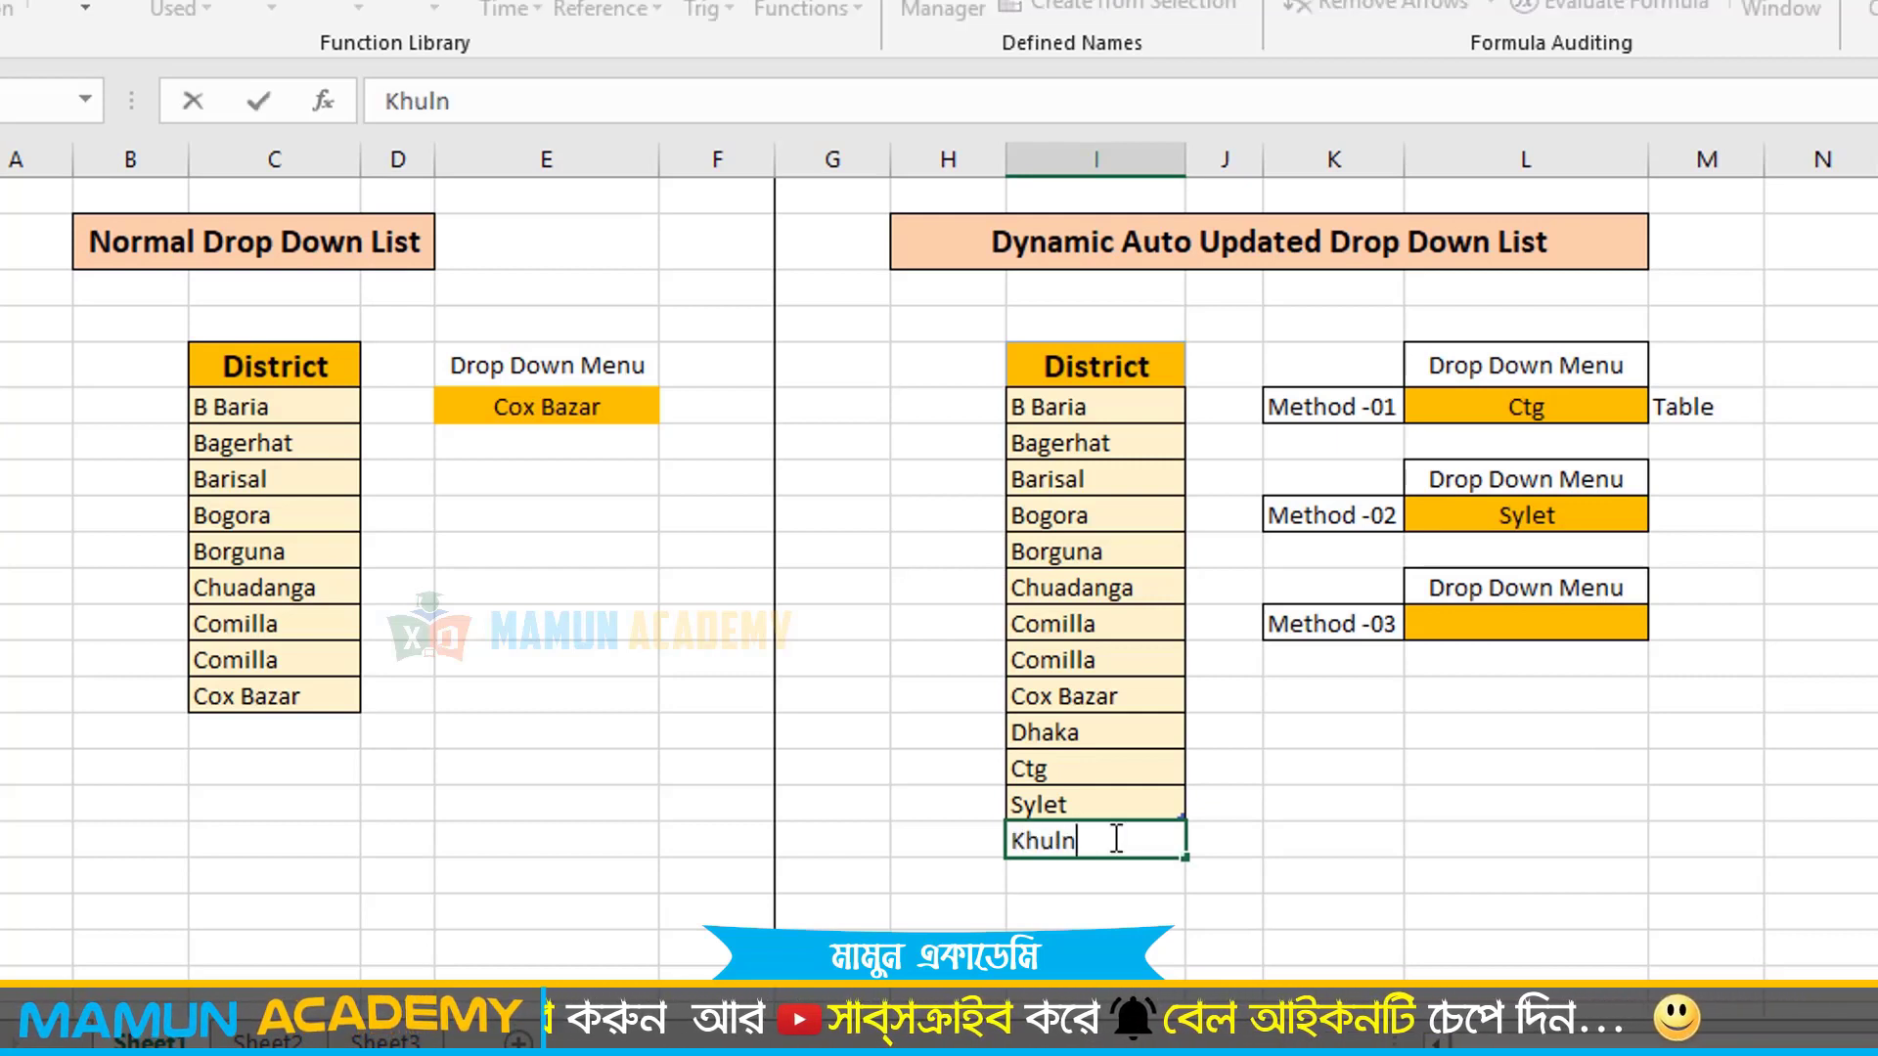
type("a")
key("Return")
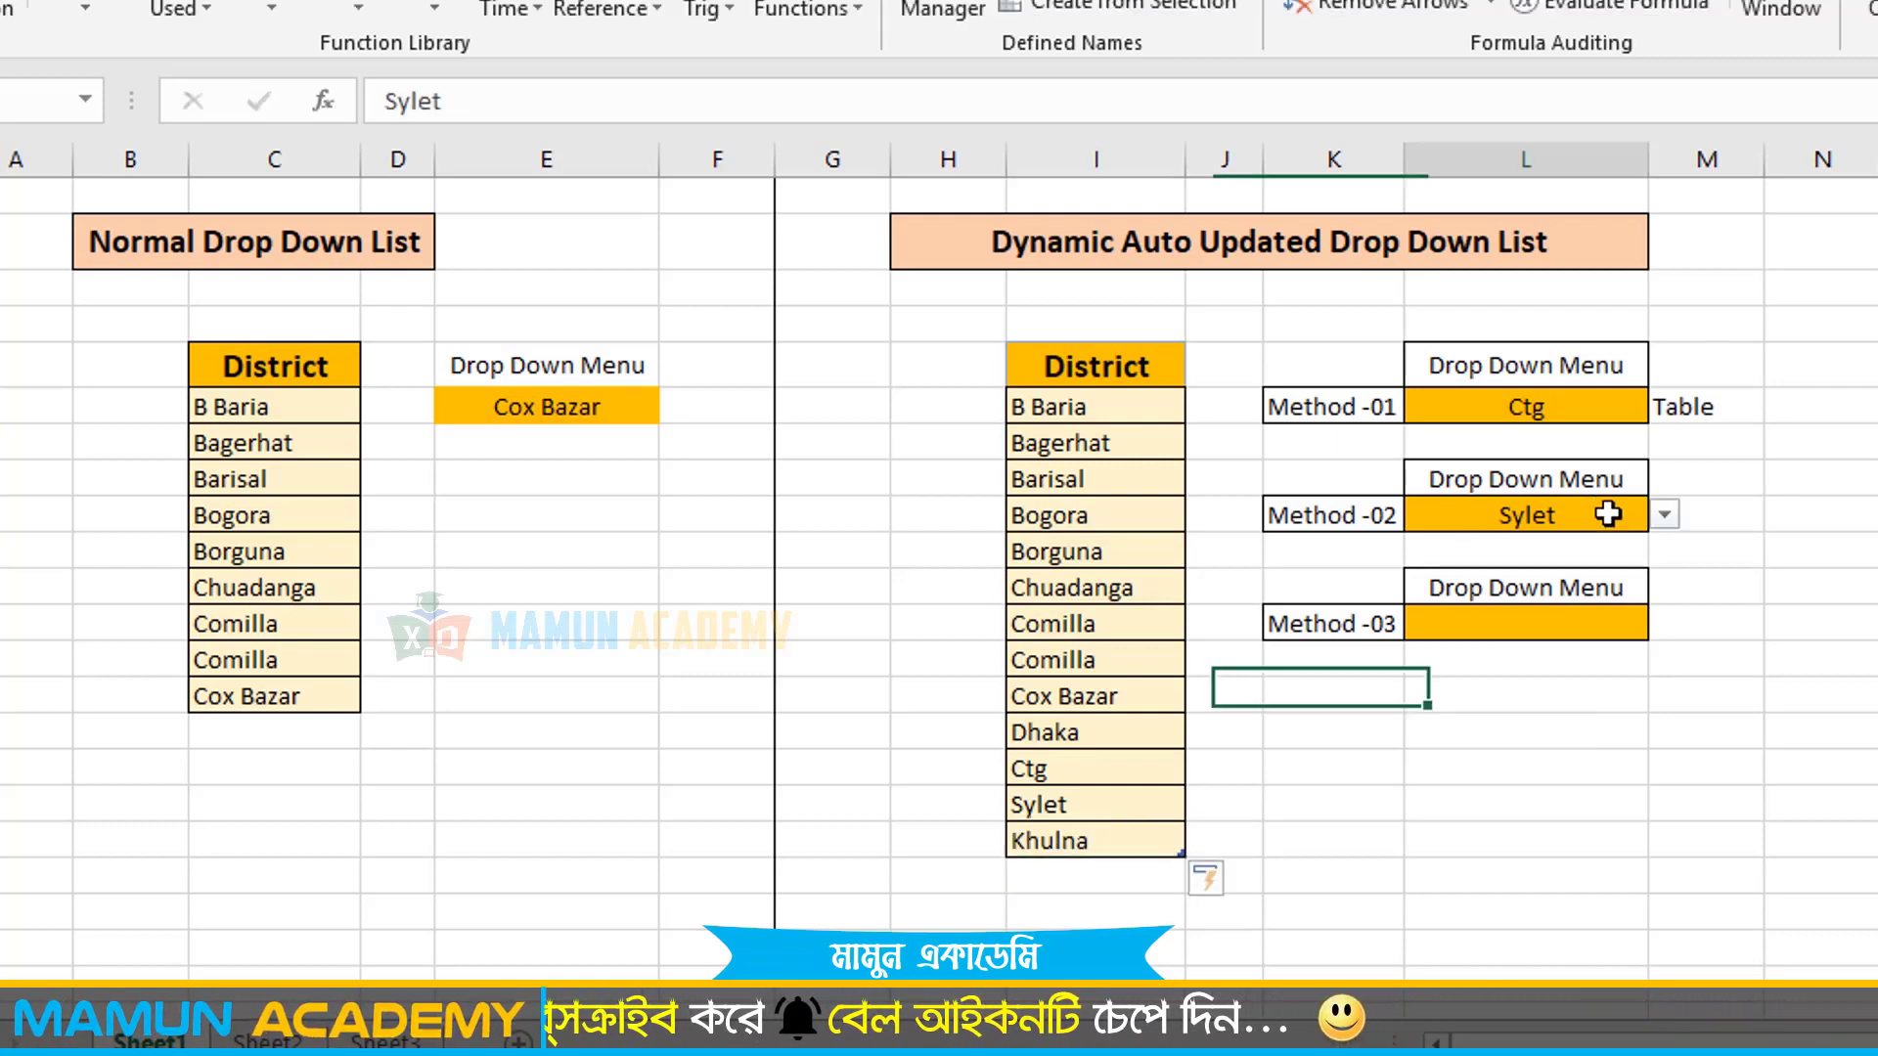
left_click(1602, 510)
left_click(1664, 515)
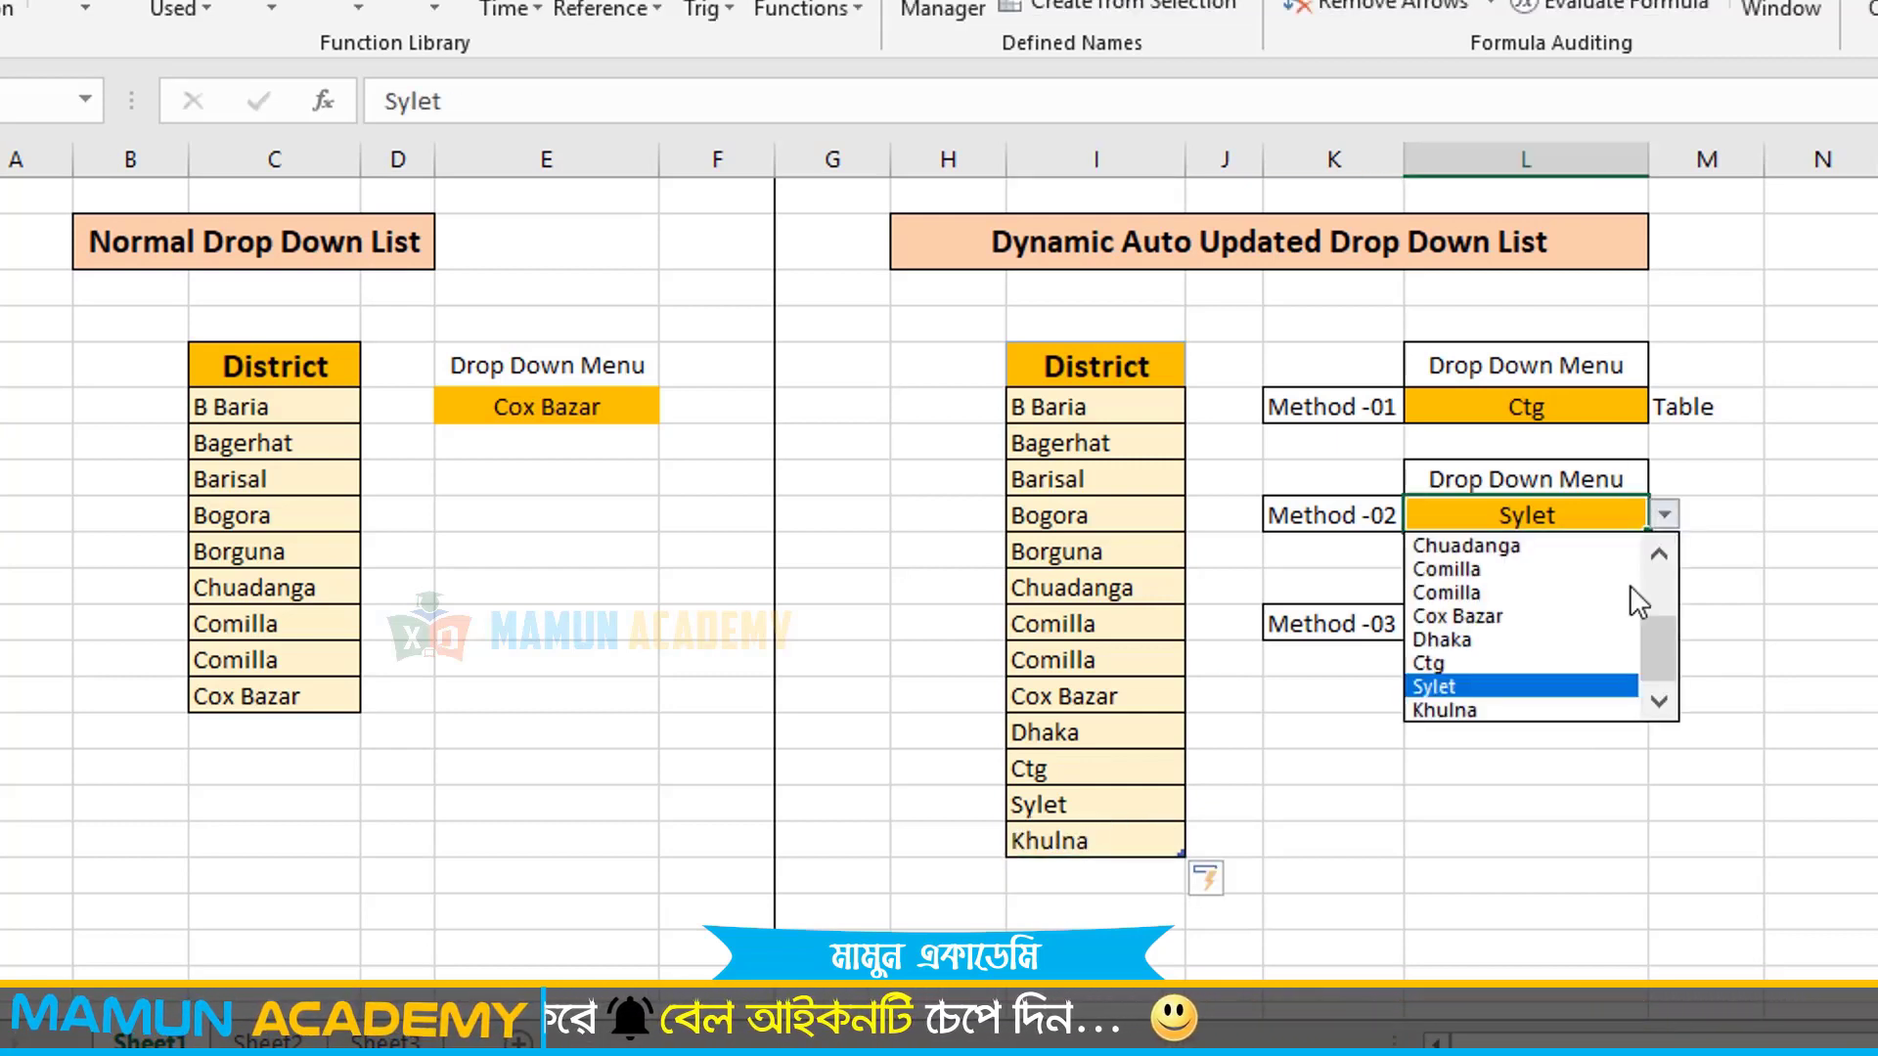
left_click(1546, 699)
left_click(1141, 874)
left_click_drag(1333, 510, 1487, 487)
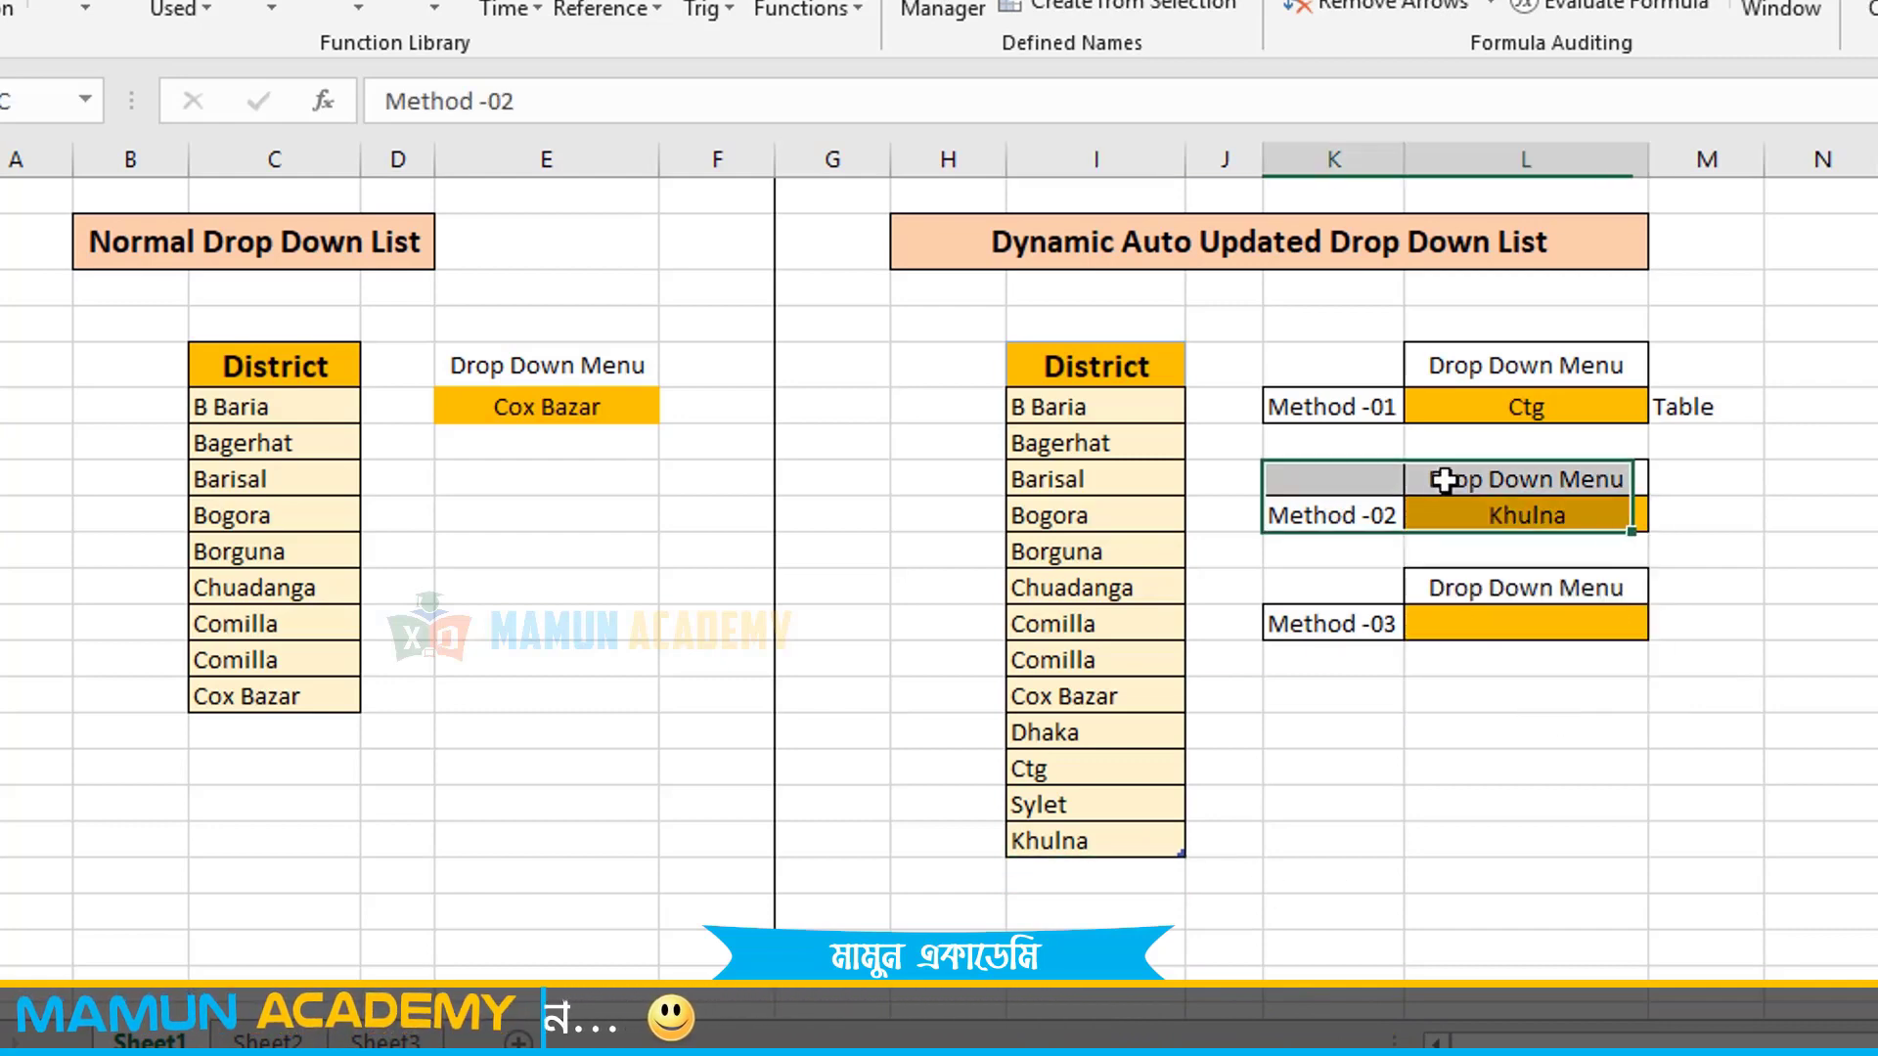
left_click(1470, 627)
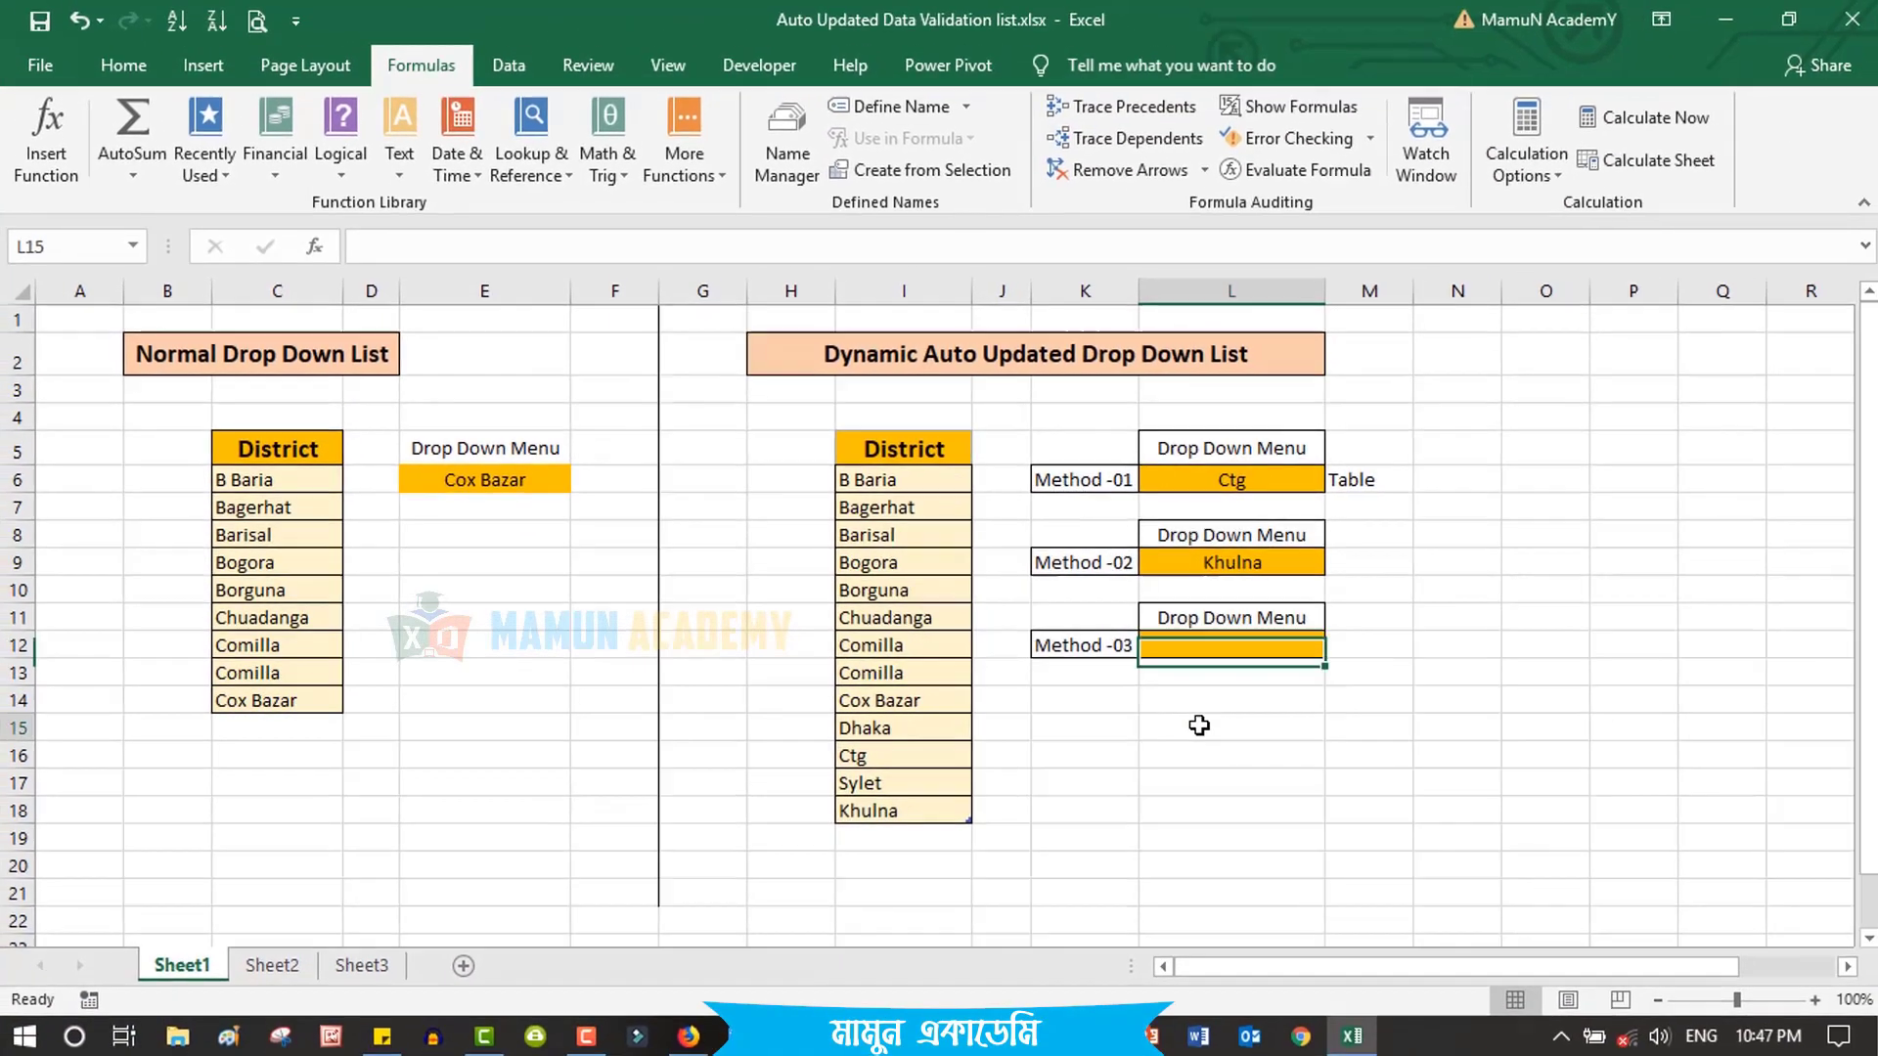
- Type 'Indirect & Table' in M9 beside Method -02 and widen column M to fit
left_click(1203, 724)
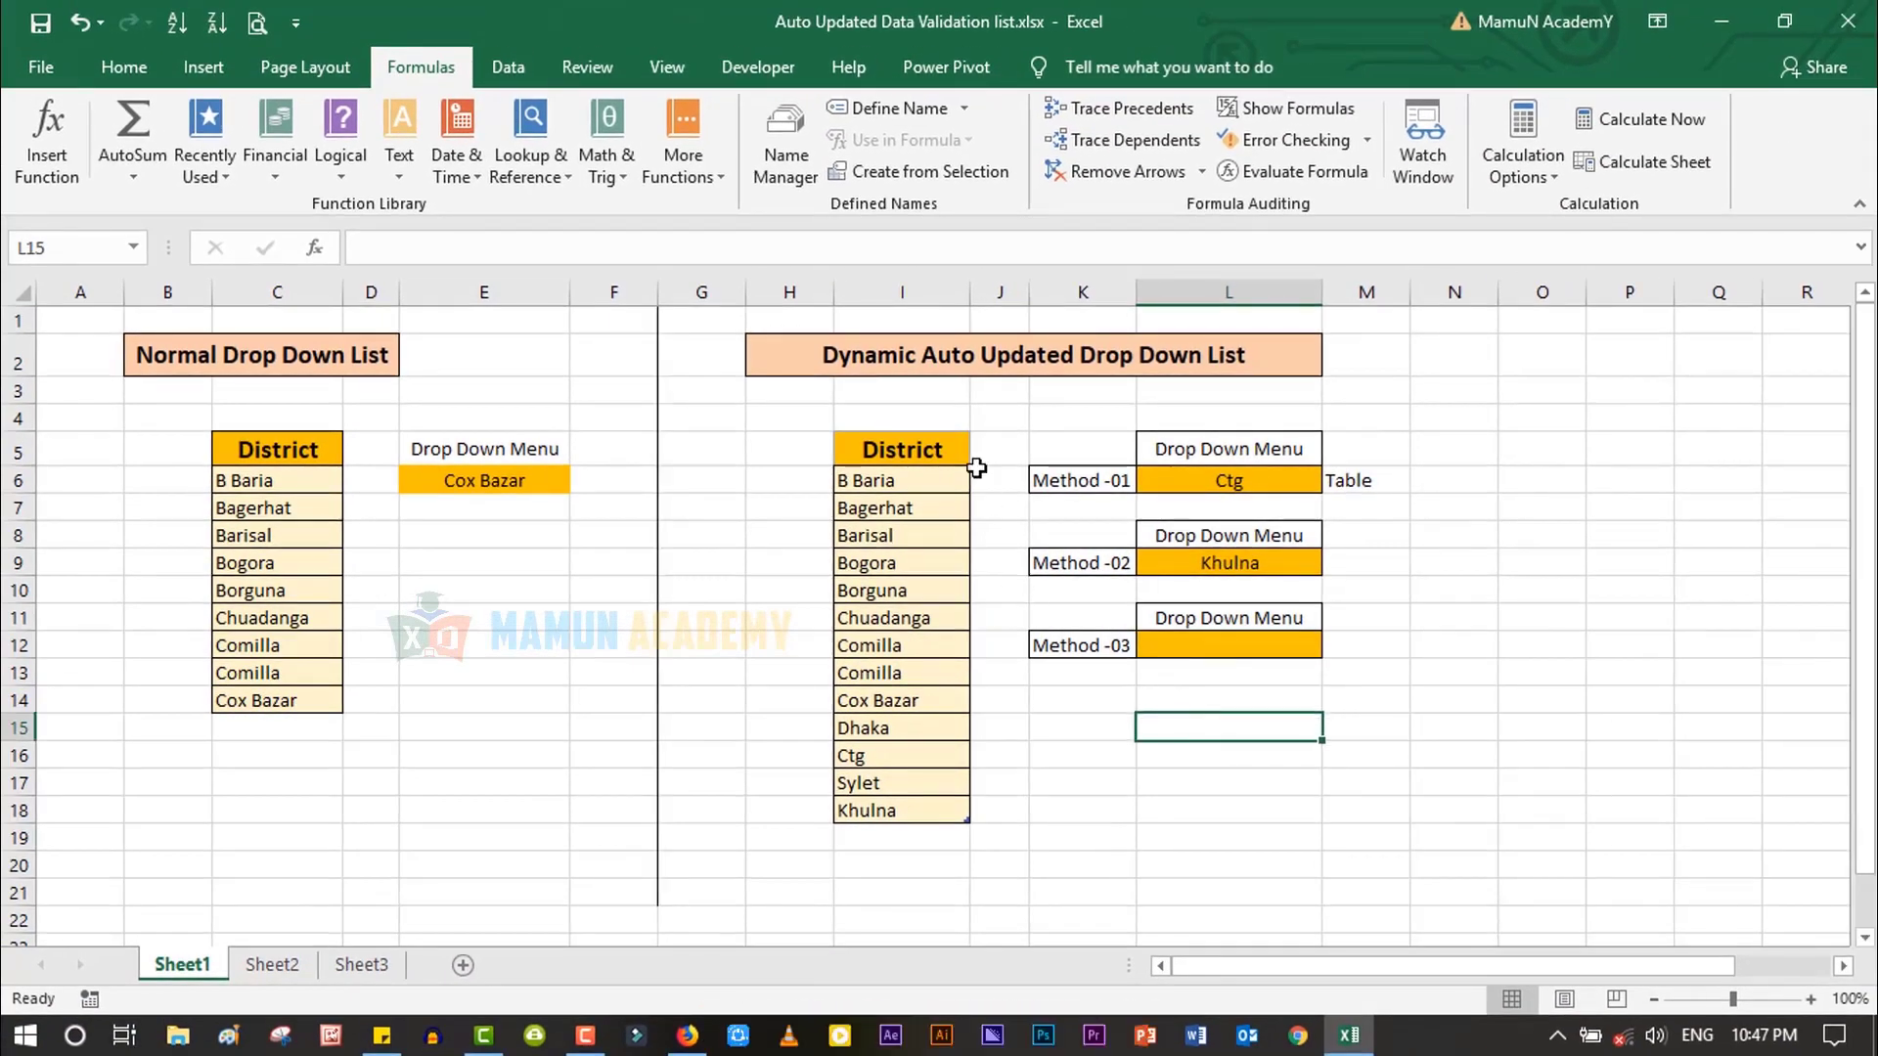
left_click_drag(935, 486, 945, 812)
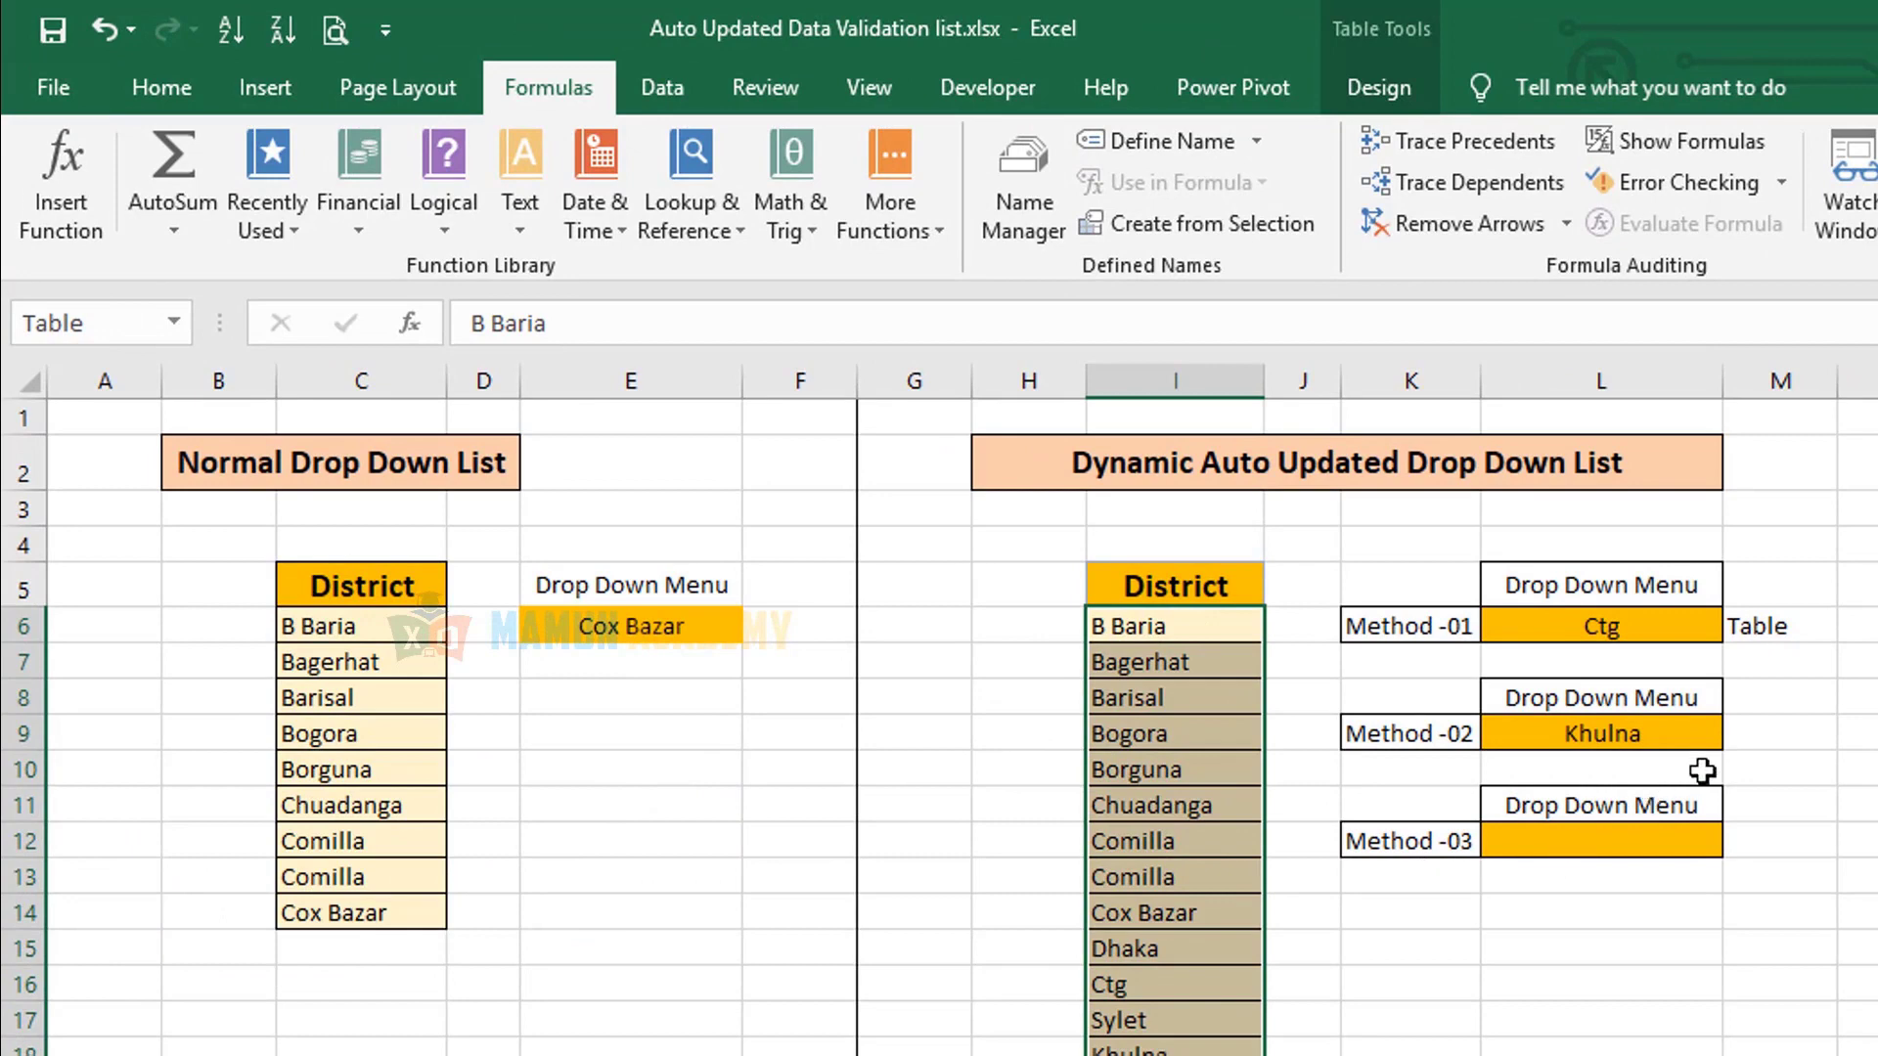
left_click(1777, 734)
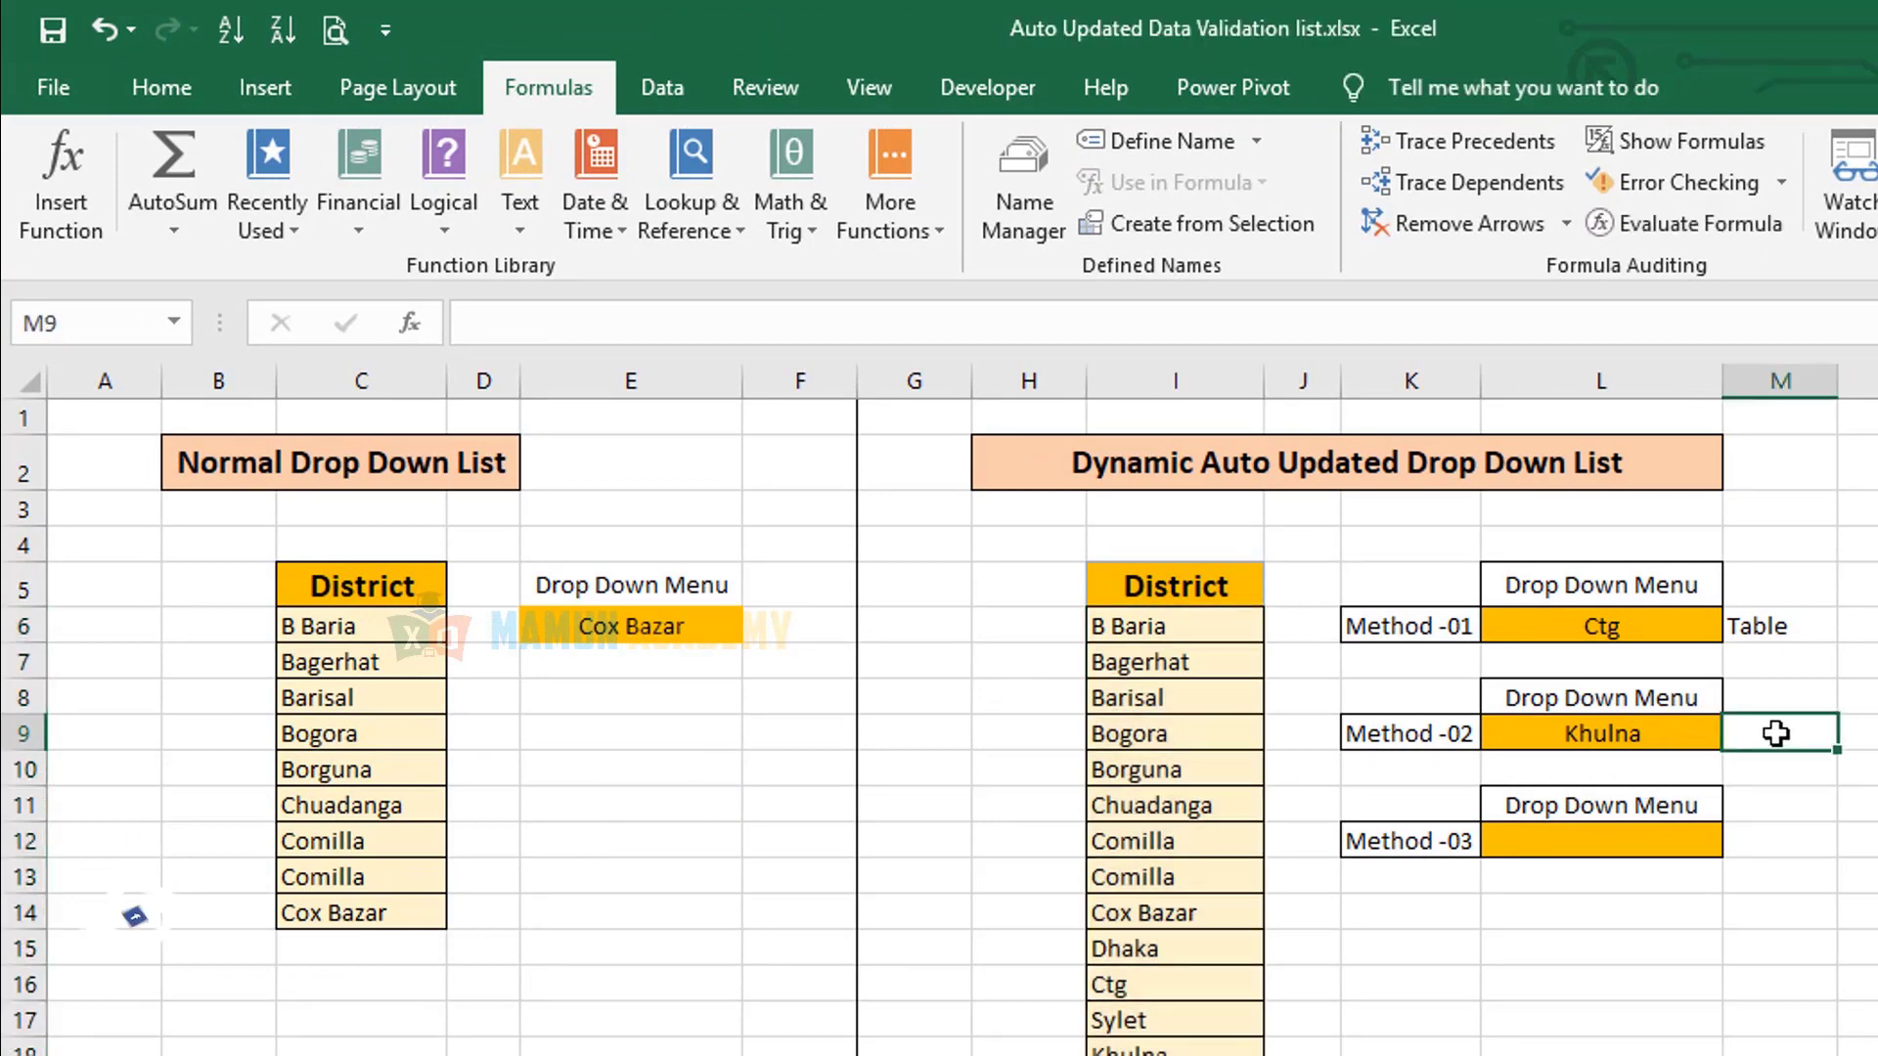
type("Indirect")
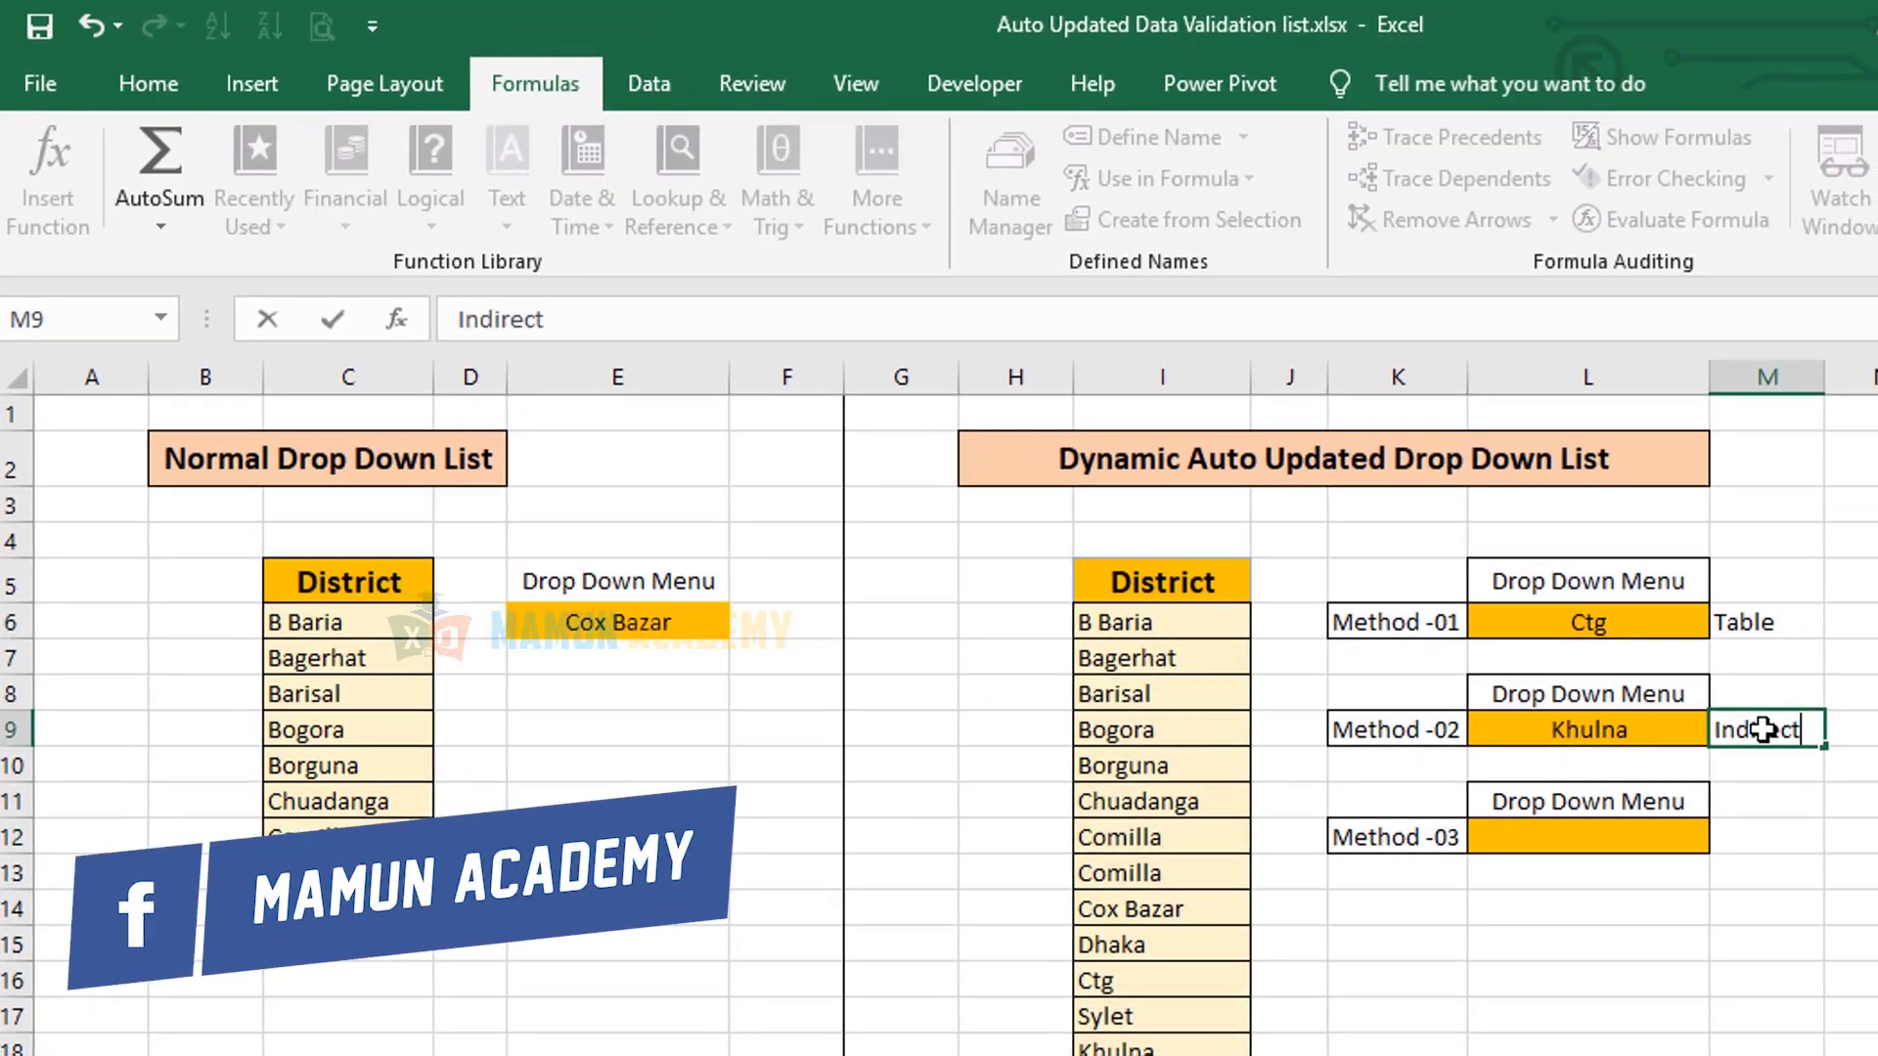
type(" &")
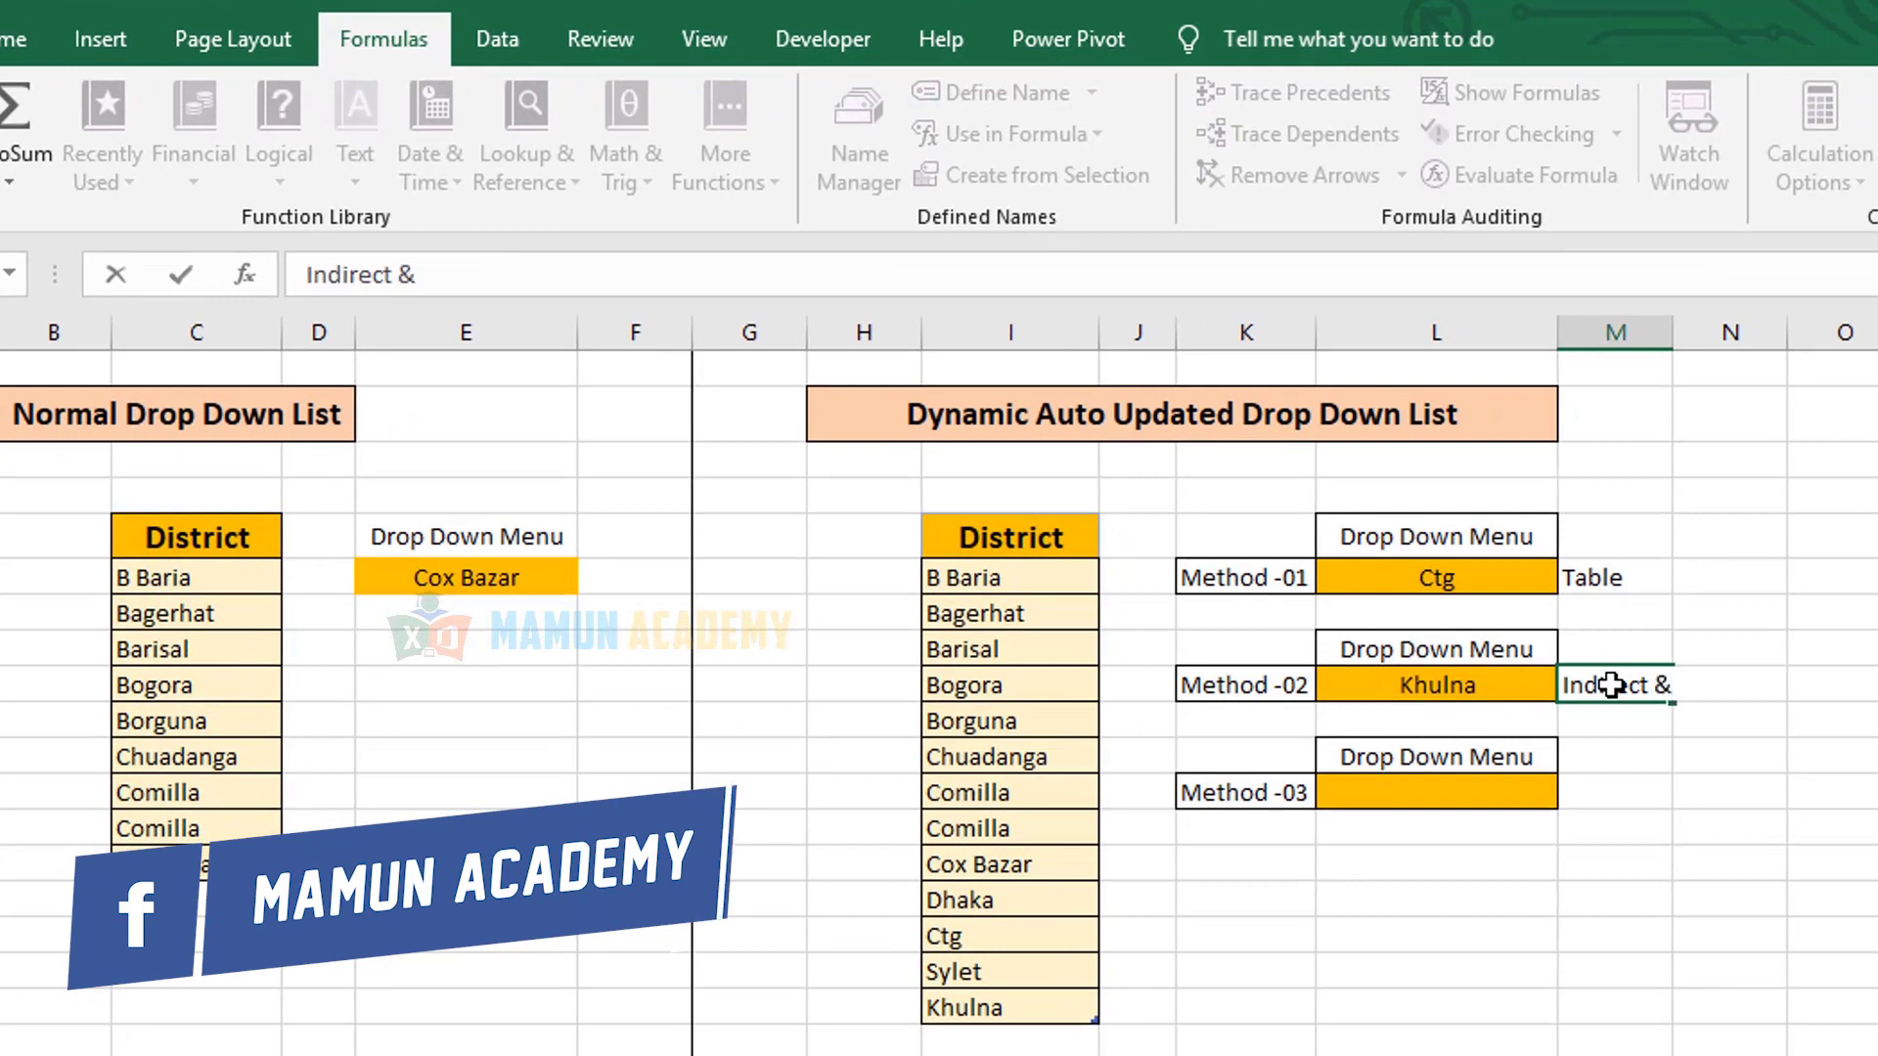
type(" Table")
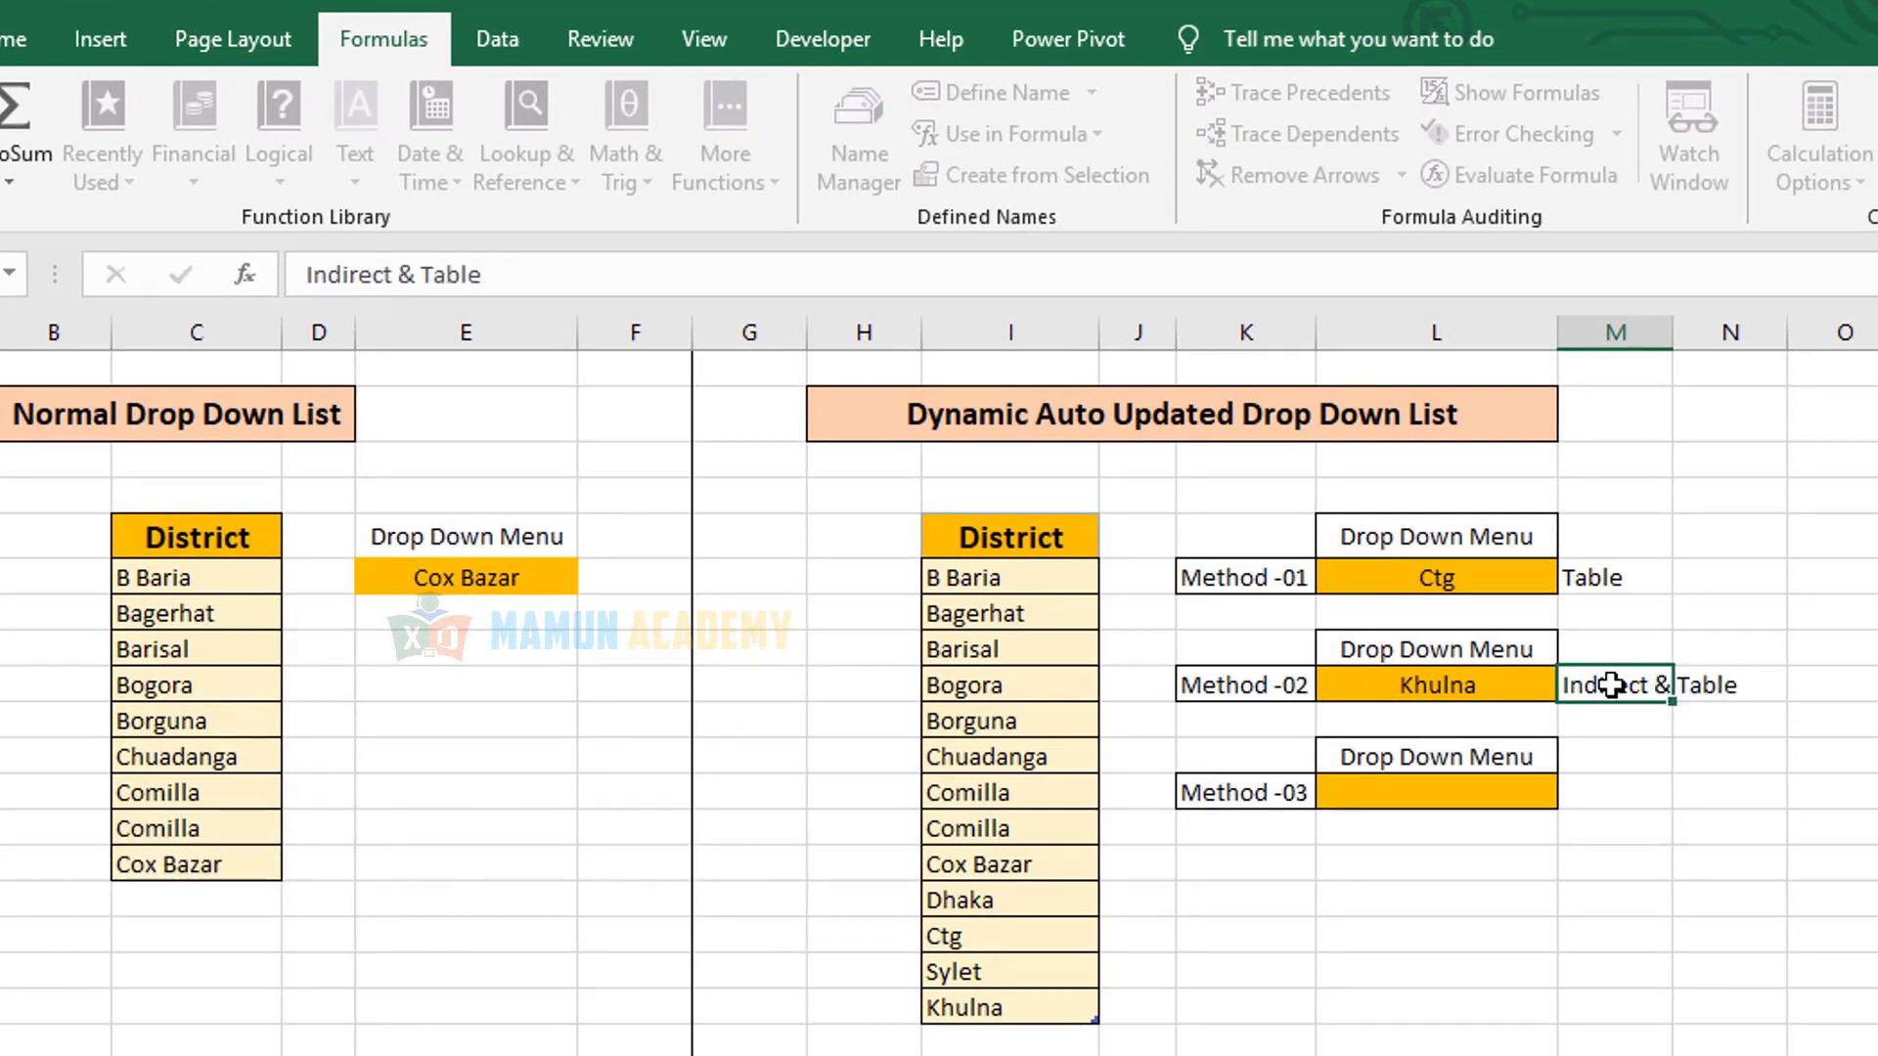
key("Return")
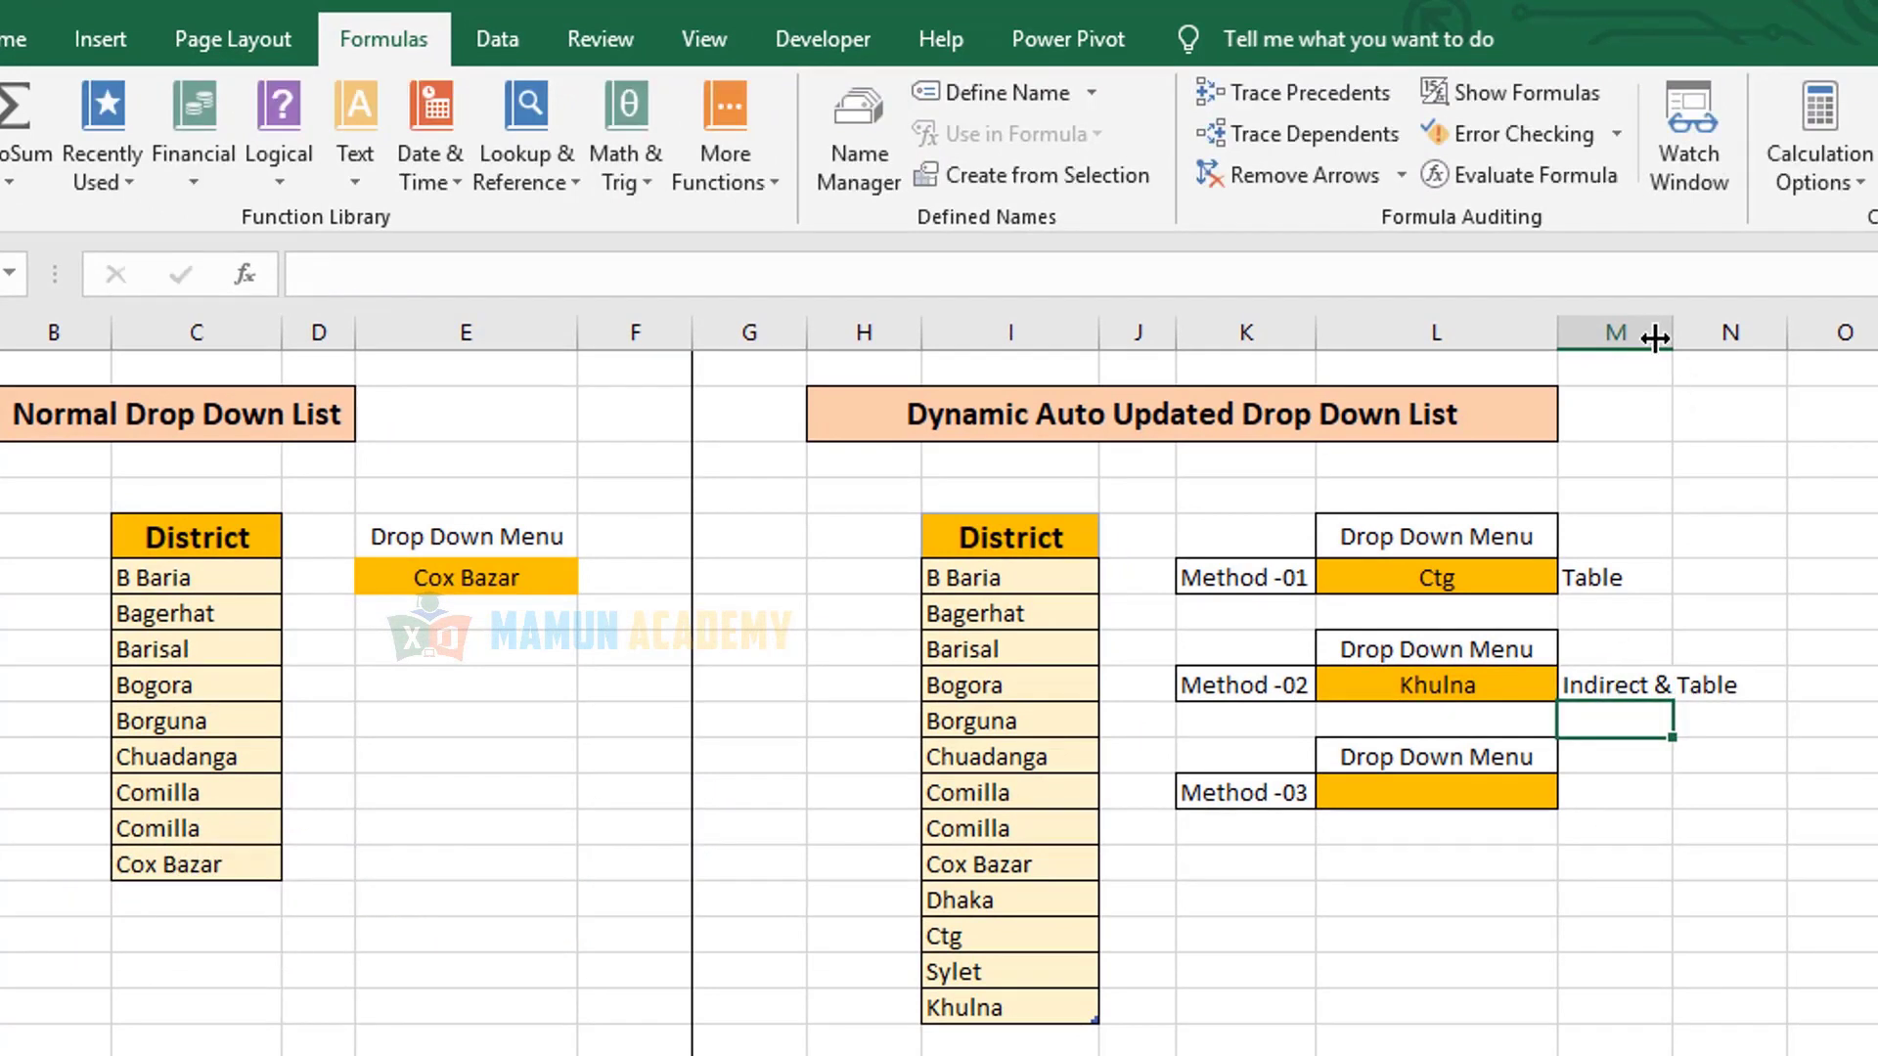
left_click_drag(1673, 333, 1729, 333)
left_click_drag(1075, 579, 1059, 1001)
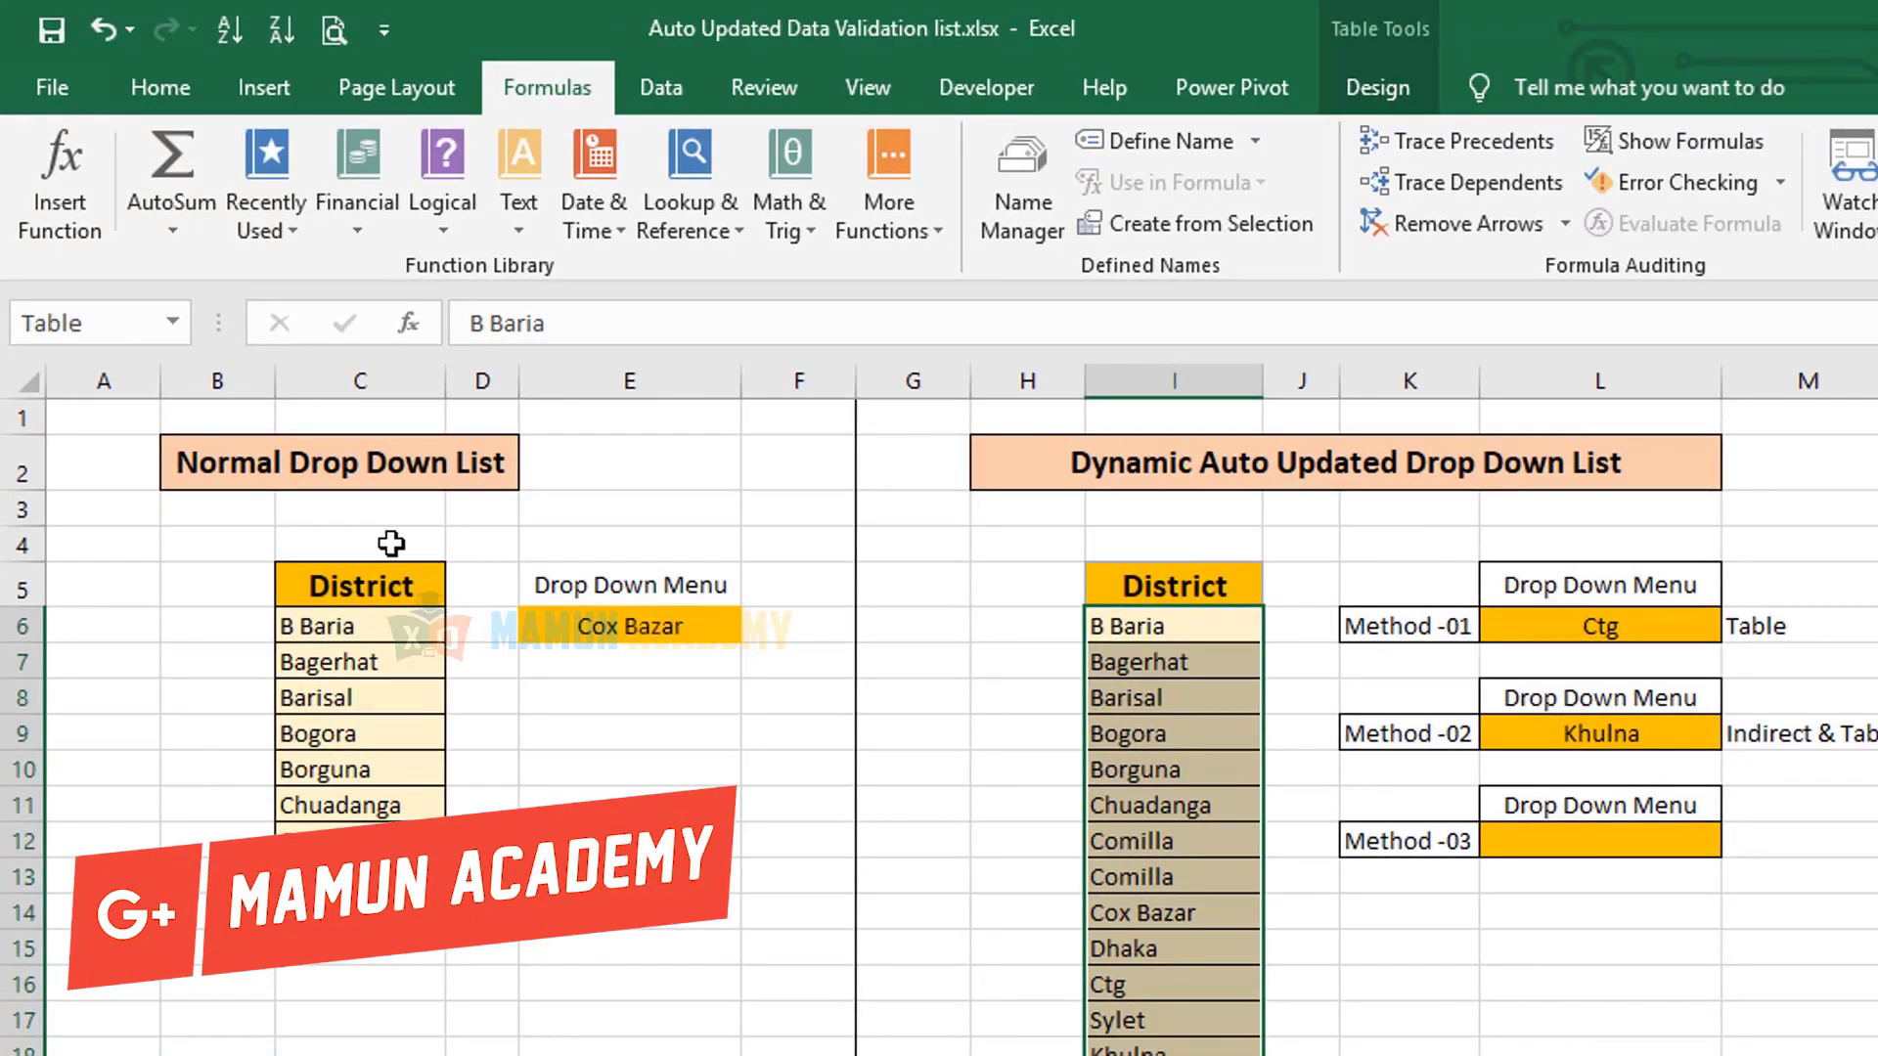
- Open Name Manager and cancel out without defining a new name
left_click(133, 330)
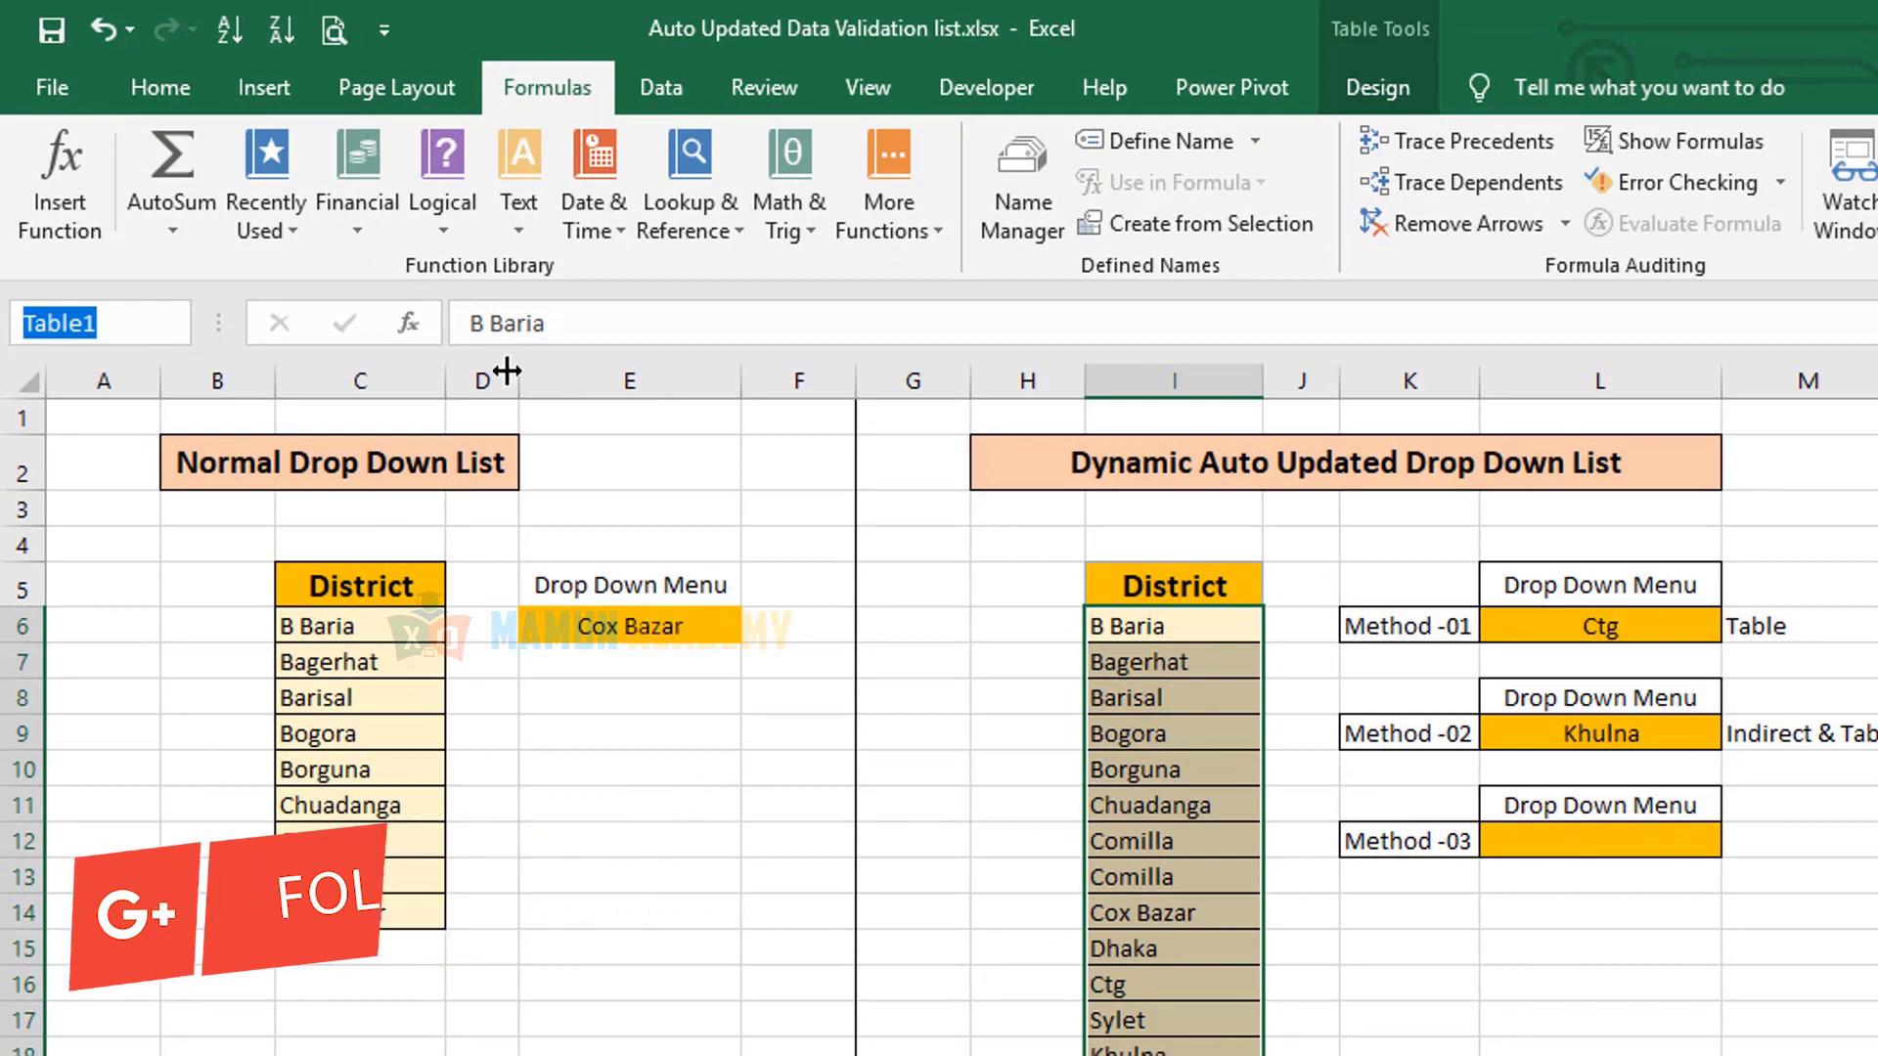
left_click(1020, 206)
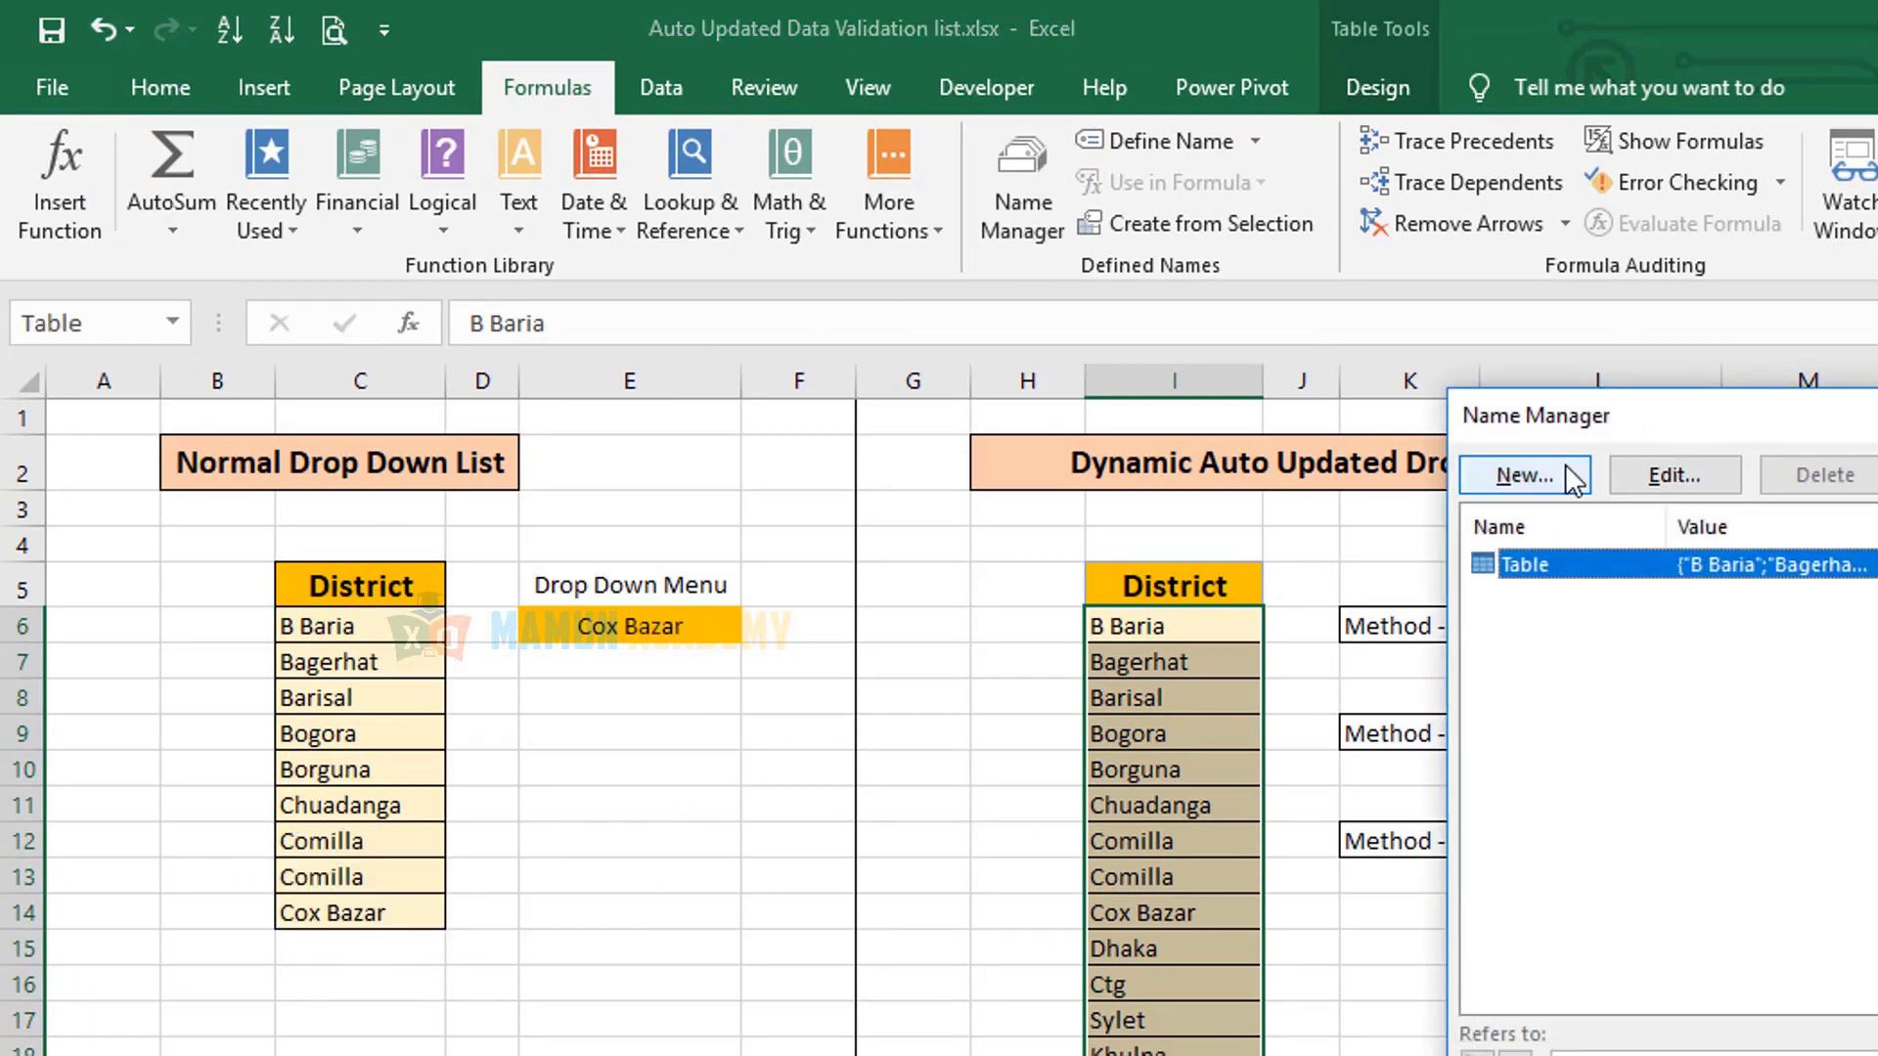
left_click(1525, 476)
key("Escape")
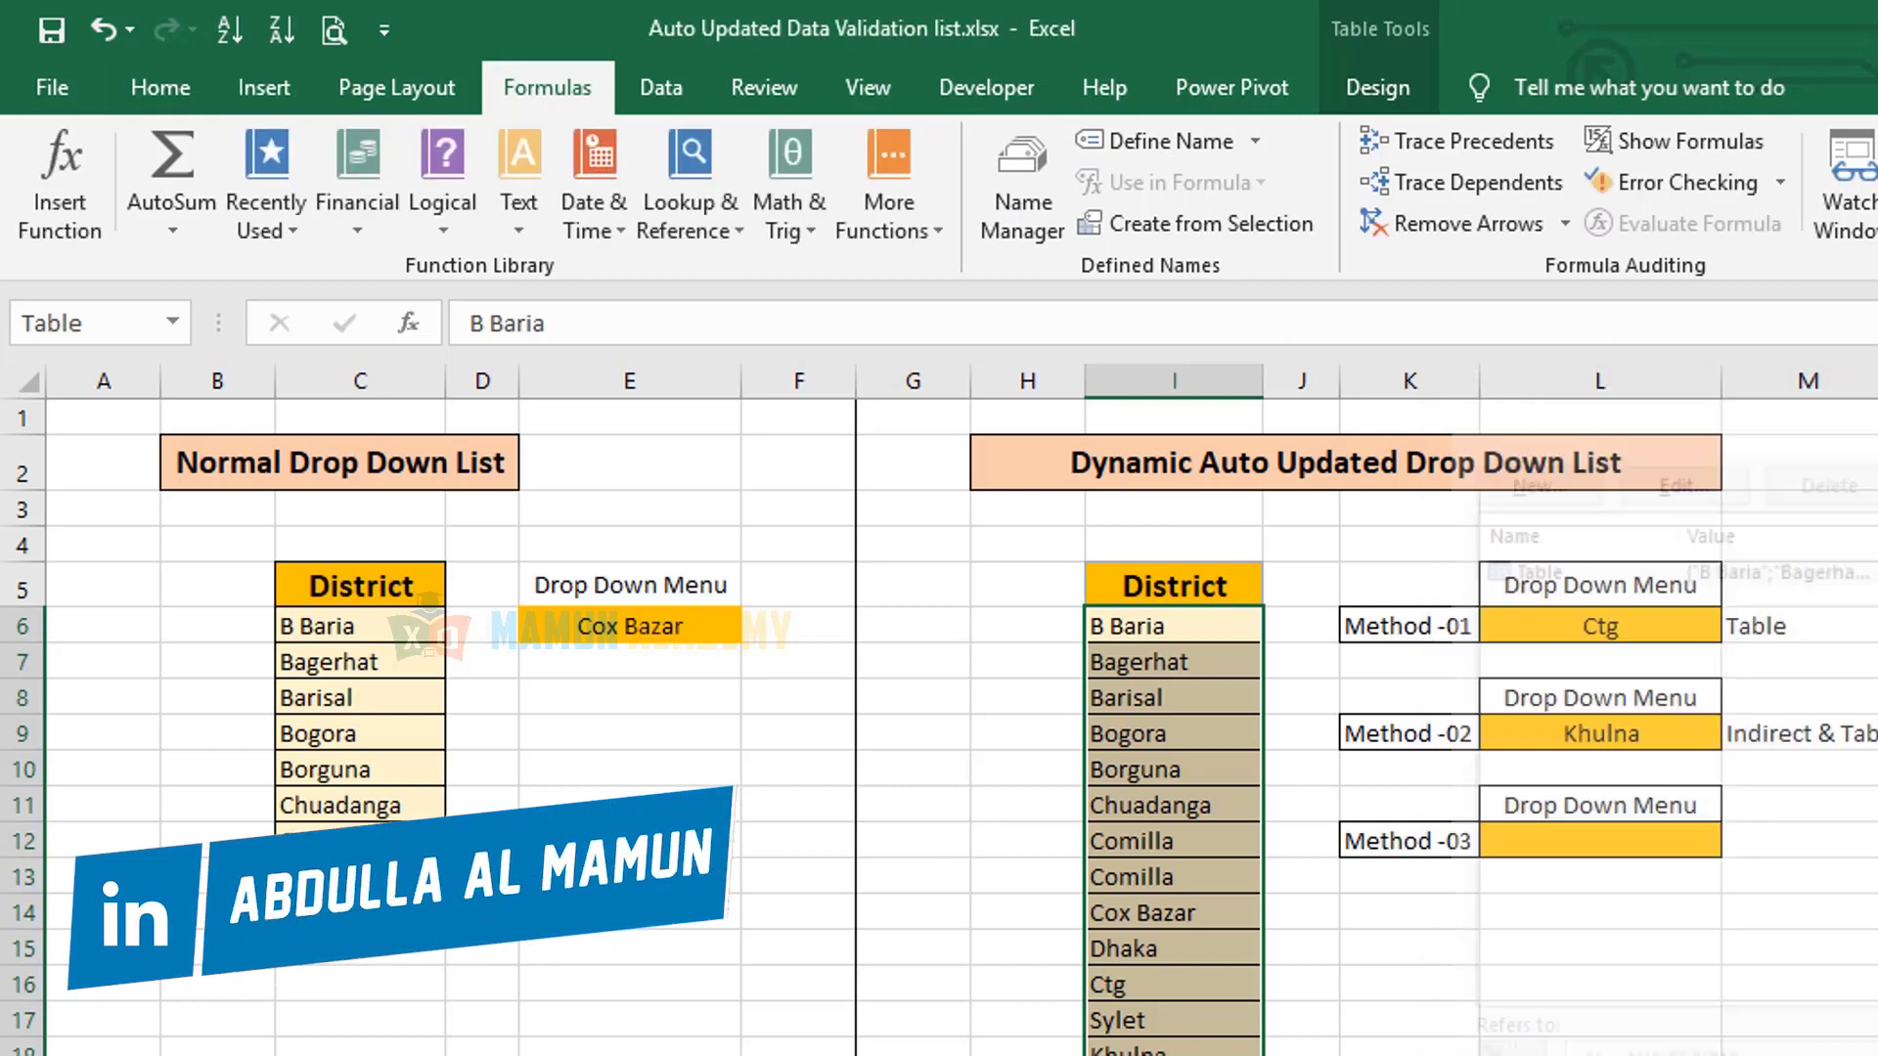
key("Escape")
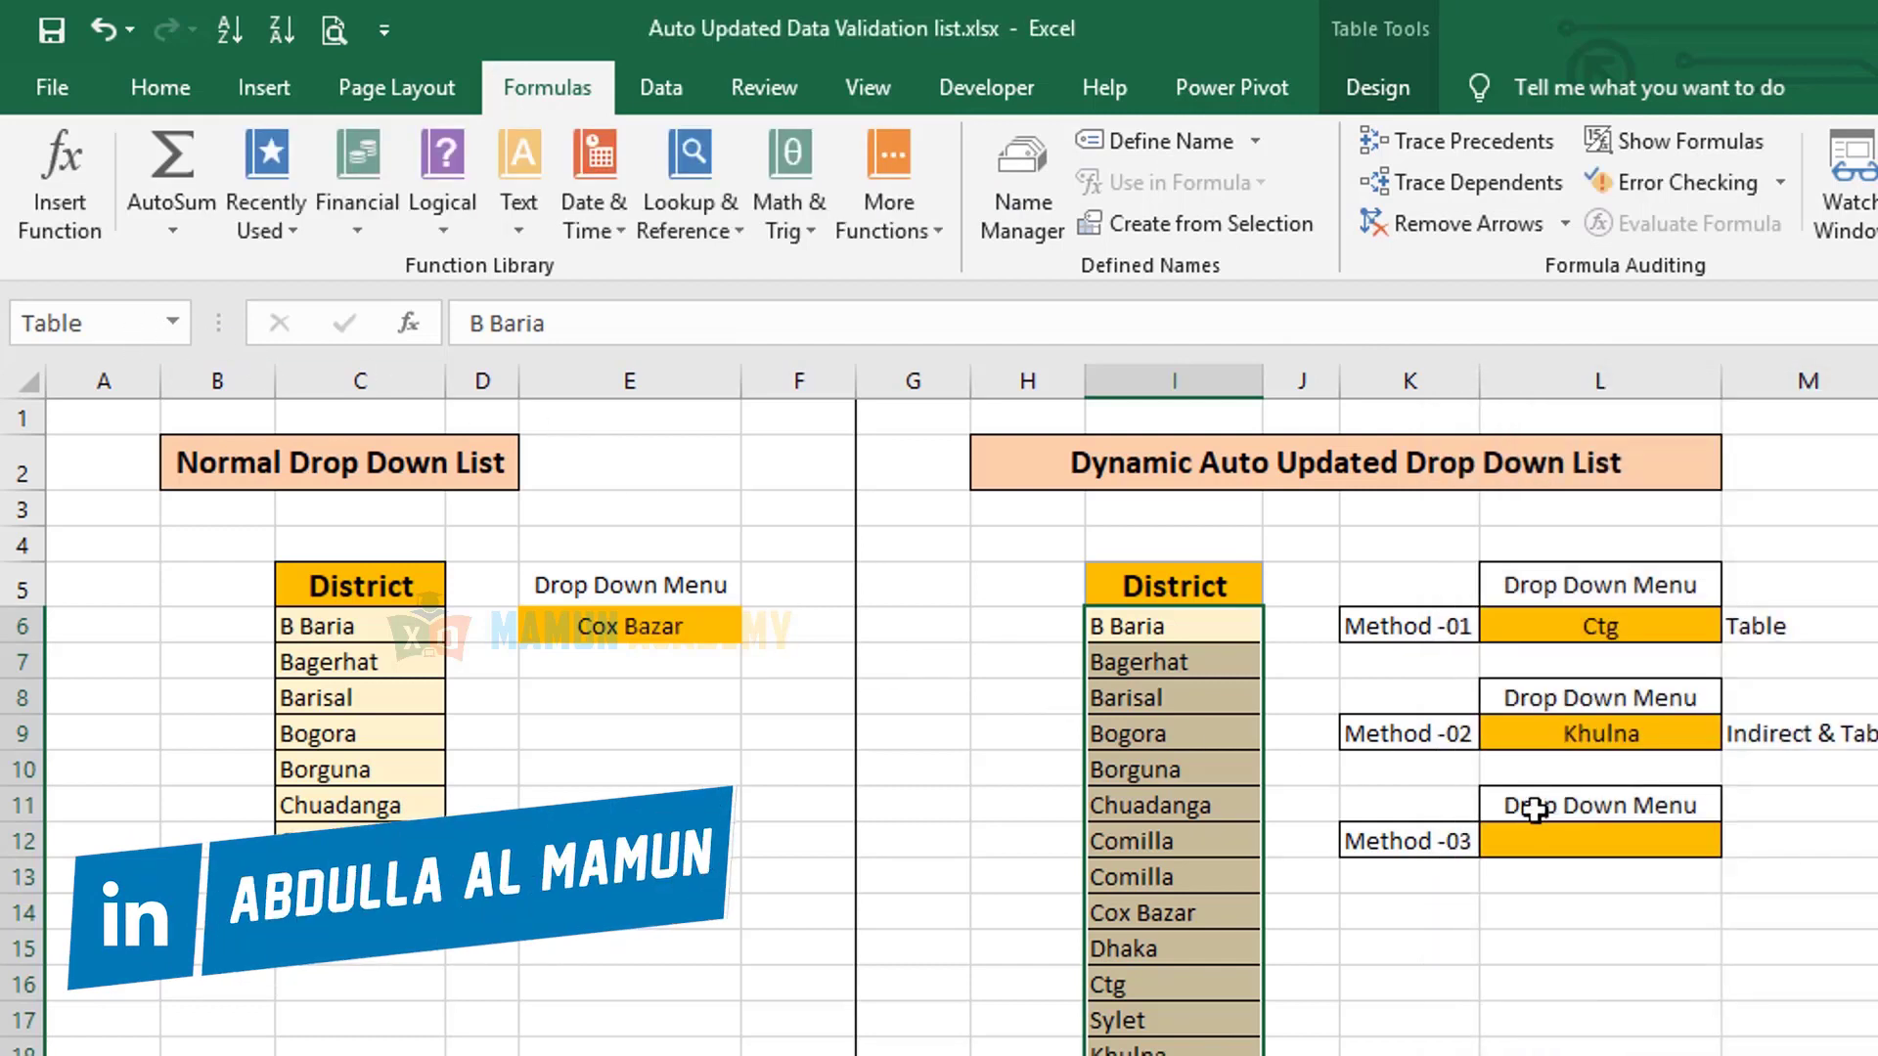
- Name the selected District column Dis through the Name Box
left_click(113, 309)
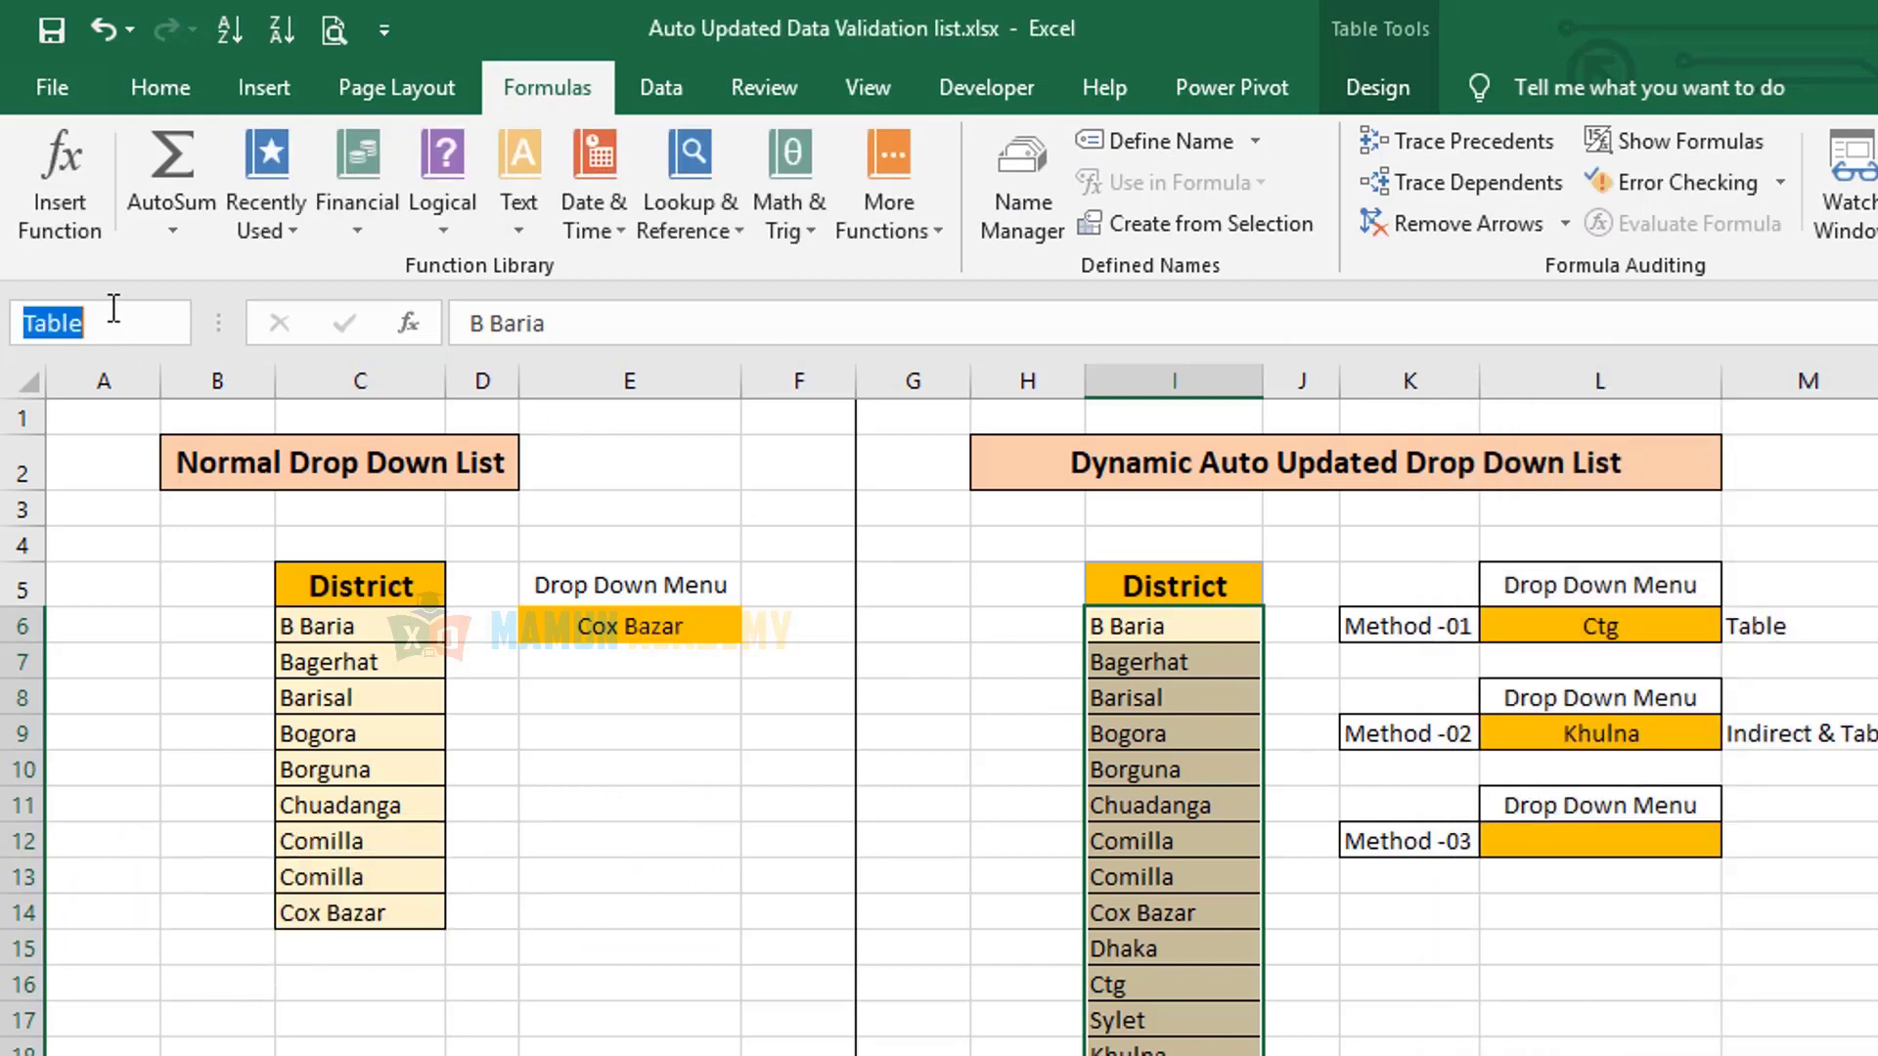
type("D")
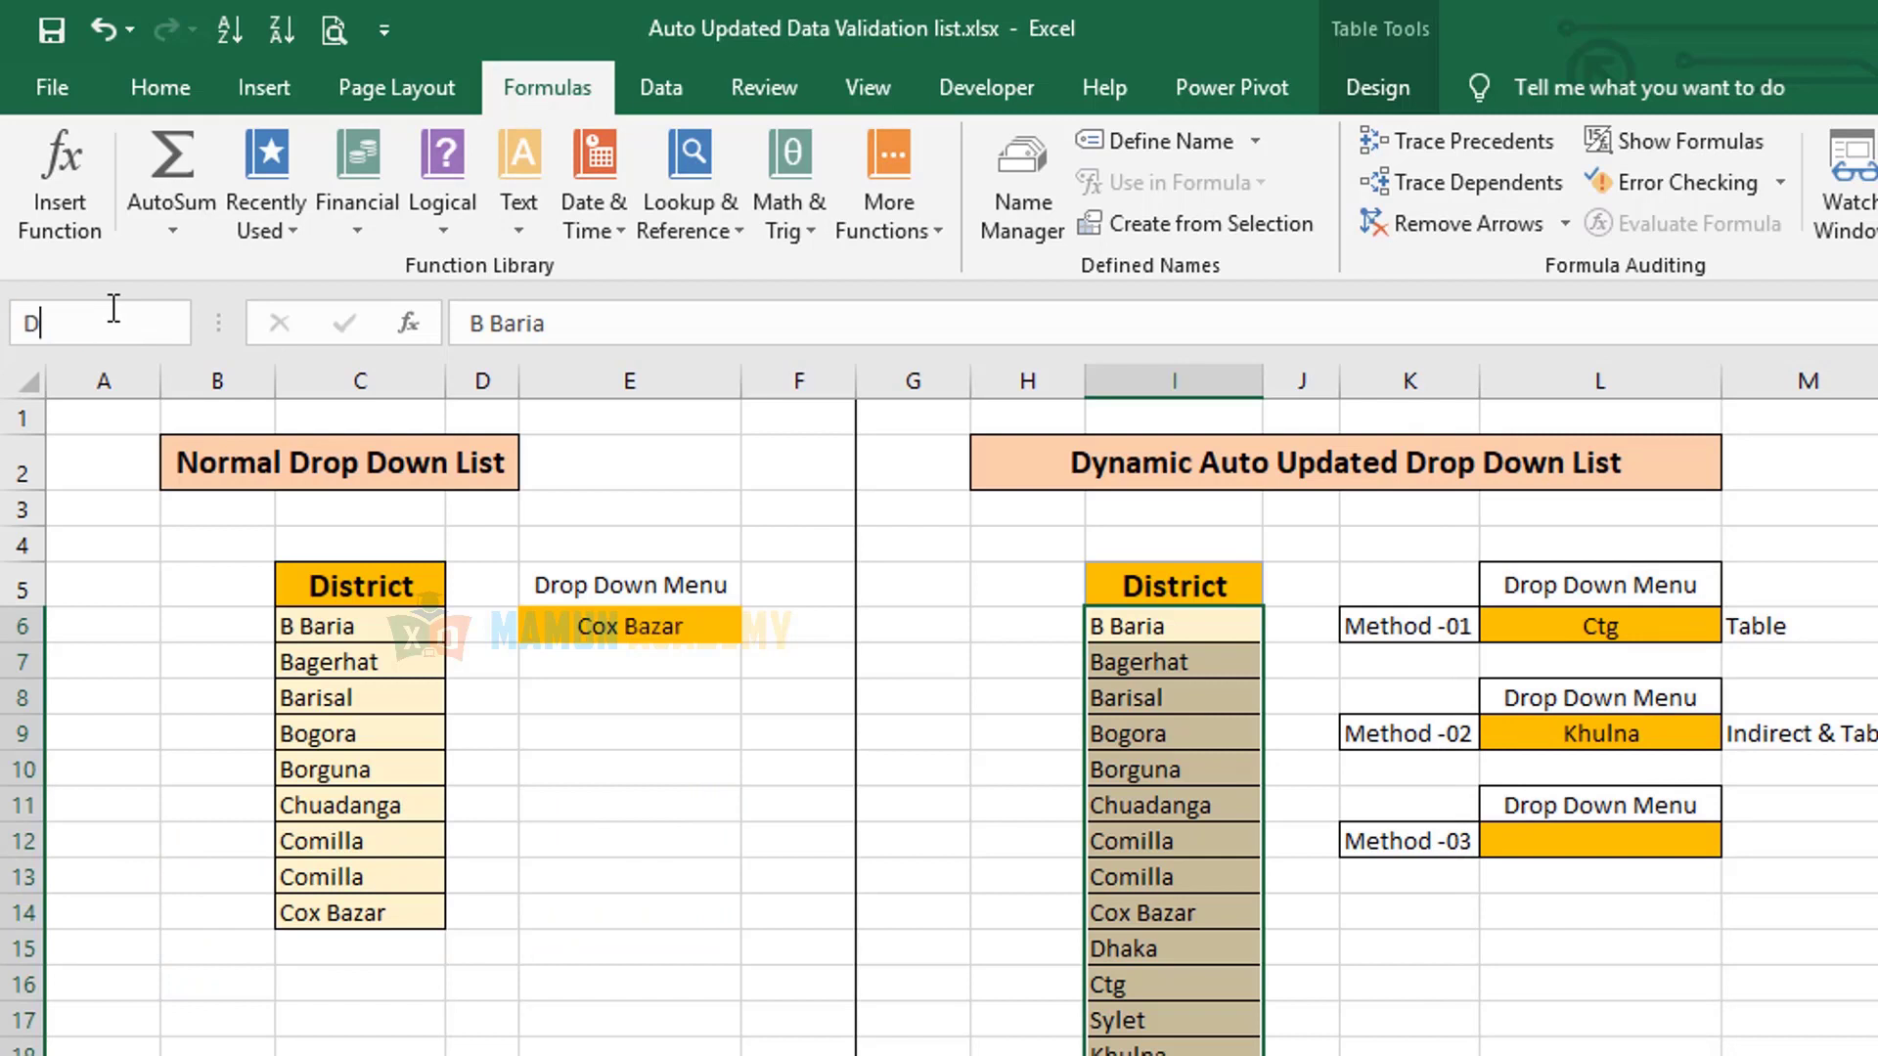
type("is")
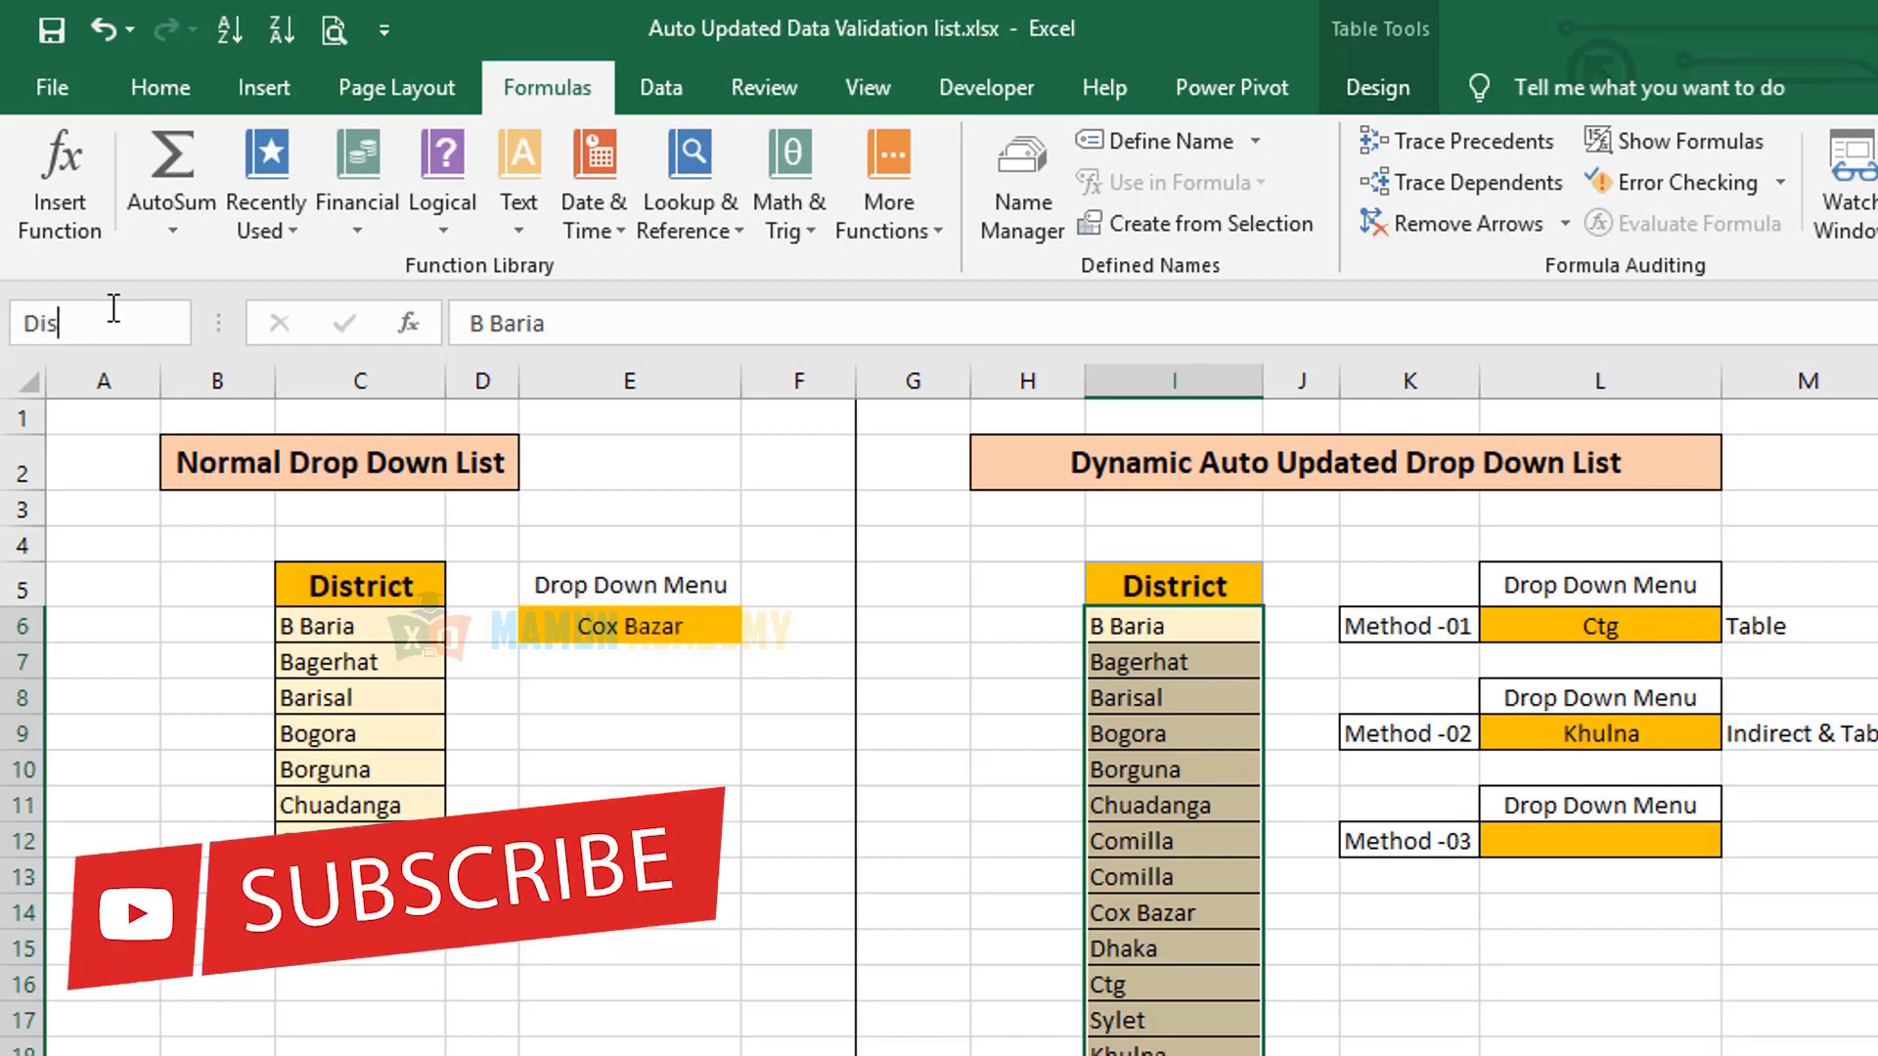
key("Escape")
left_click(780, 853)
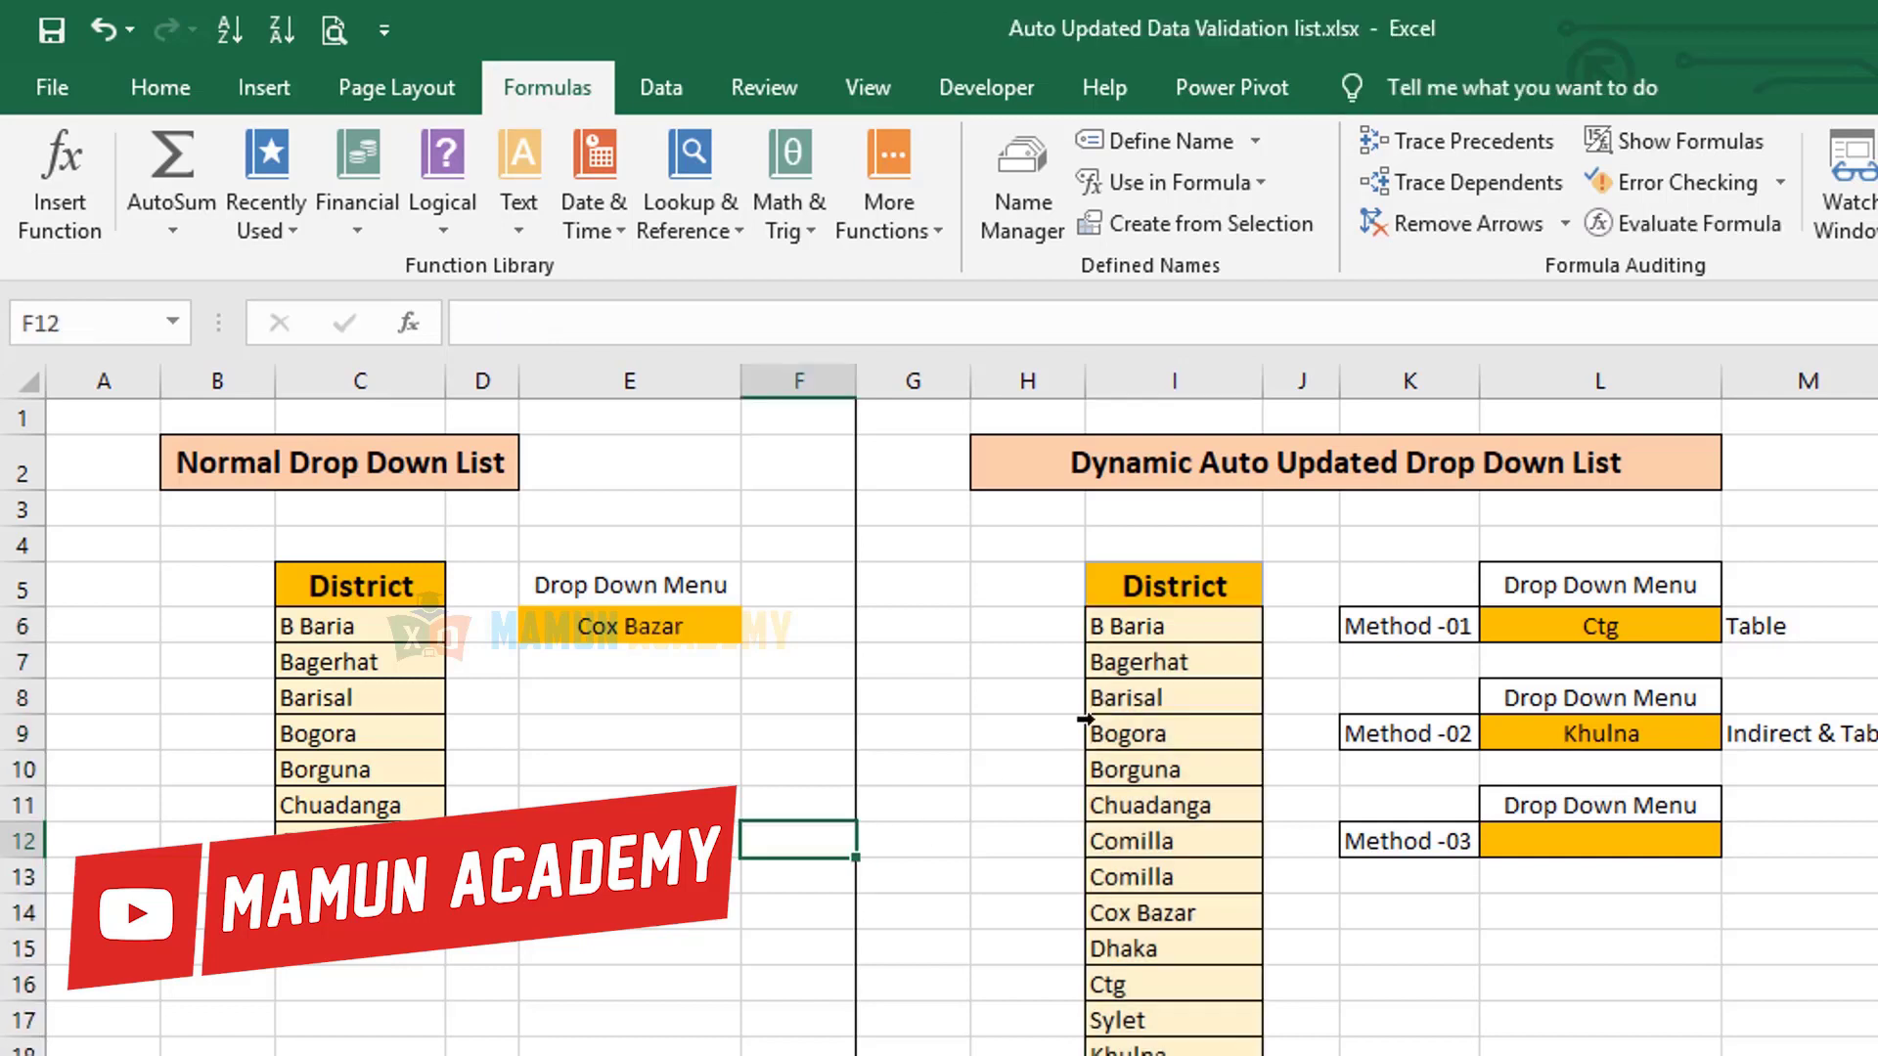
- Check the Dis and Table ranges by jumping to each from the Name Box list
left_click(1116, 697)
left_click(172, 322)
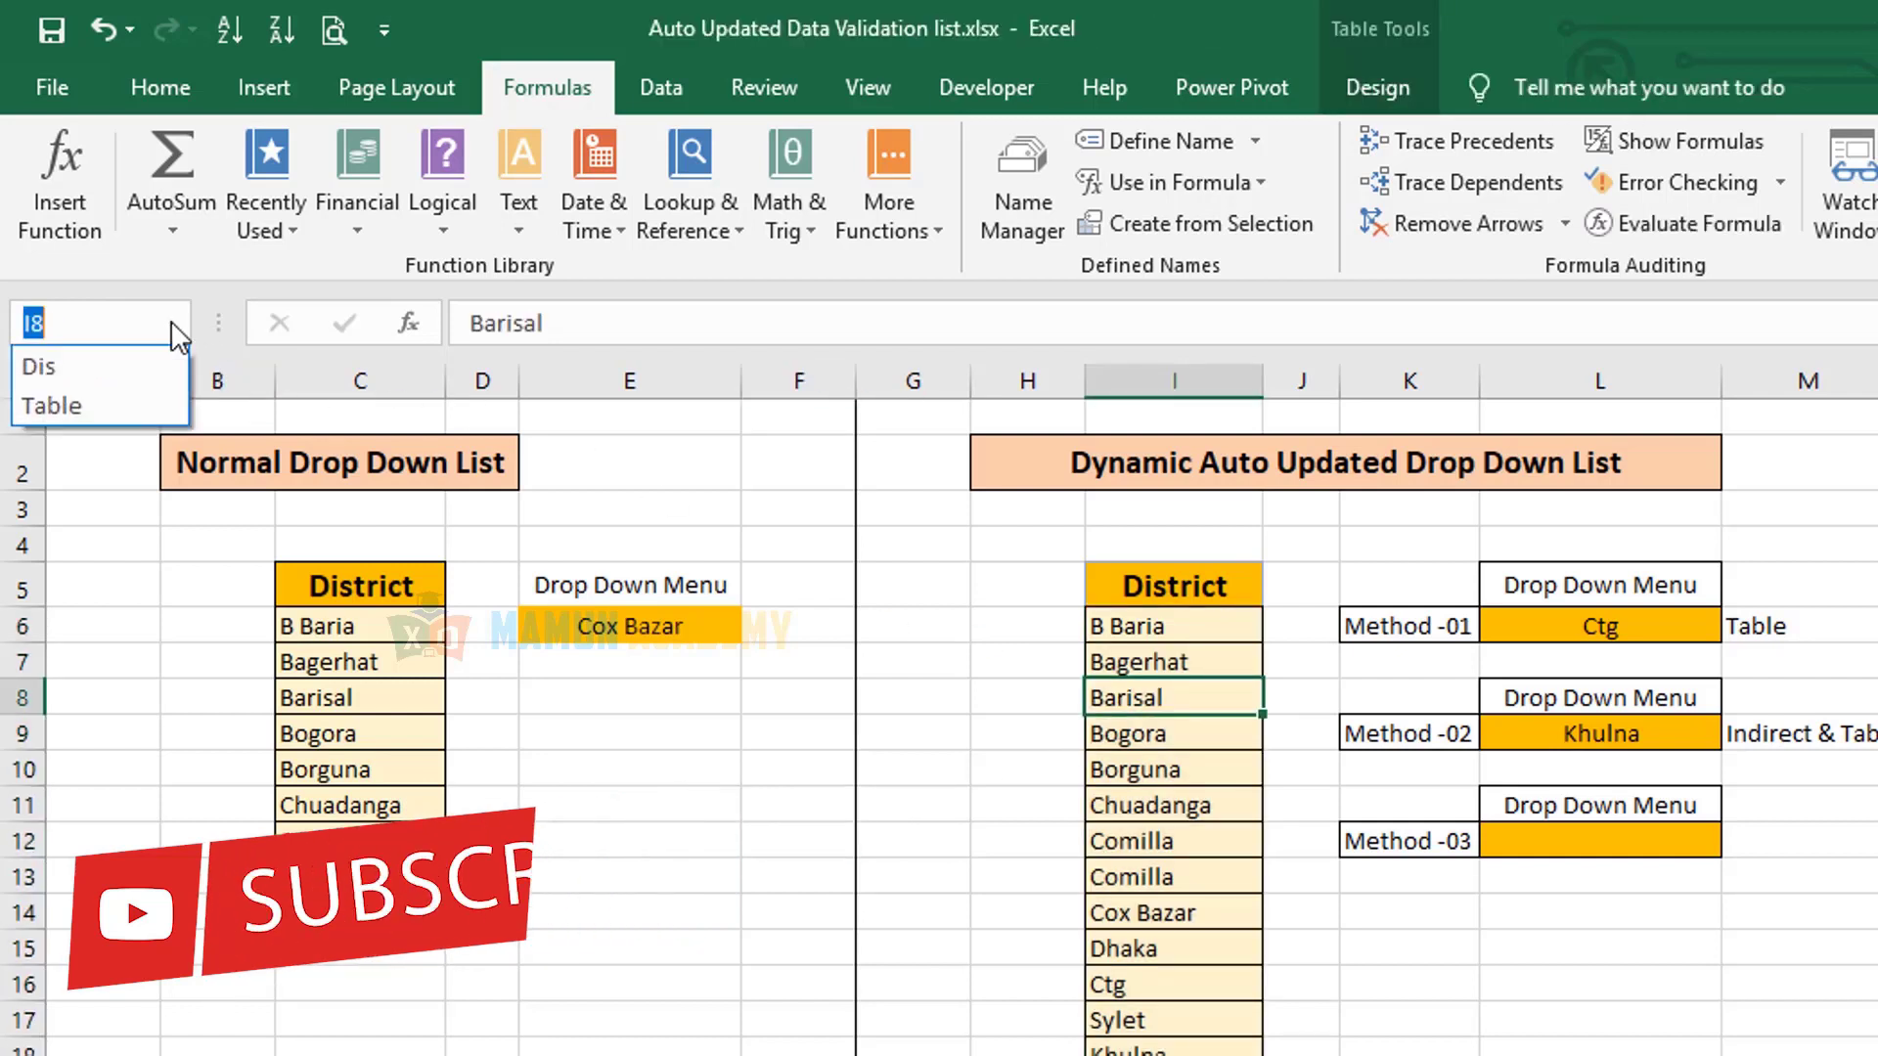
left_click(83, 370)
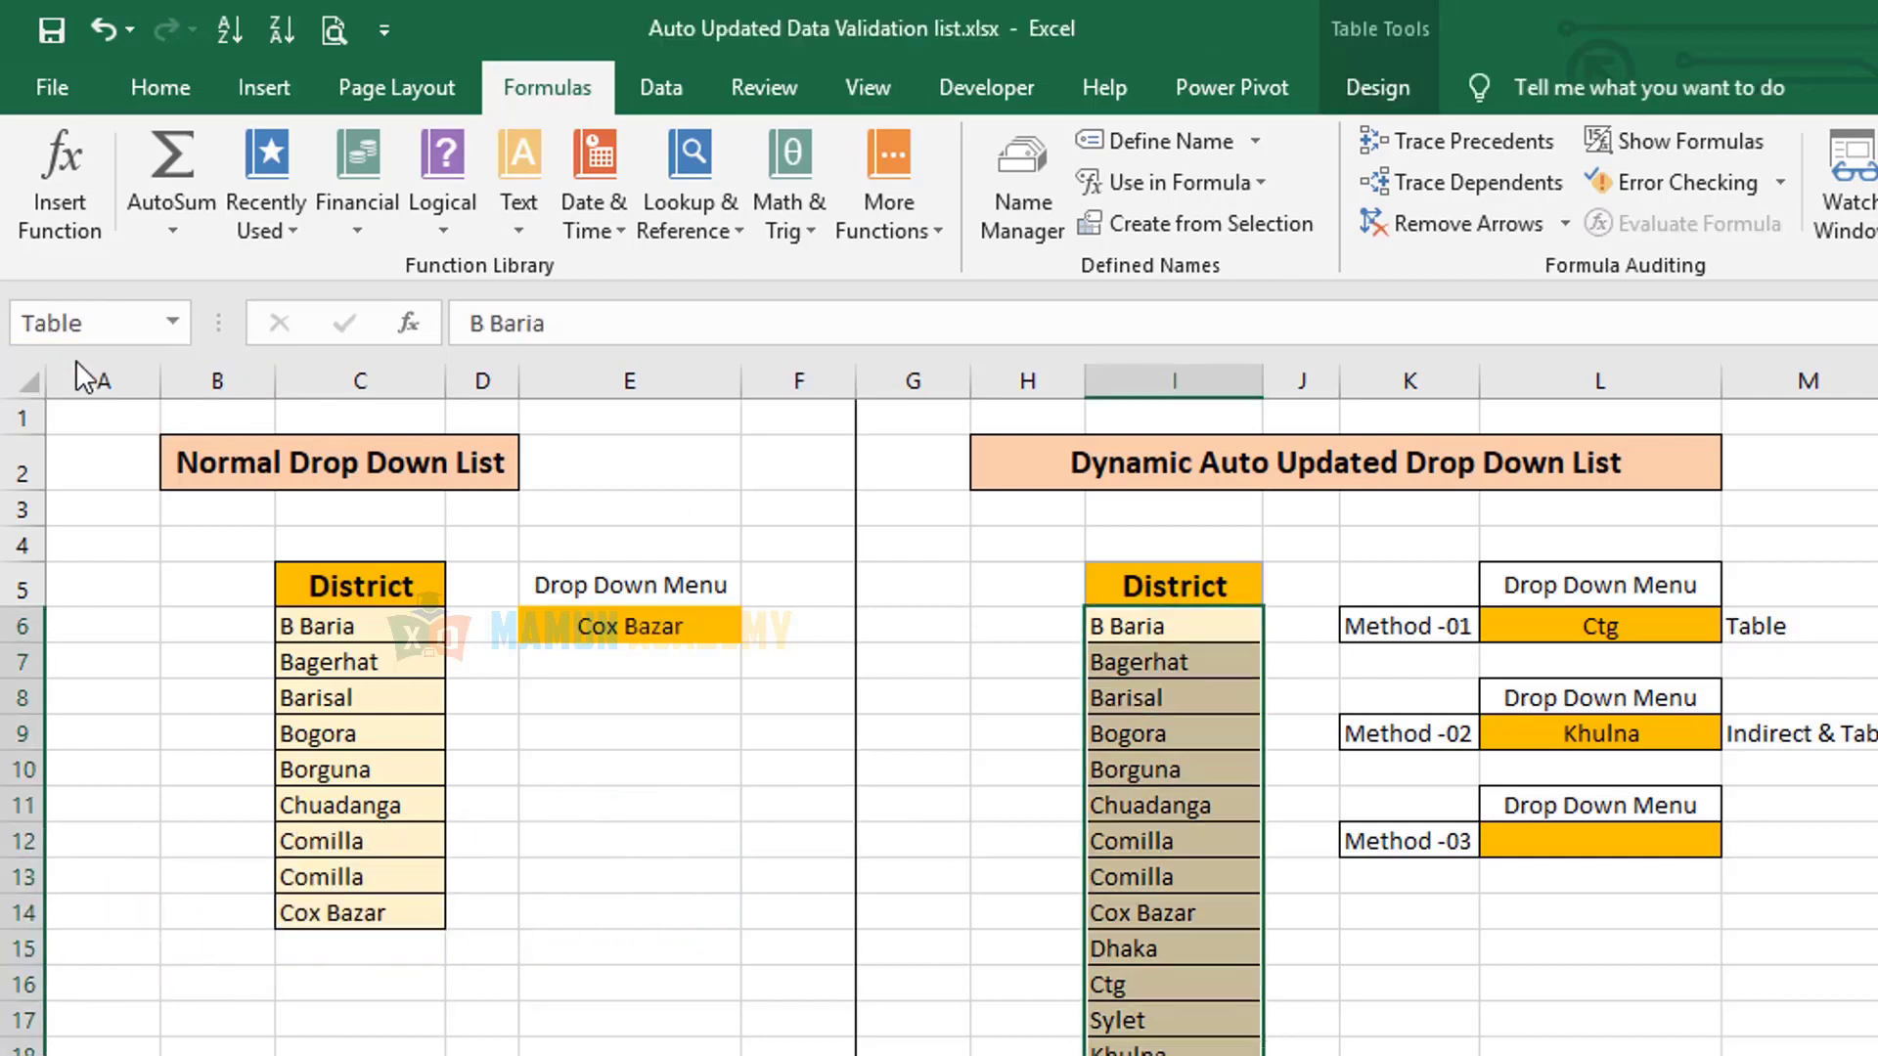
left_click(173, 322)
left_click(102, 403)
left_click_drag(1174, 626, 1174, 1048)
left_click(178, 323)
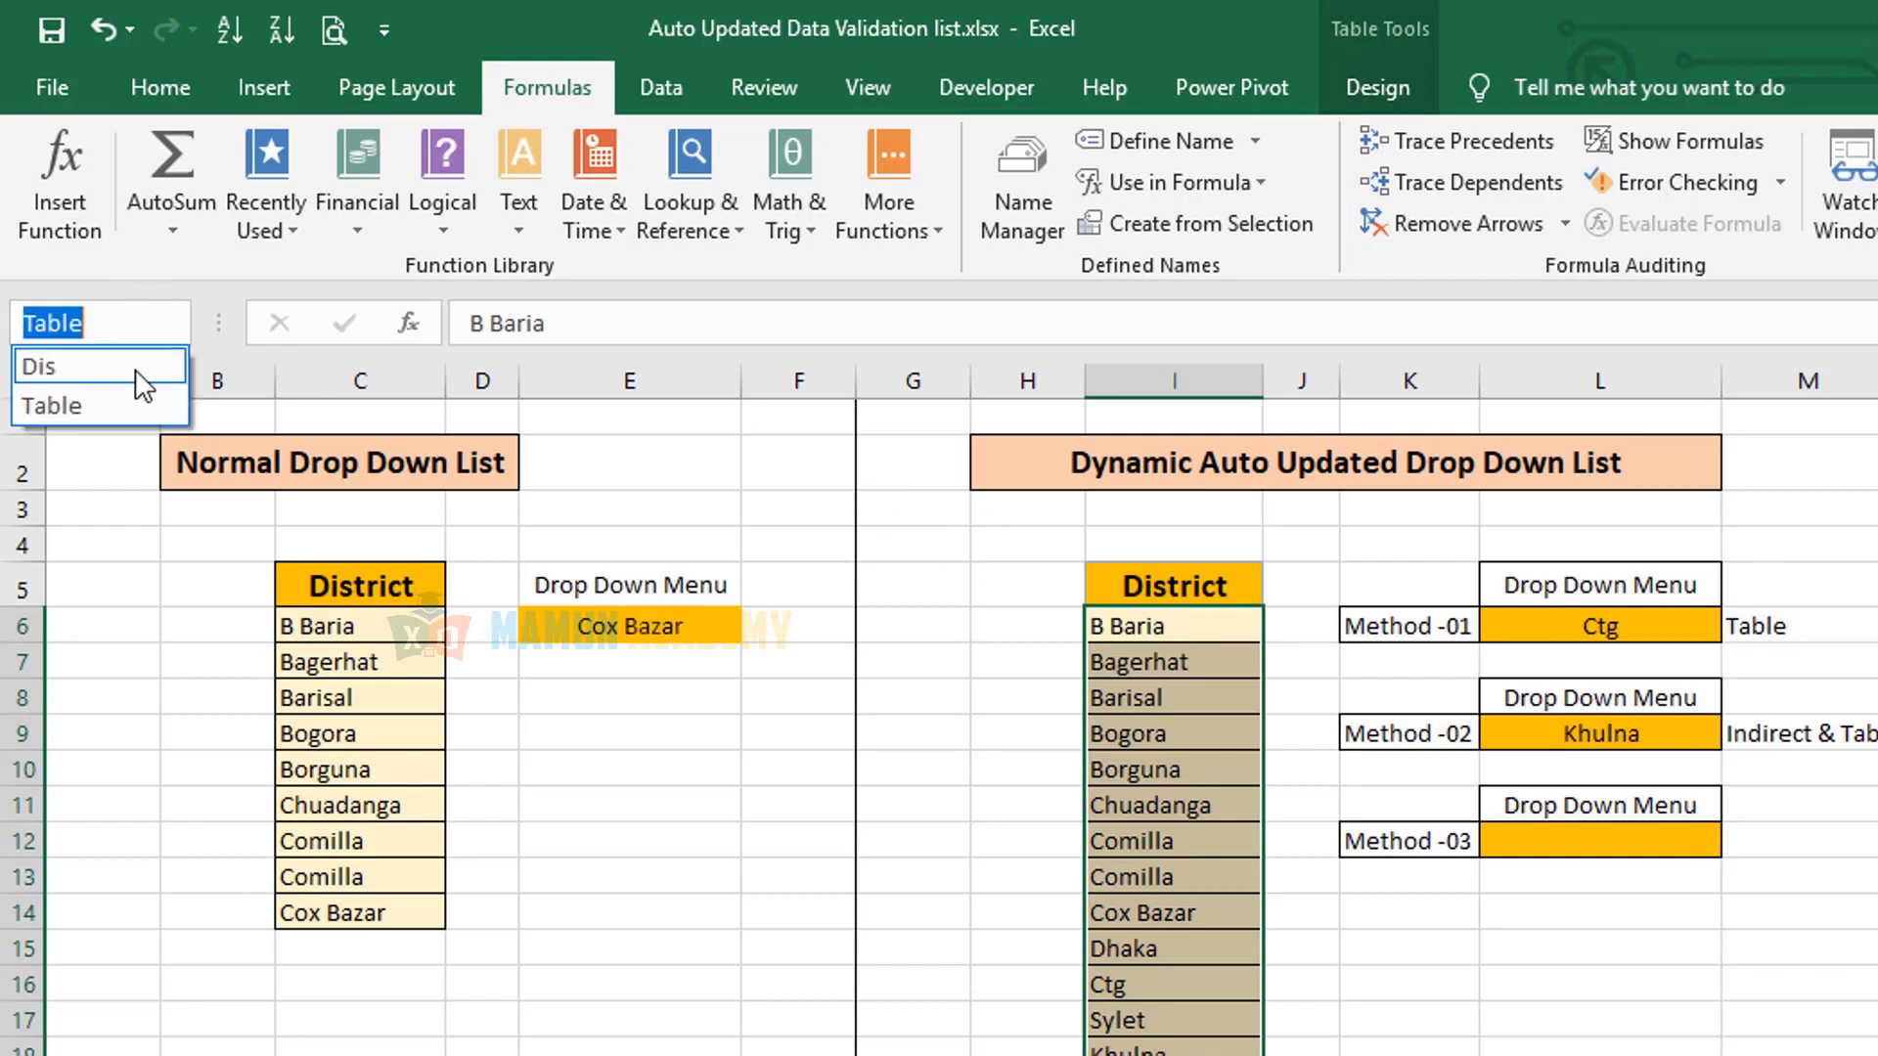
left_click(137, 405)
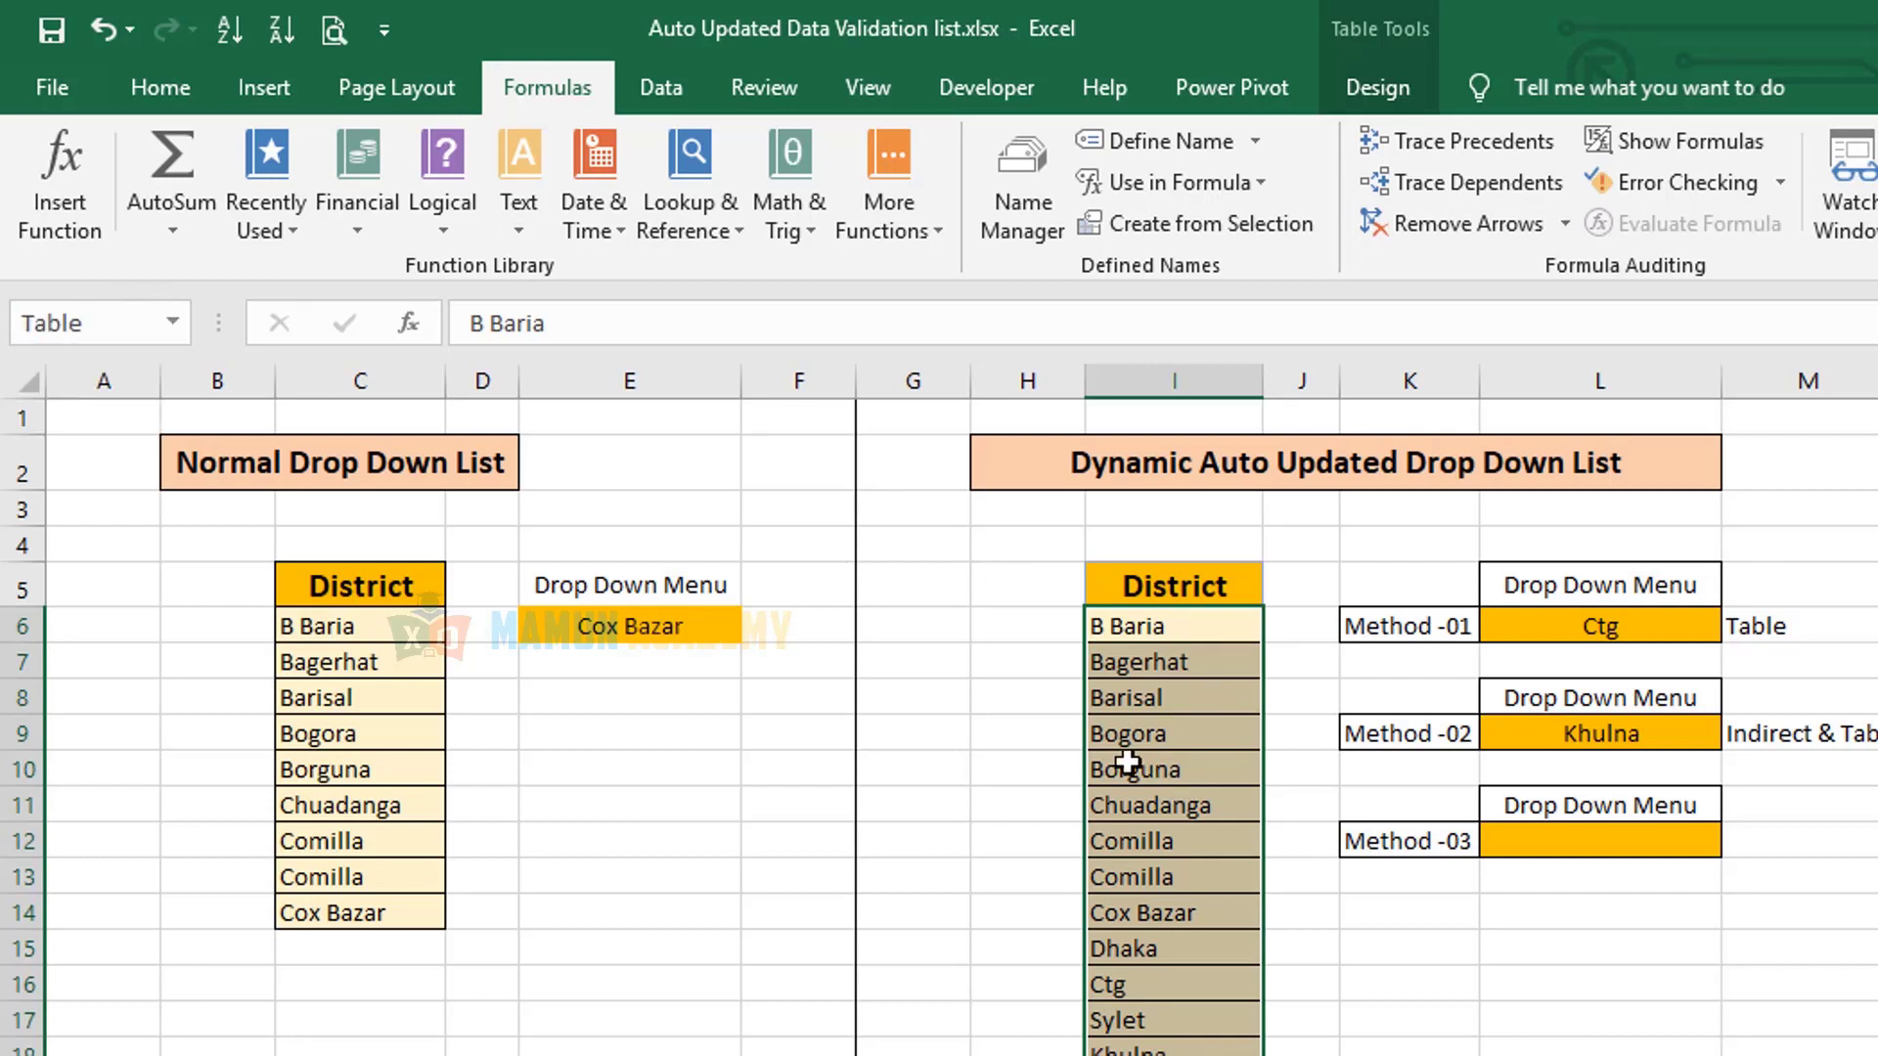
left_click(1059, 780)
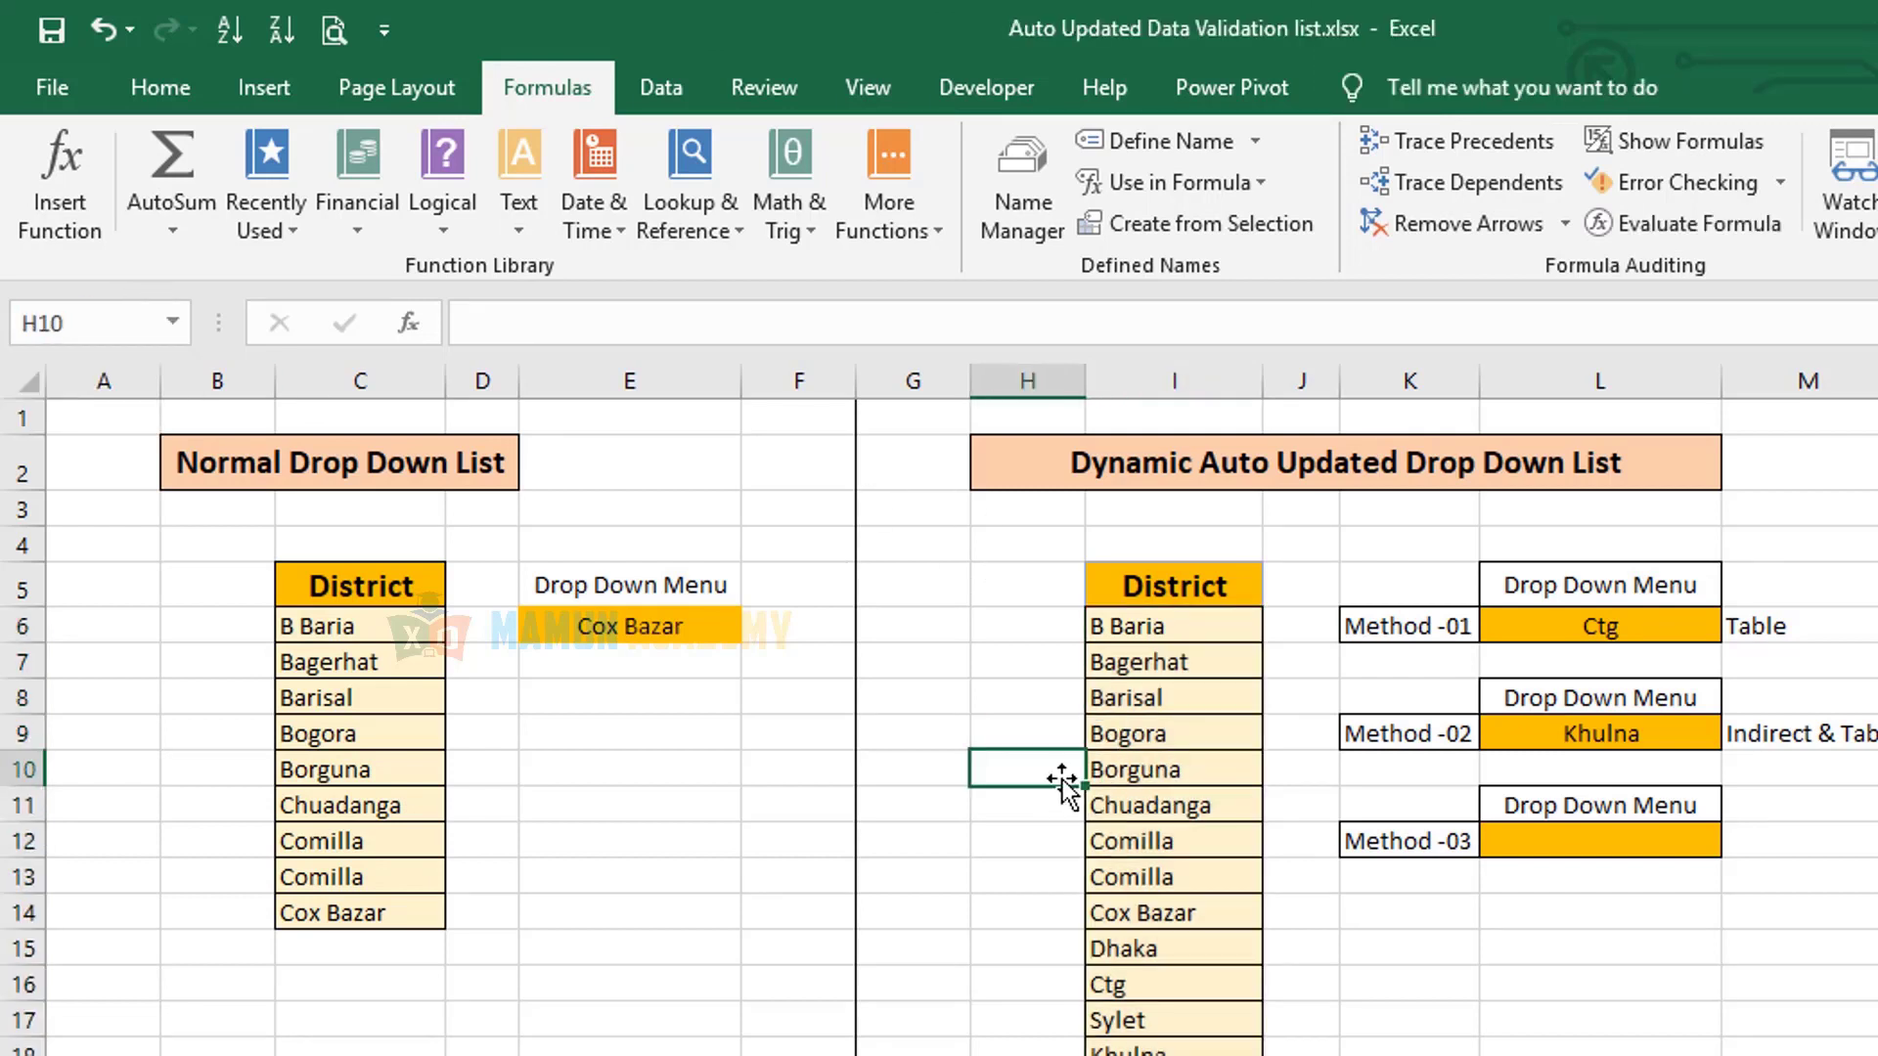
left_click(1035, 163)
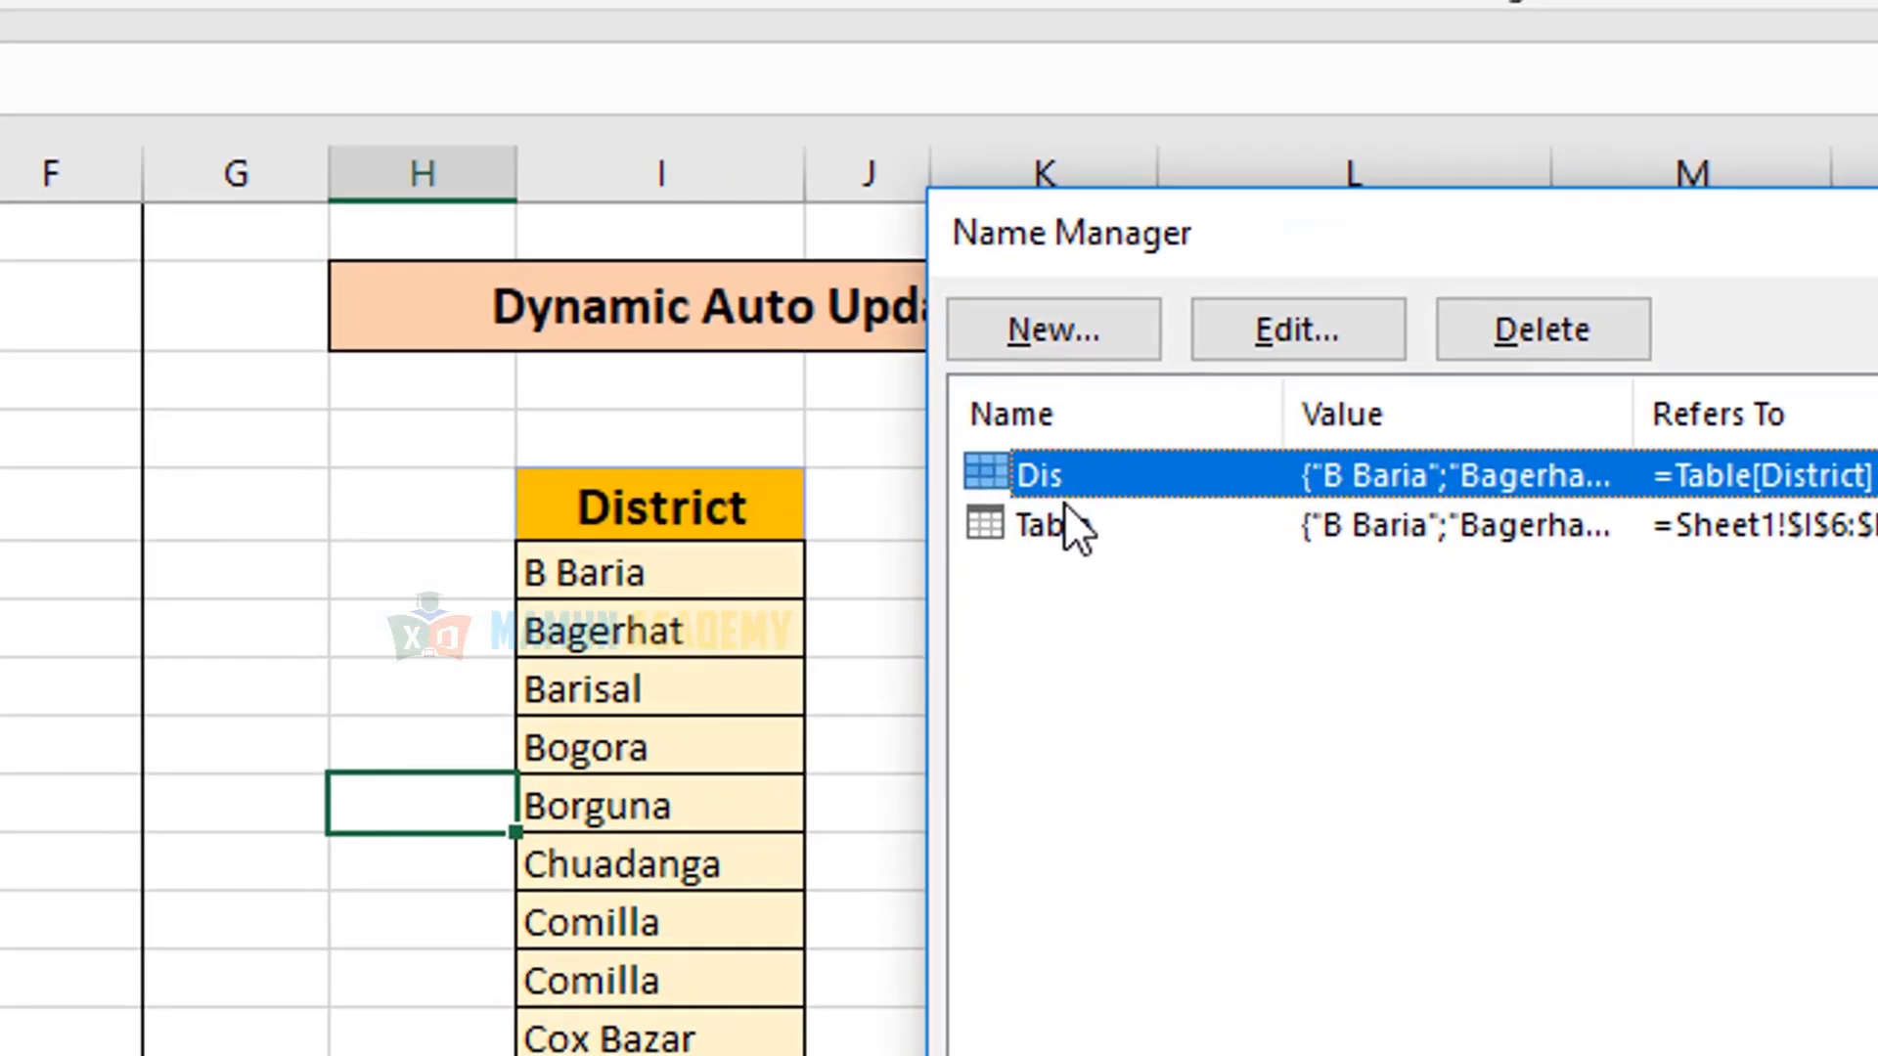
left_click(1017, 552)
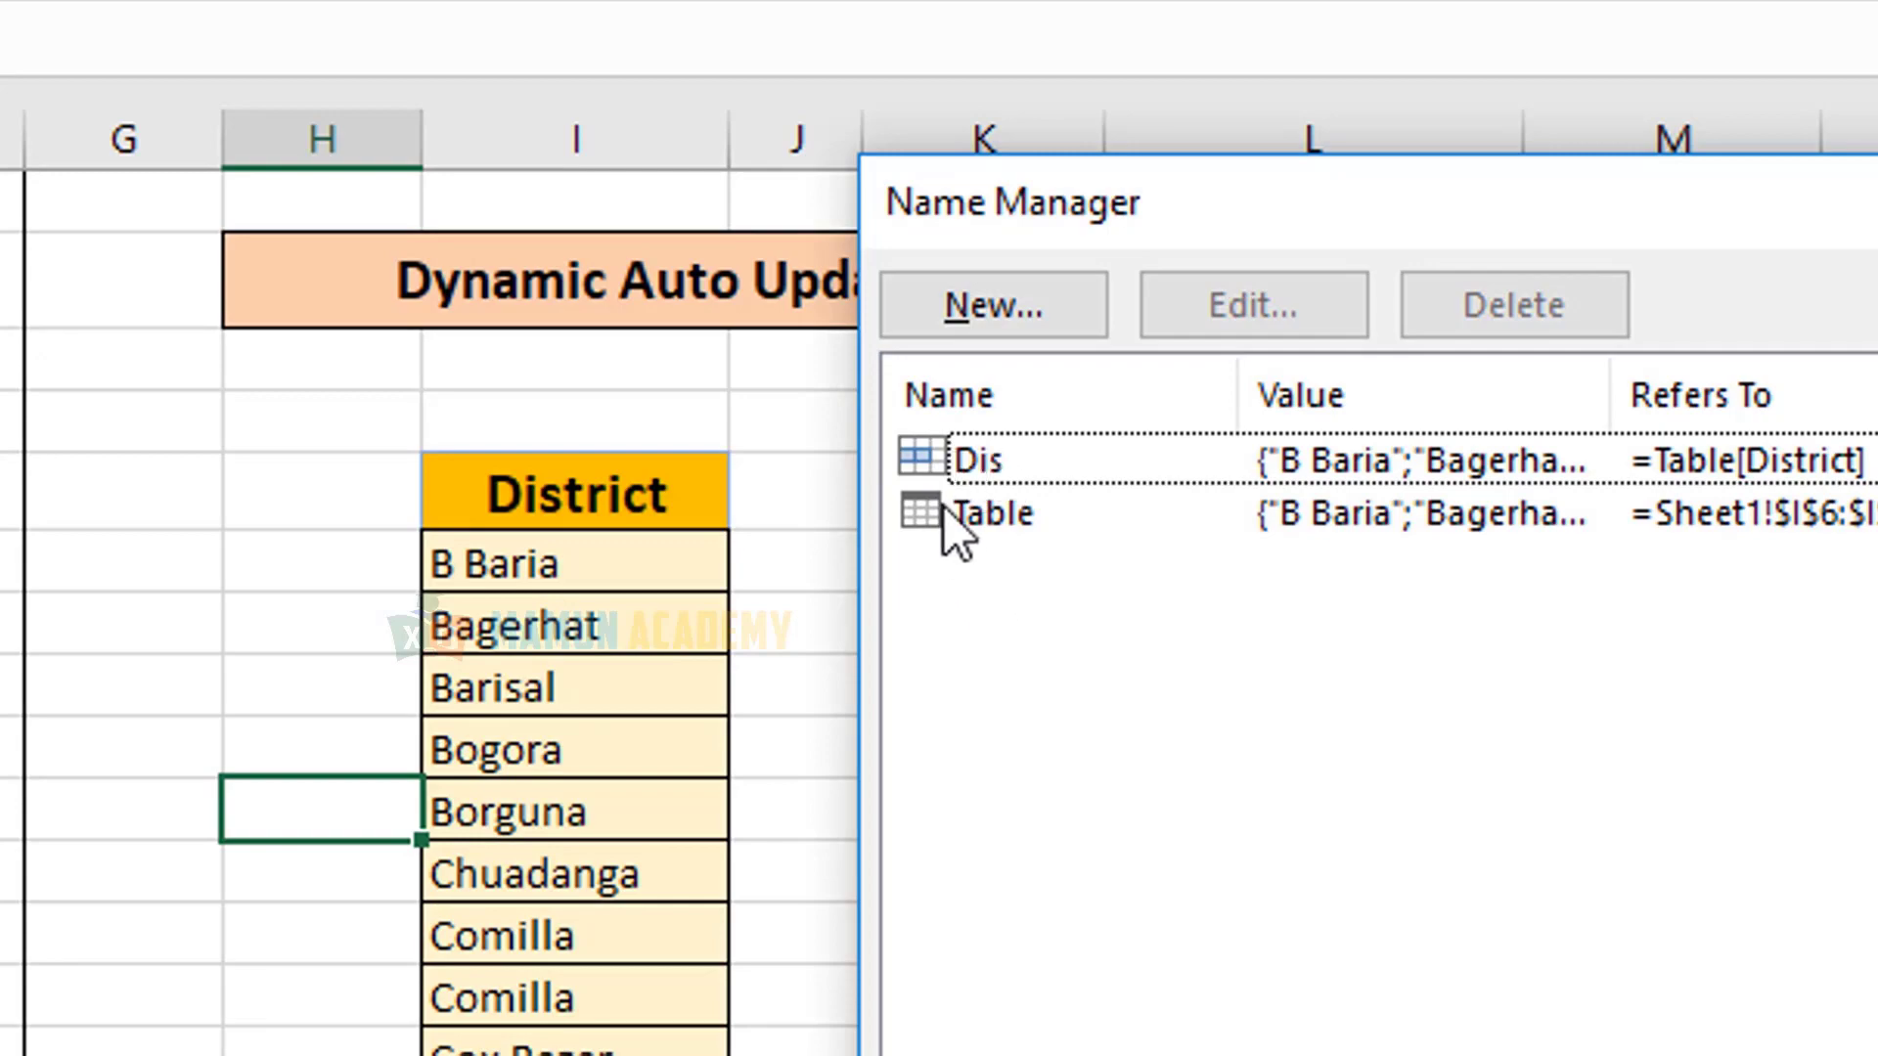
left_click(943, 508)
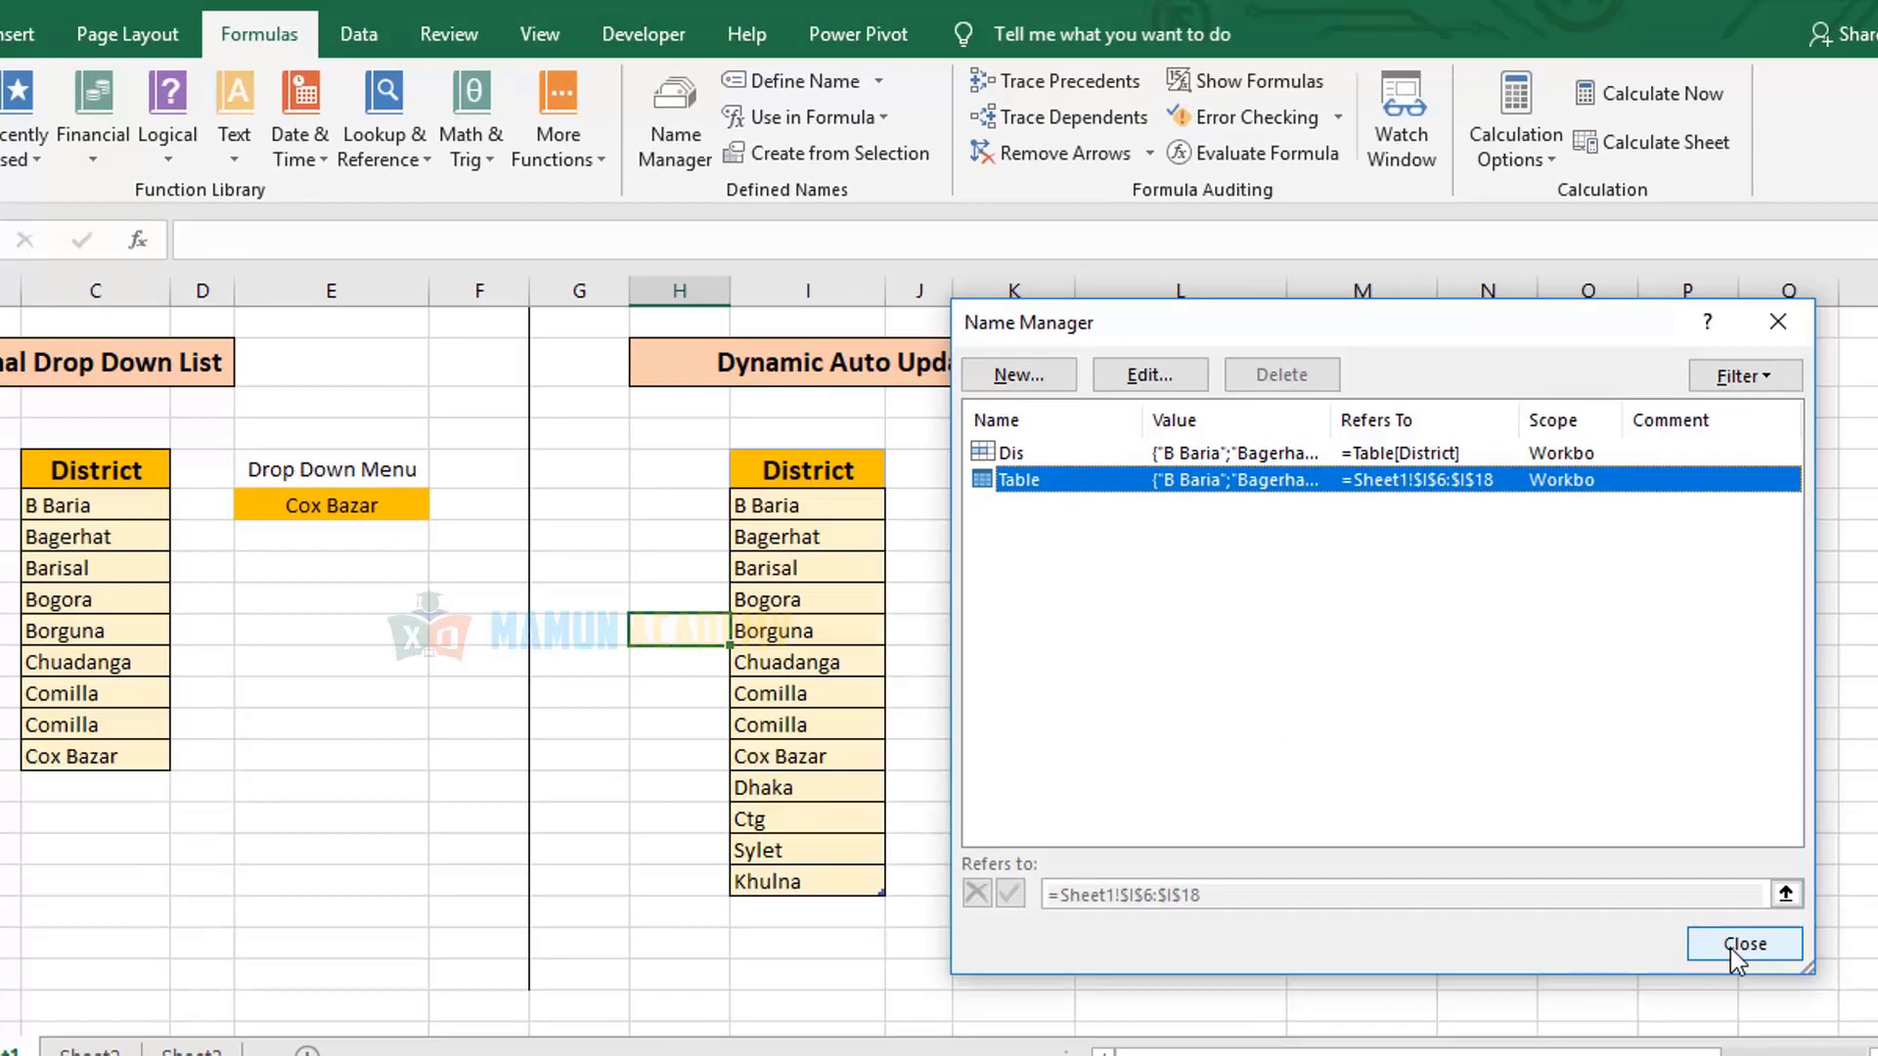
left_click(1730, 937)
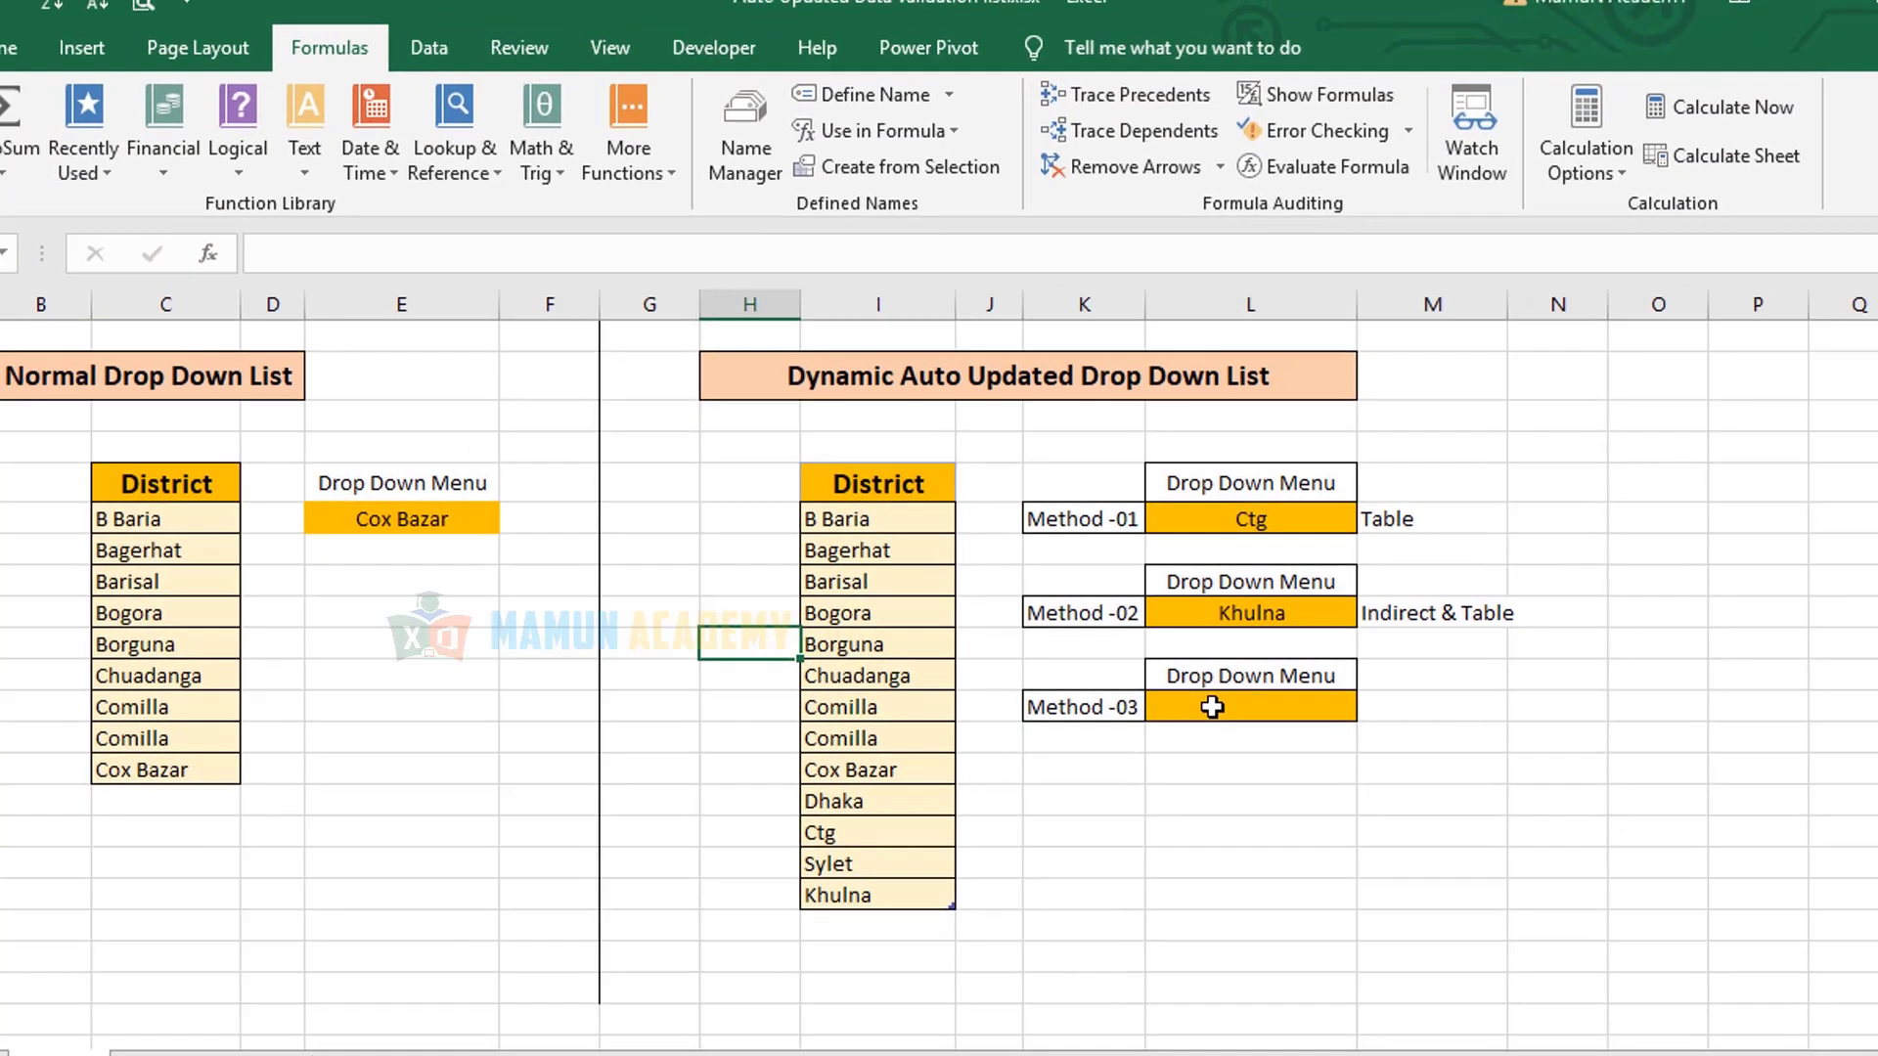
left_click(1143, 694)
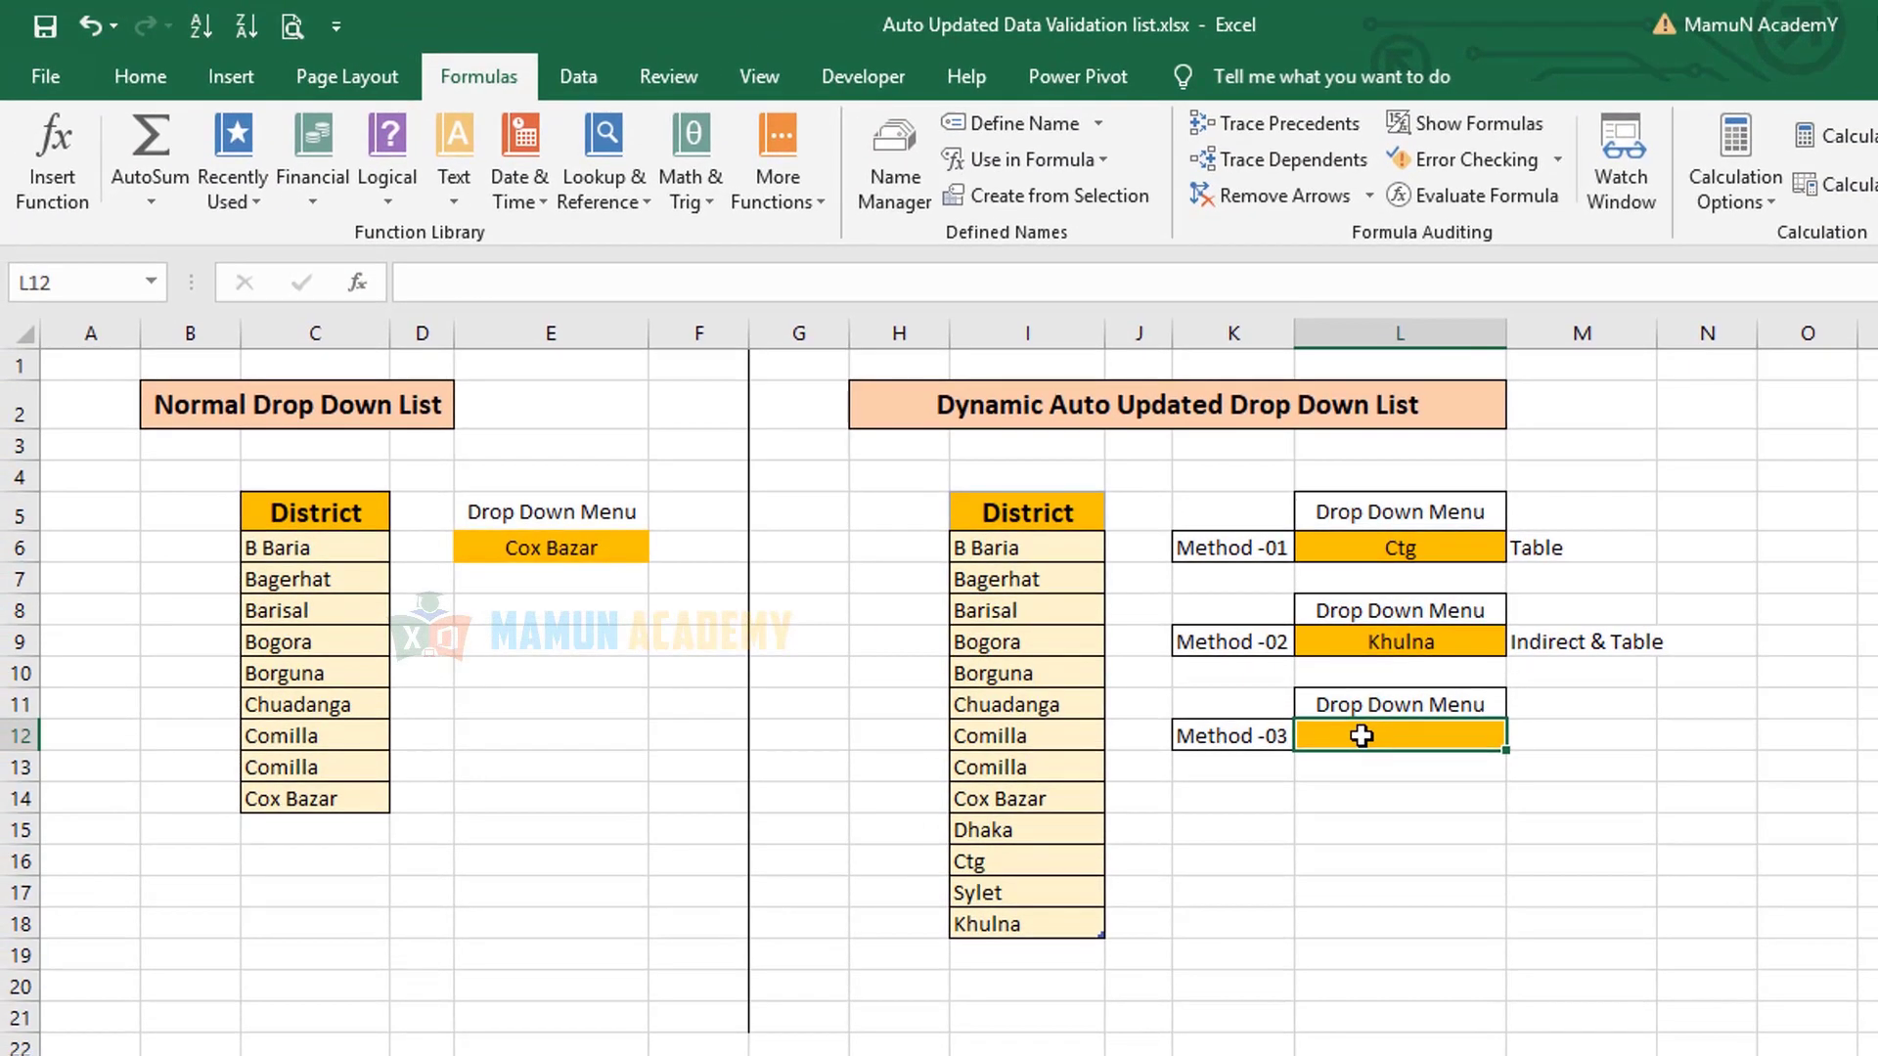
key("alt+d+l")
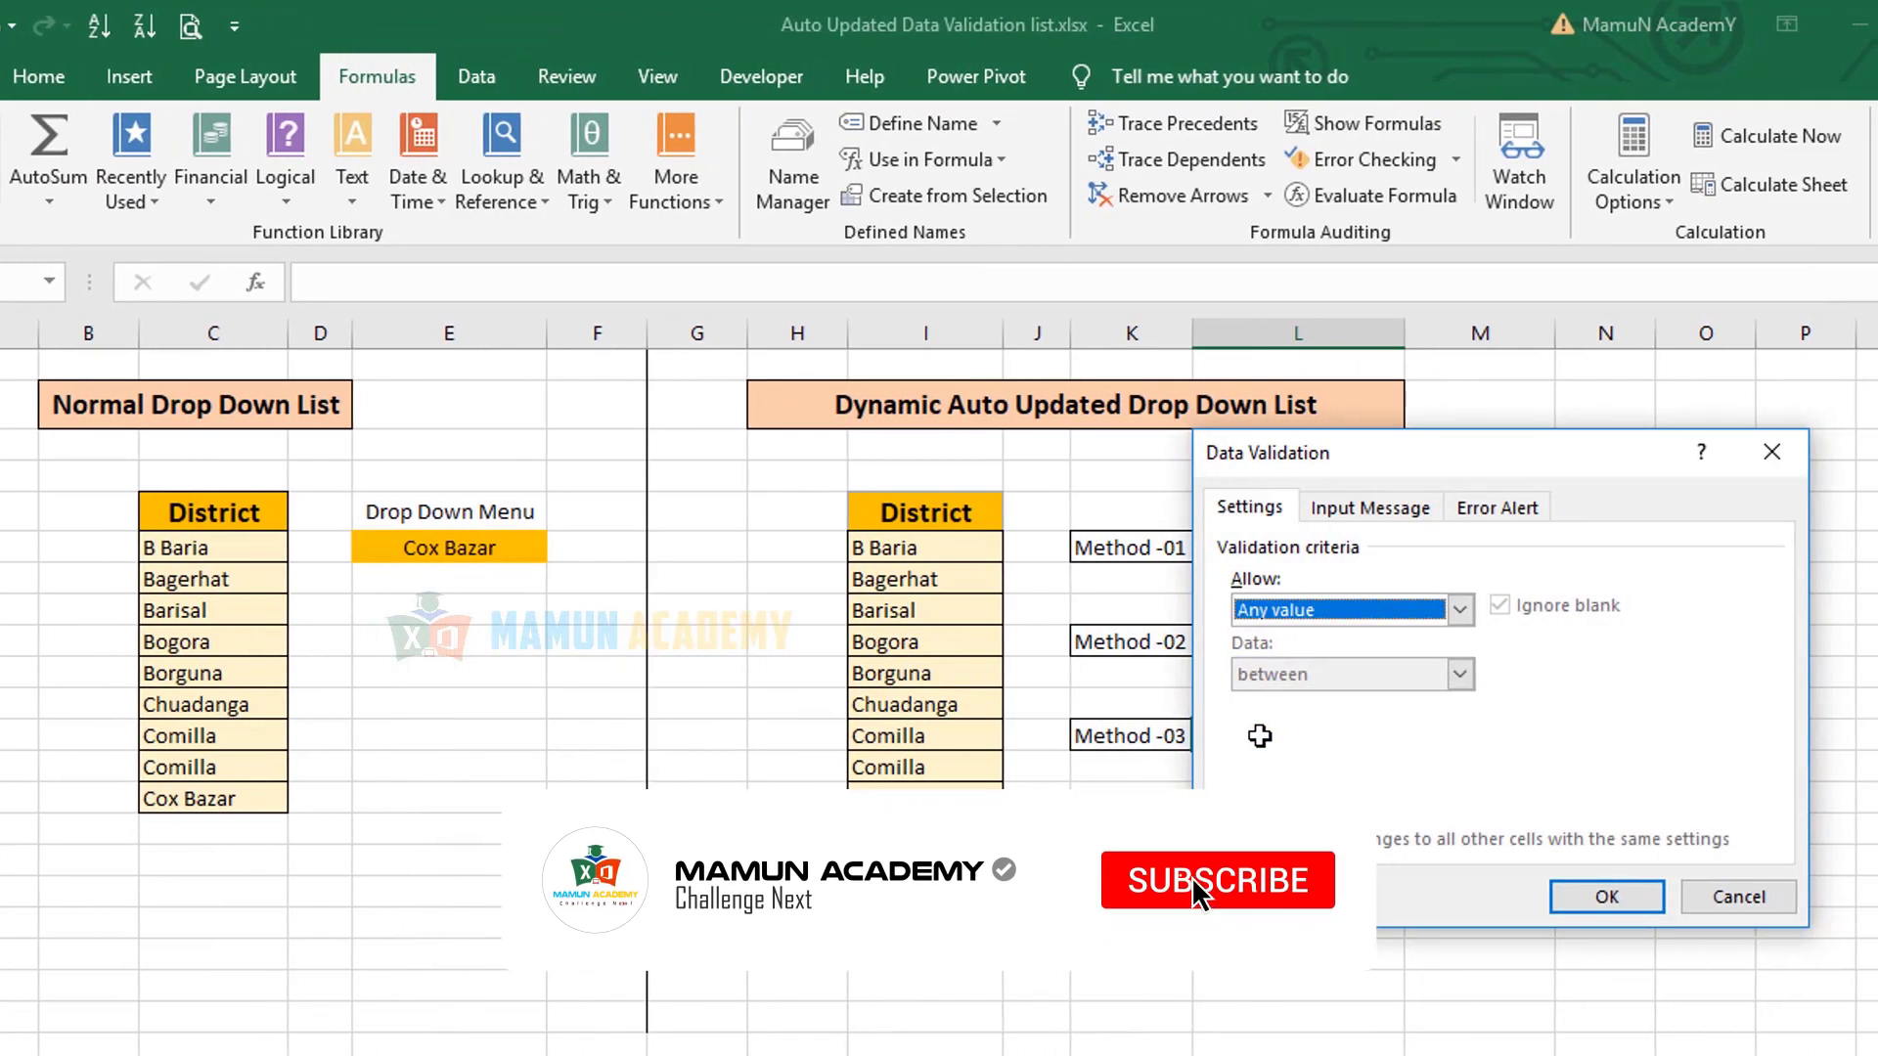
key("alt+Down")
key("l")
key("Return")
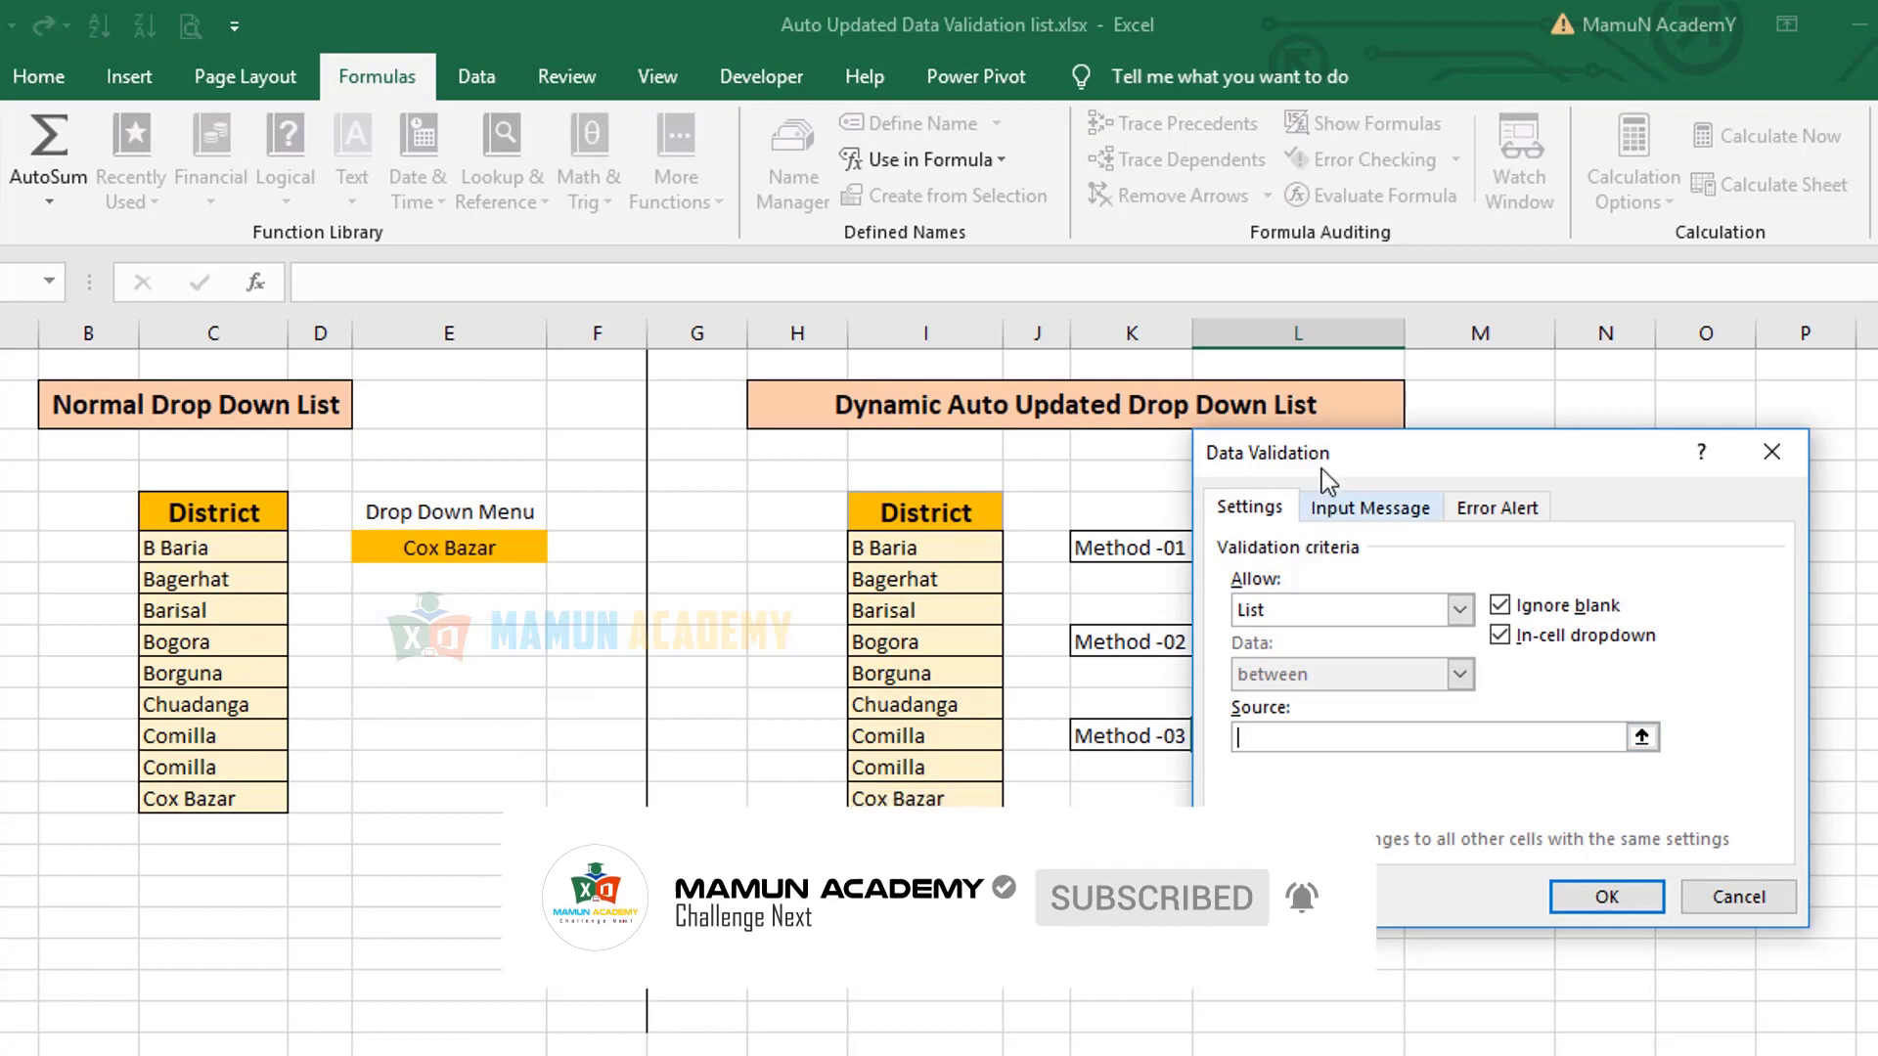
left_click_drag(1320, 467, 1362, 469)
type("=Dis")
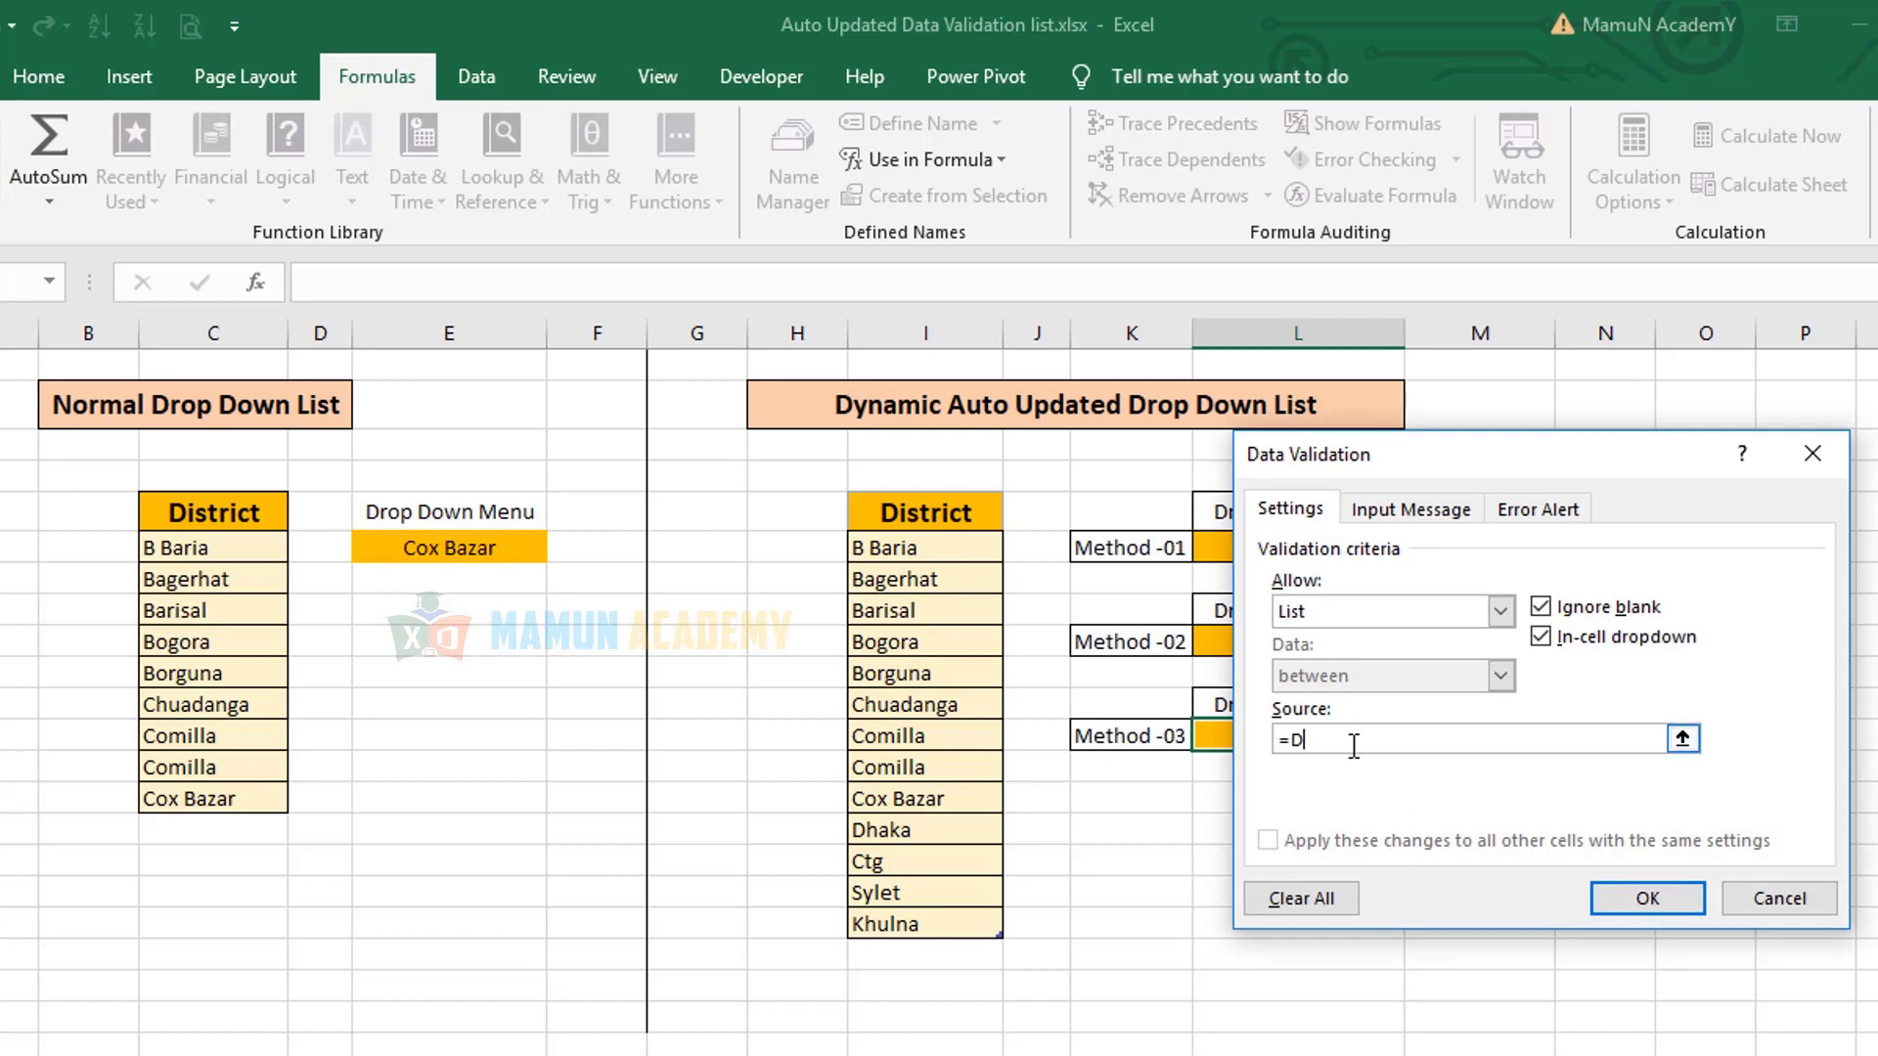
left_click(1697, 898)
left_click(1417, 736)
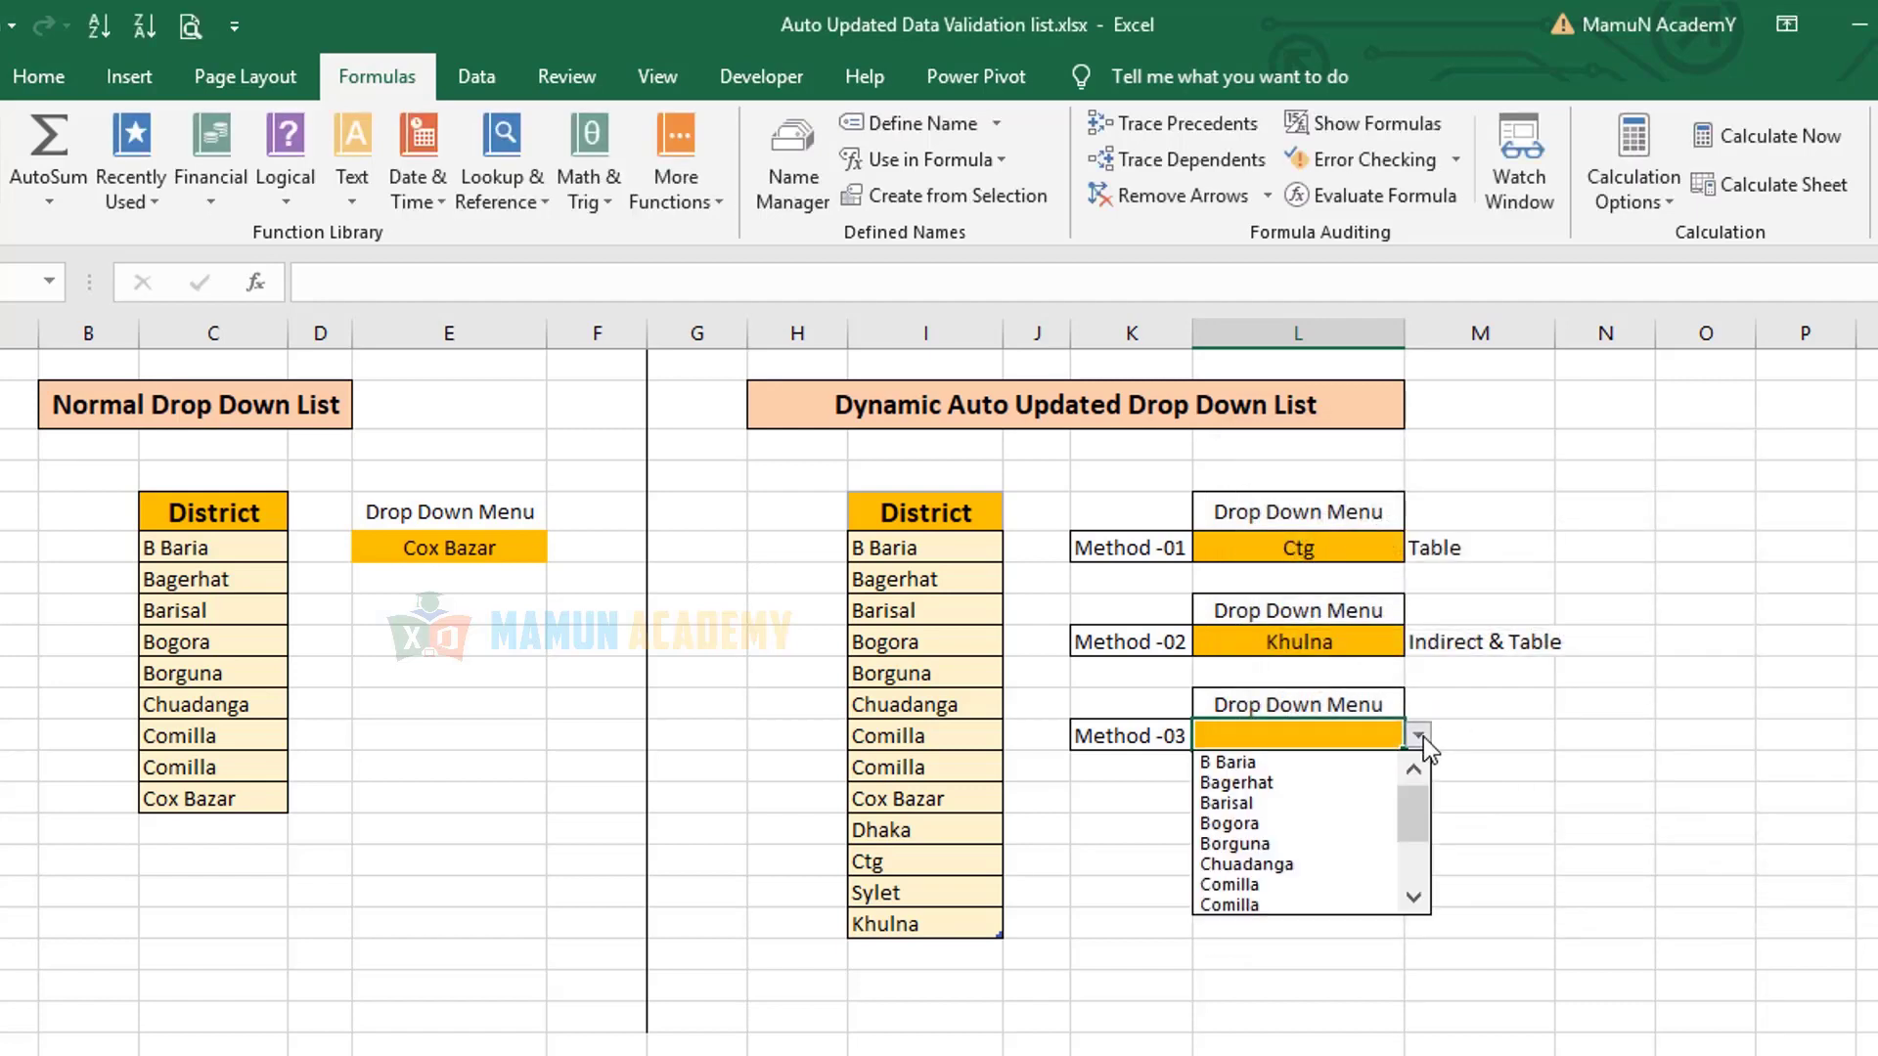
scroll(1409, 822, "down", 2)
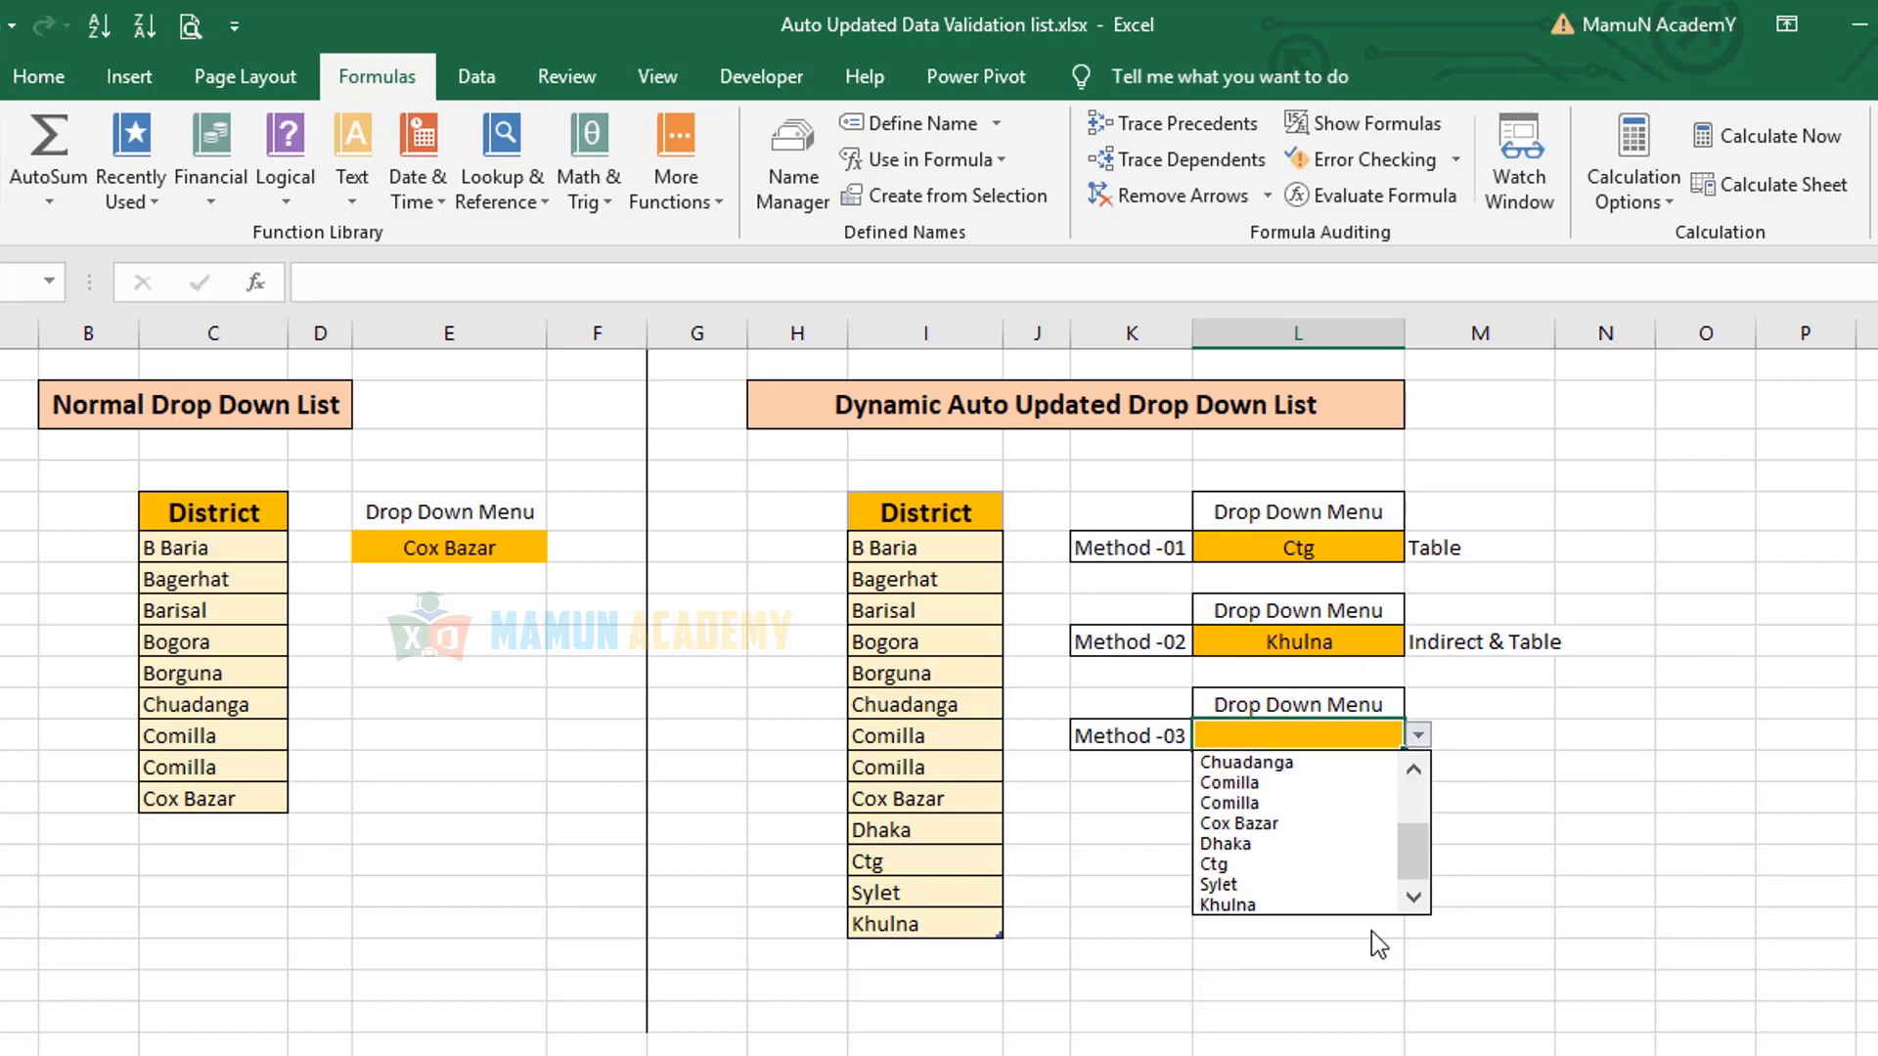
left_click(1318, 902)
left_click(918, 955)
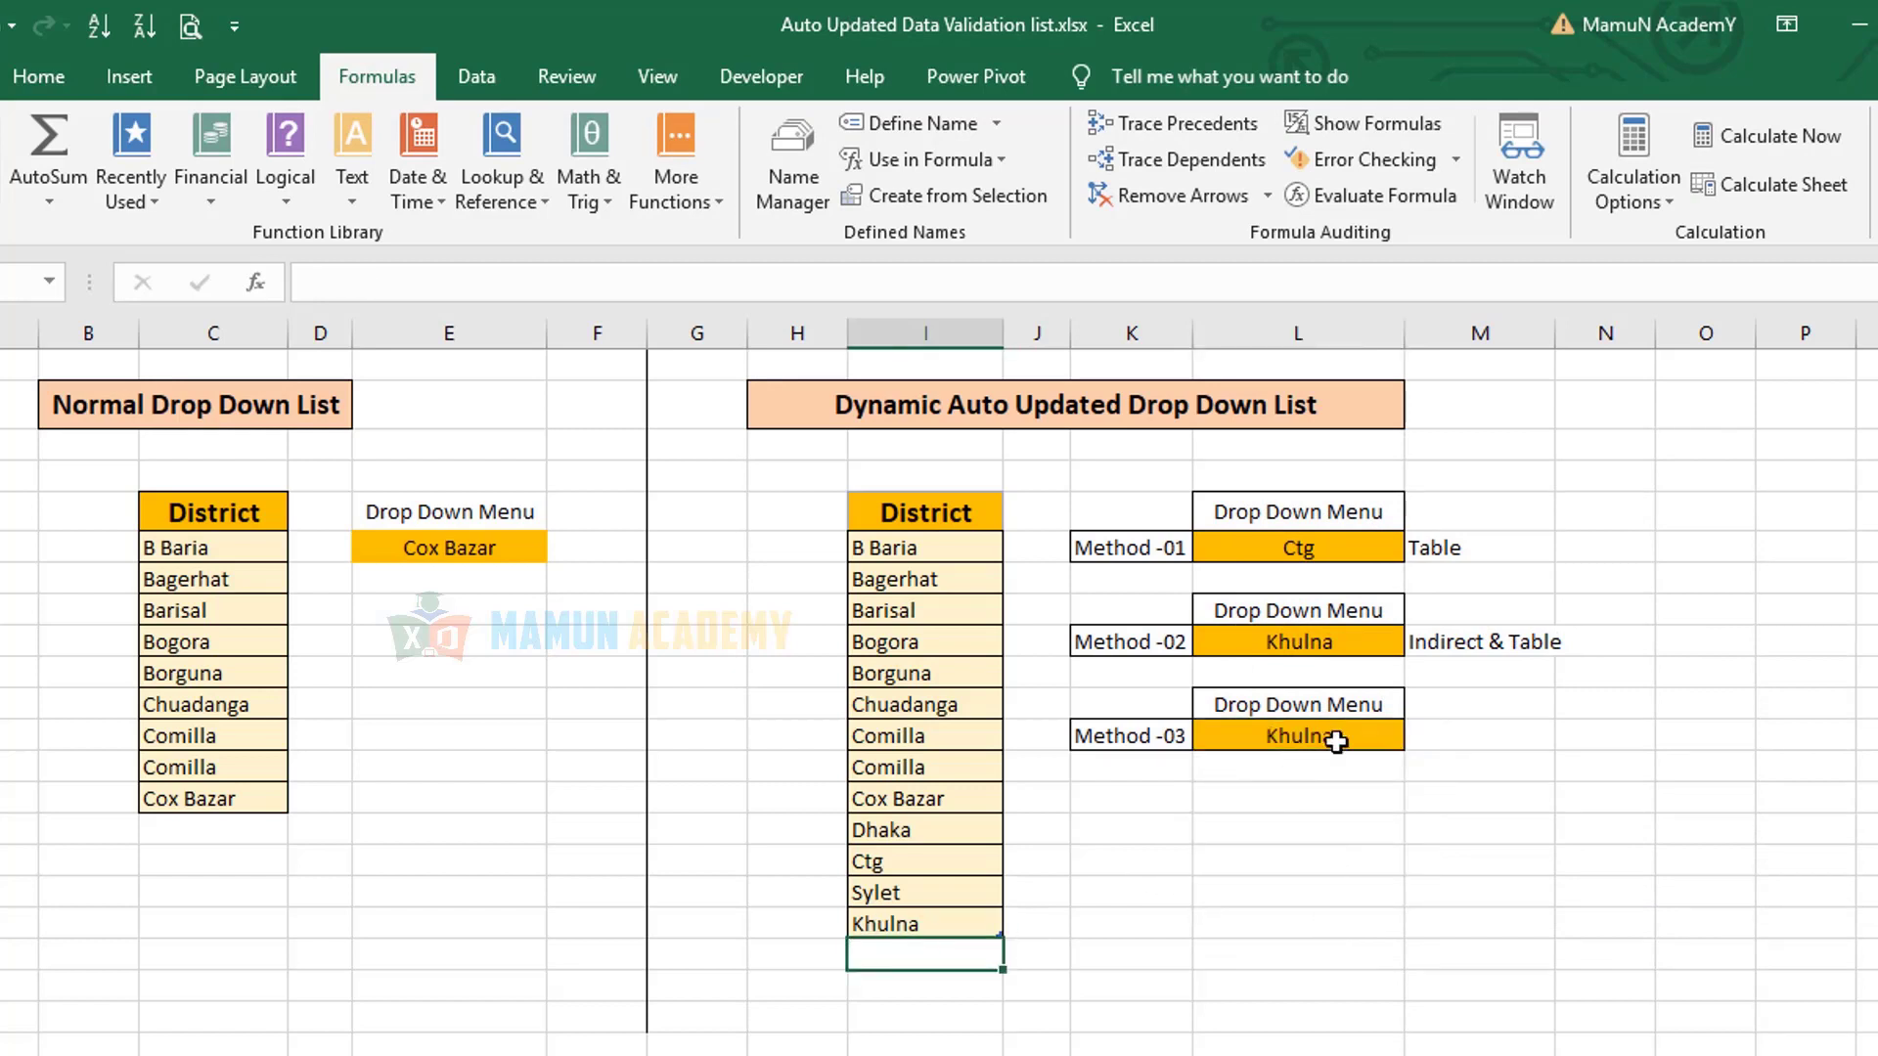
left_click(1361, 729)
key("ctrl+z")
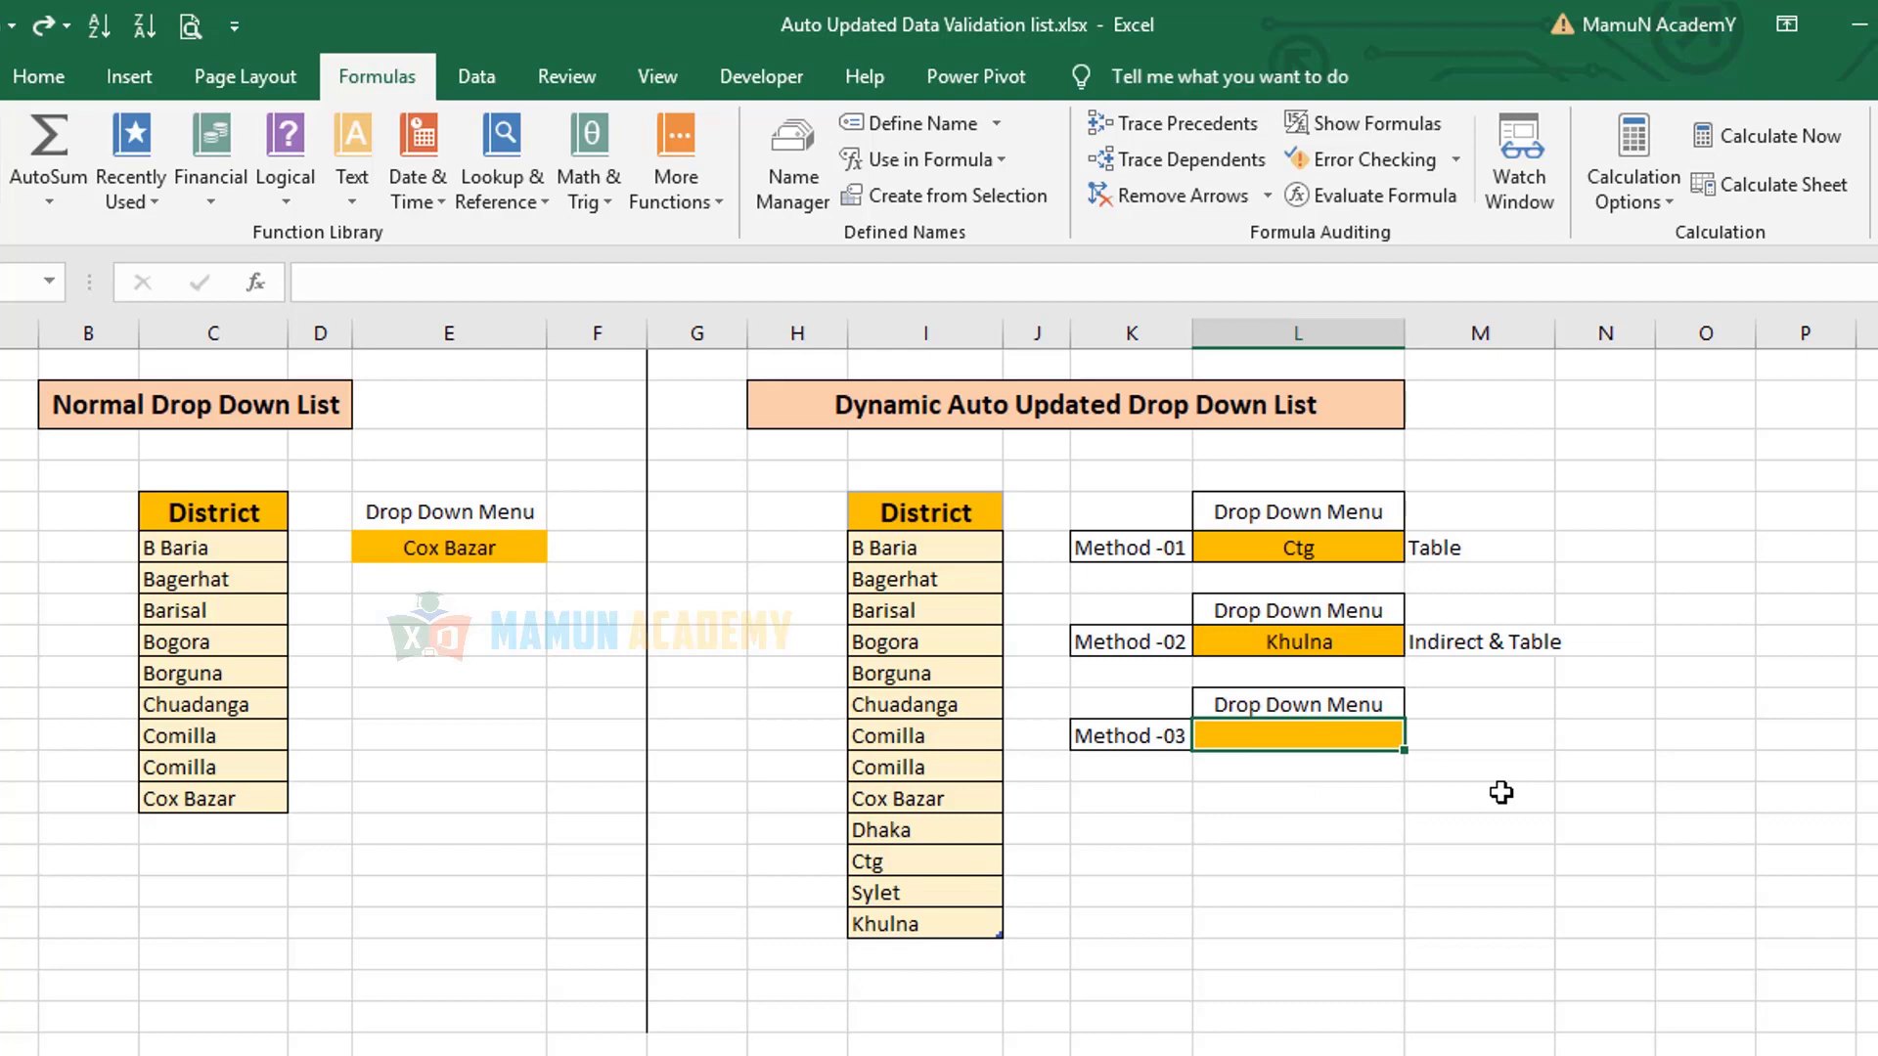
- Give Method -03 a List validation with source =Dis pasted from the defined names
key("alt")
key("d")
key("l")
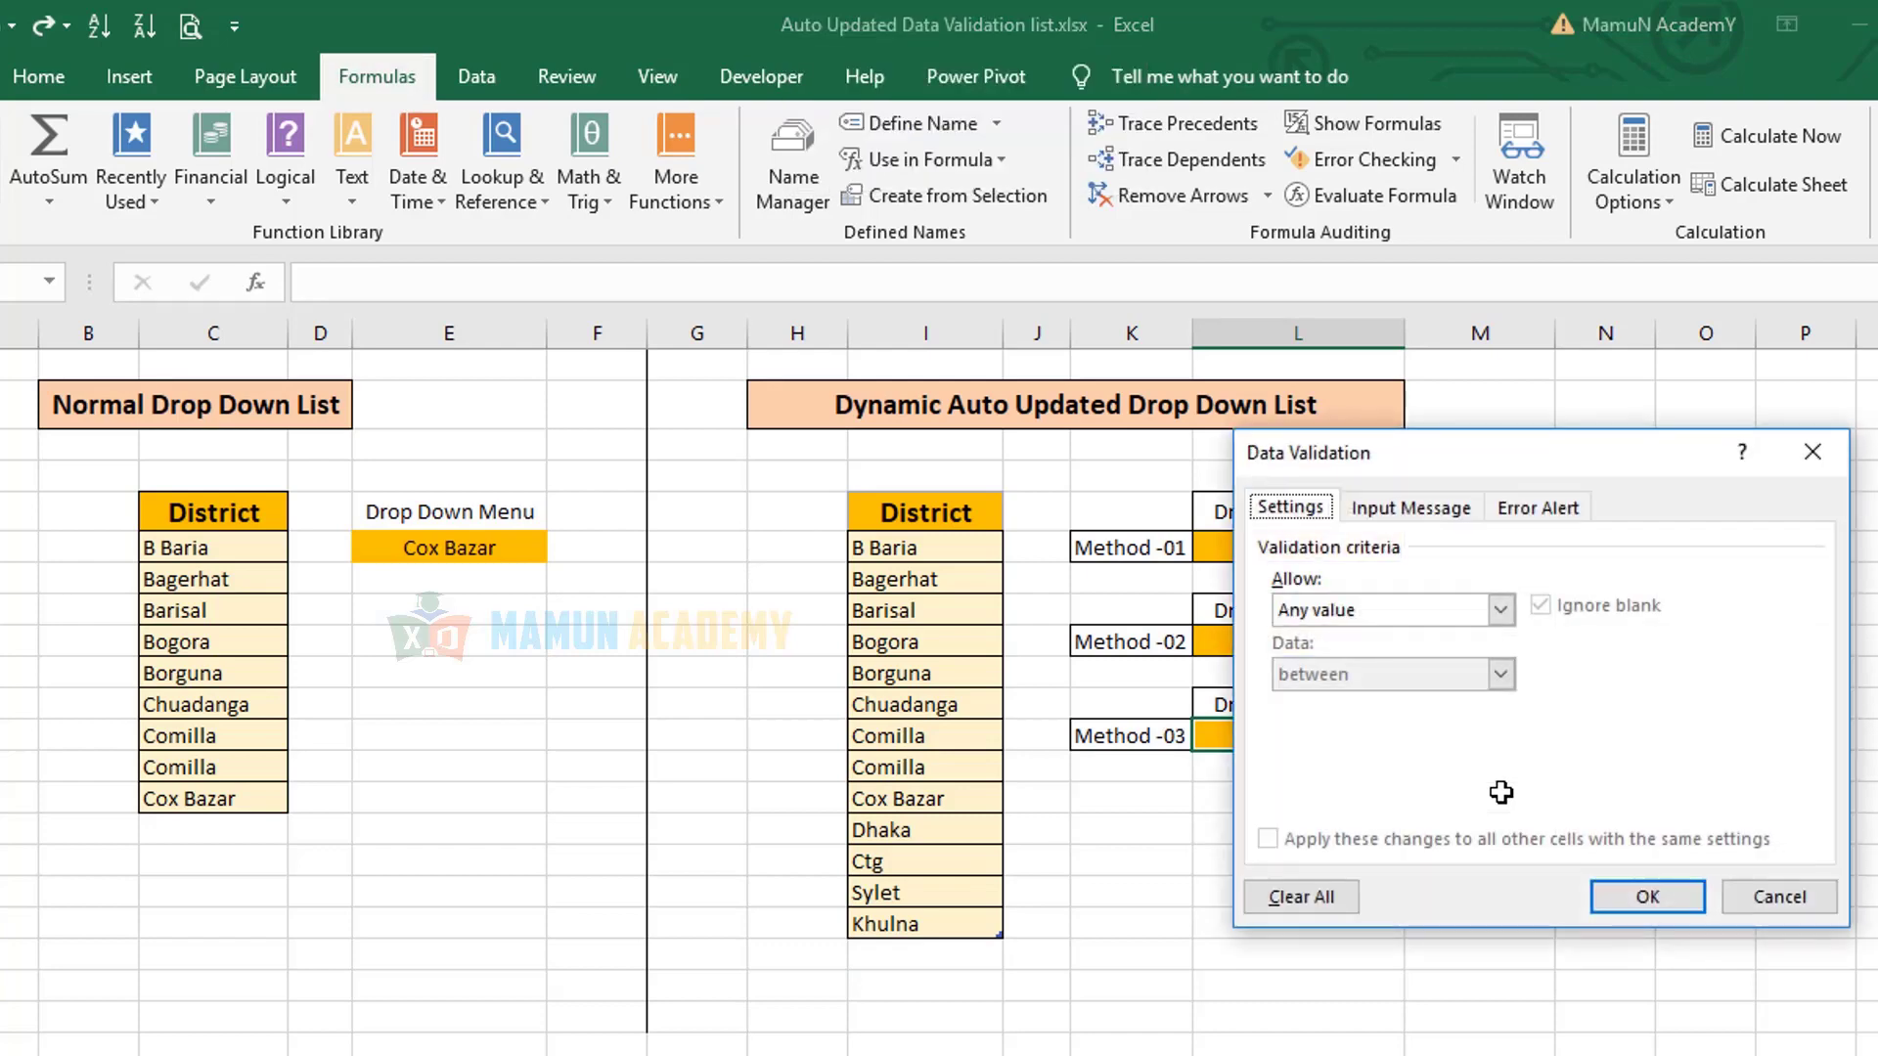
key("alt+Down")
key("Return")
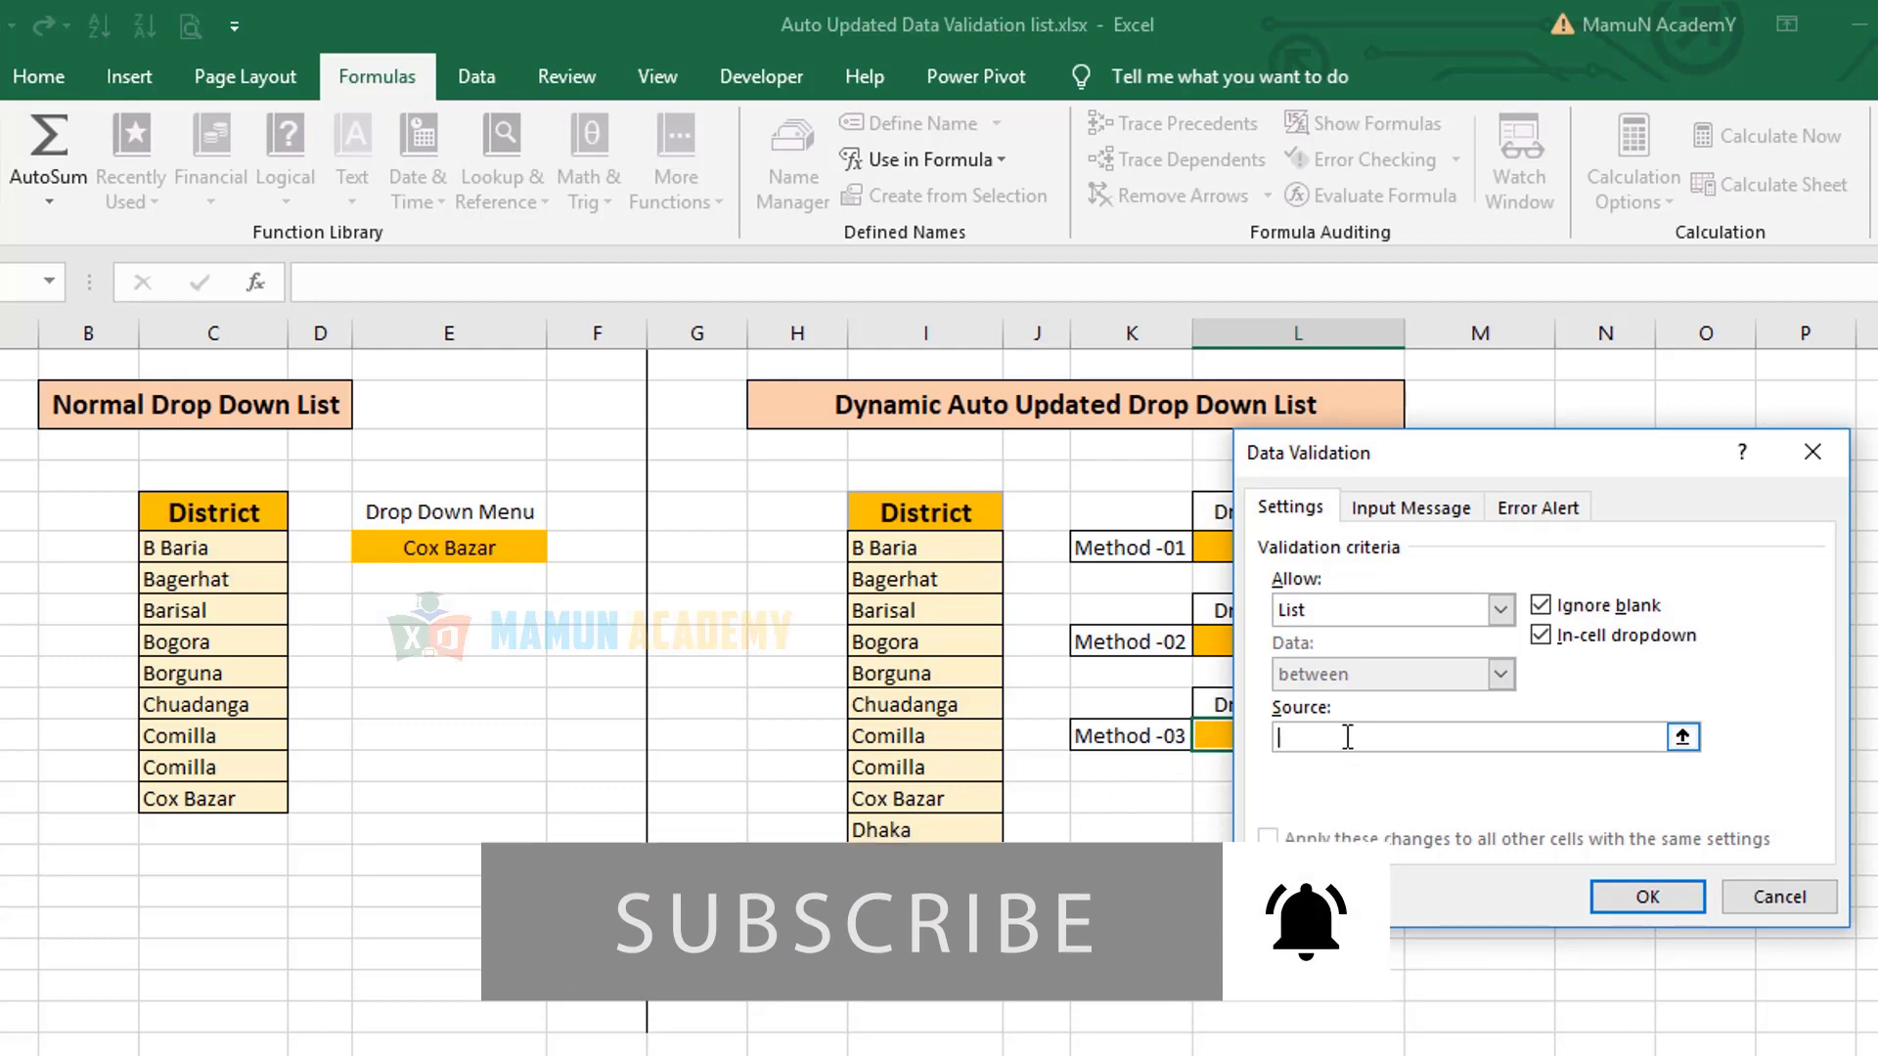
key("F3")
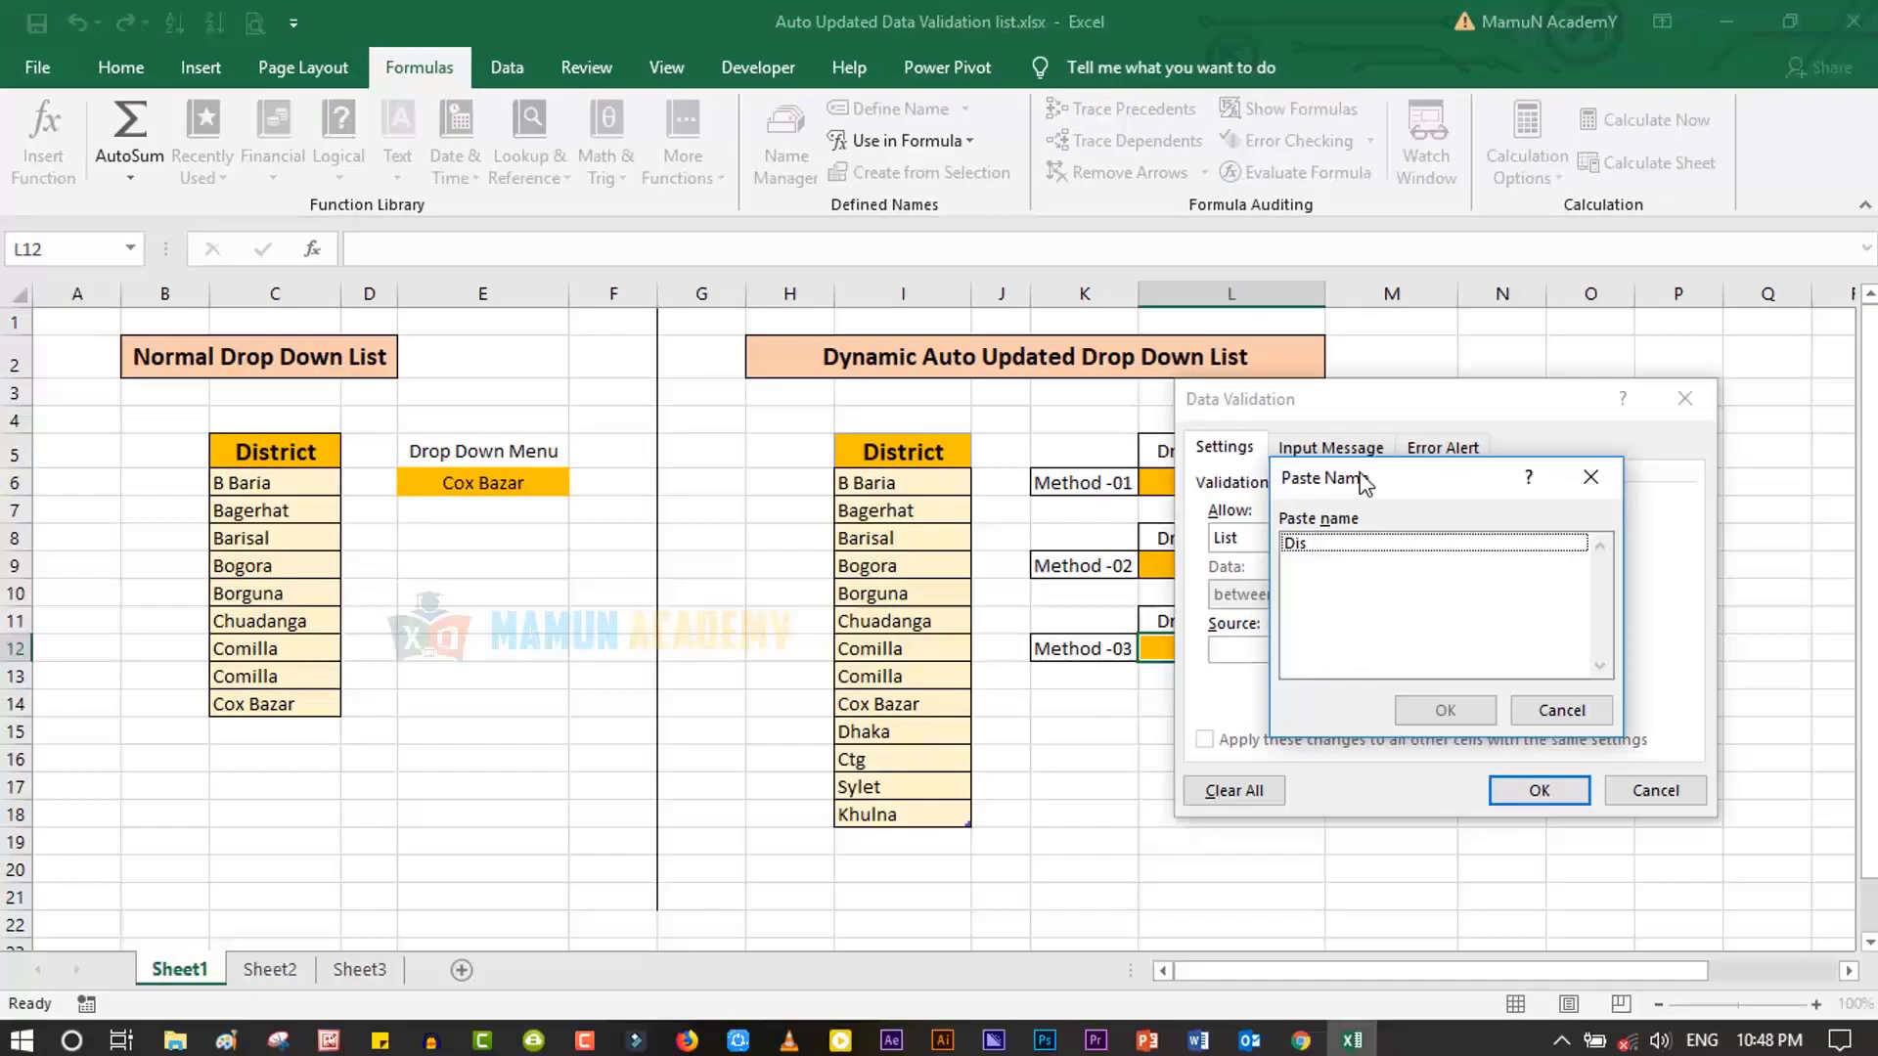
left_click_drag(1363, 485, 639, 485)
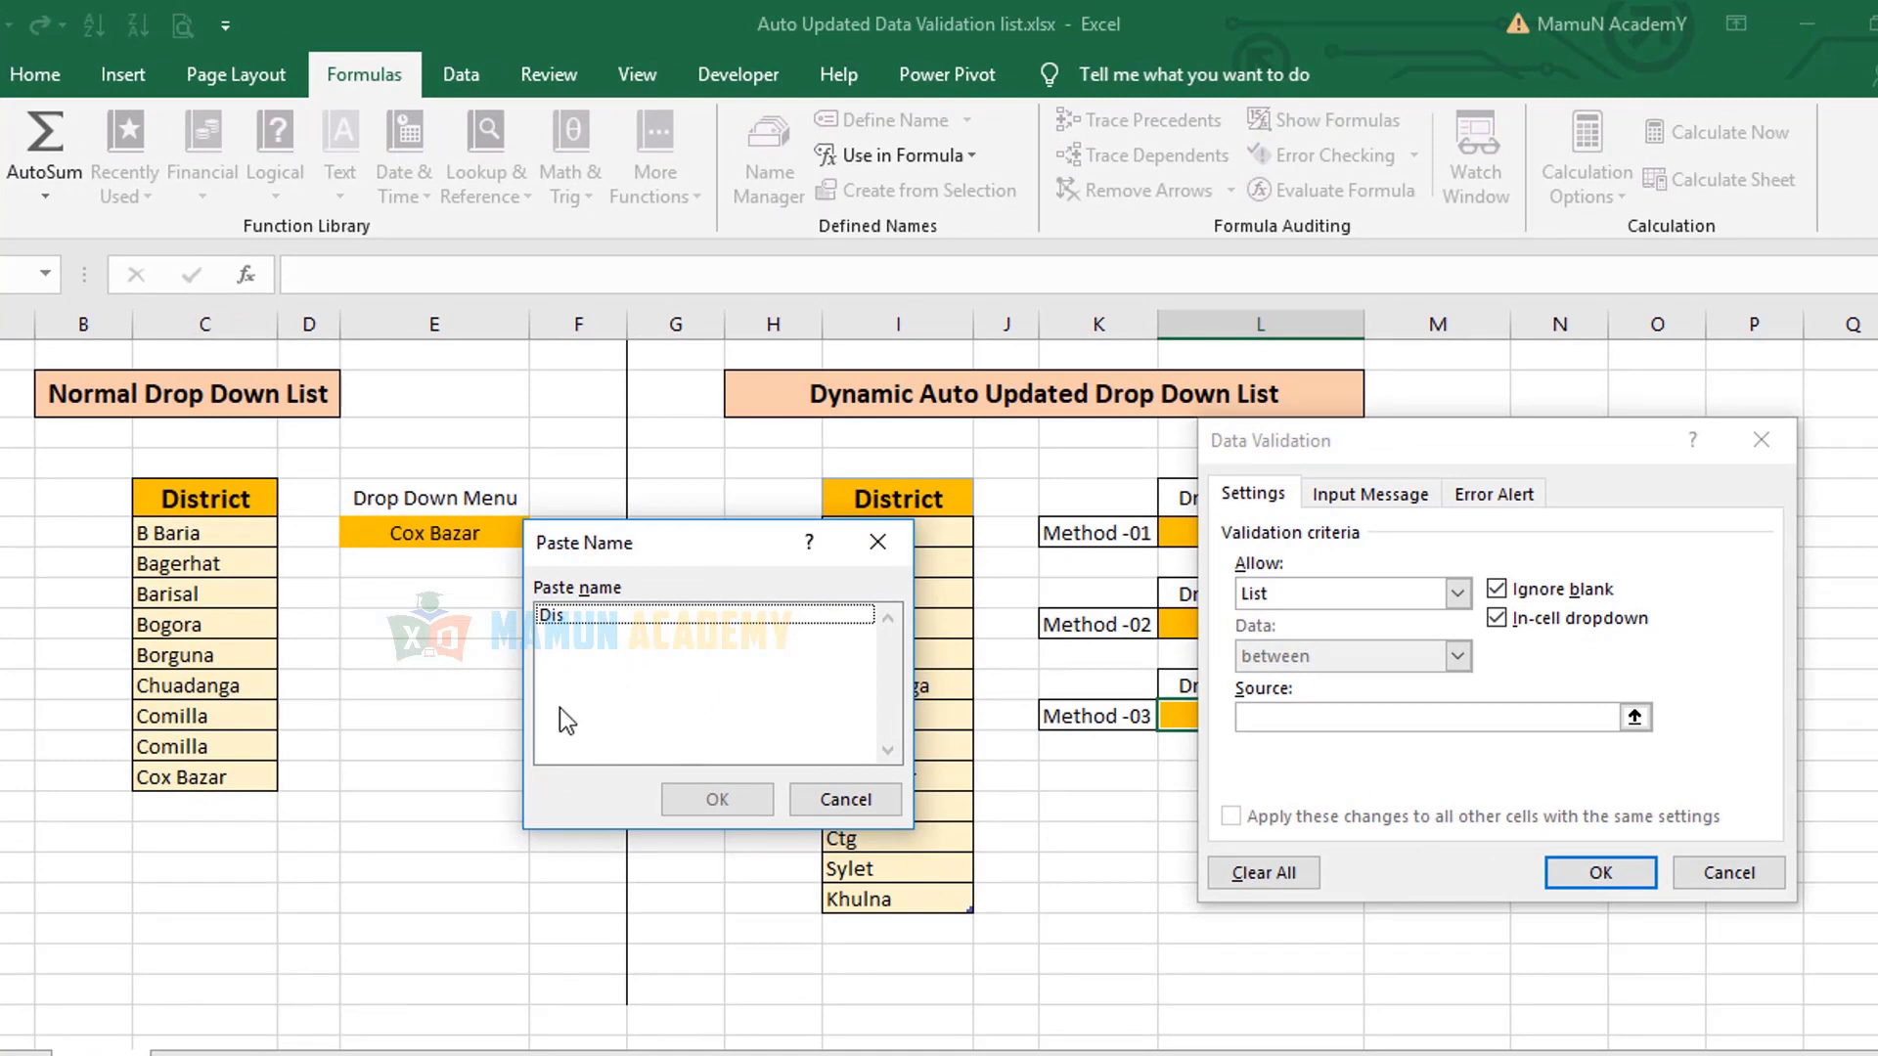
left_click(551, 615)
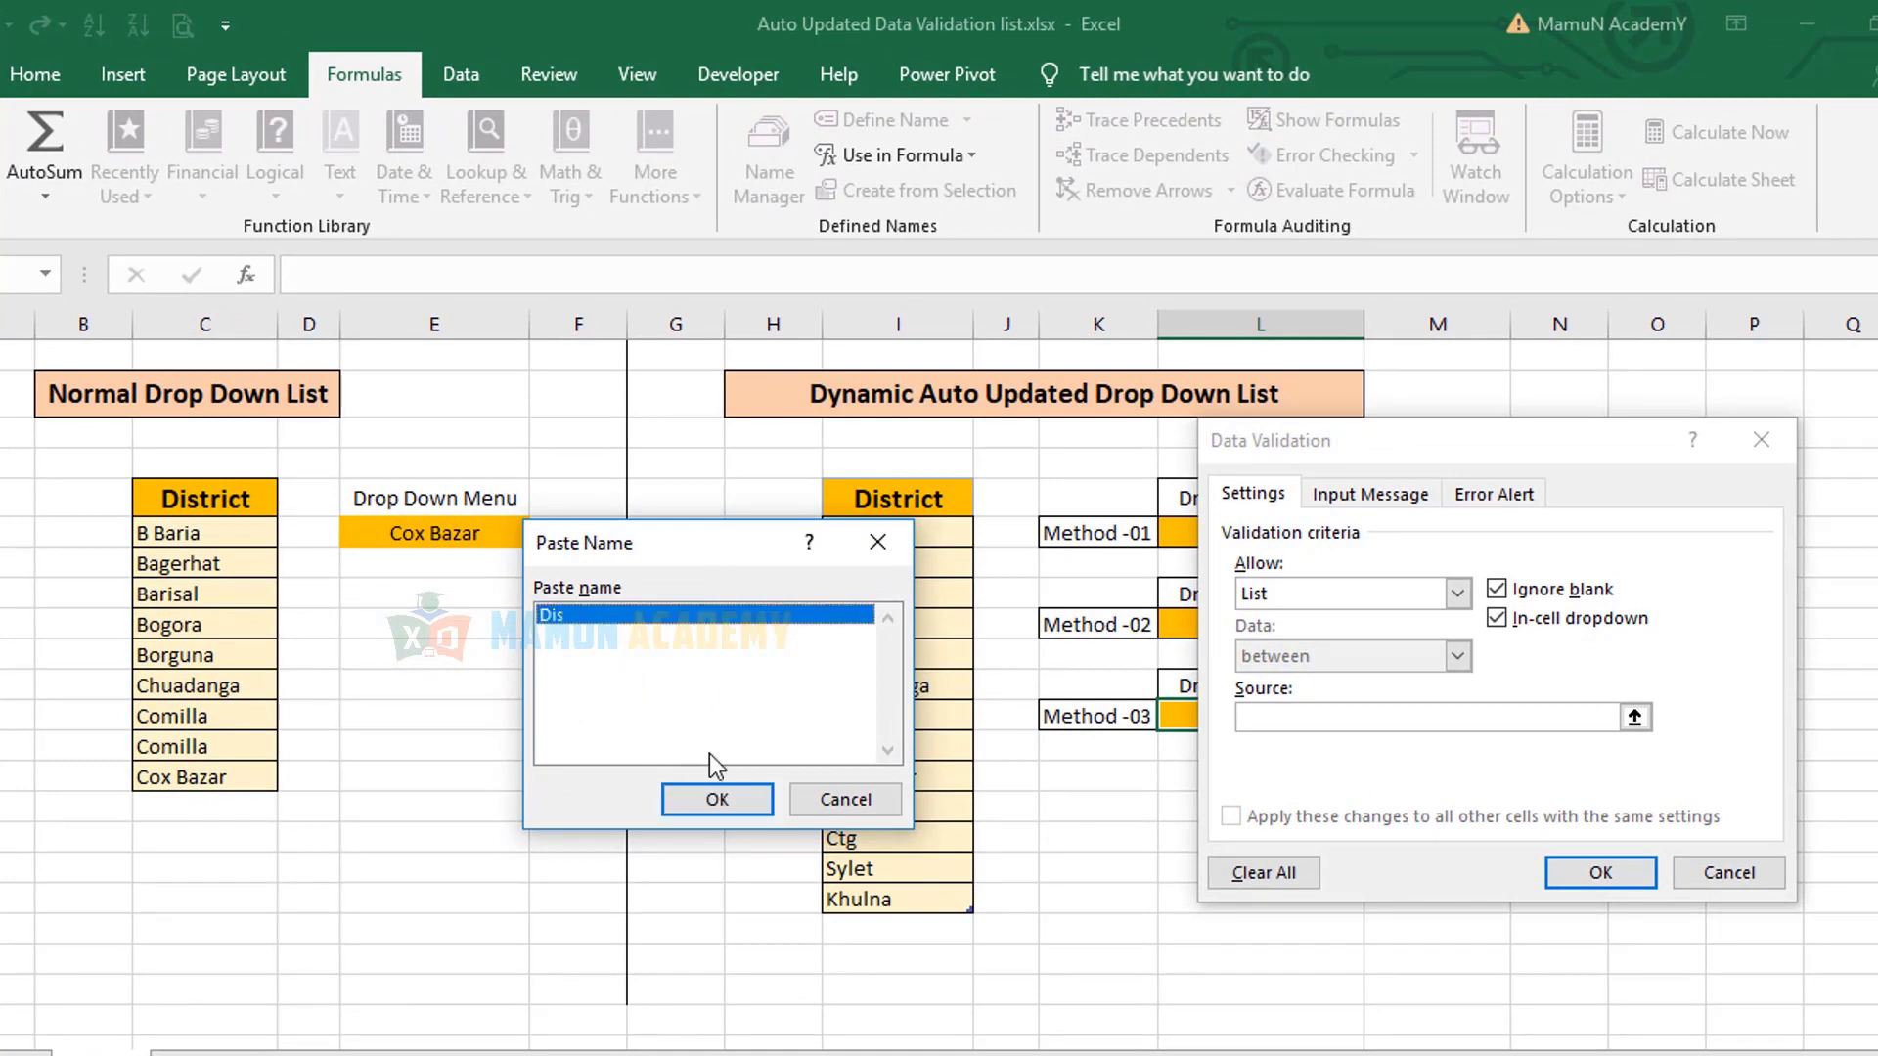
double_click(556, 620)
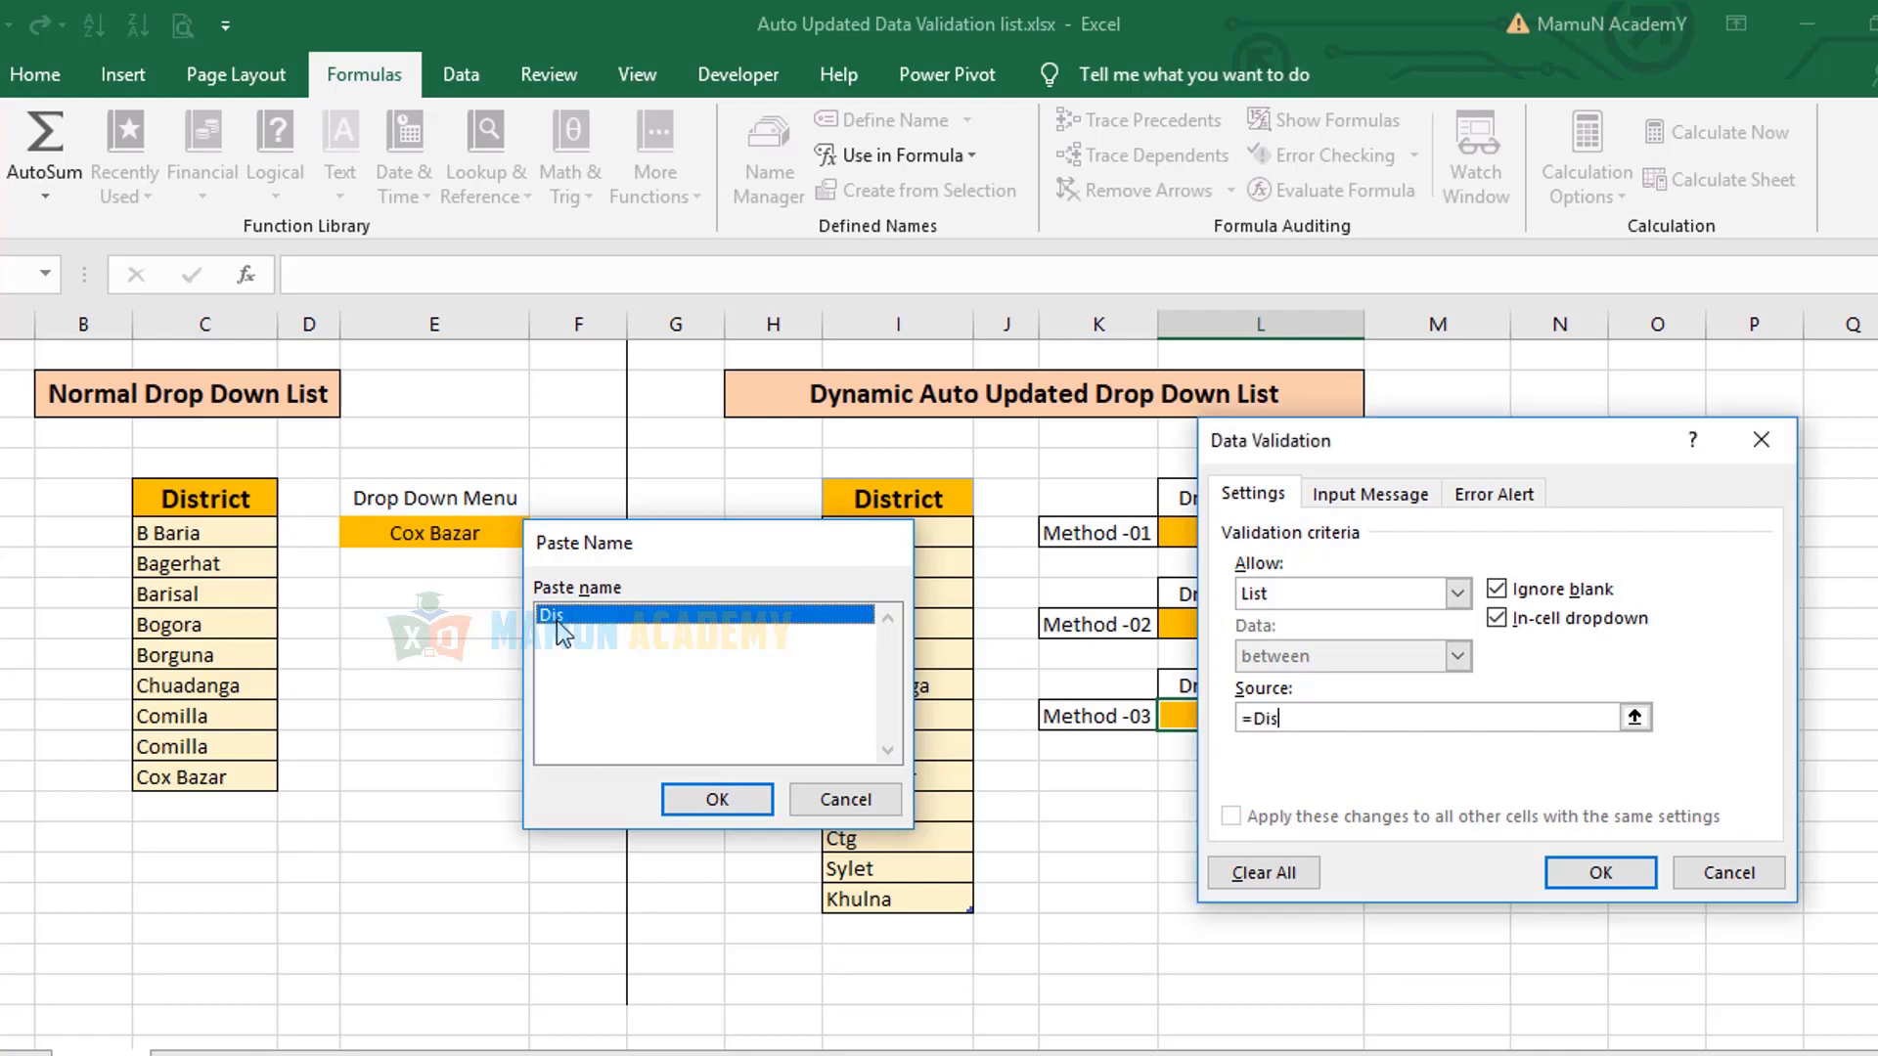
left_click(1628, 884)
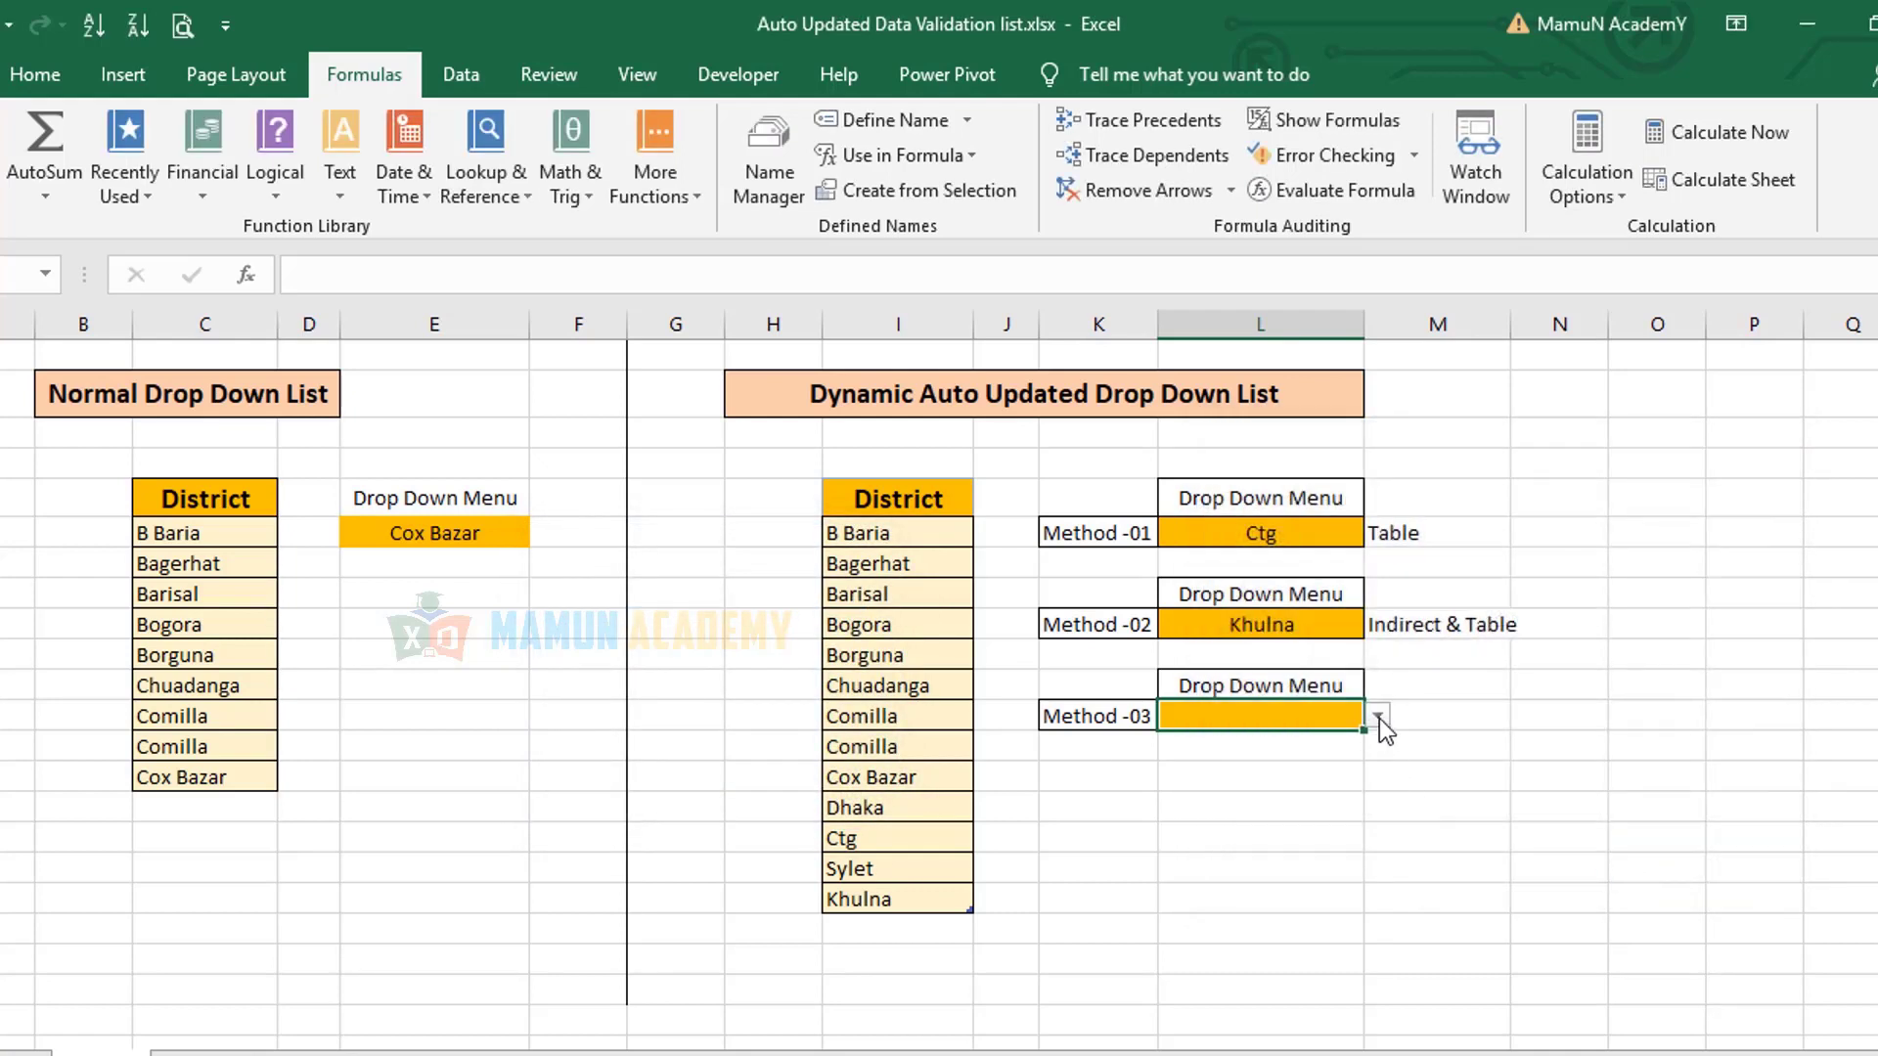
- Select Khulna in the Method -03 drop-down
left_click(1380, 718)
scroll(1361, 878, "down", 2)
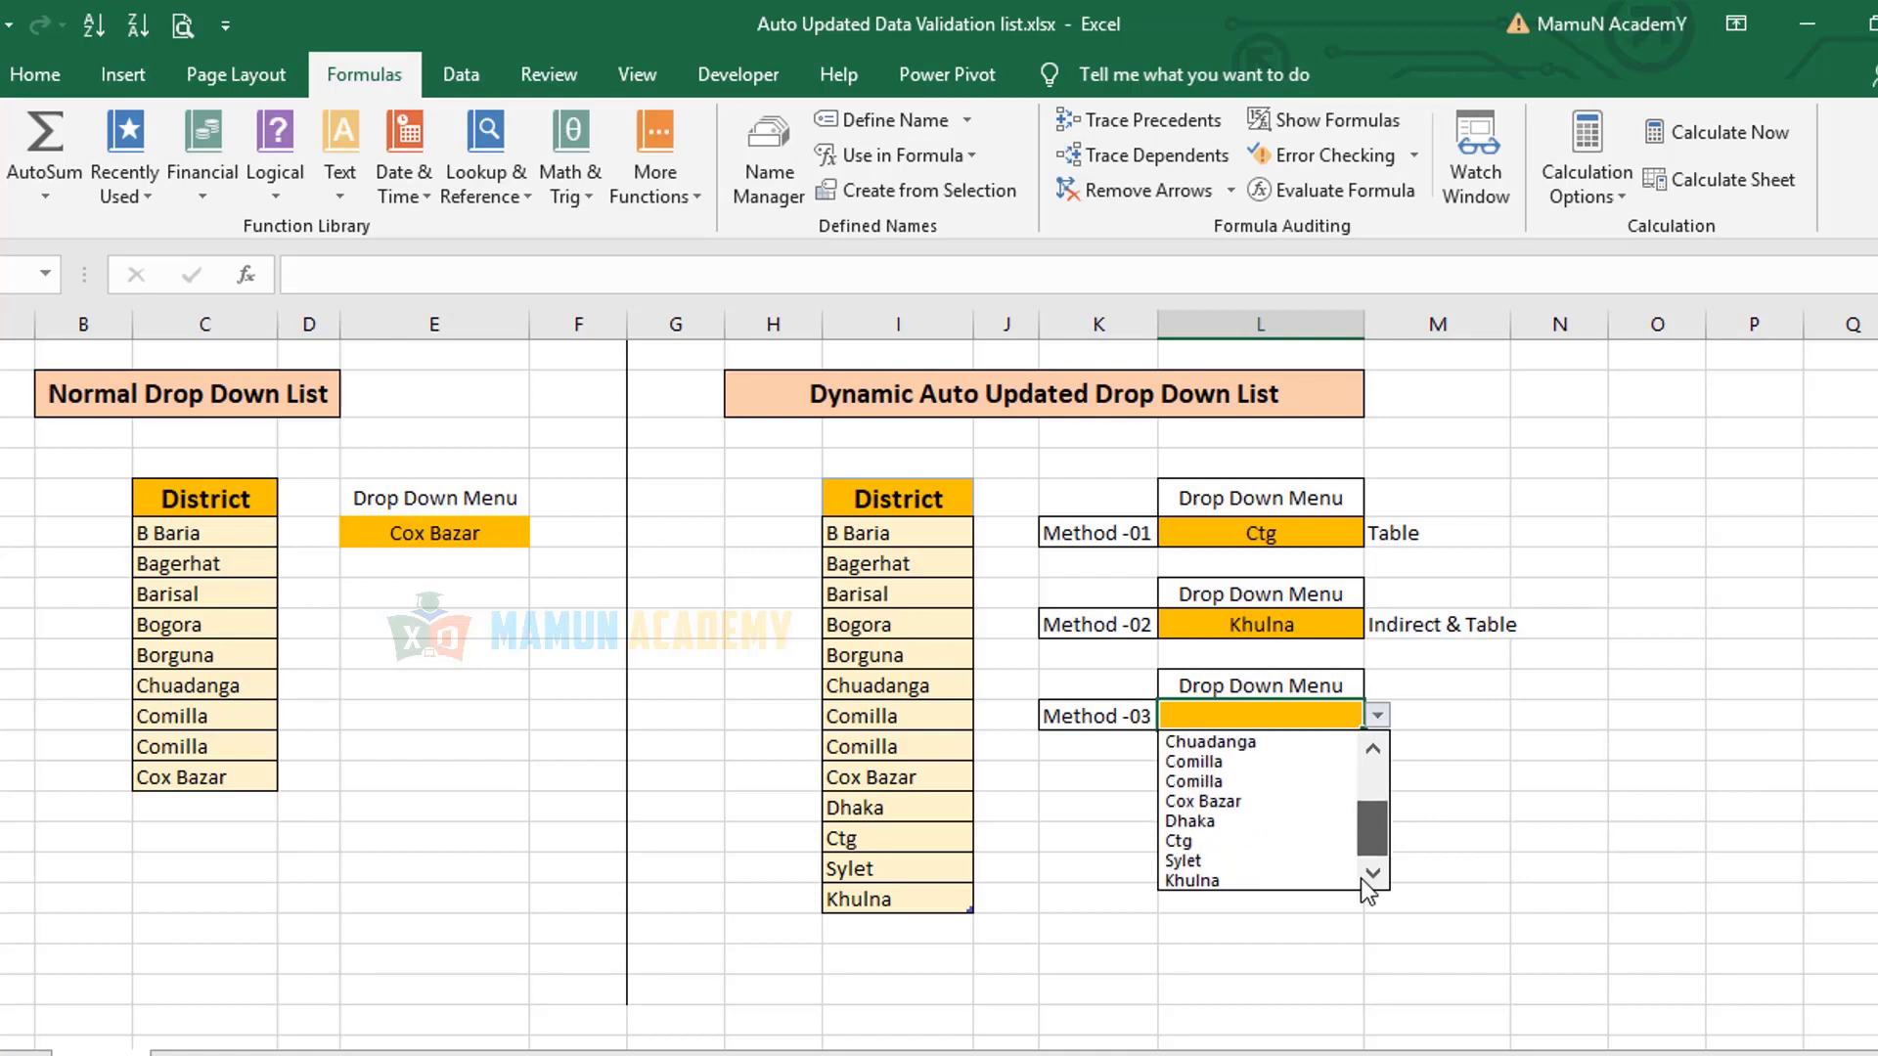
left_click(1289, 879)
- Add Chittagong below Khulna and set the Method -03 drop-down to Chittagong
left_click(910, 937)
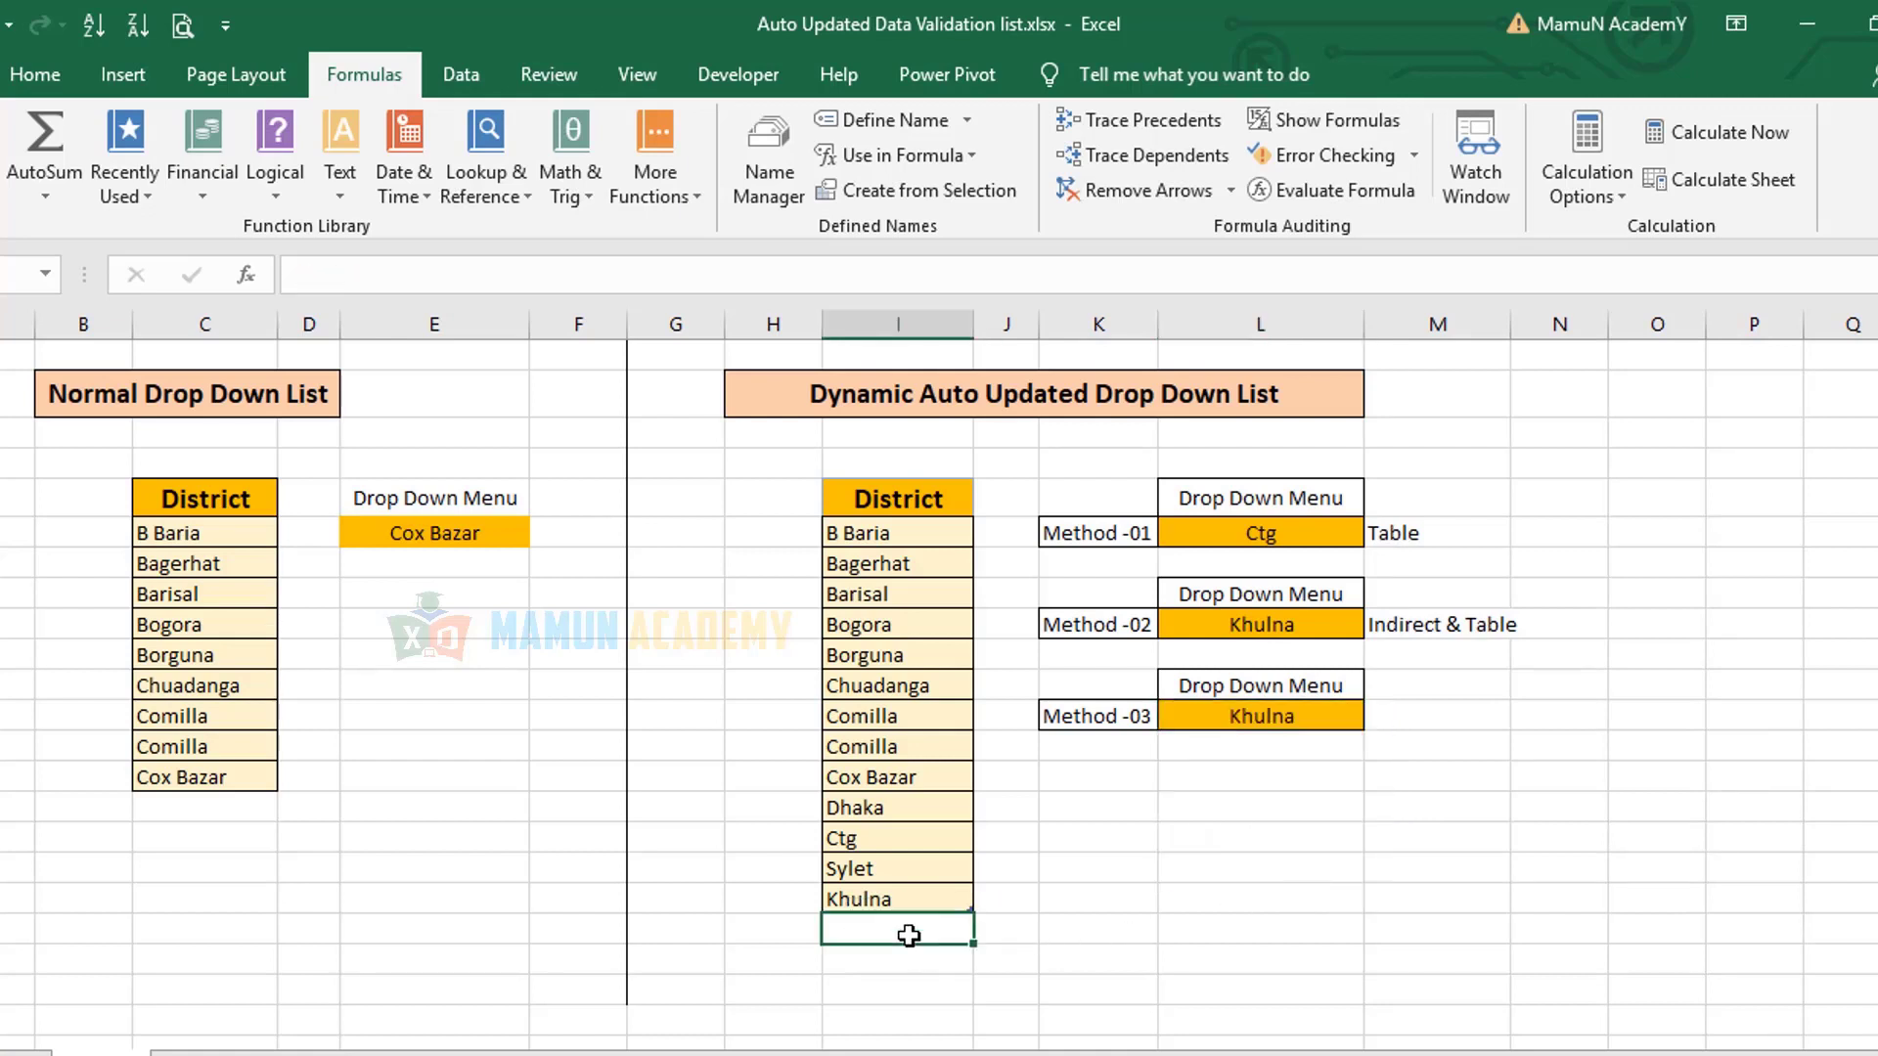
type("C")
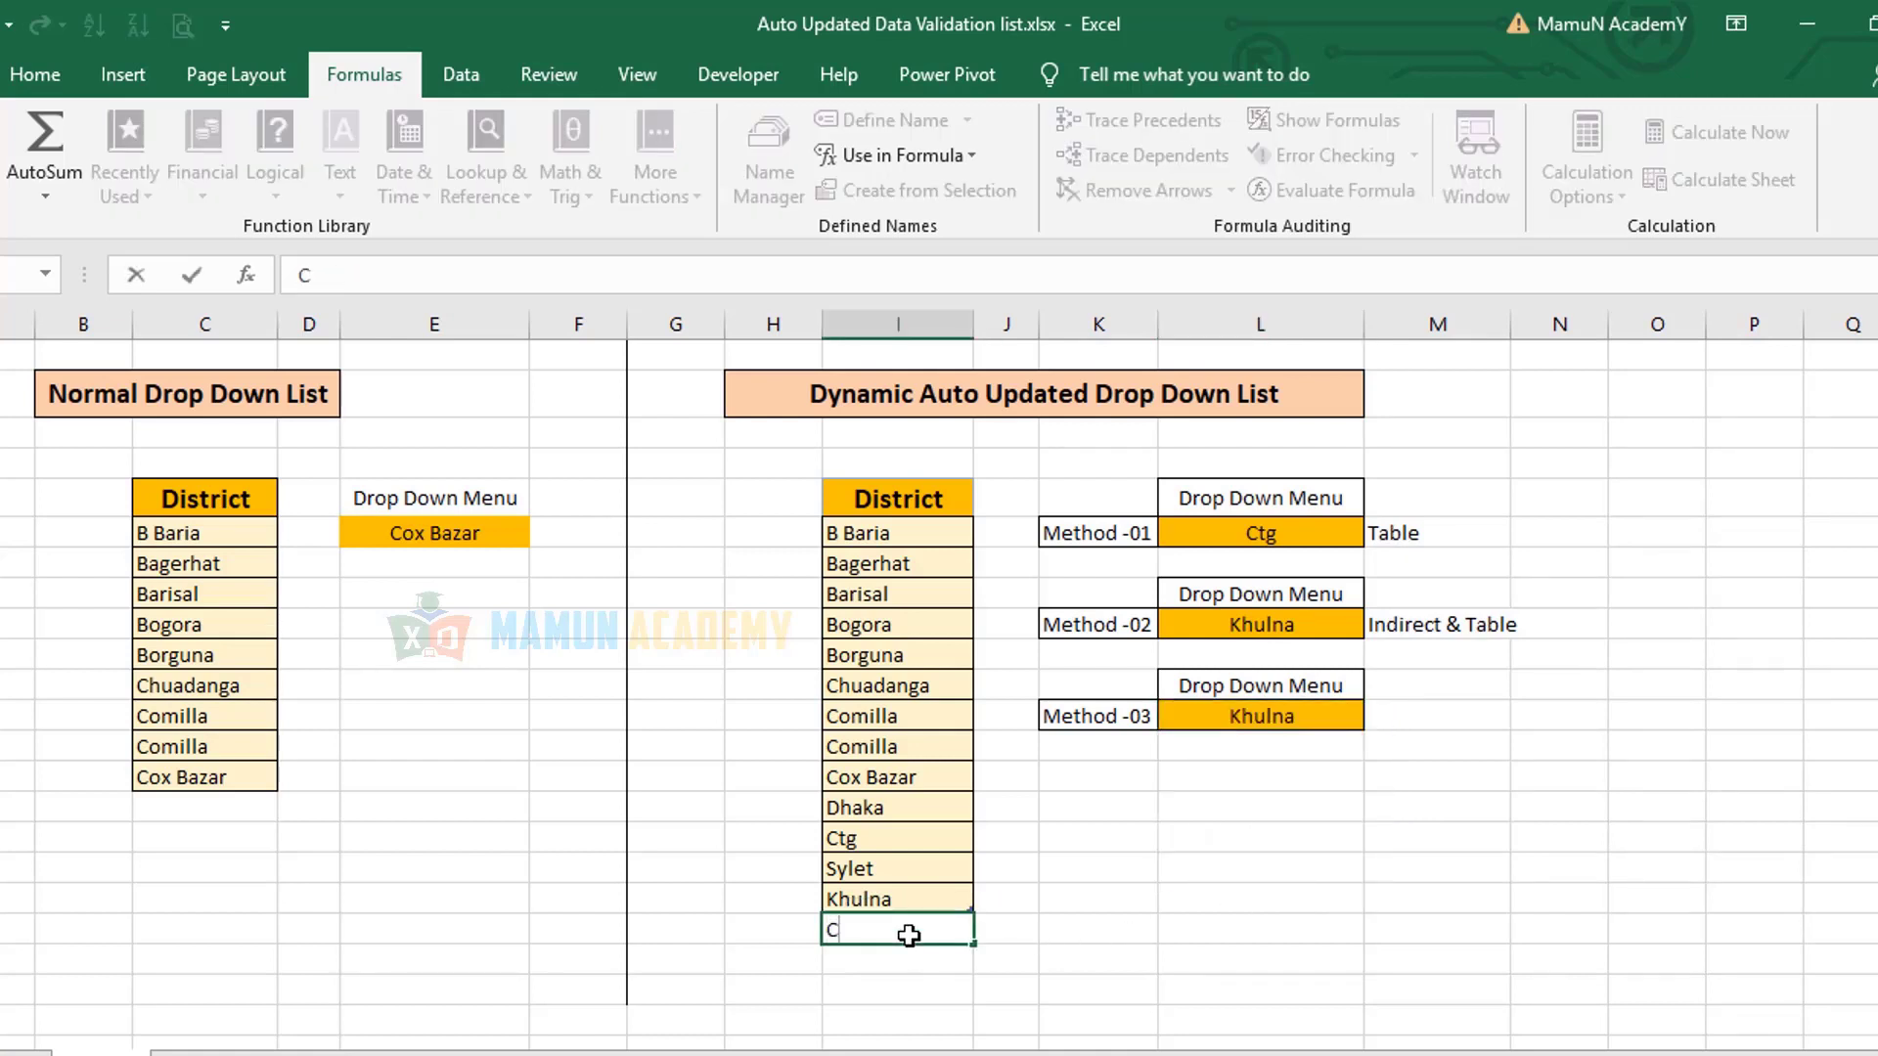
type("hittagon")
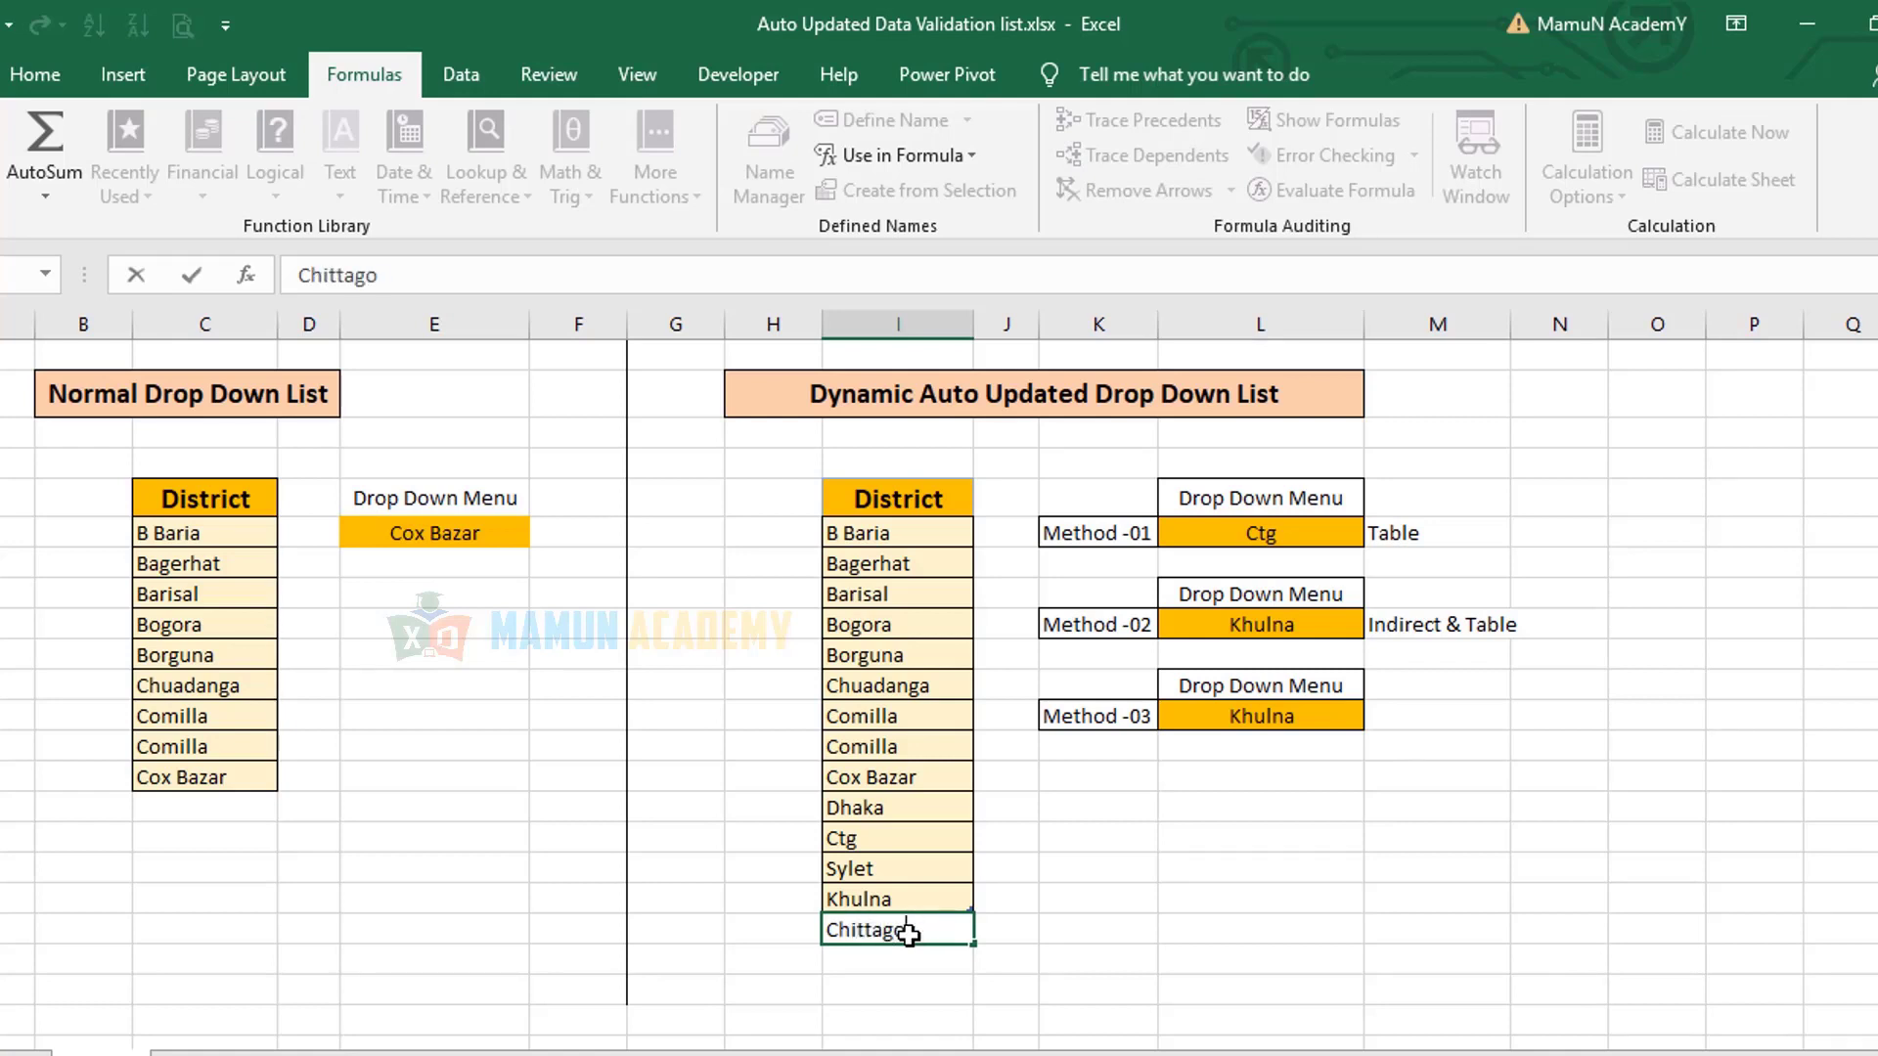
type("g")
key("Return")
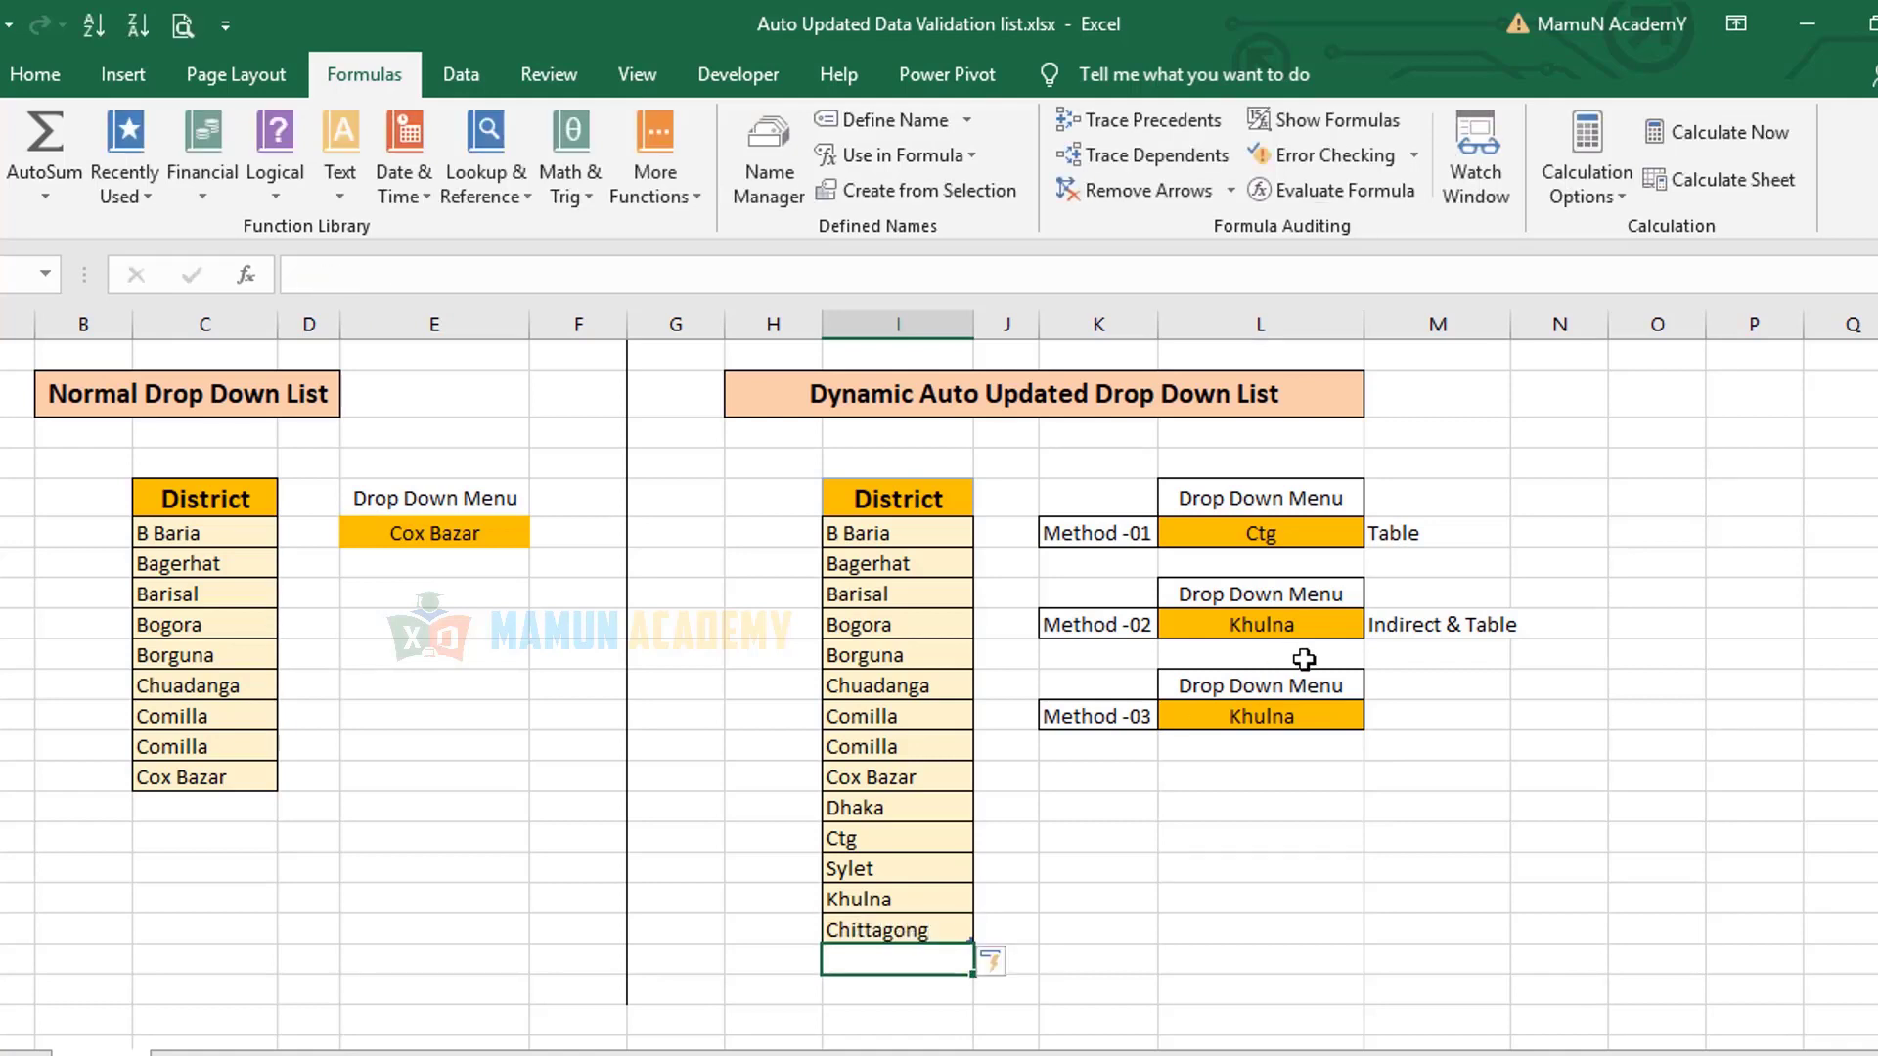
left_click(1342, 712)
left_click(1381, 717)
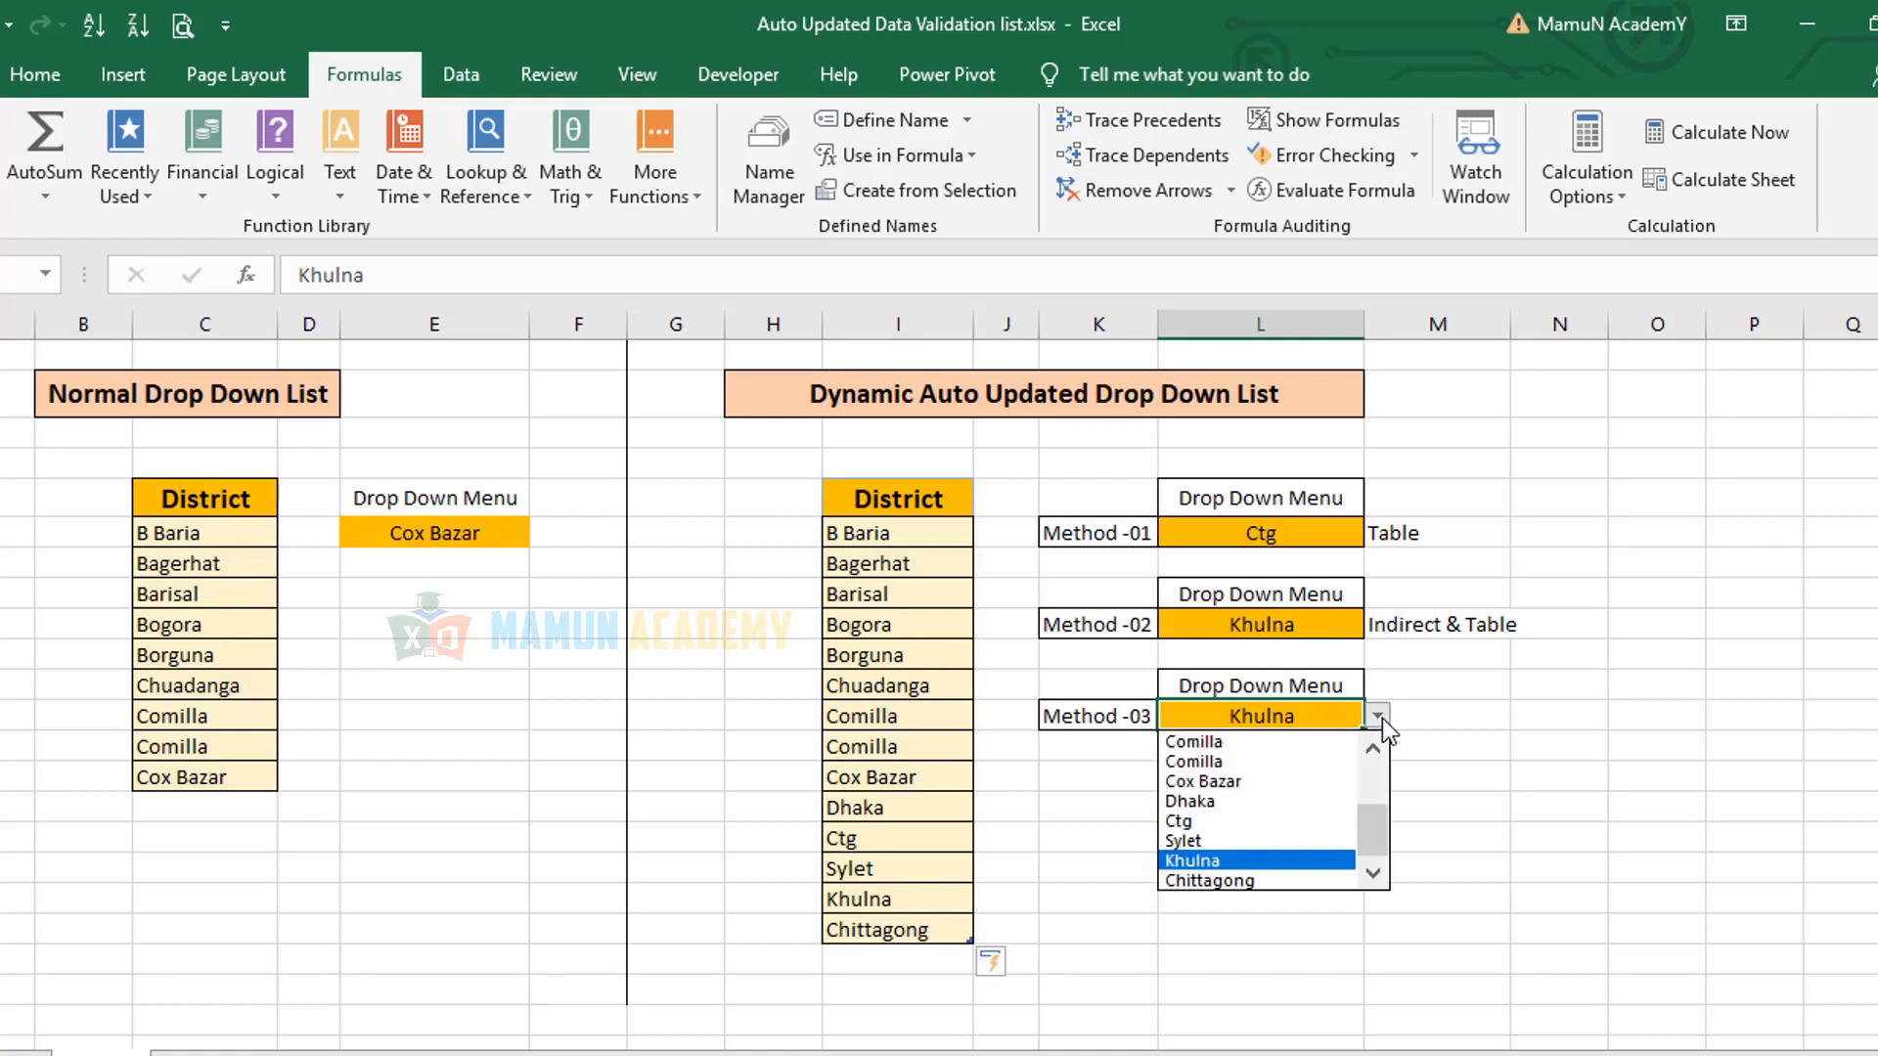
left_click(1330, 880)
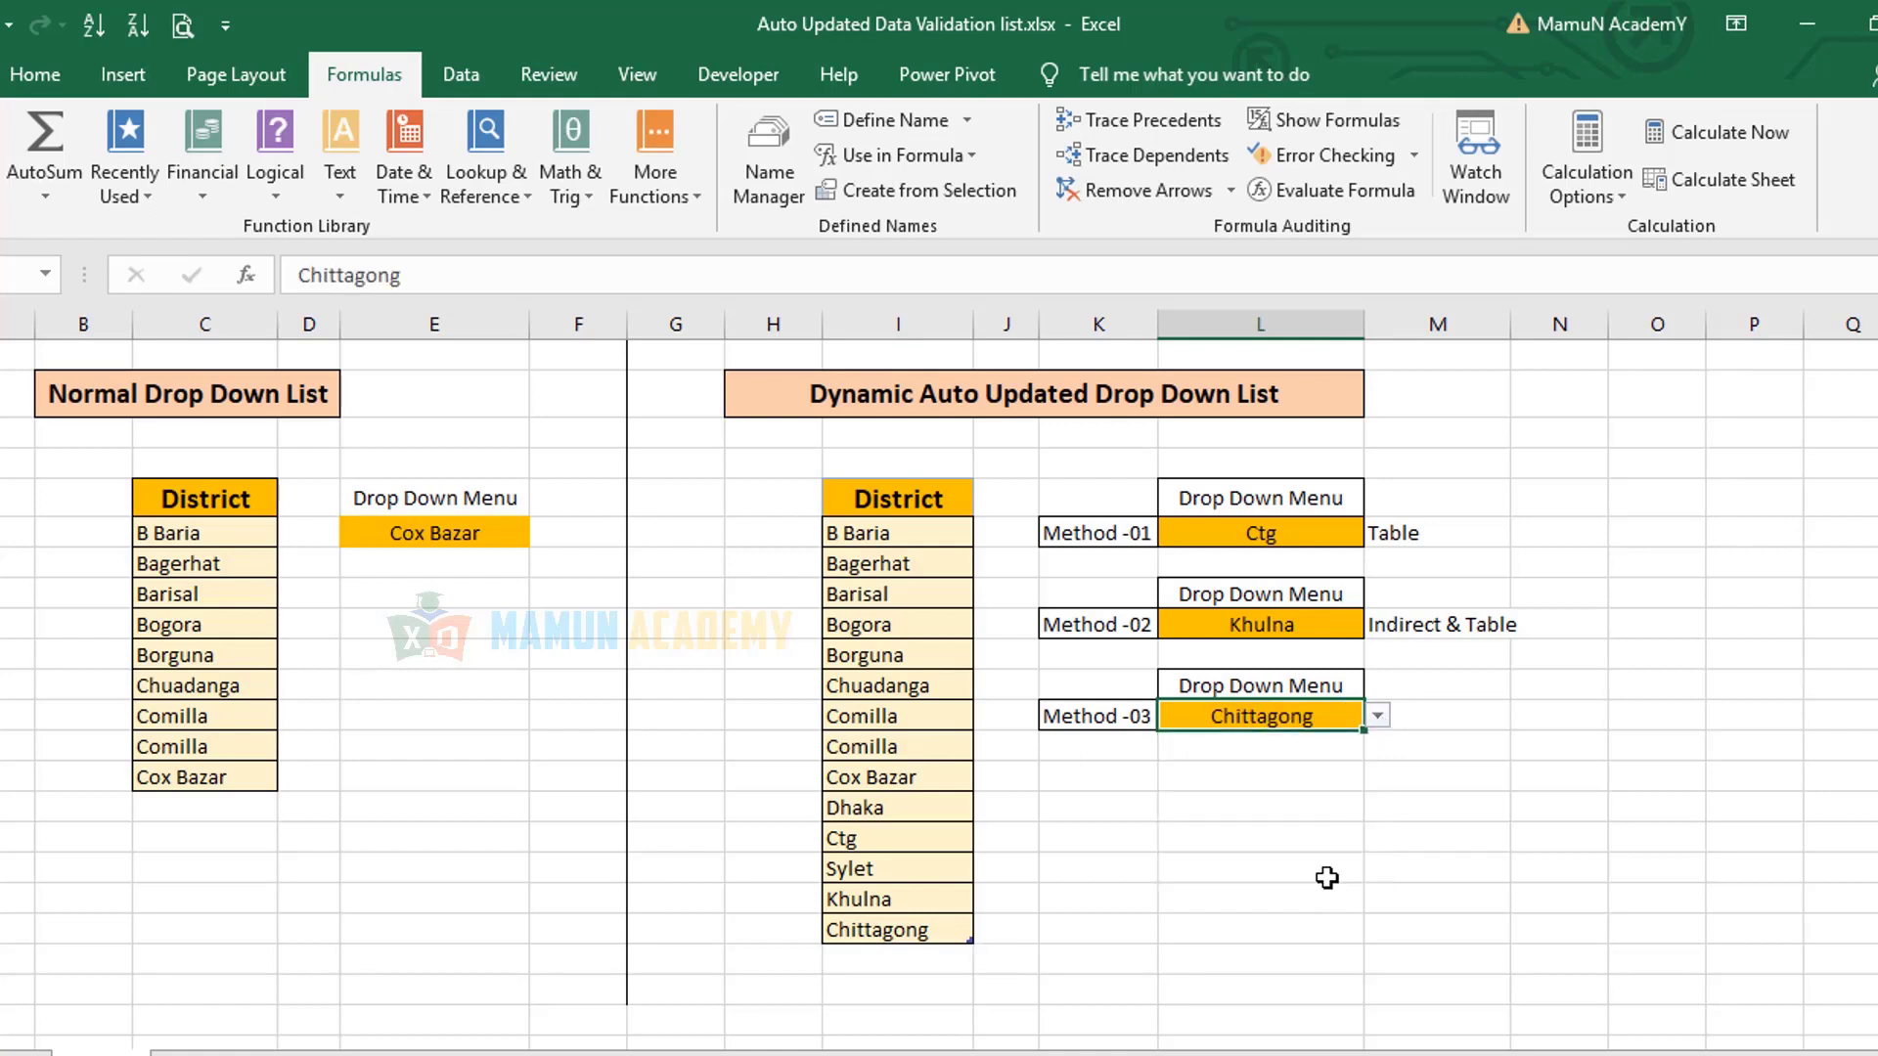
left_click(1328, 879)
left_click(1414, 718)
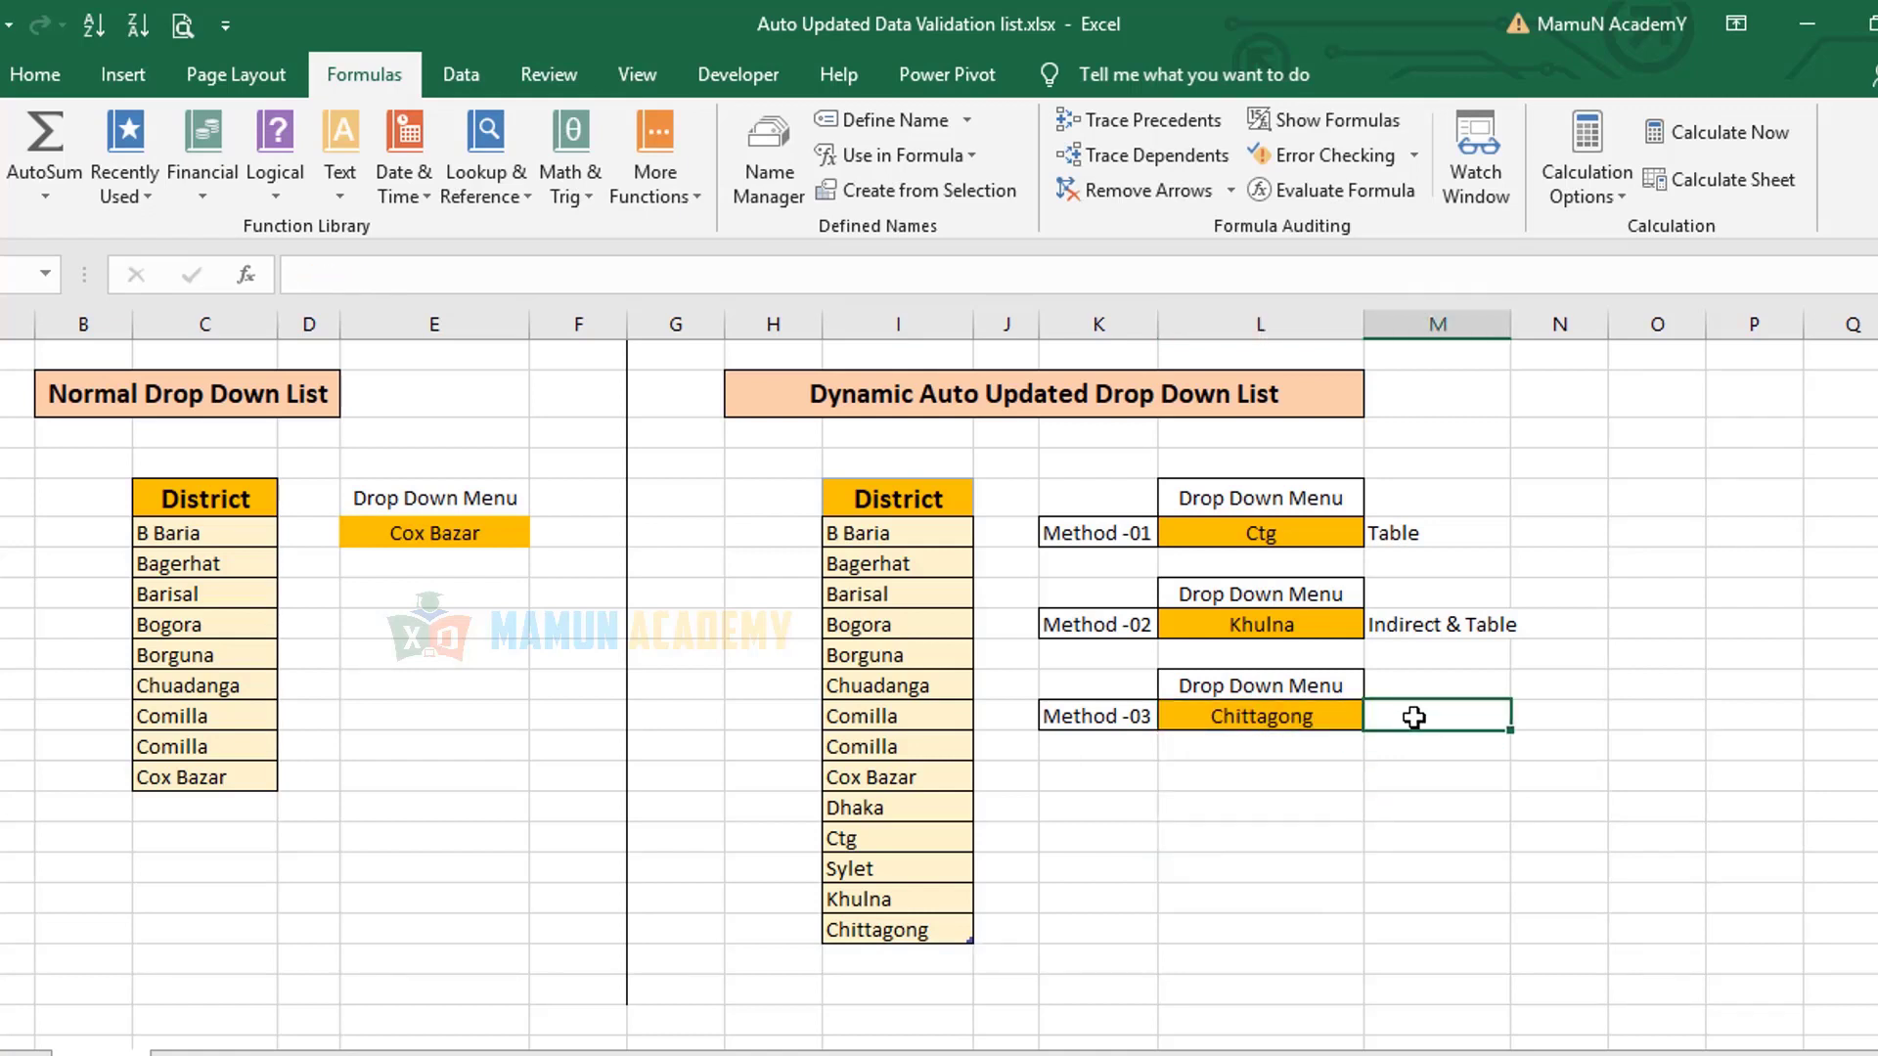
- Enter the 'Name Manager' label in M18 and widen column M to fit it
type("Name Mana")
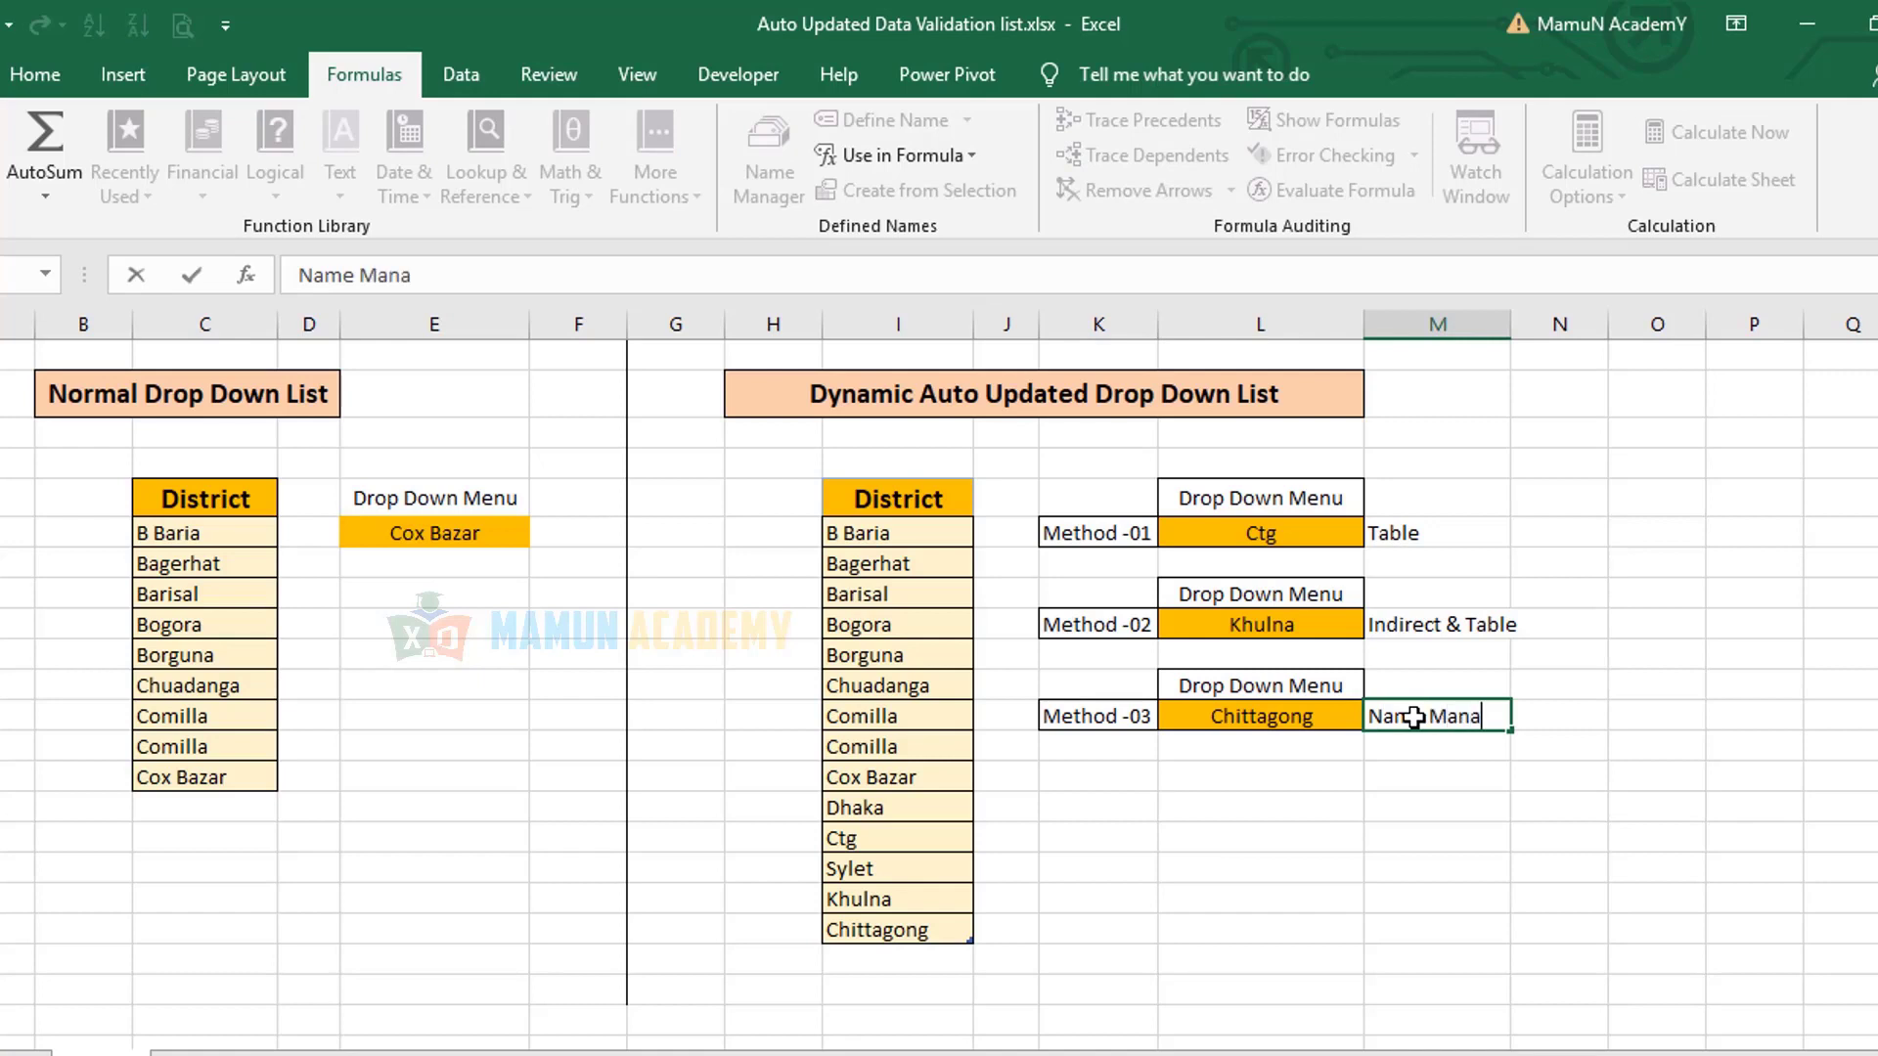
type("ger")
key("Return")
left_click_drag(1511, 324, 1549, 324)
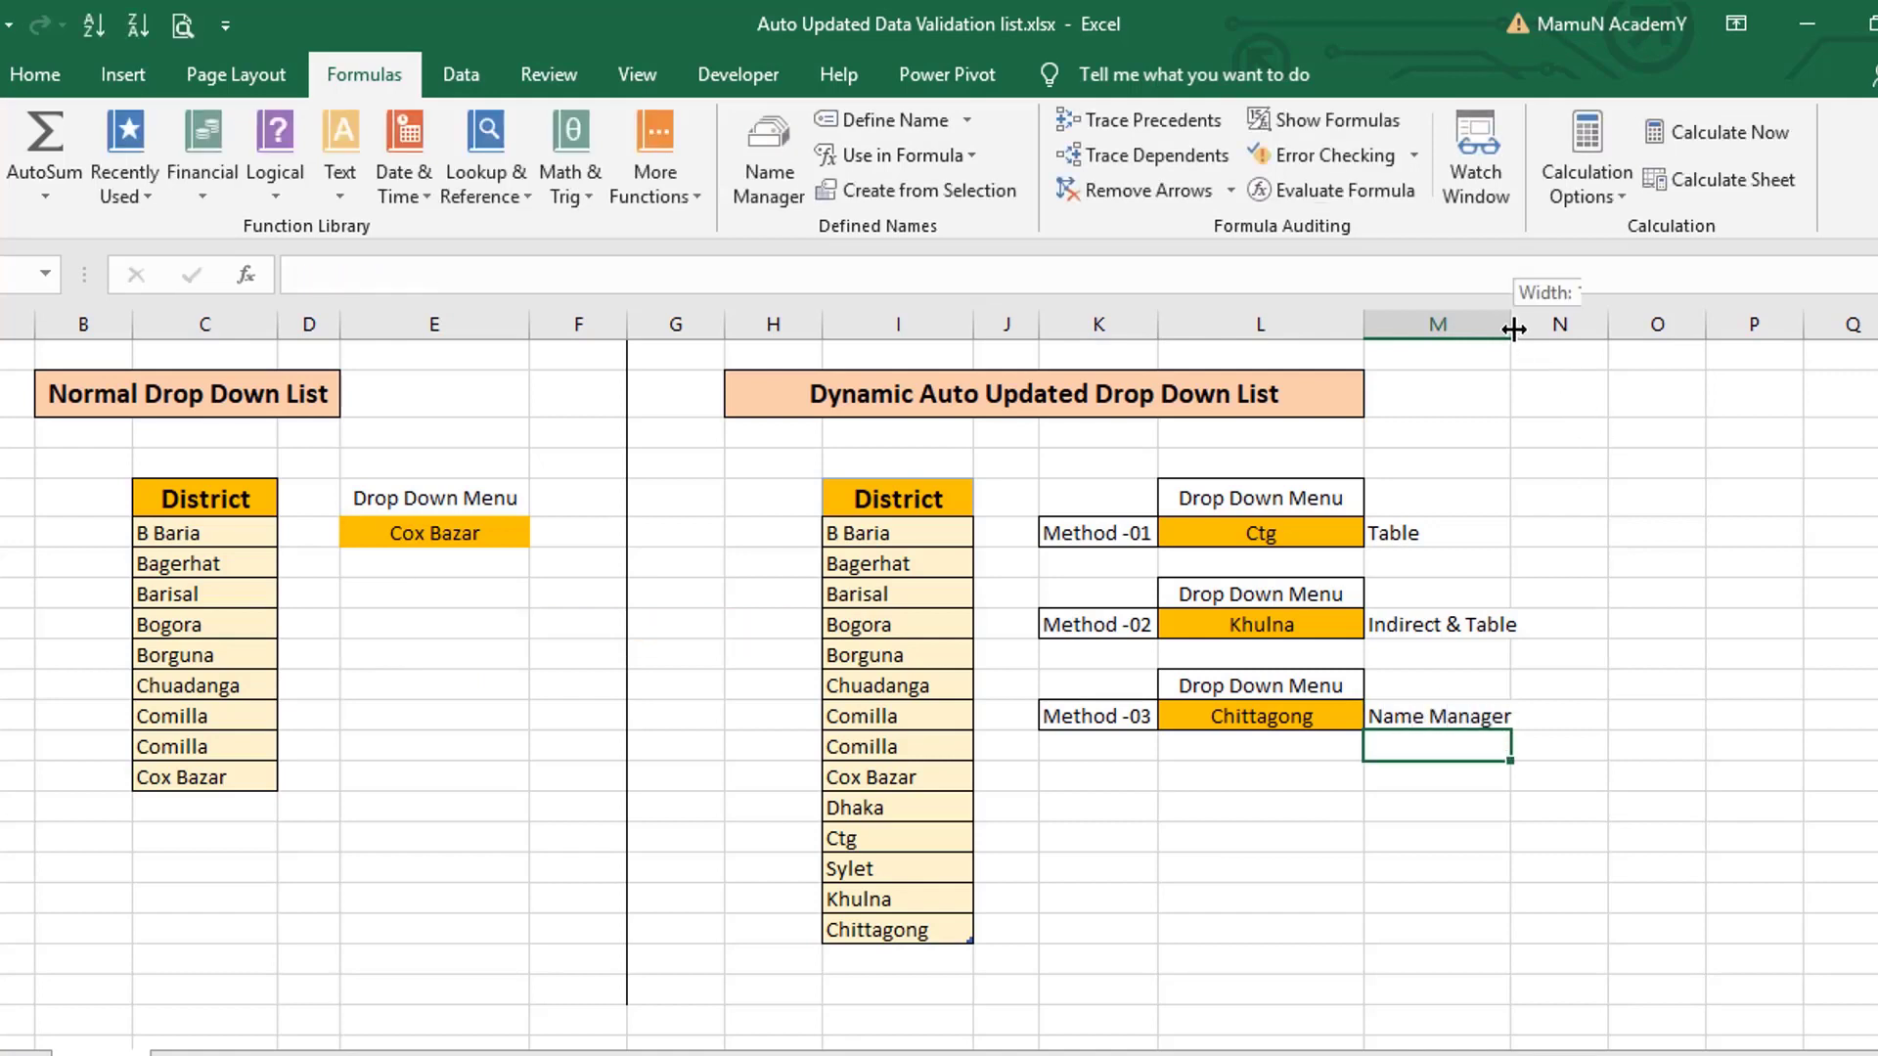
left_click(1357, 841)
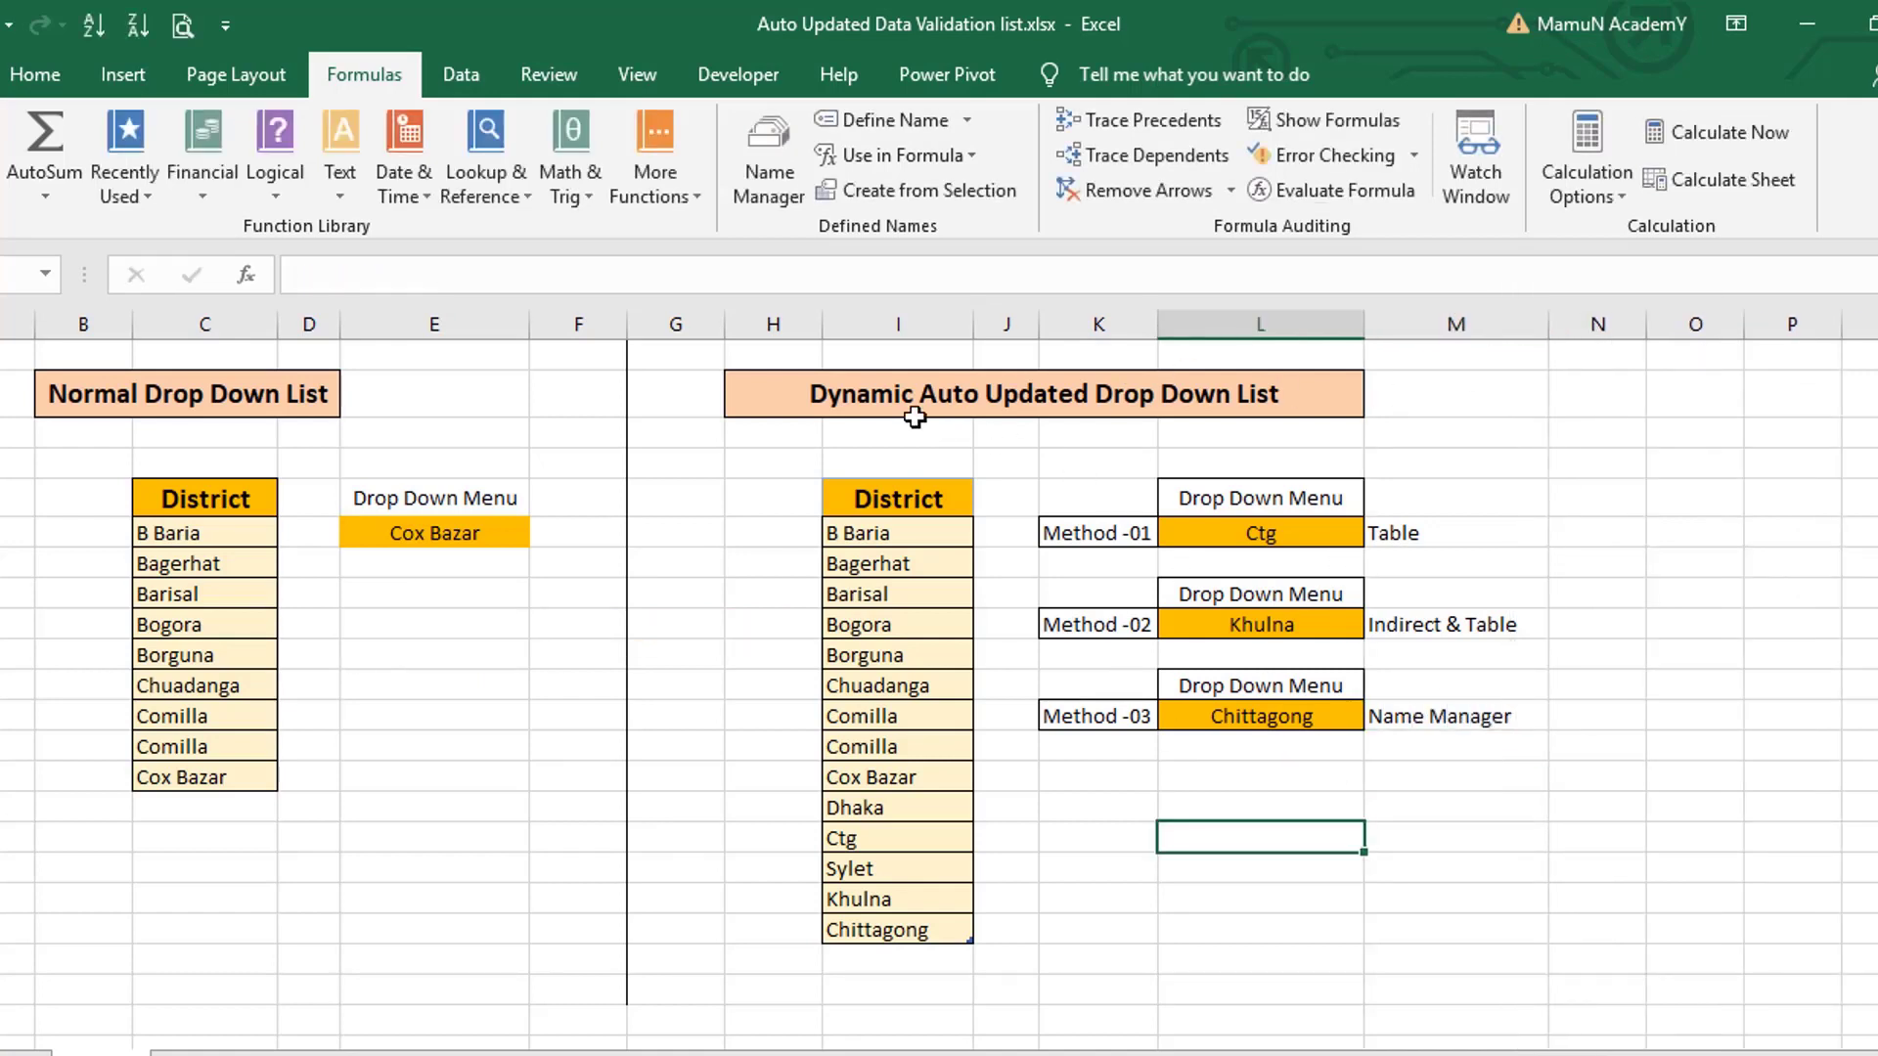